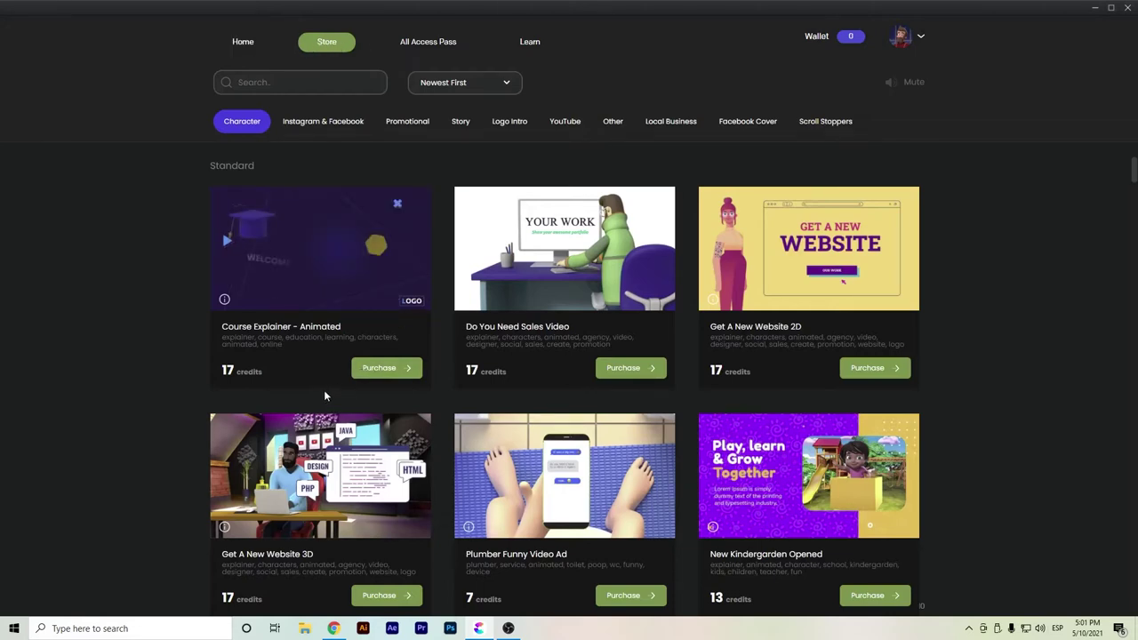
Step: Browse the store's Character templates, followed by the Instagram & Facebook and Promotional categories
scroll(447, 389, "down", 5)
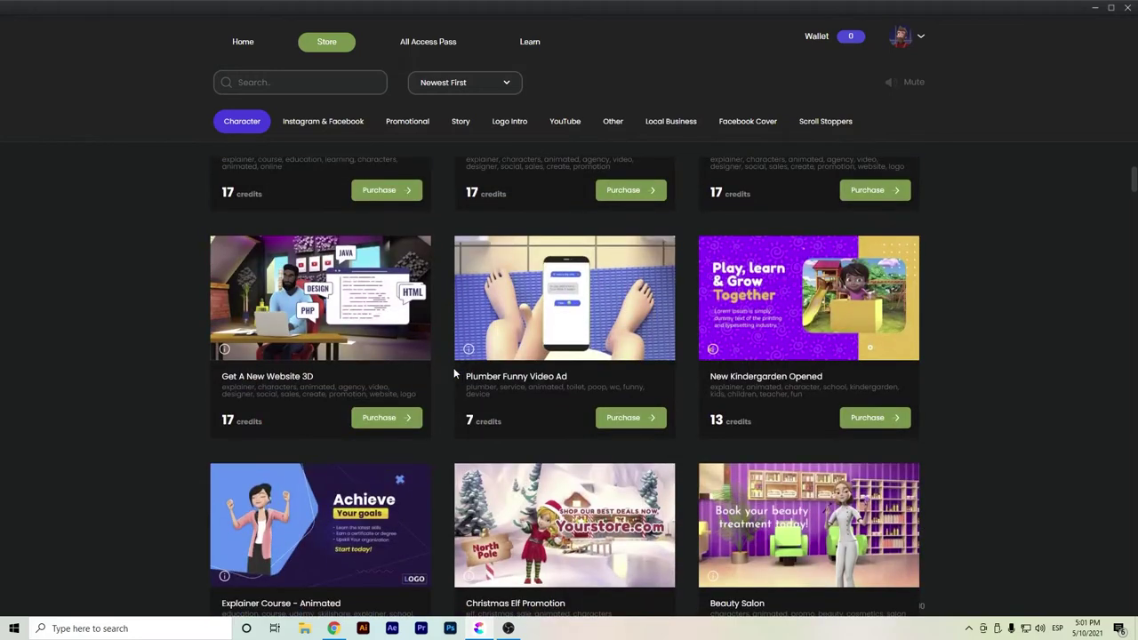
scroll(448, 371, "down", 7)
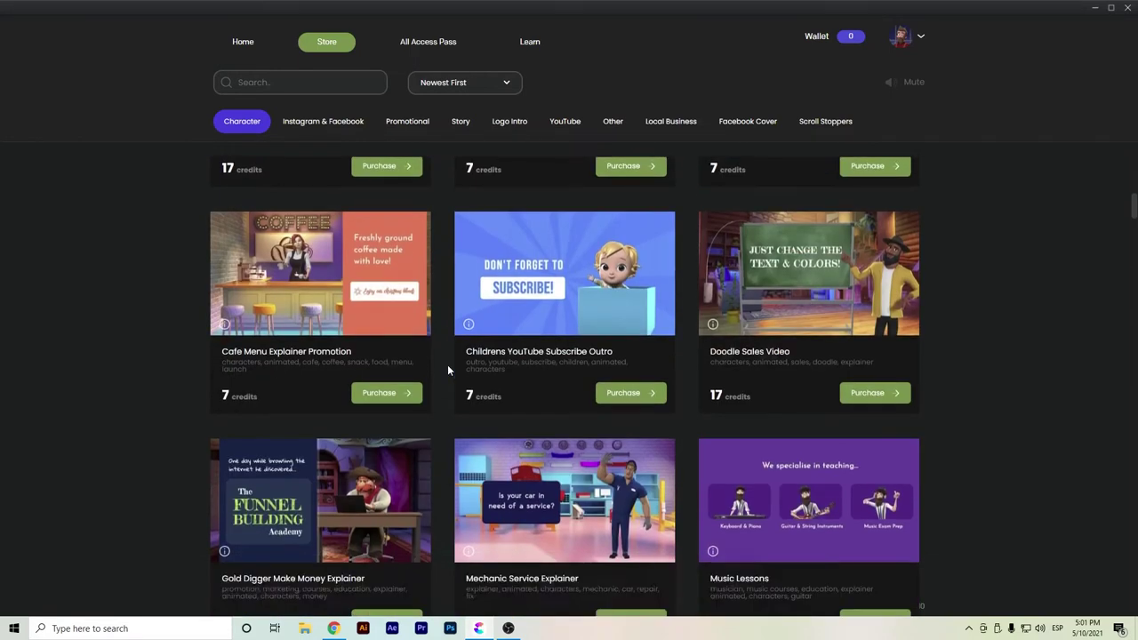
scroll(442, 364, "down", 10)
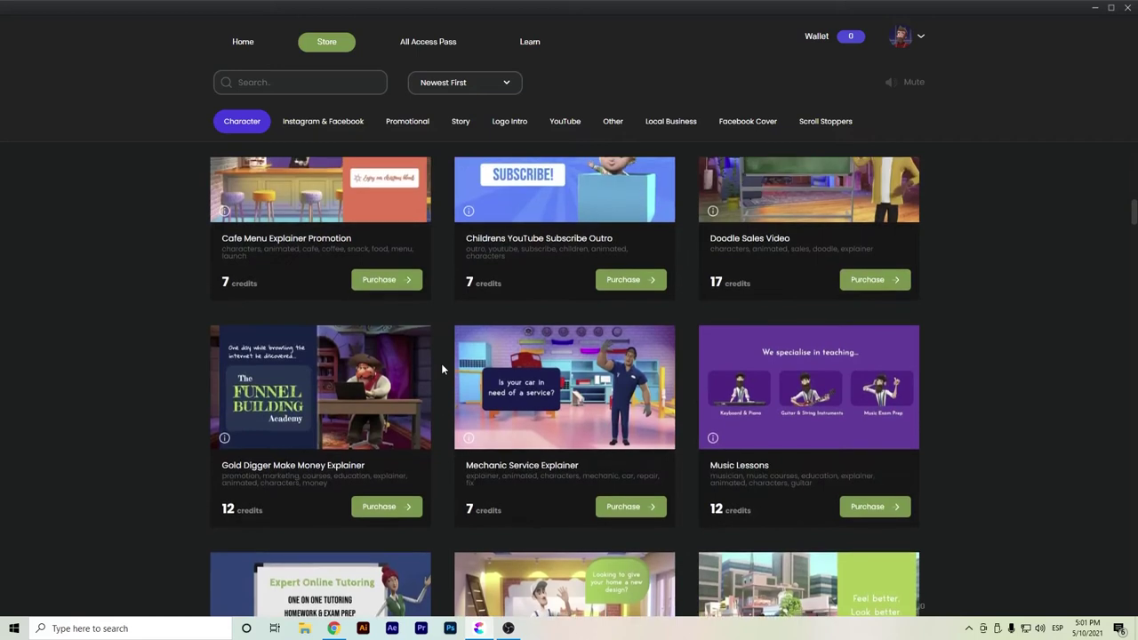
left_click(302, 122)
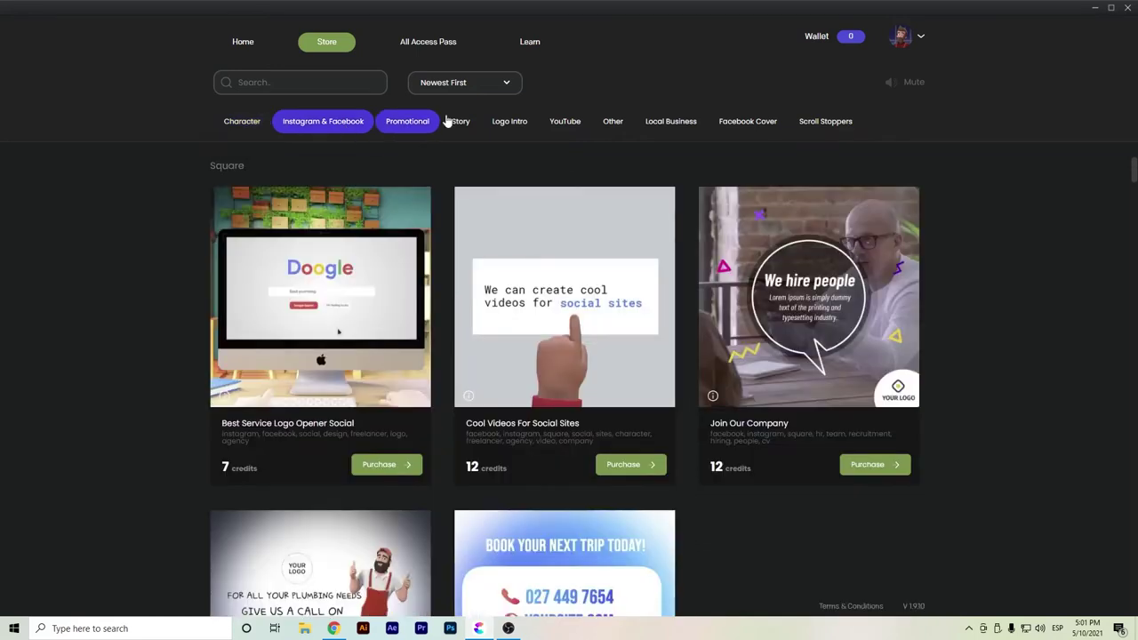
left_click(414, 121)
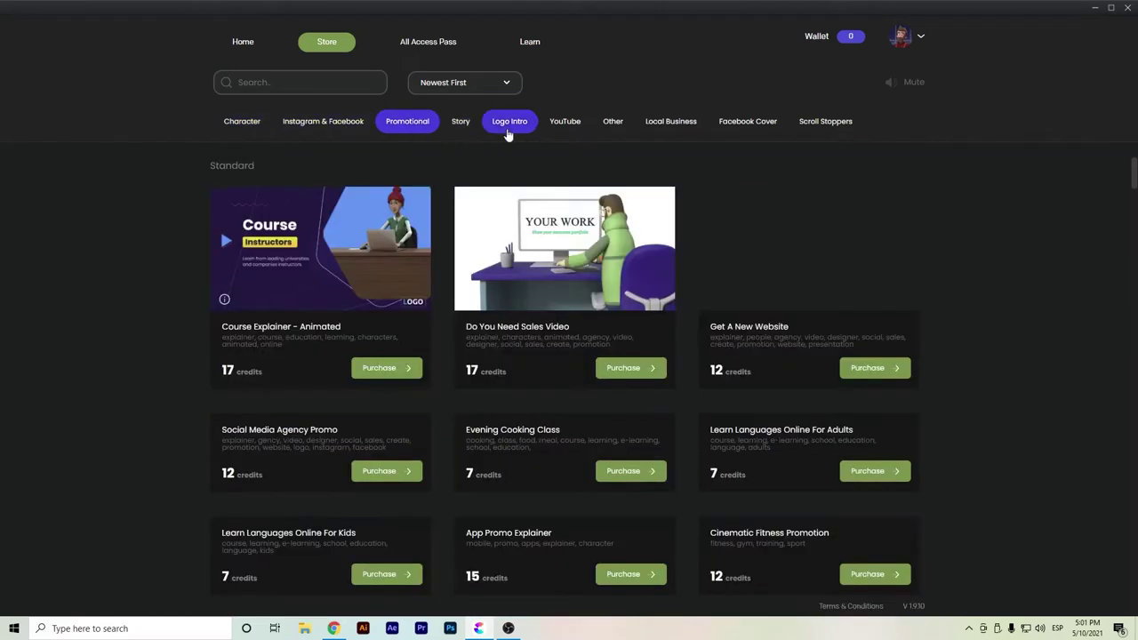
Step: View the All Access Pass plan options offered when purchasing the Course Explainer - Animated template, and close the payment dialog
left_click(413, 368)
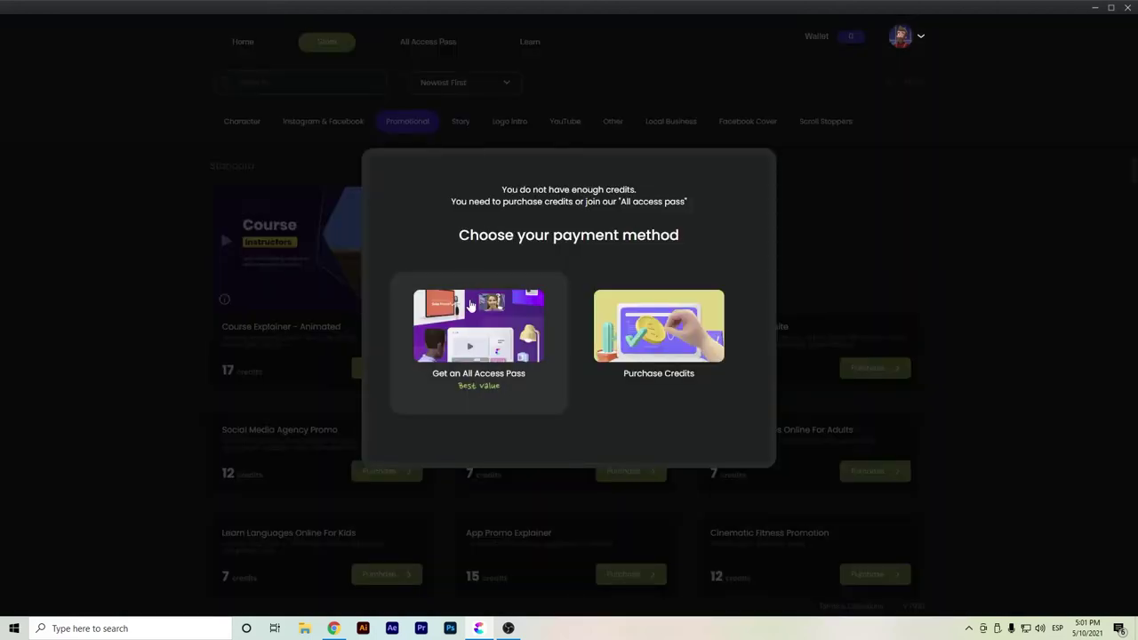
left_click(500, 352)
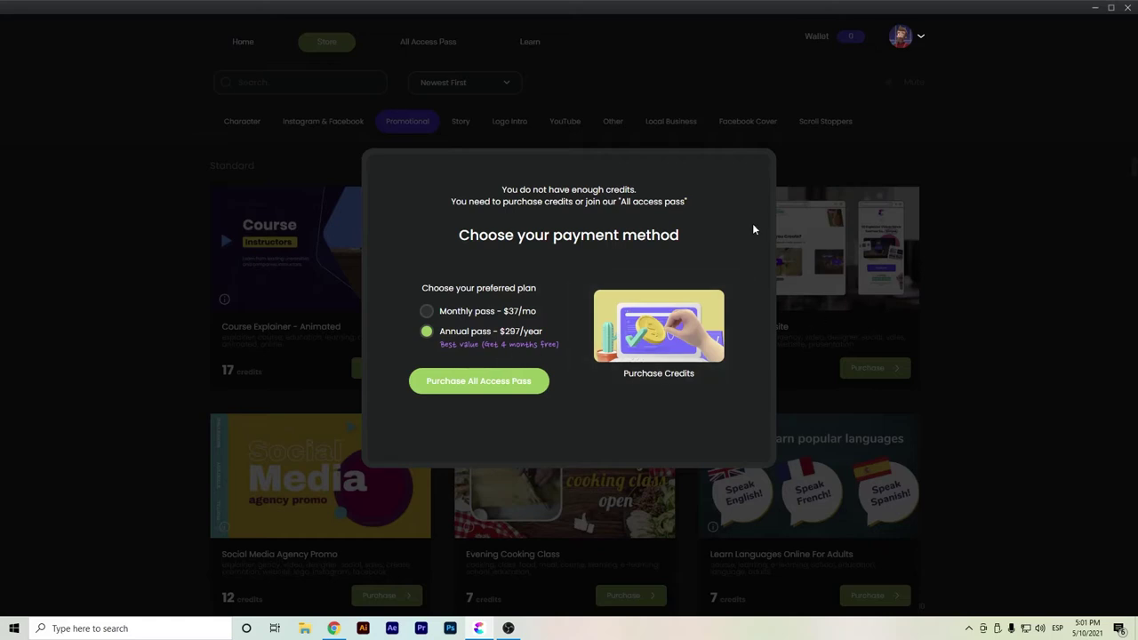
left_click(945, 165)
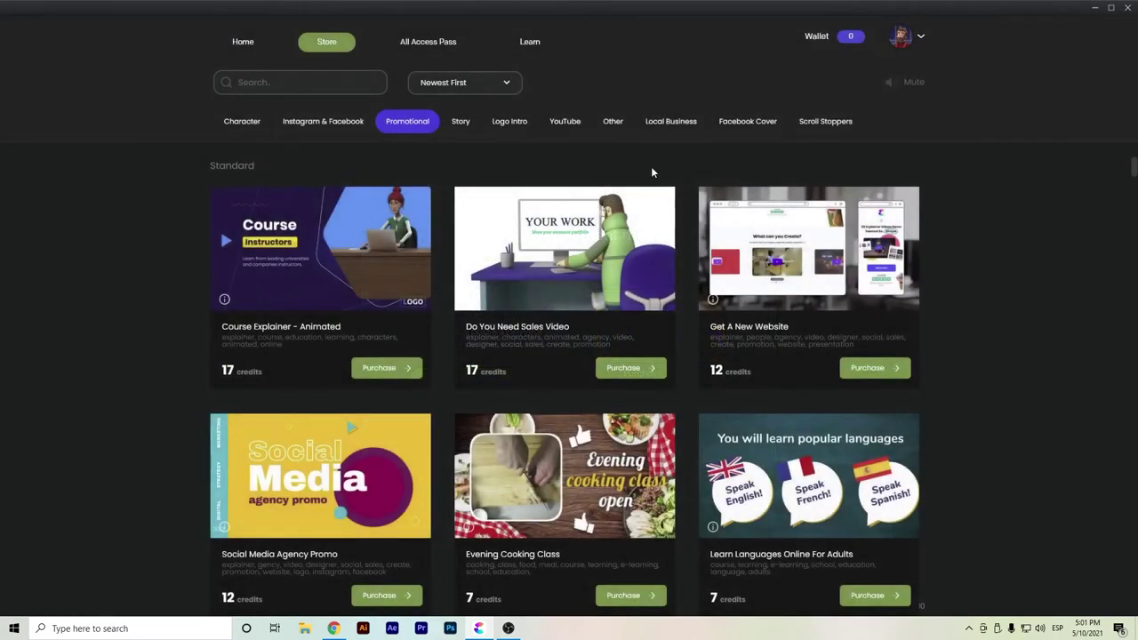
Step: Browse the store's Story, Logo Intro and YouTube template categories
left_click(462, 129)
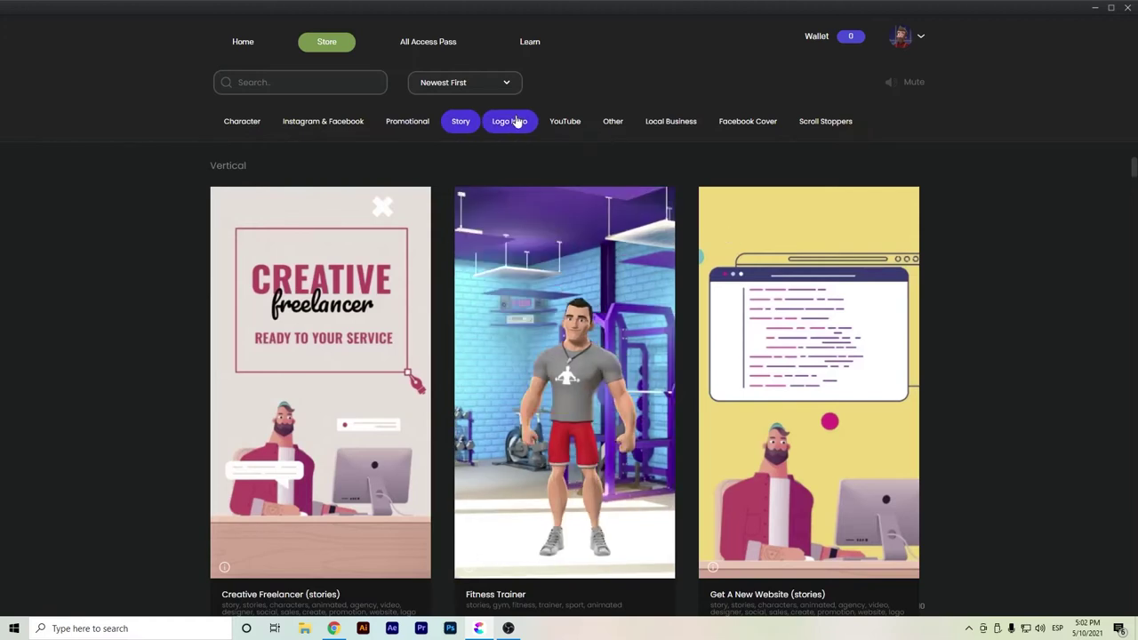
left_click(518, 122)
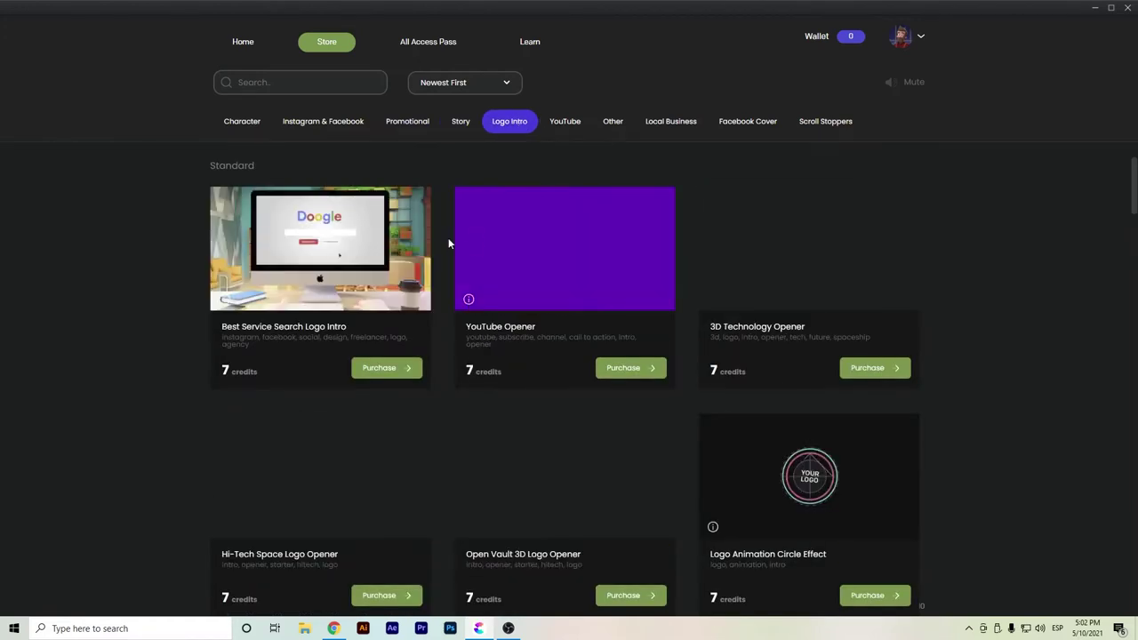
scroll(451, 238, "down", 5)
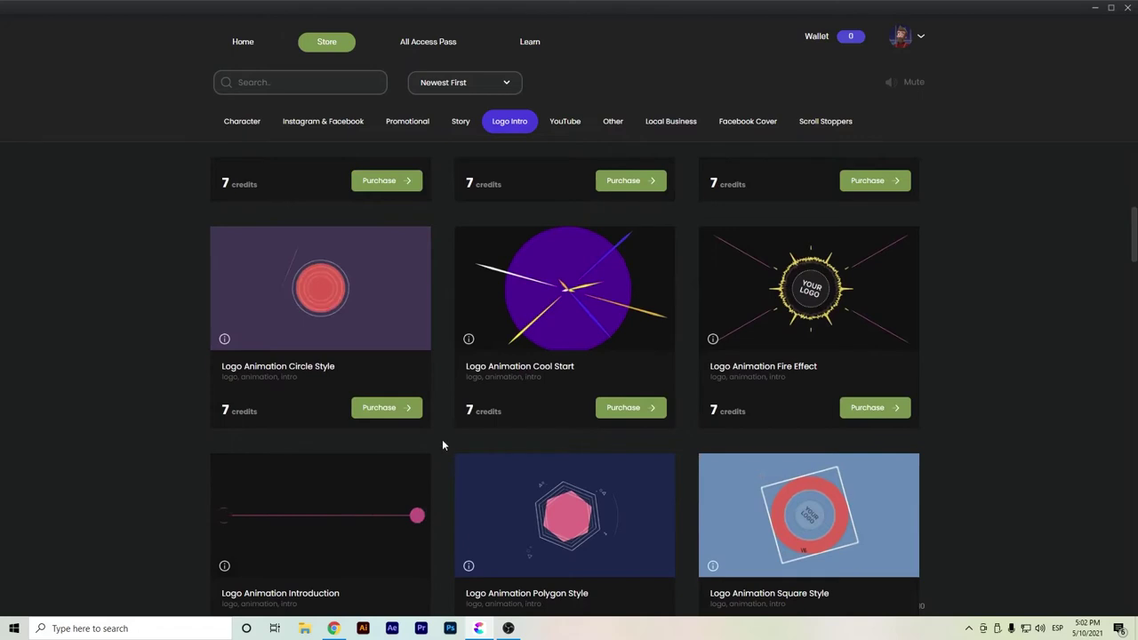
scroll(471, 453, "down", 4)
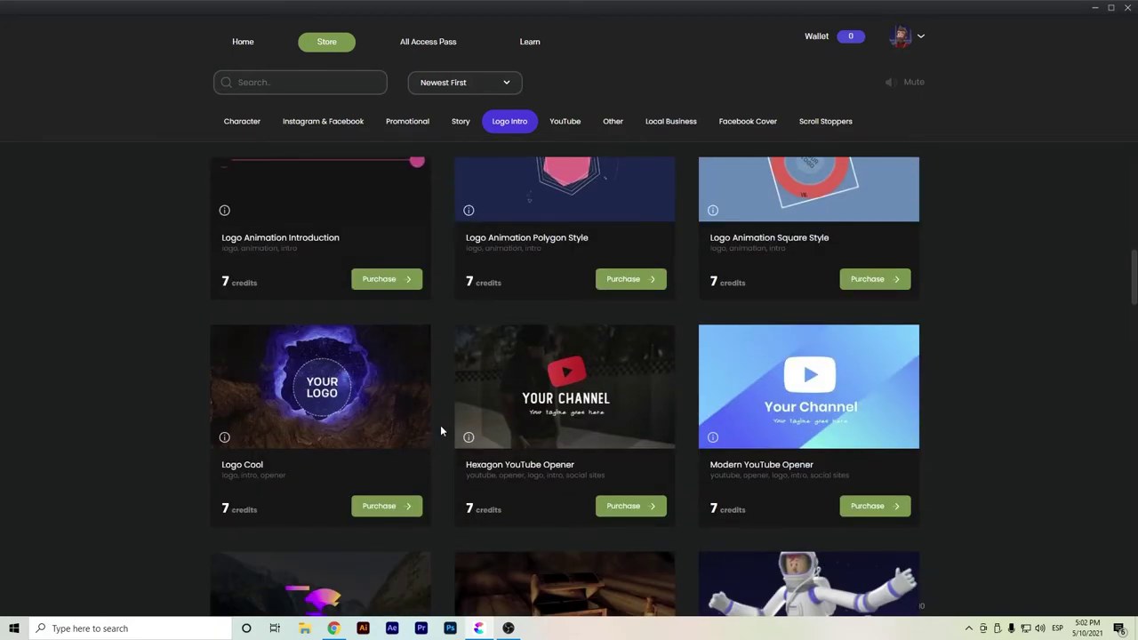
scroll(440, 424, "down", 3)
scroll(440, 425, "up", 3)
scroll(440, 425, "down", 8)
scroll(440, 425, "up", 1)
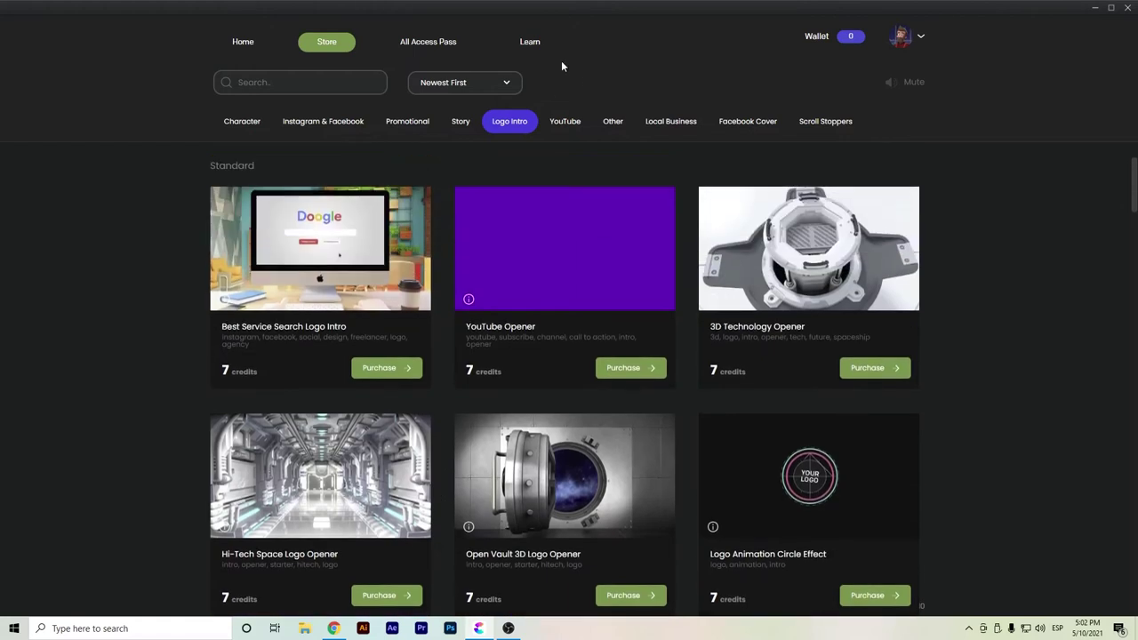
left_click(565, 120)
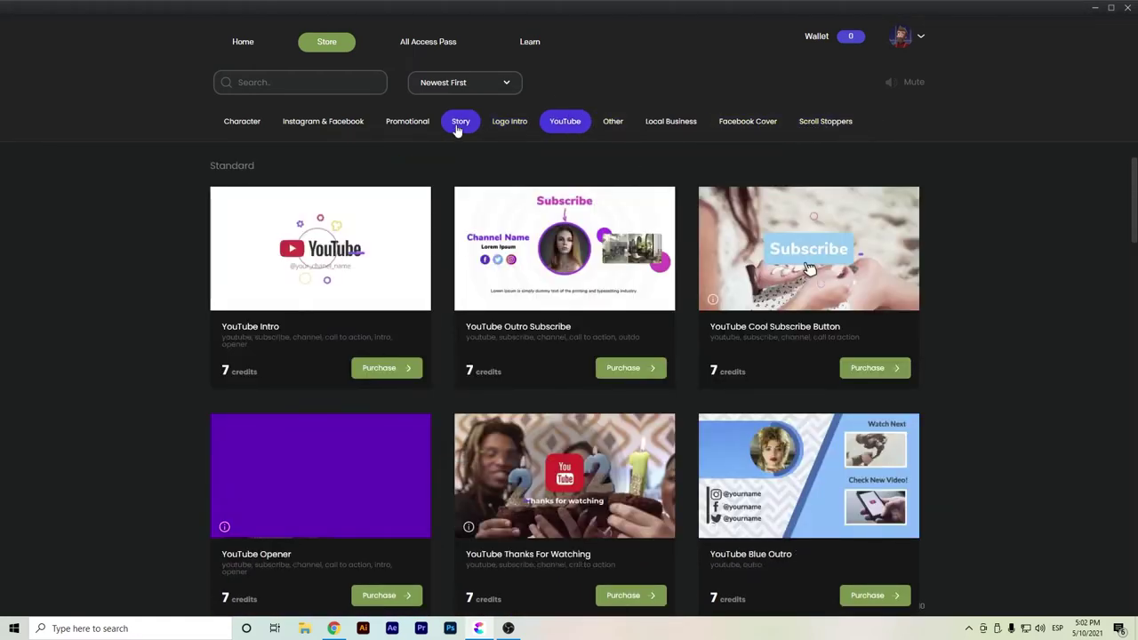
Step: Read through the All Access Pass page describing the included templates and characters
left_click(419, 45)
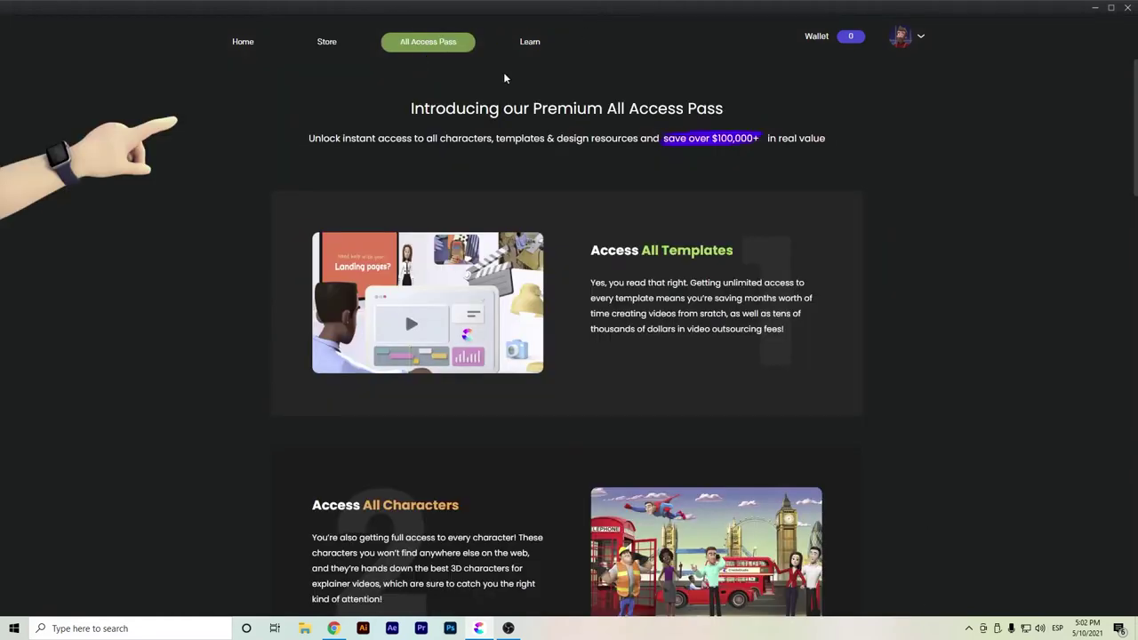
scroll(503, 78, "down", 5)
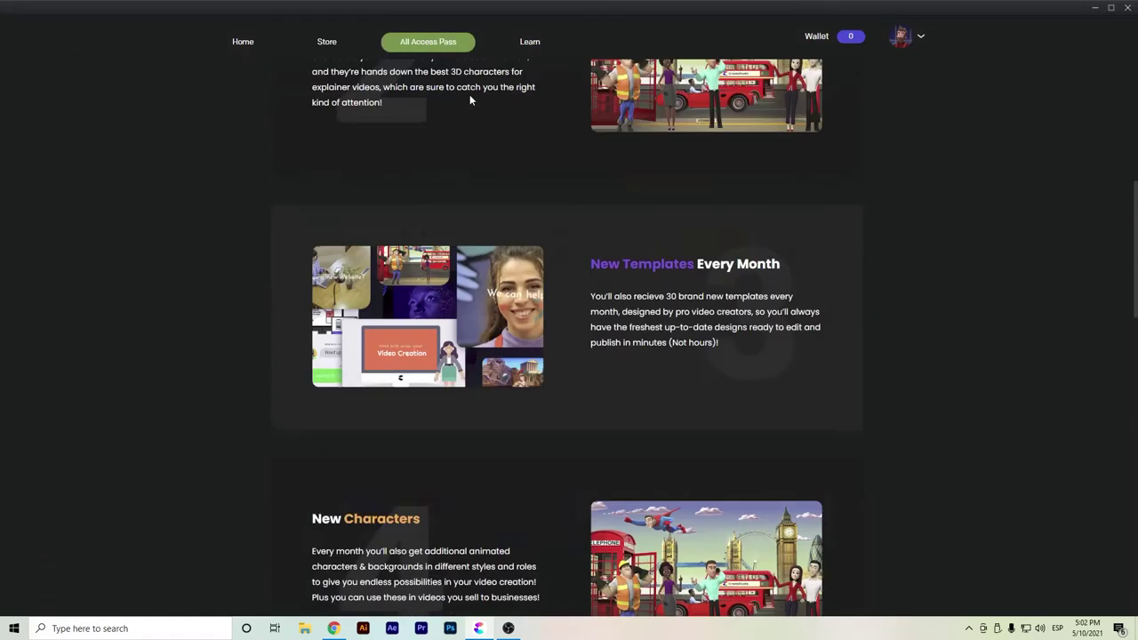
scroll(488, 113, "down", 10)
scroll(480, 129, "down", 2)
scroll(492, 338, "up", 6)
scroll(567, 206, "up", 6)
Step: Open the learning resources on YouTube, dismiss the translation prompt and browse the Create Studio Official channel's uploaded videos
left_click(523, 50)
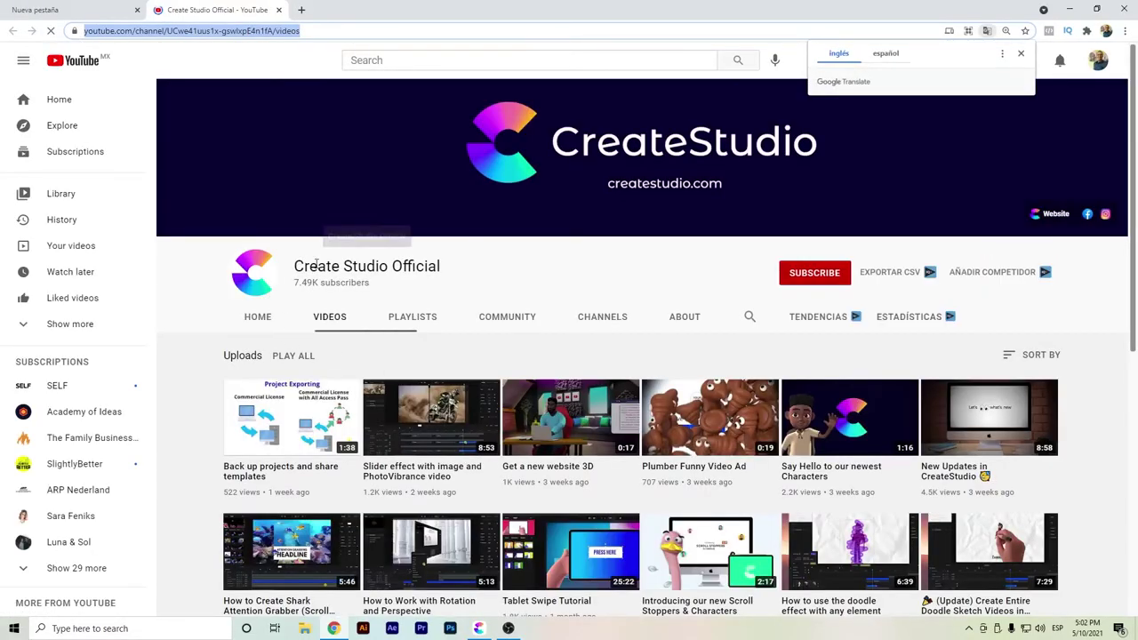
left_click(1020, 54)
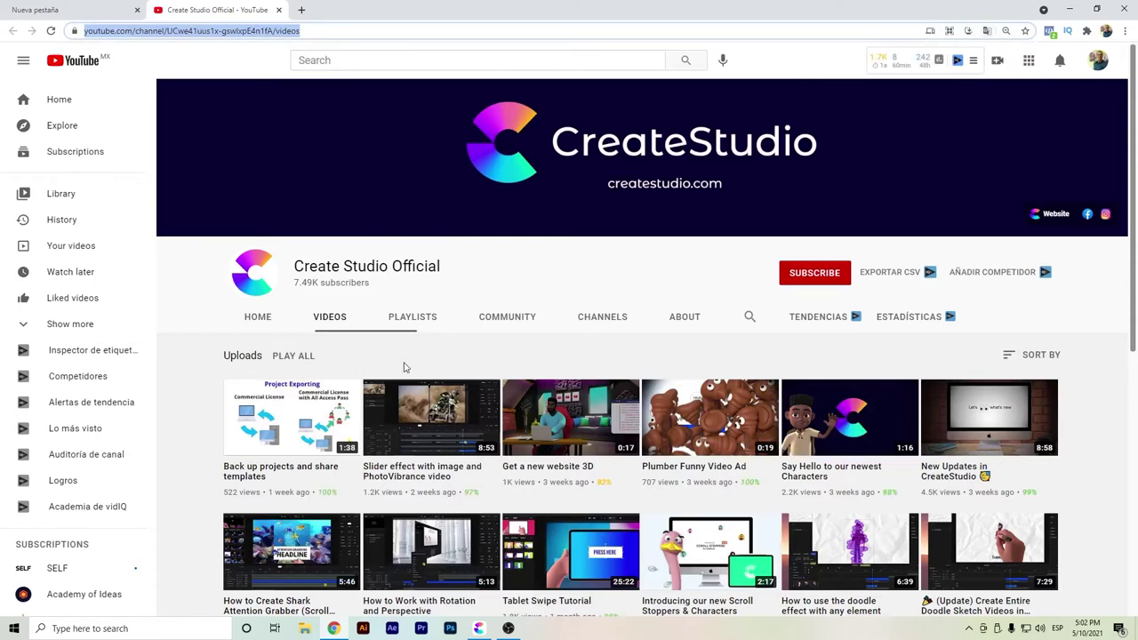
scroll(449, 292, "down", 2)
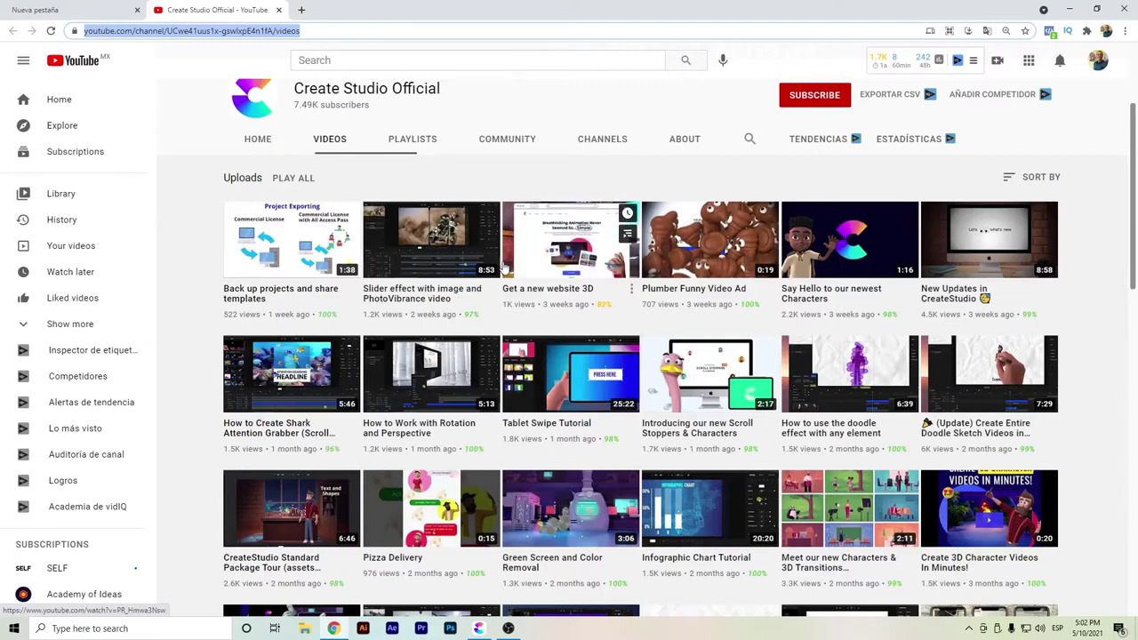
scroll(503, 259, "down", 5)
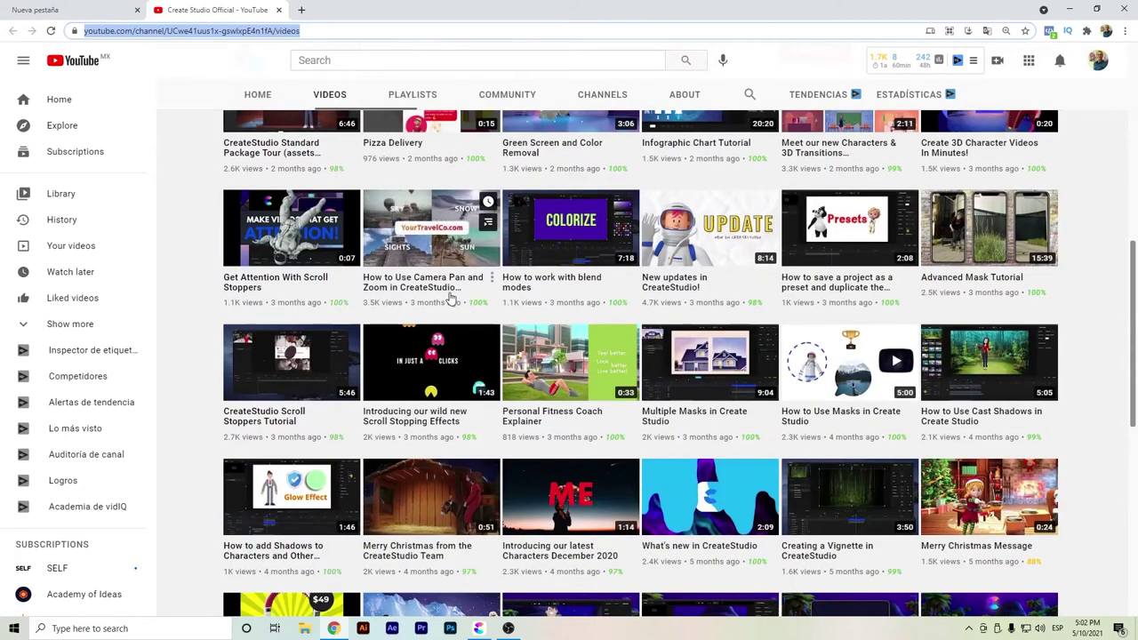
scroll(449, 300, "down", 3)
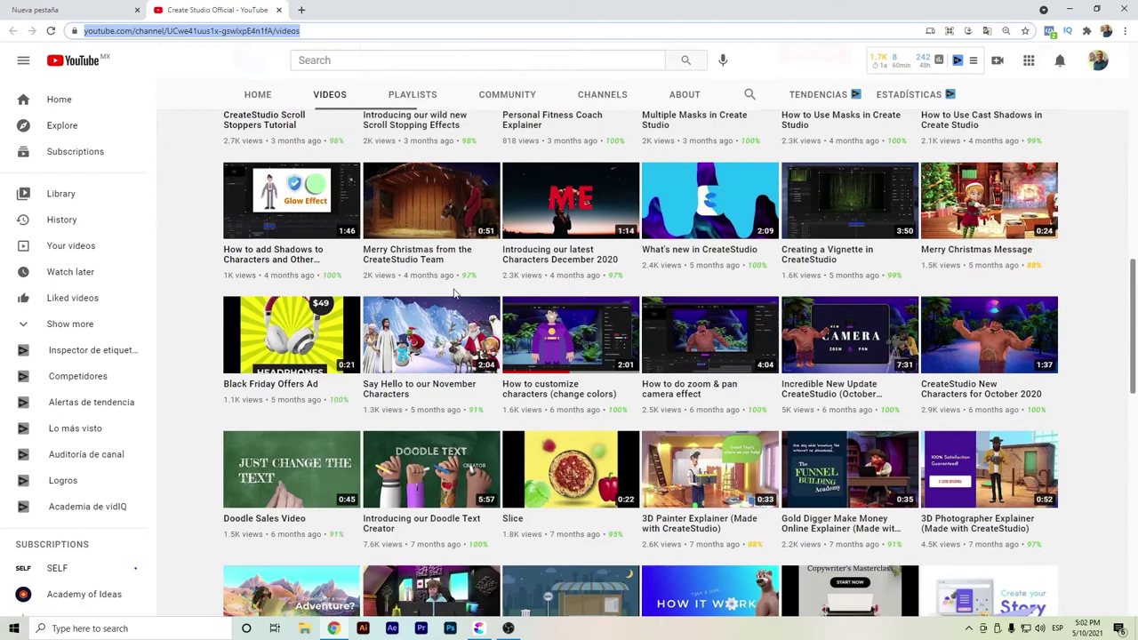
scroll(418, 304, "down", 2)
scroll(418, 304, "down", 1)
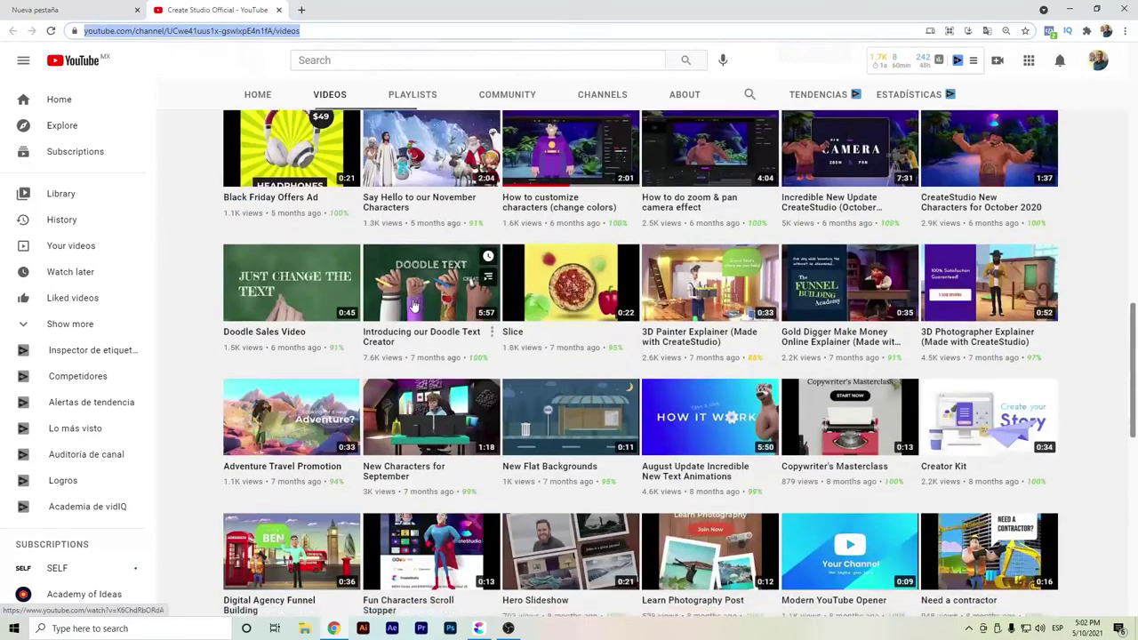
scroll(416, 305, "up", 11)
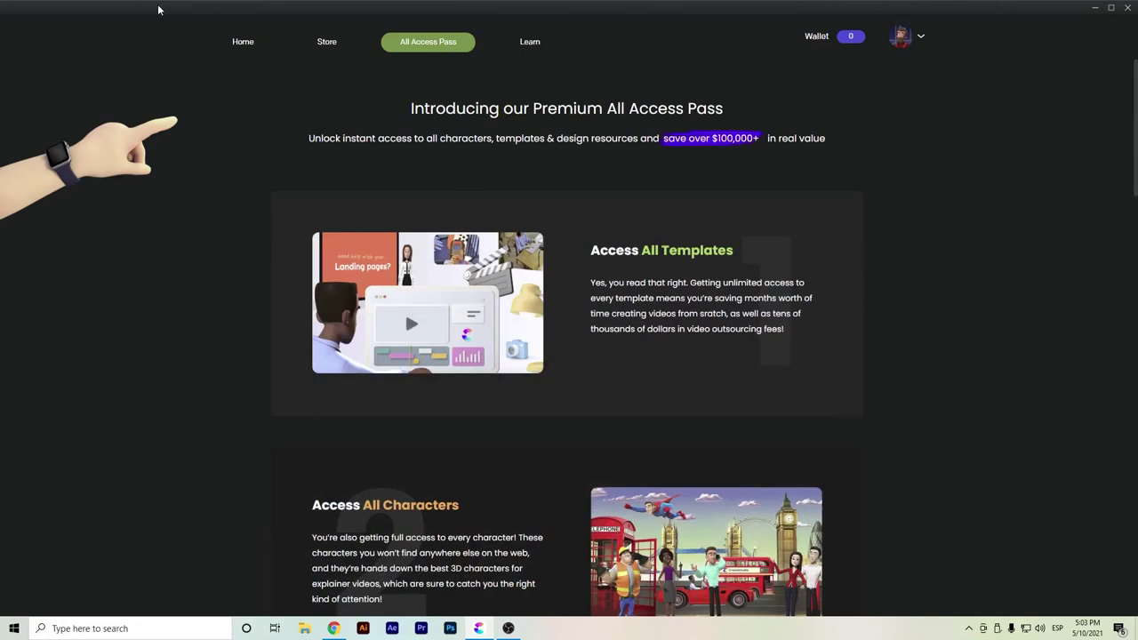
Step: Create a new project named "Create Studio Review" with the 1080p HD preset
left_click(247, 44)
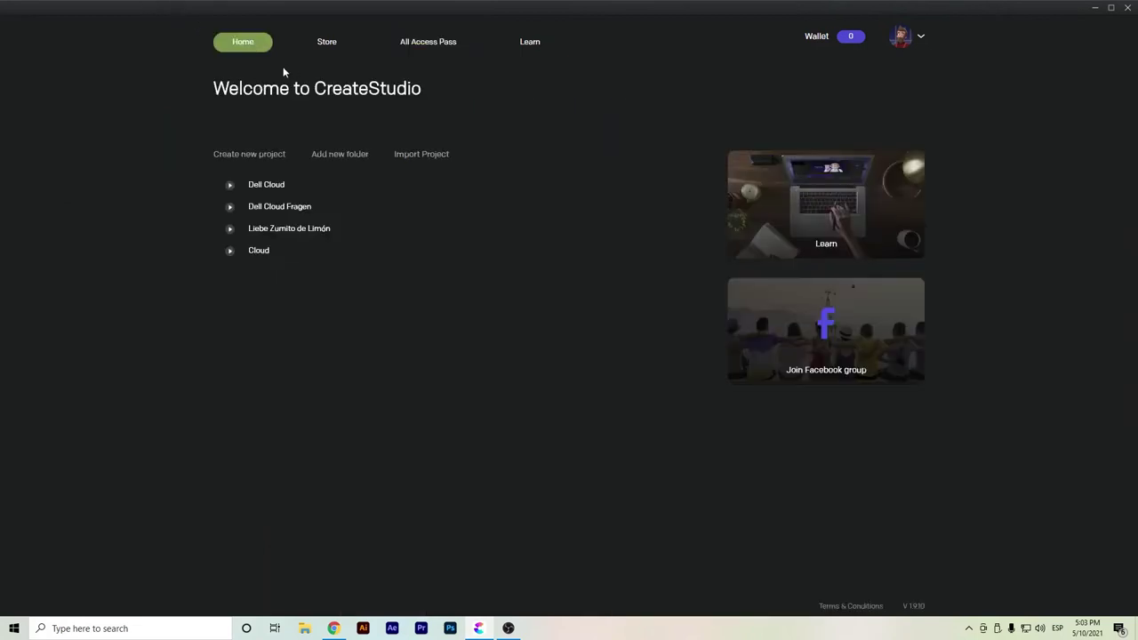
left_click(255, 157)
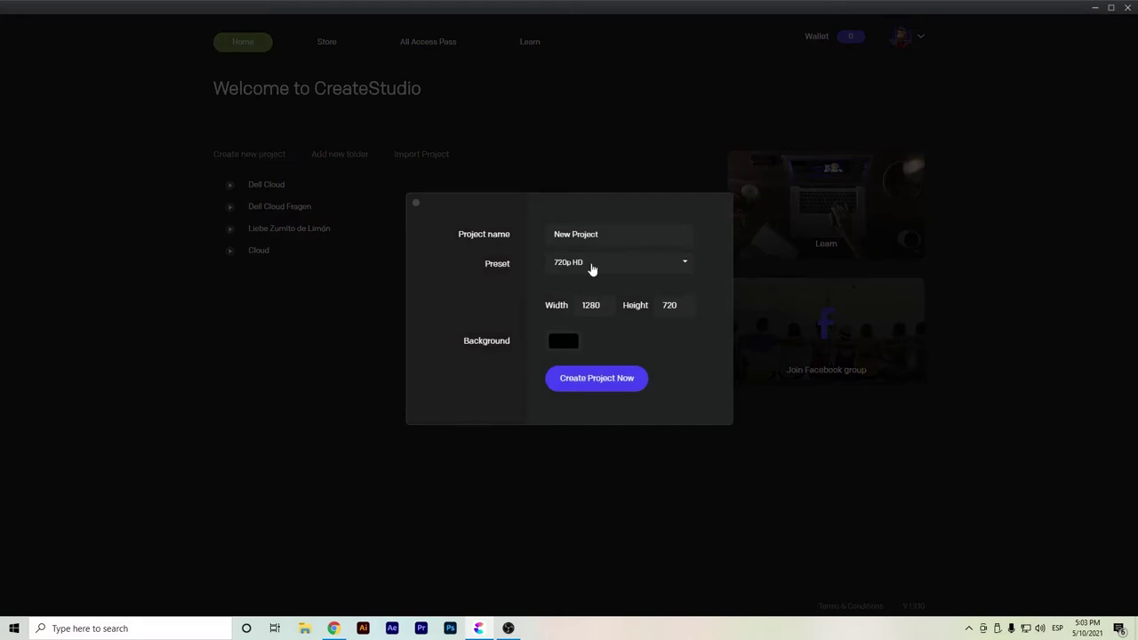
key("ctrl+a")
type("Create Studio Review")
left_click(553, 263)
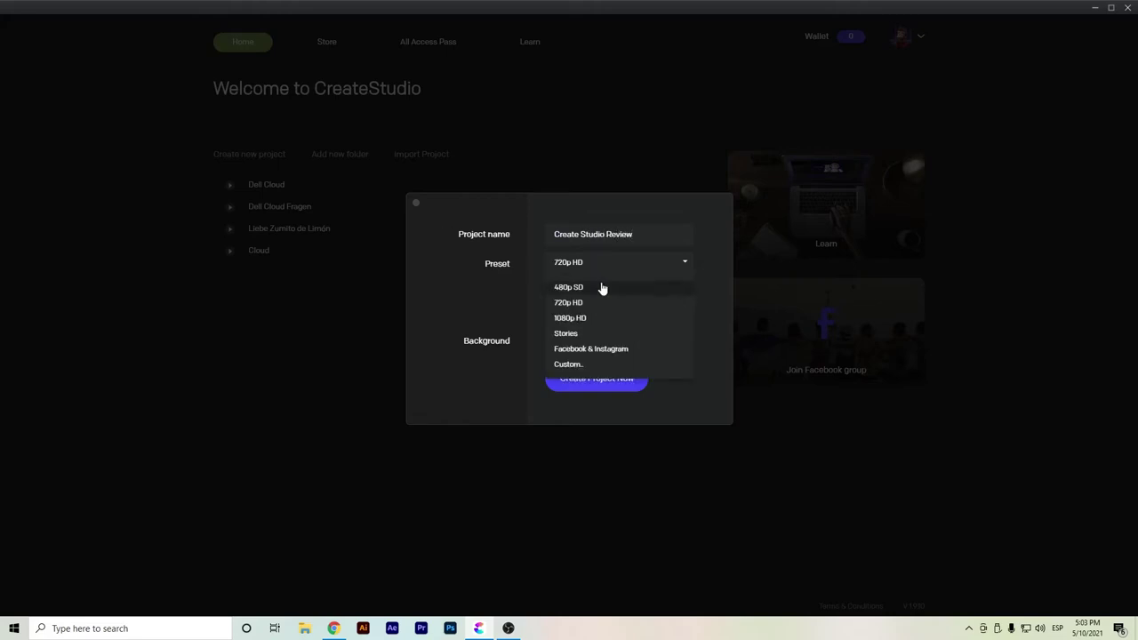
left_click(580, 318)
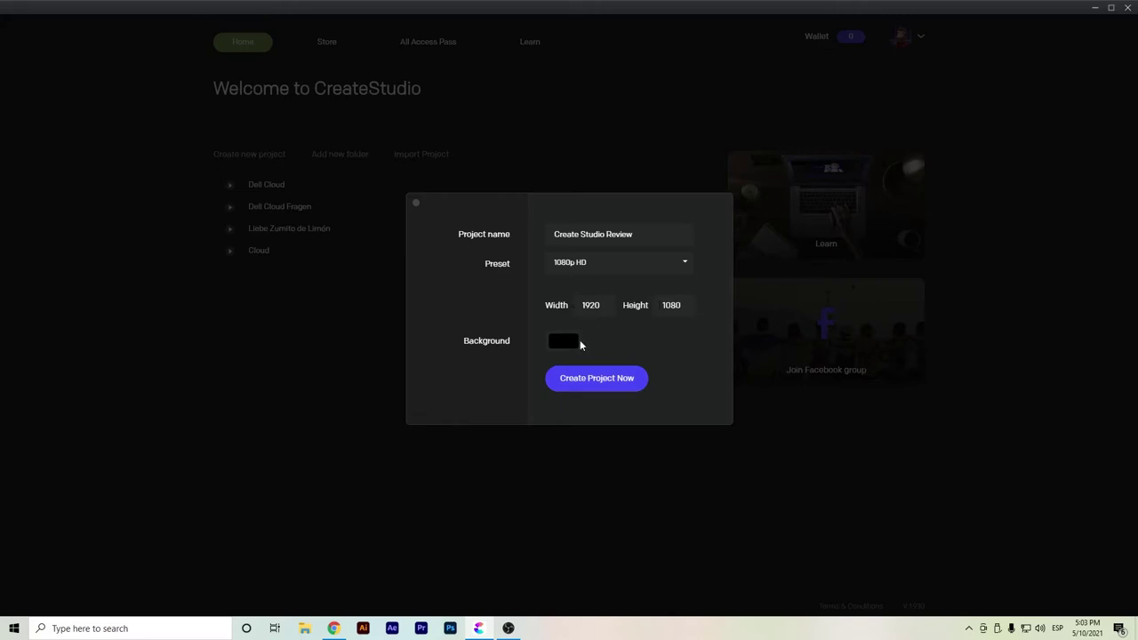
left_click(573, 372)
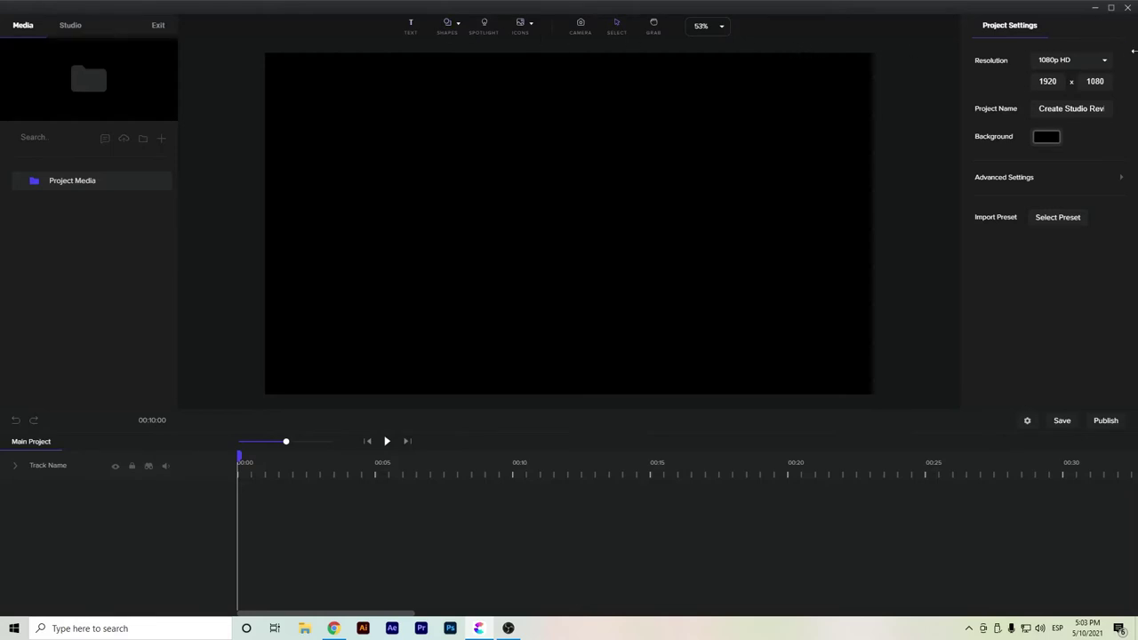
Step: Add a text element to the canvas and change its wording to "CreateStudio"
left_click(410, 27)
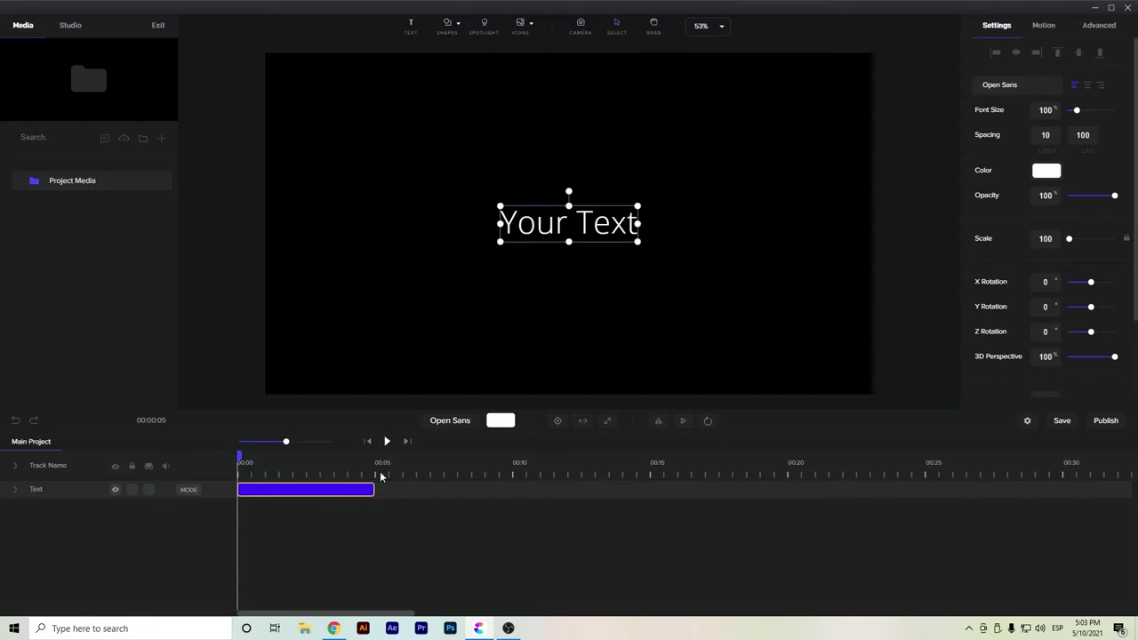
double_click(536, 220)
key("ctrl+a")
type("CreateStudio")
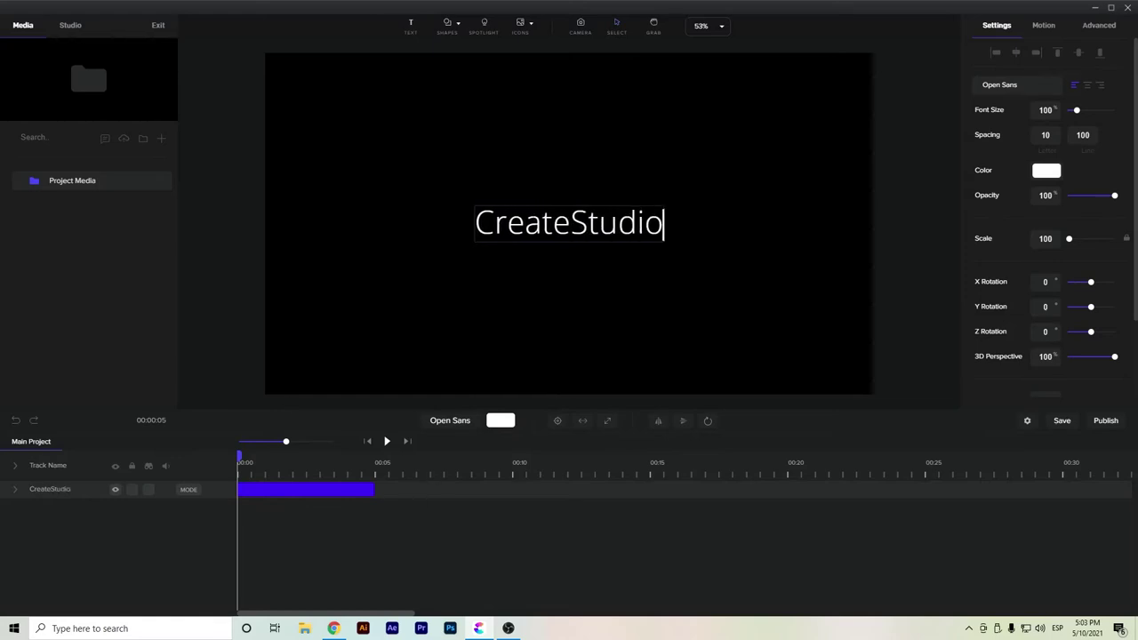
Step: Try out several popular fonts on the CreateStudio text, set it to Pacifico and look through the full font list
left_click(984, 88)
left_click(984, 138)
left_click(1024, 140)
left_click(1077, 150)
left_click(1102, 151)
left_click(1059, 173)
left_click(987, 169)
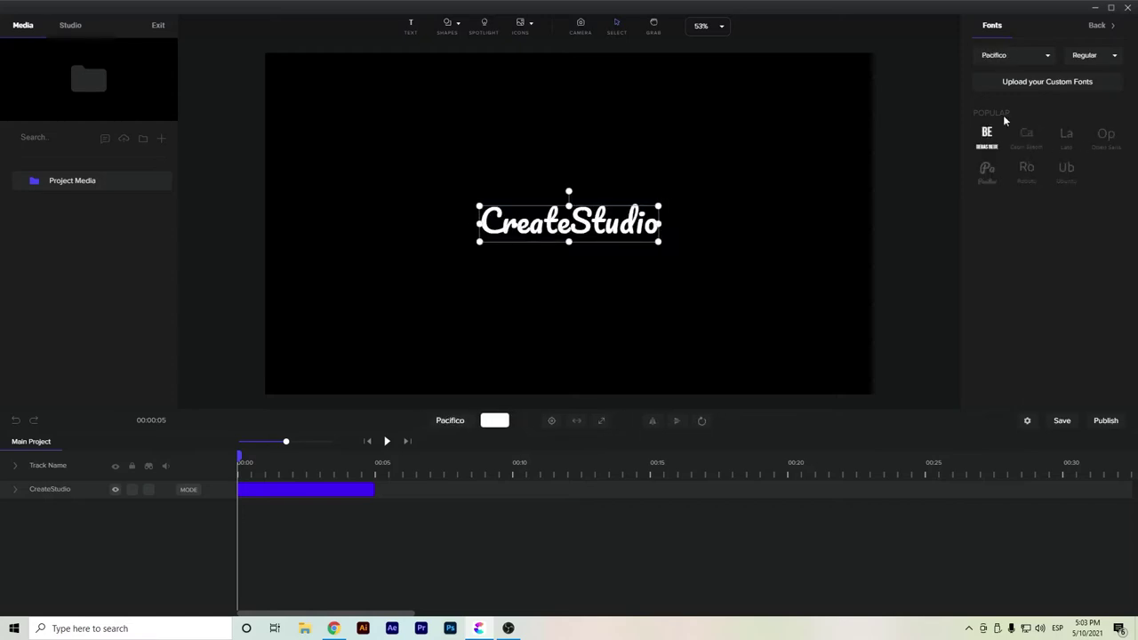
left_click(1010, 59)
scroll(1031, 257, "down", 5)
left_click(1040, 356)
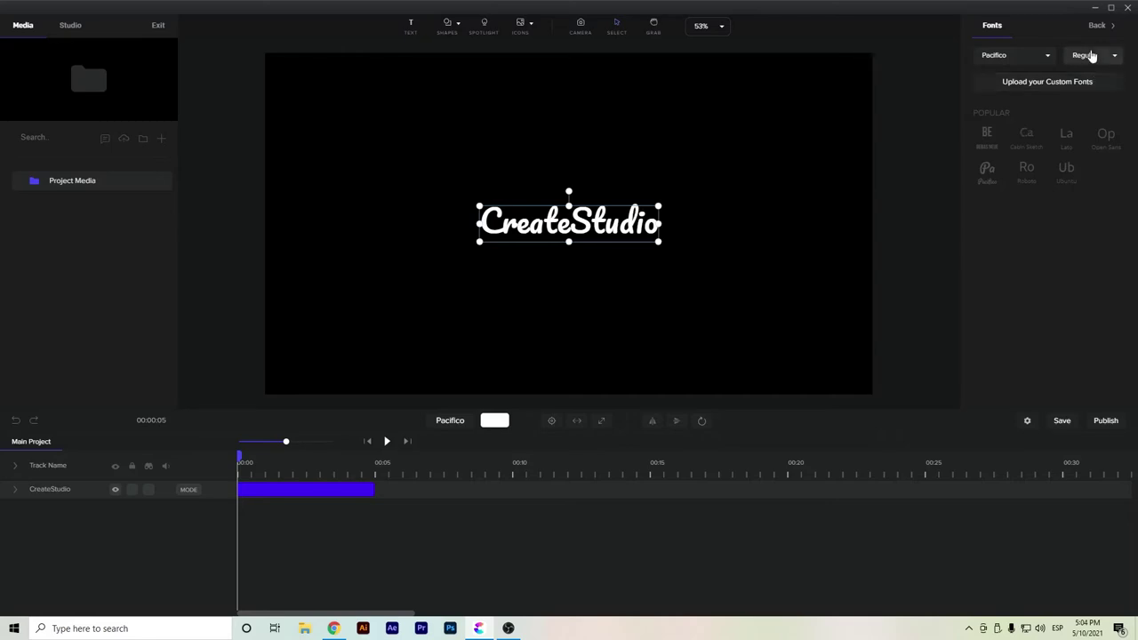
Step: Exit the project without saving to view the custom font upload page, and return to the home page
left_click(1083, 82)
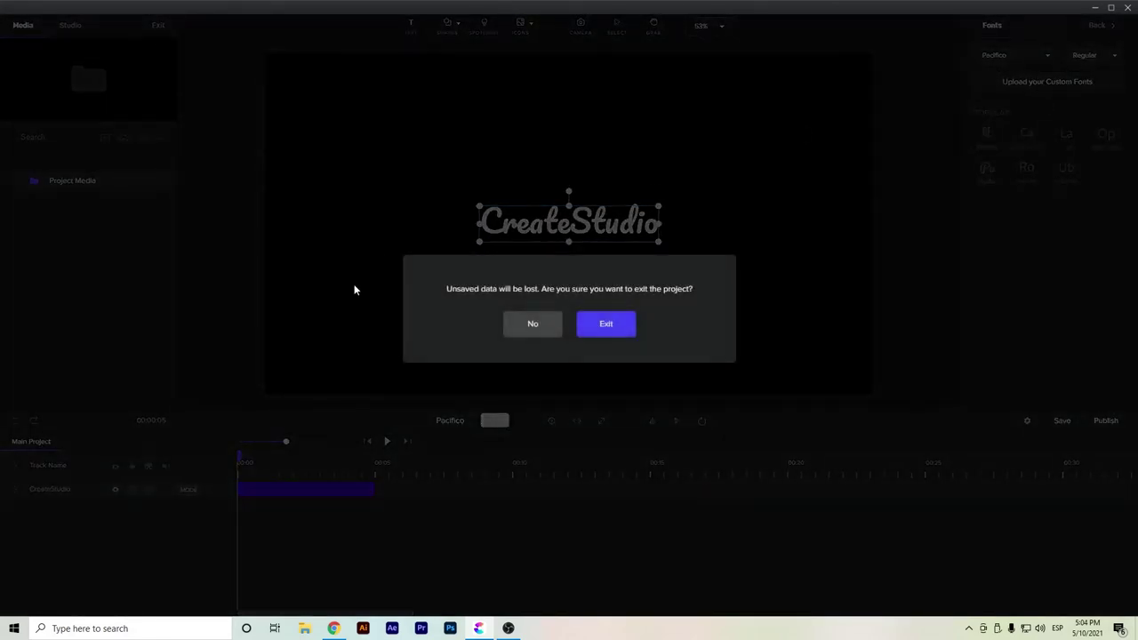
left_click(579, 331)
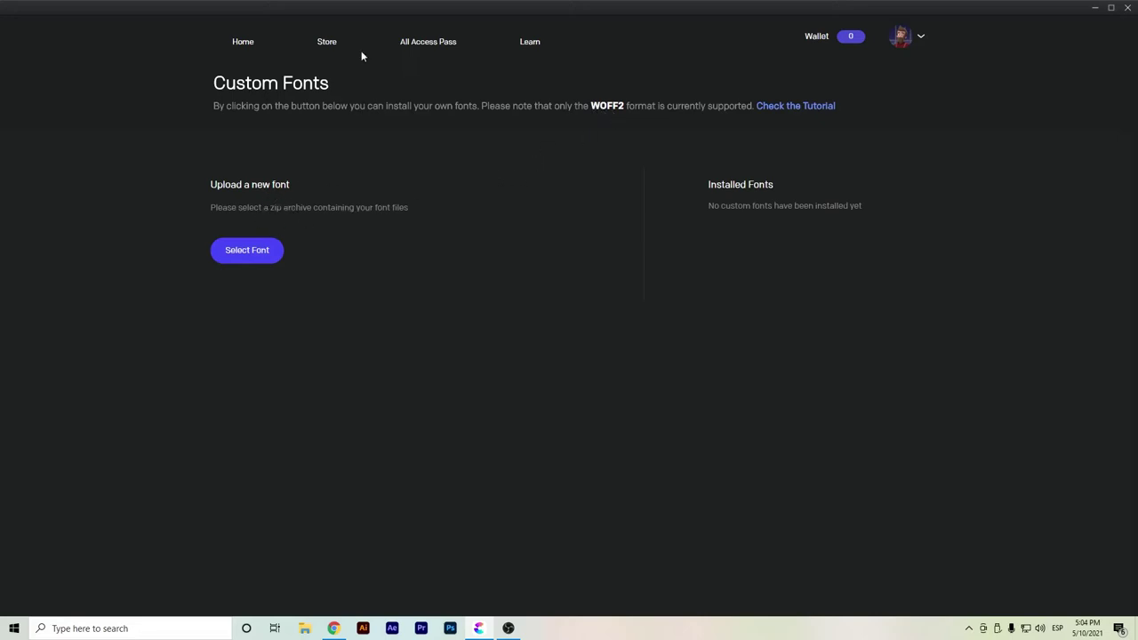
left_click(233, 46)
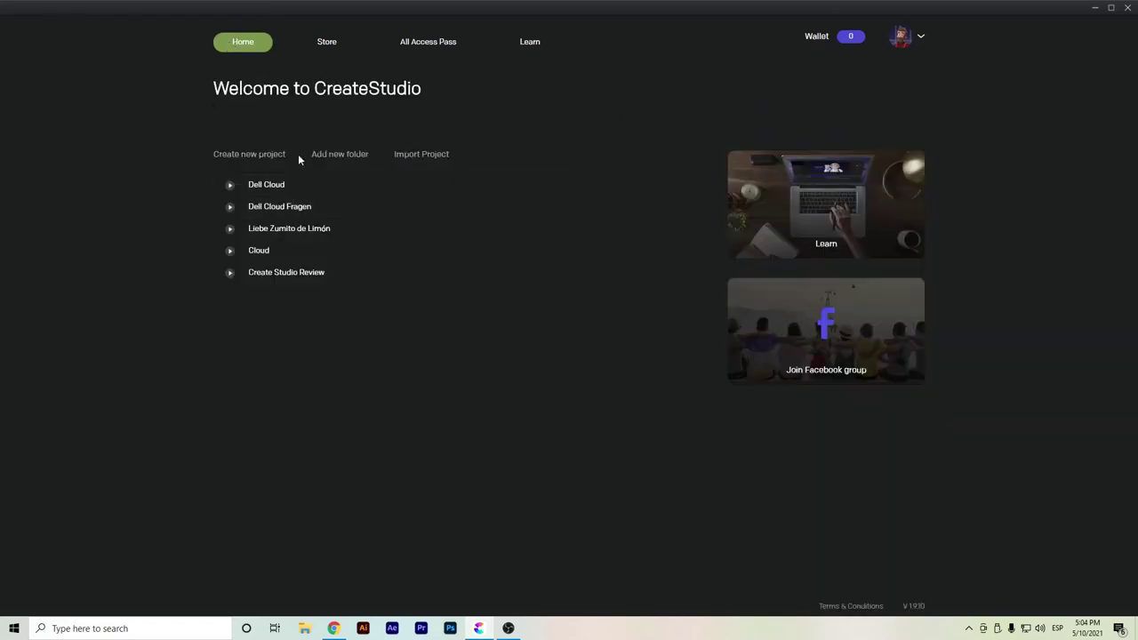
Step: Open the "Create Studio Review" project, add a text element reading "CreateStudio" and save the project
left_click(291, 276)
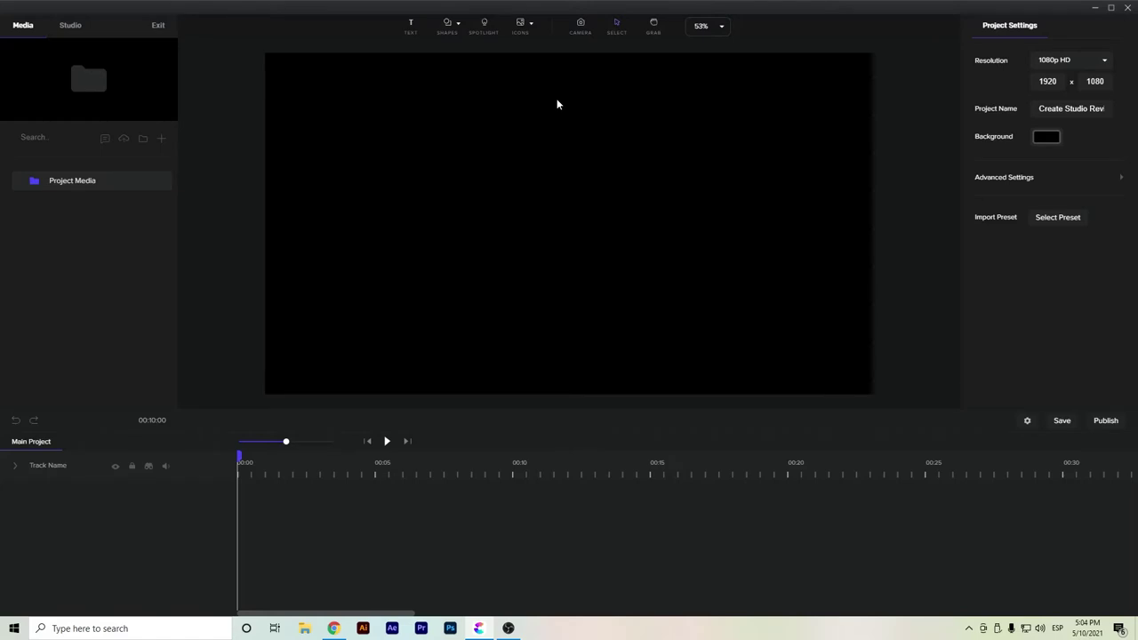
left_click(410, 31)
double_click(576, 222)
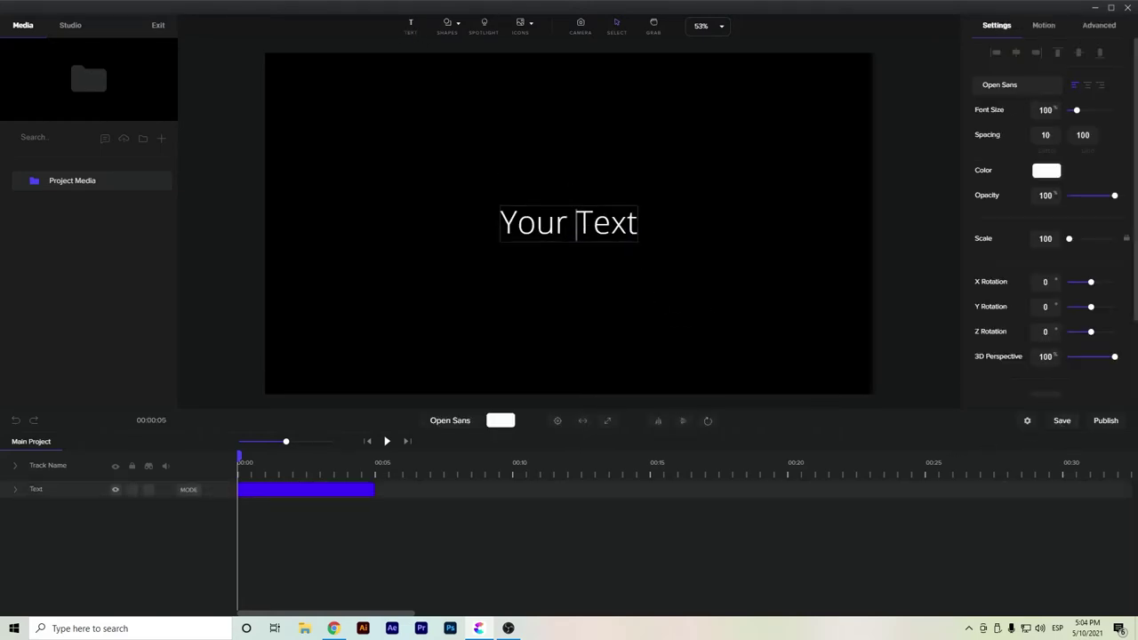
key("ctrl+a")
type("C")
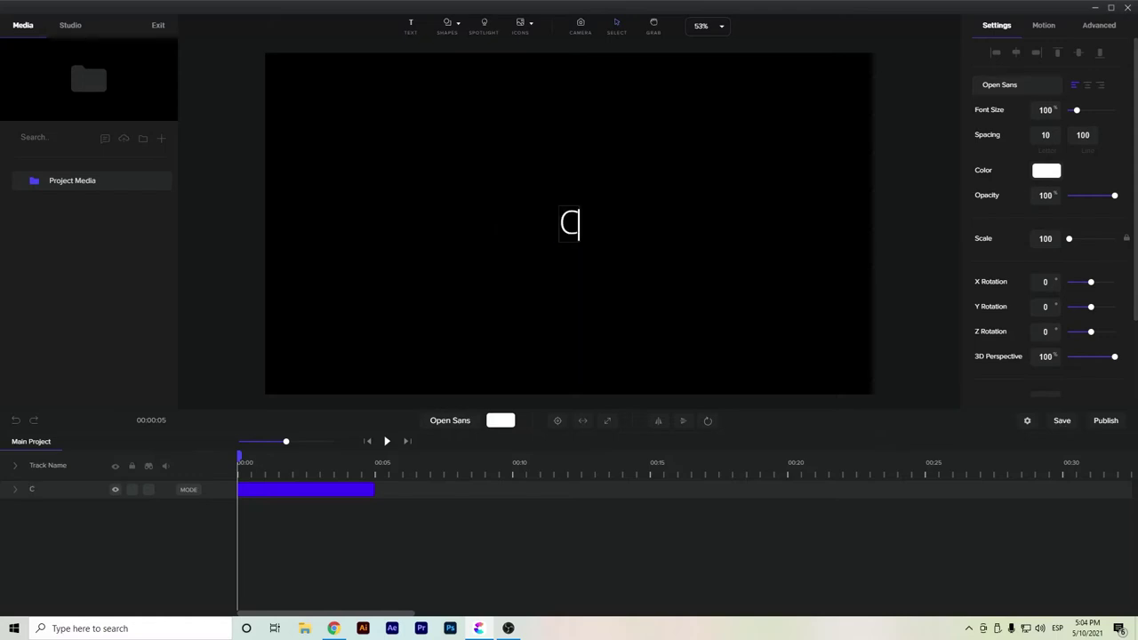
type("reateStudio")
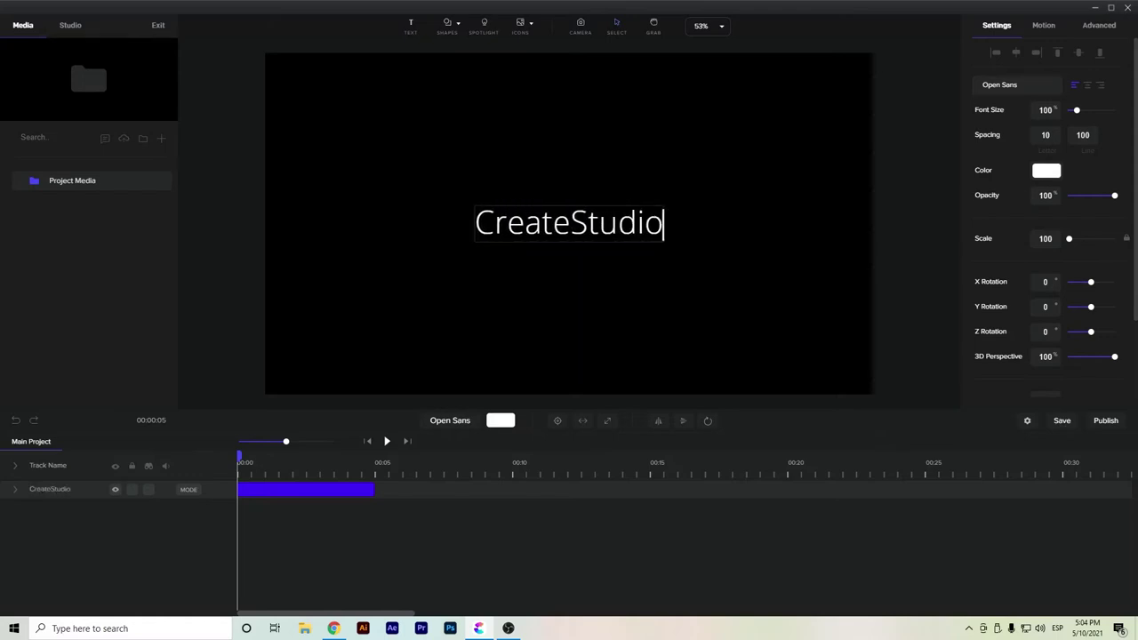
left_click(1065, 423)
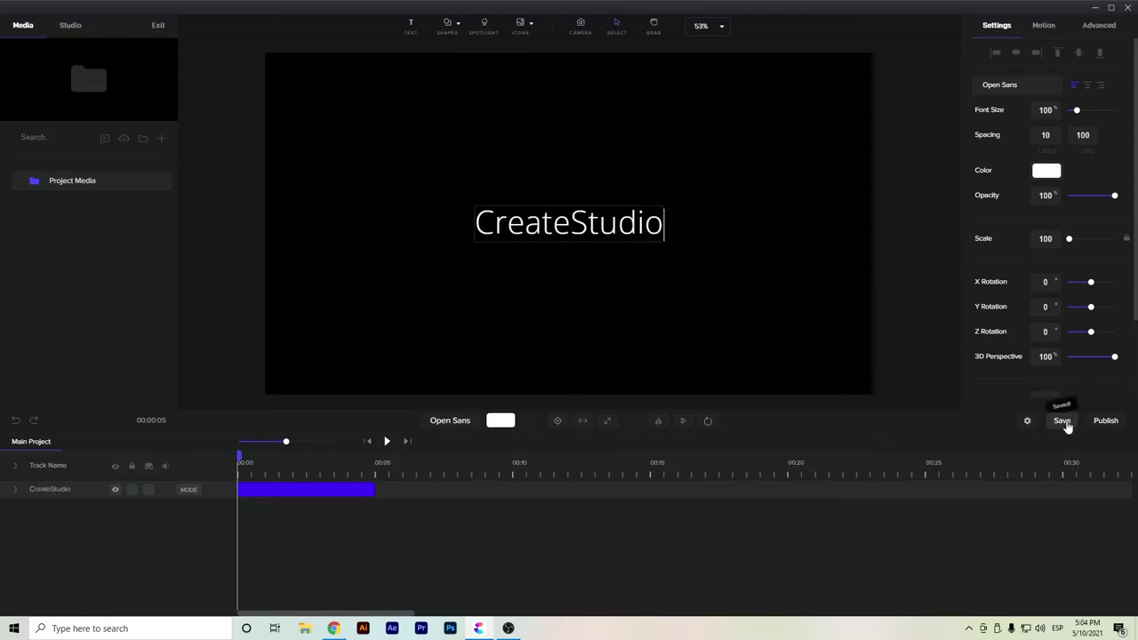
Step: Set the CreateStudio text's font to Bebas Neue and look through its remaining text settings
left_click(1002, 84)
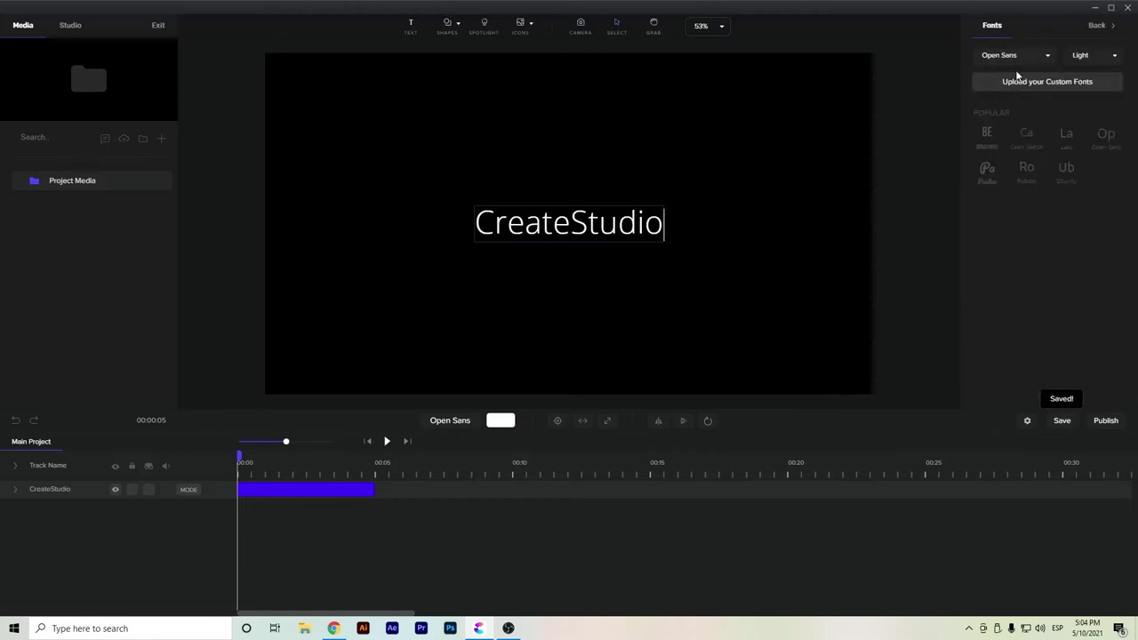
left_click(983, 142)
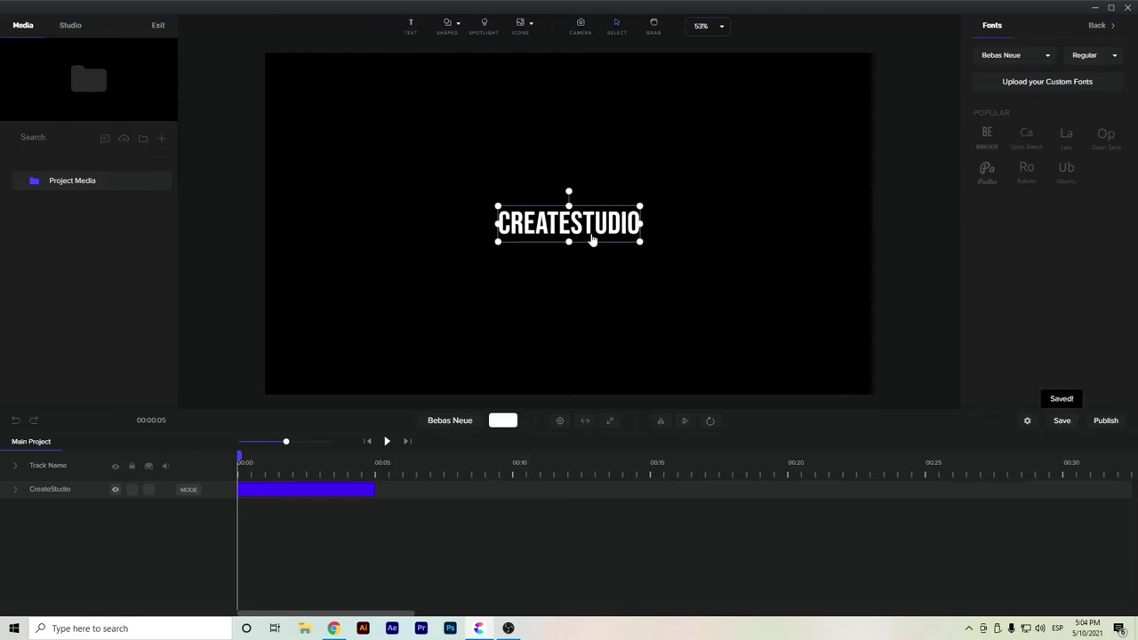
left_click(1098, 26)
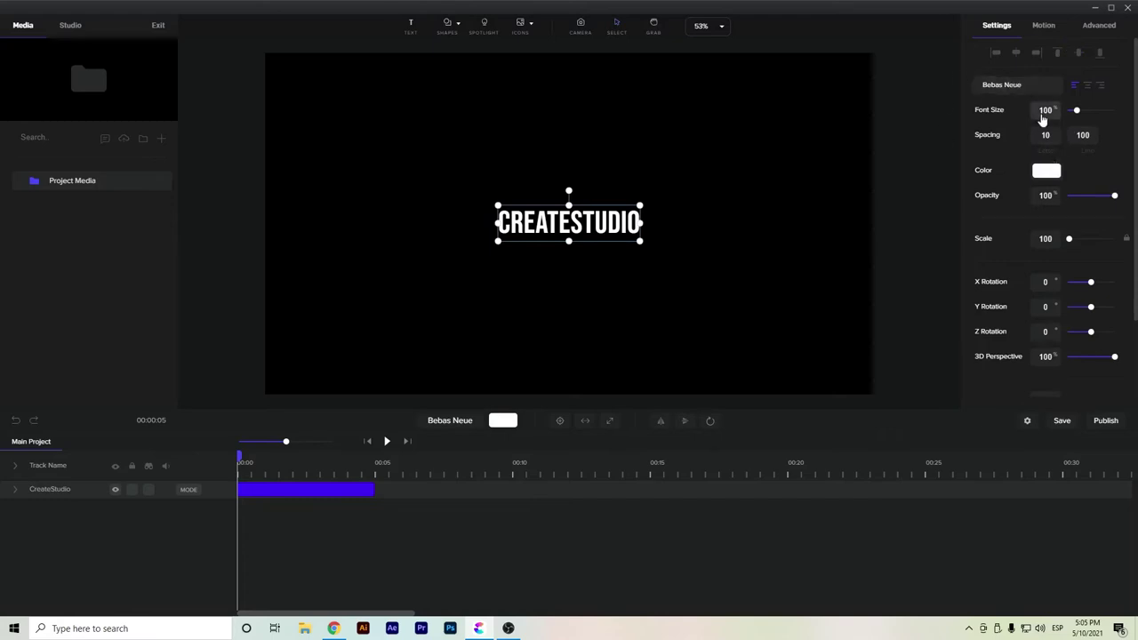
scroll(1057, 237, "down", 2)
scroll(1057, 237, "up", 2)
Step: Look over the Studio library's asset categories and the title styles it offers
left_click(71, 26)
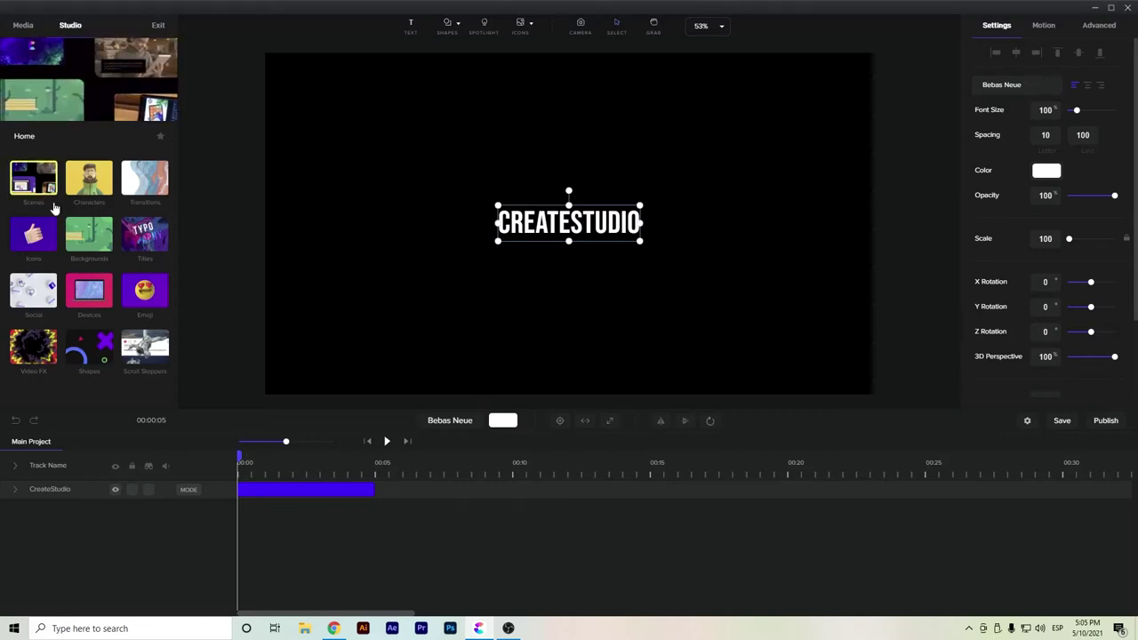
left_click(153, 240)
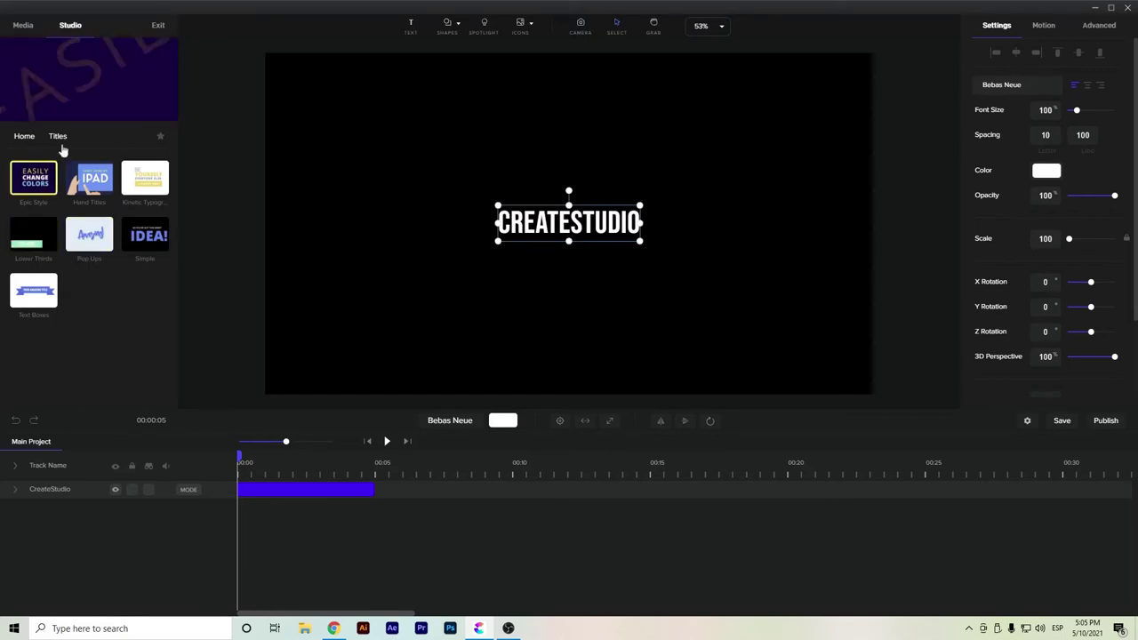
left_click(20, 137)
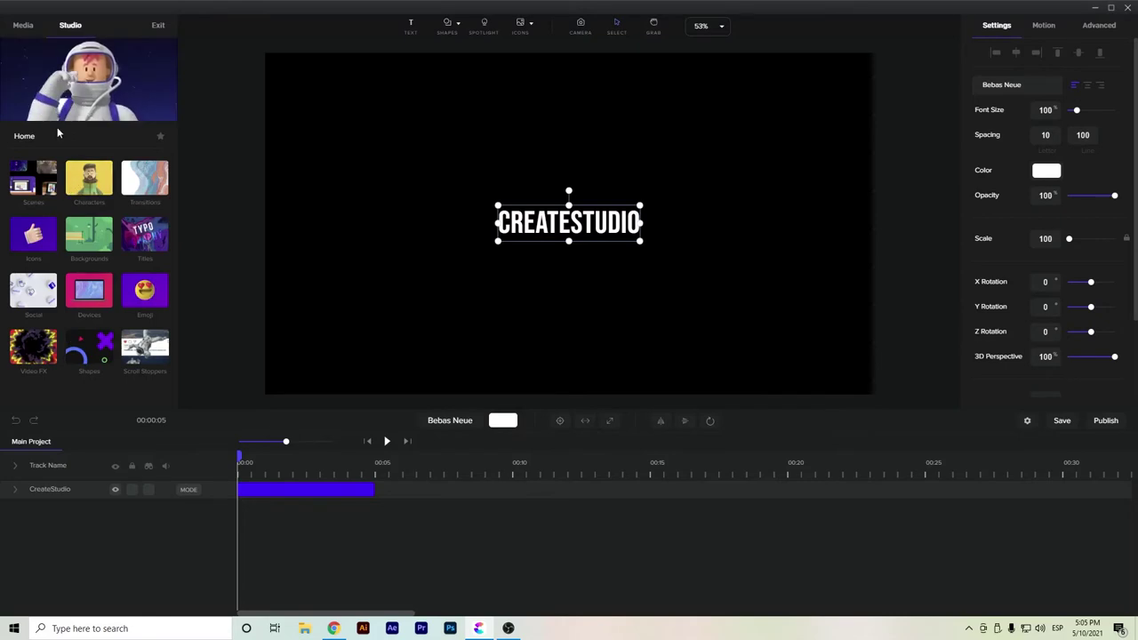
Step: Browse the Studio library's scenes, download the Superhero scene and add it to the project
left_click(34, 177)
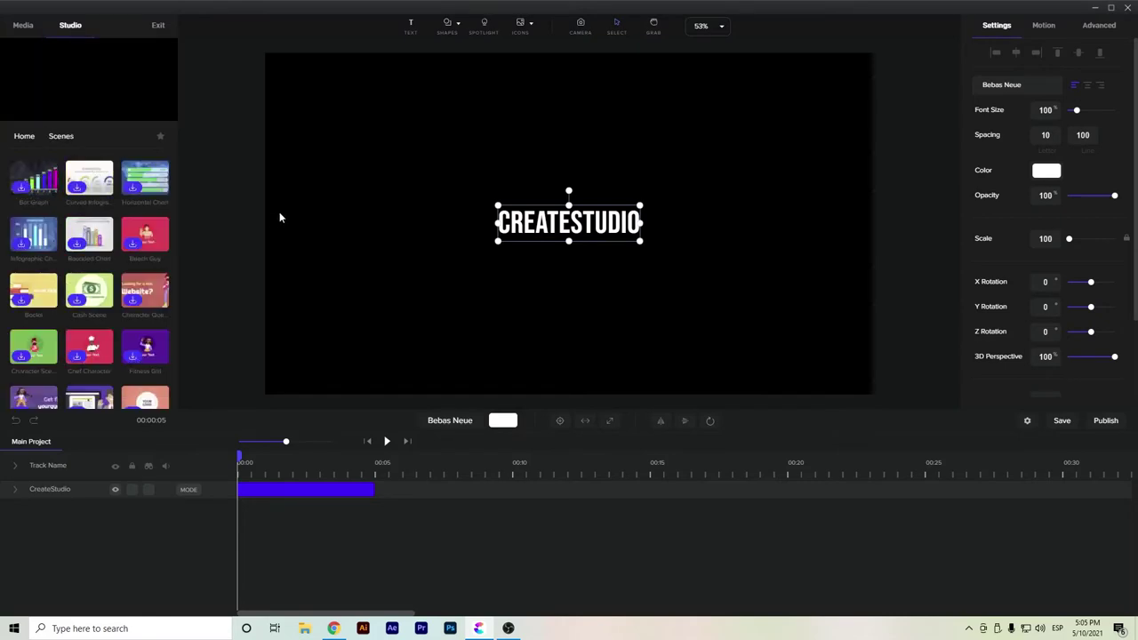
mouse_move(148, 240)
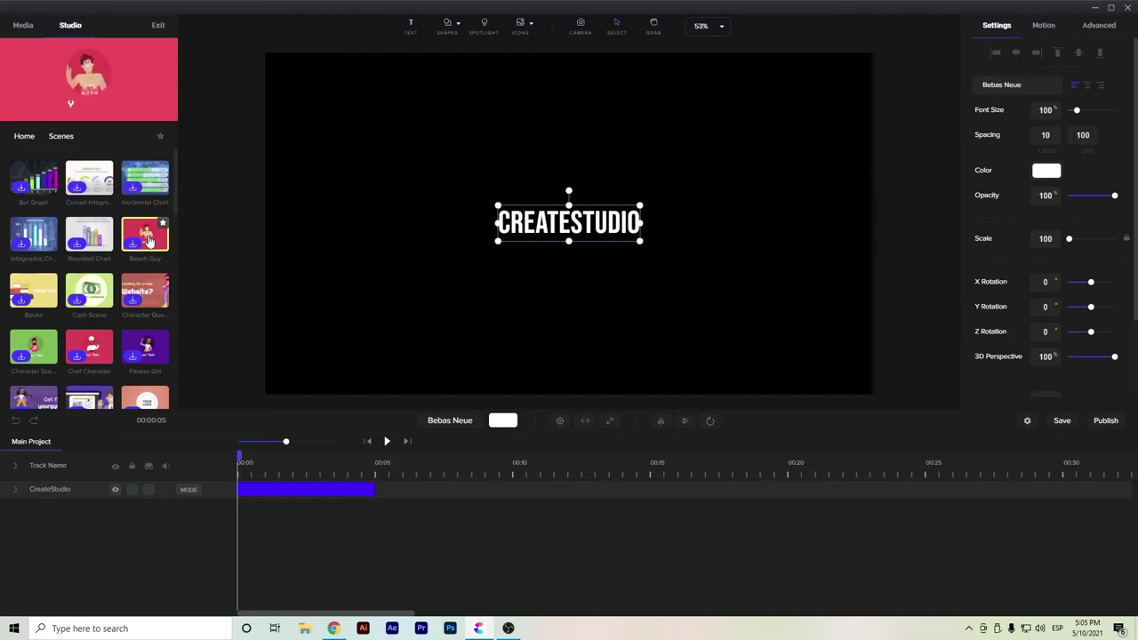
scroll(123, 265, "down", 2)
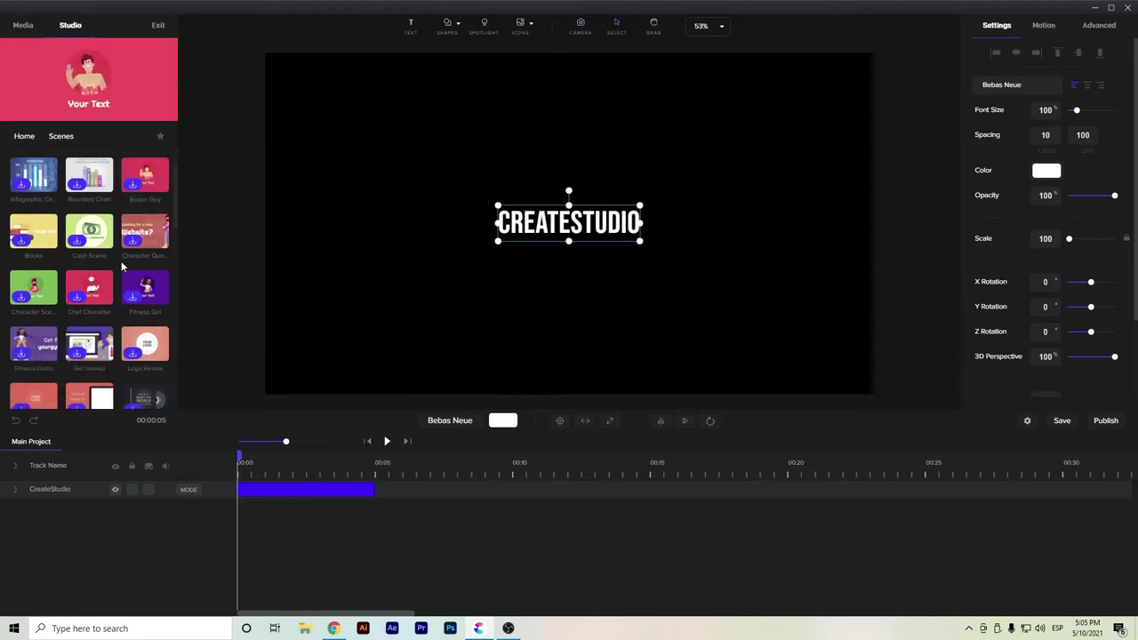
scroll(115, 279, "down", 2)
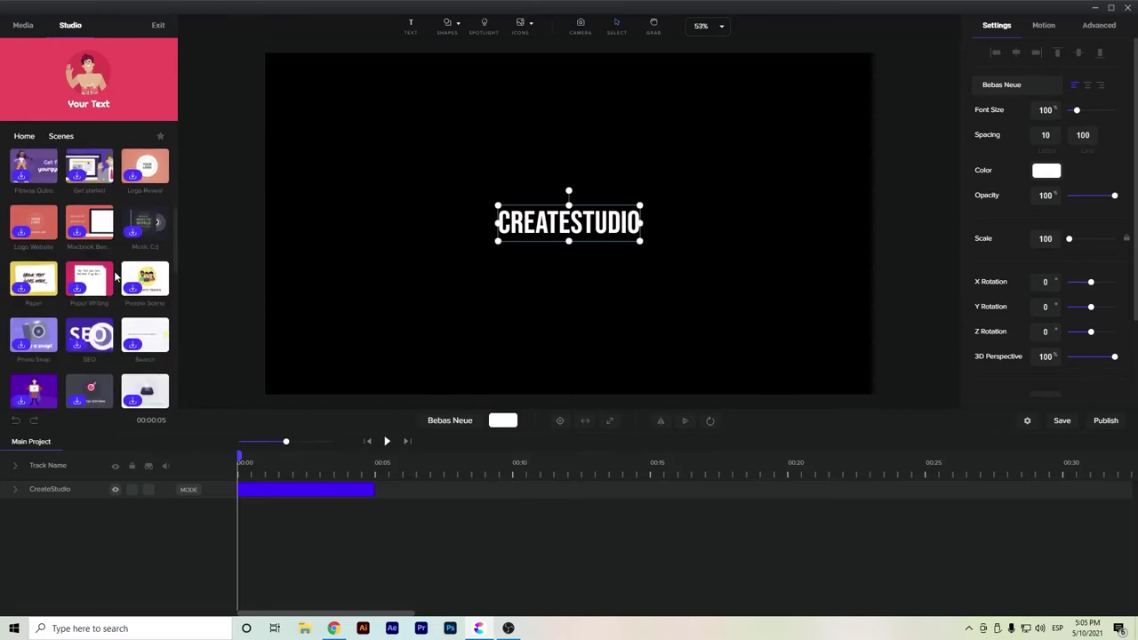
scroll(115, 279, "down", 1)
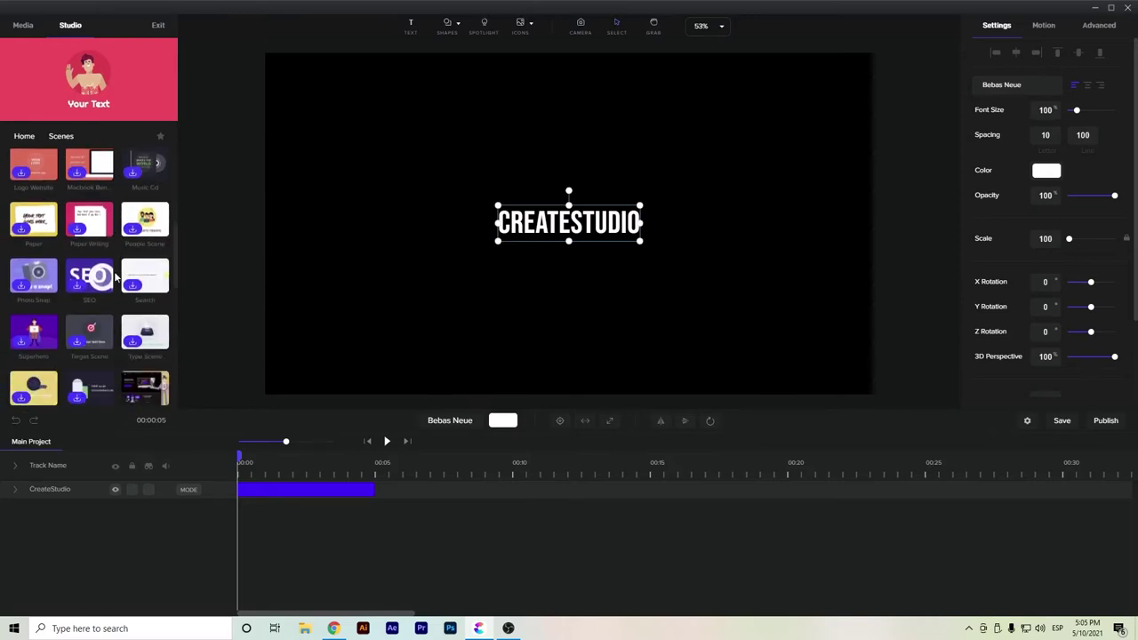
scroll(115, 279, "down", 1)
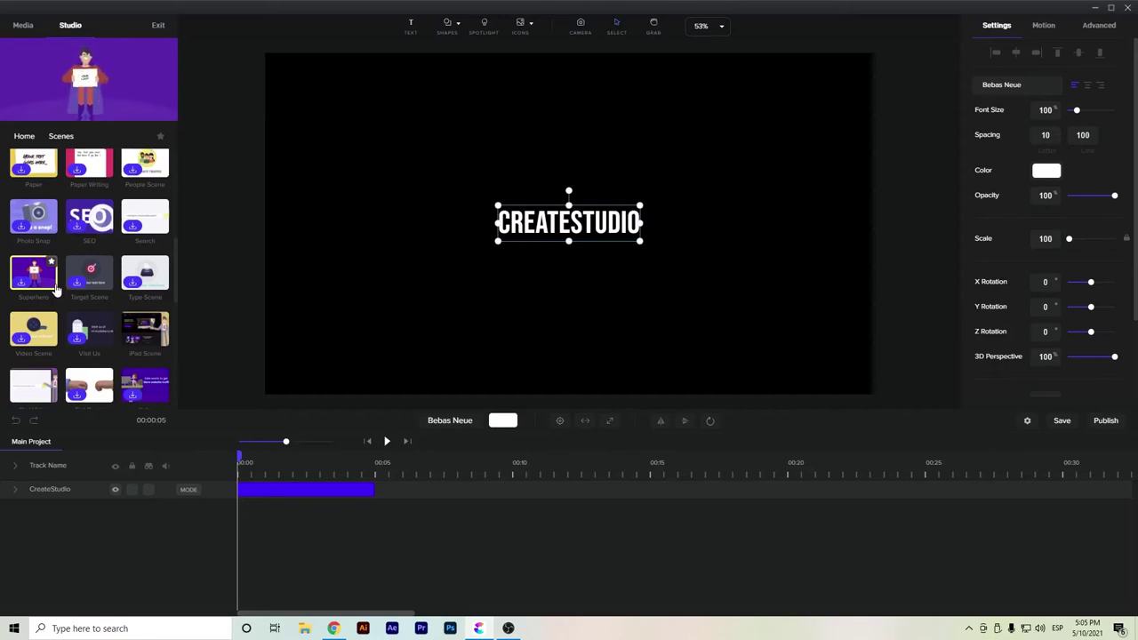
left_click(26, 283)
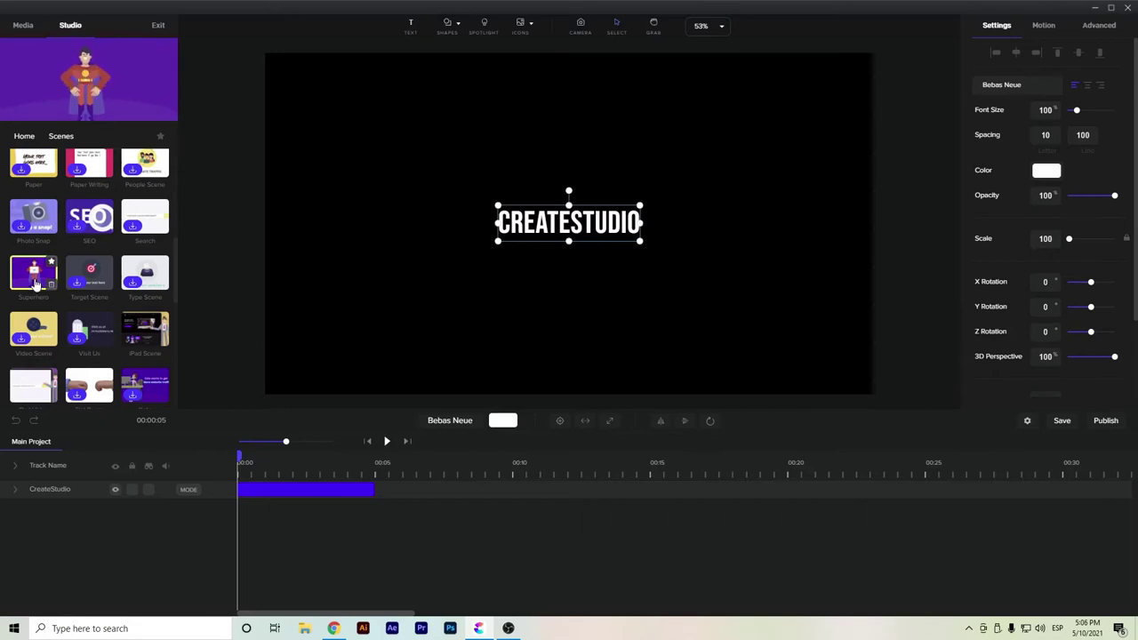
left_click_drag(36, 283, 317, 251)
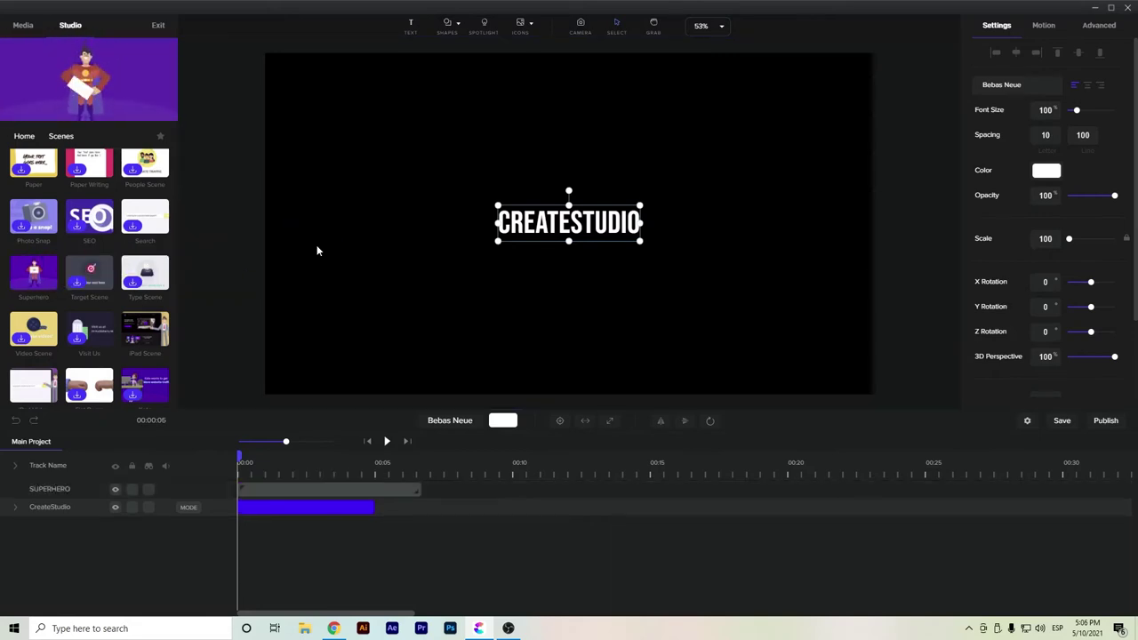
Step: Move the CreateStudio layer above the Superhero scene, preview the frame at about 2 seconds and view the scene's inner layers
left_click_drag(65, 509, 67, 487)
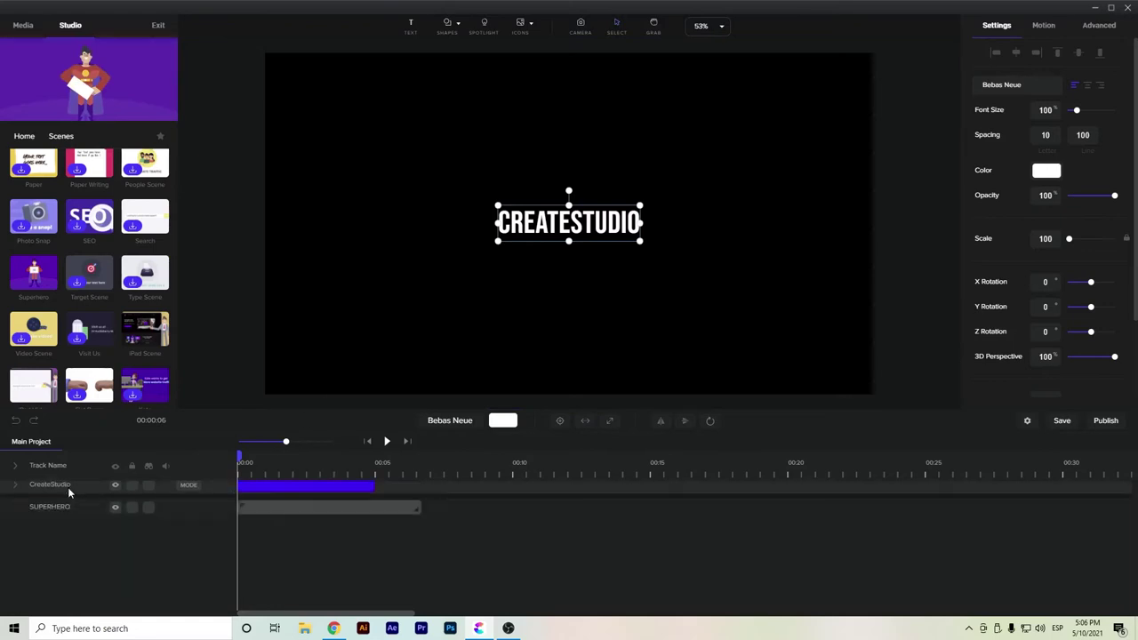
left_click_drag(239, 456, 297, 457)
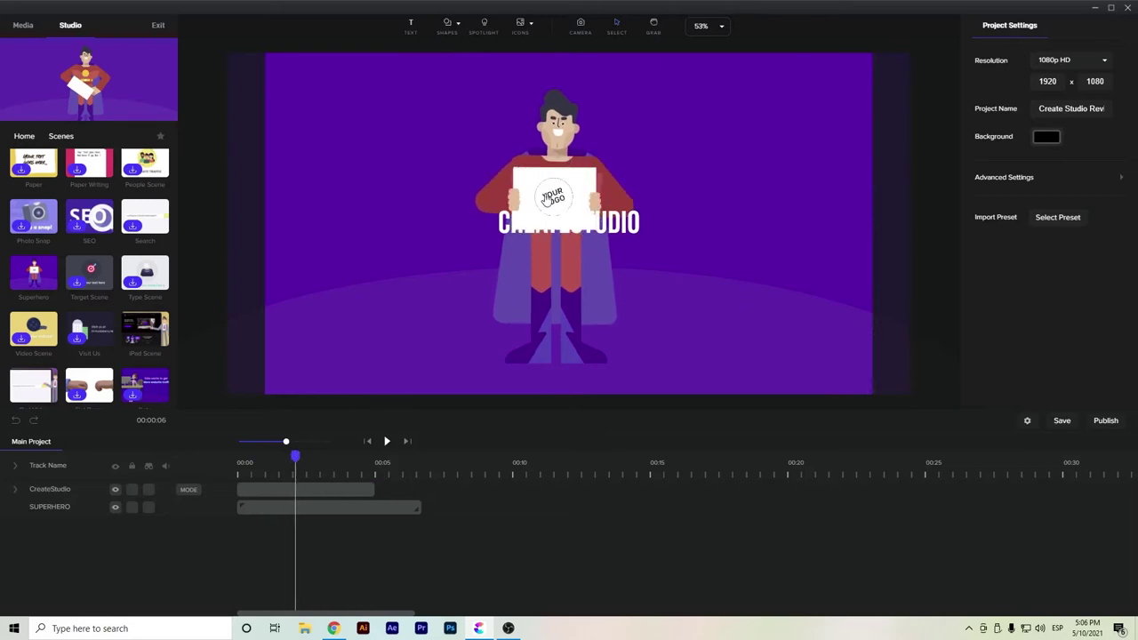
left_click(322, 508)
double_click(320, 507)
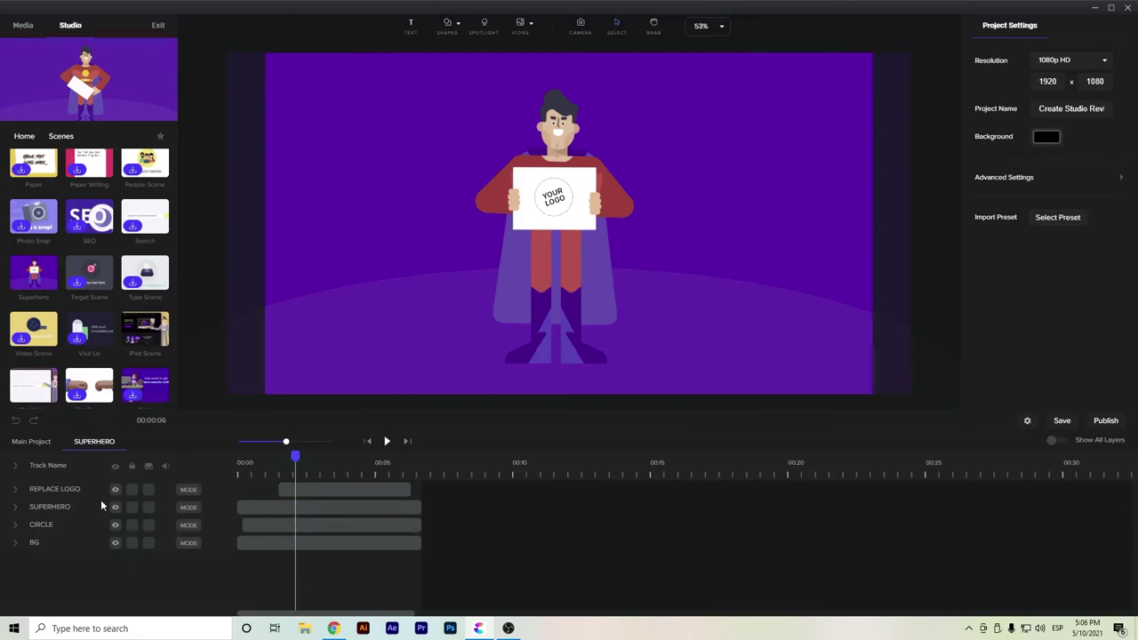
left_click(41, 448)
Step: Delete the CreateStudio text layer and preview the Superhero scene on its own
left_click(68, 491)
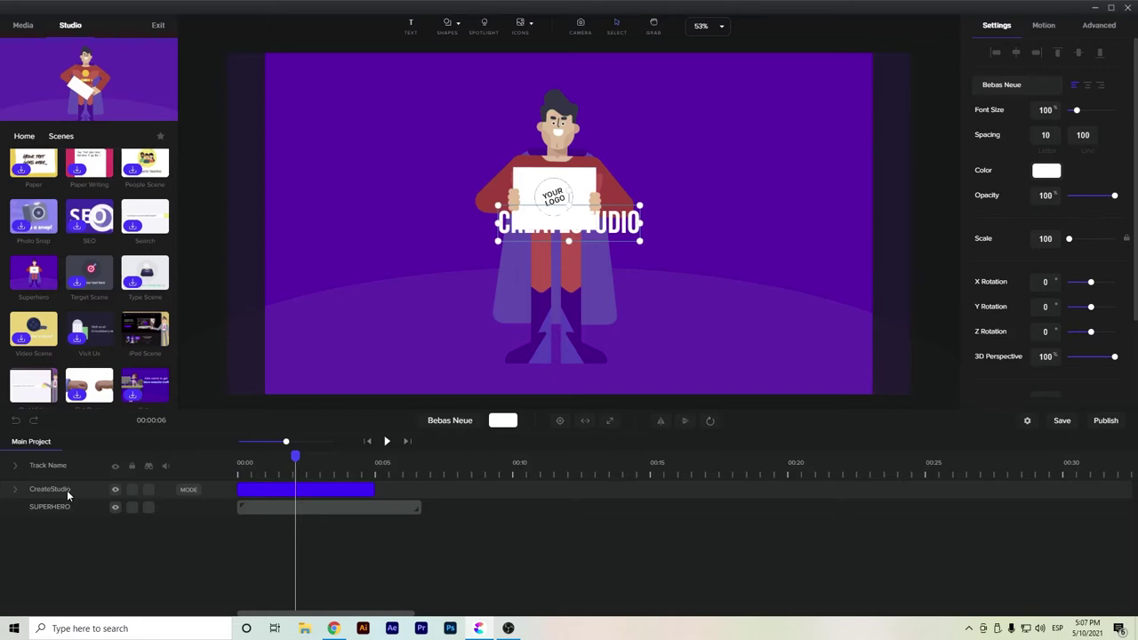
key("Delete")
left_click_drag(295, 467, 294, 467)
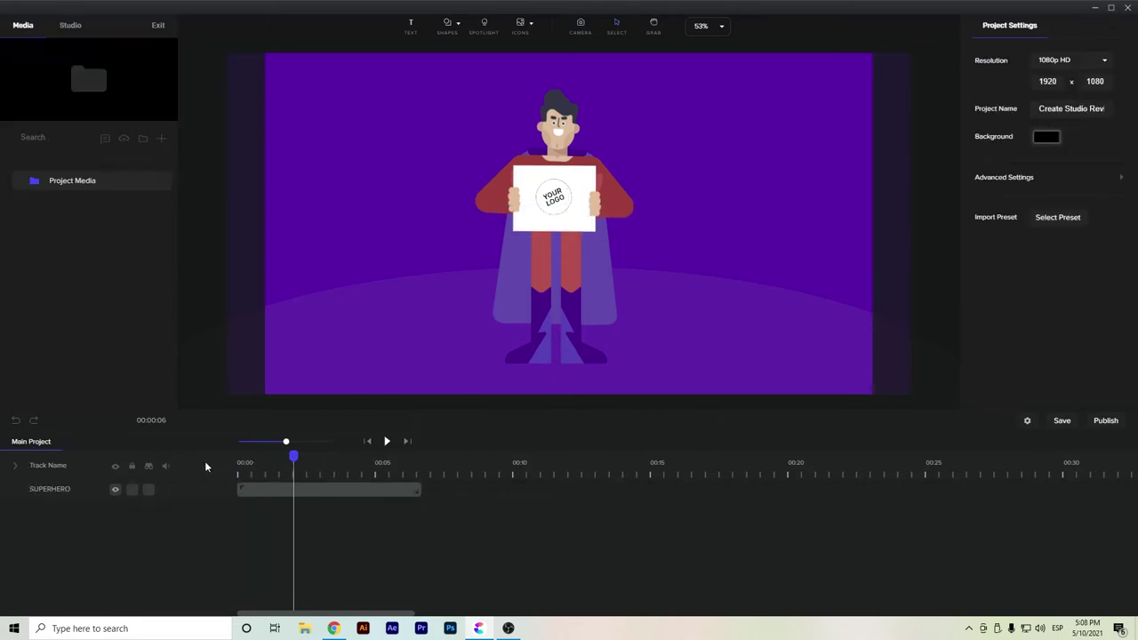
key("space")
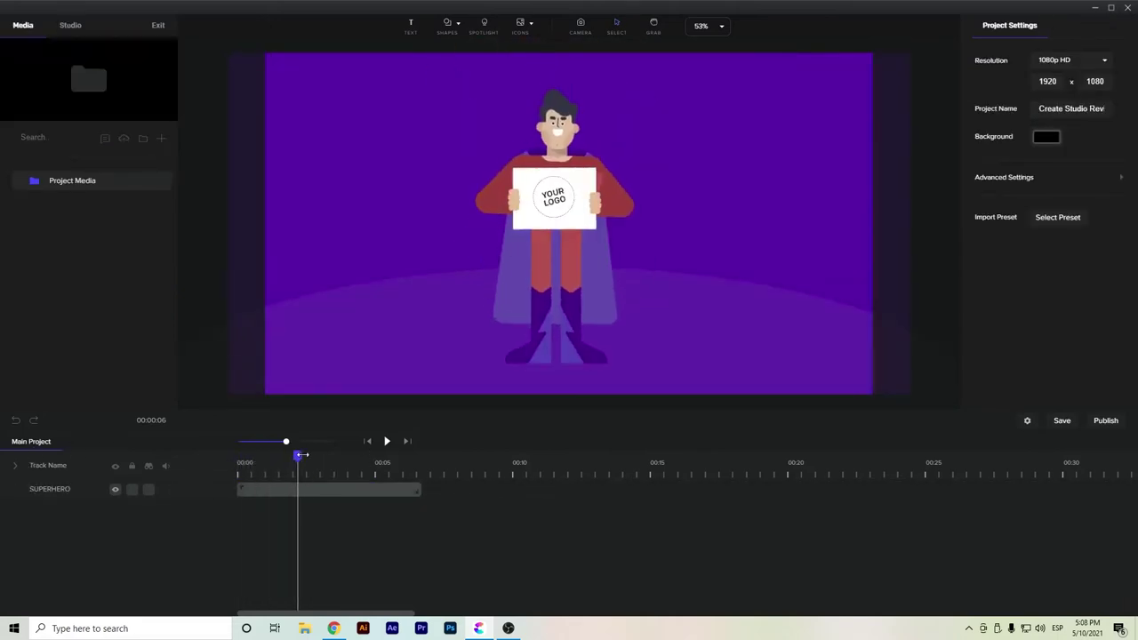
Step: Open the Superhero scene's inner layers and select the REPLACE LOGO layer with the playhead at about 3 seconds
double_click(48, 489)
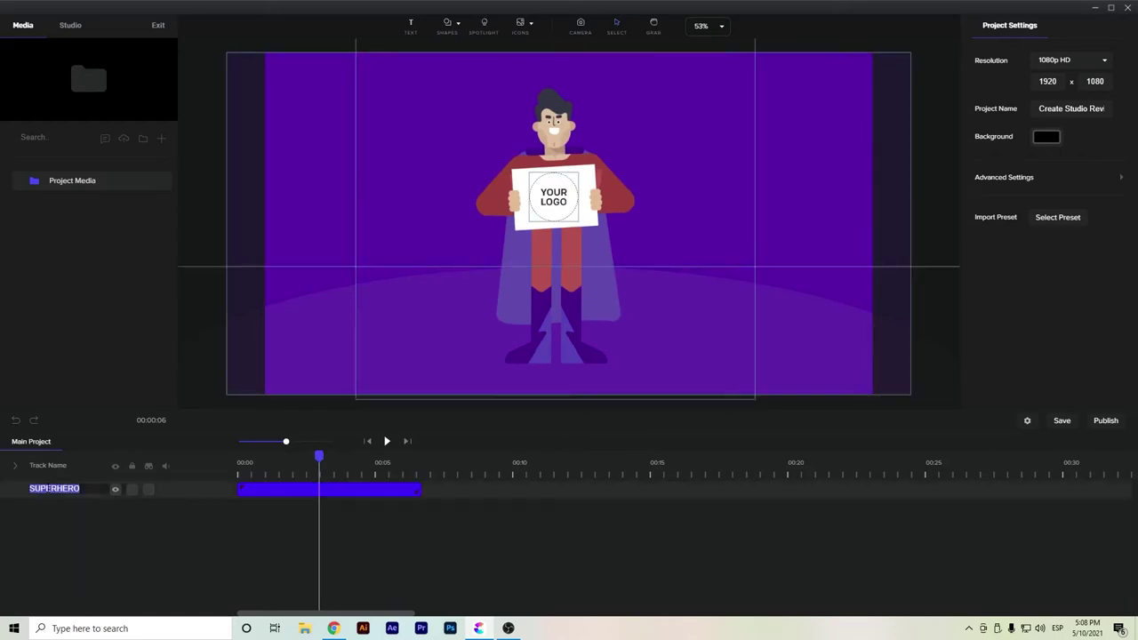
left_click(281, 492)
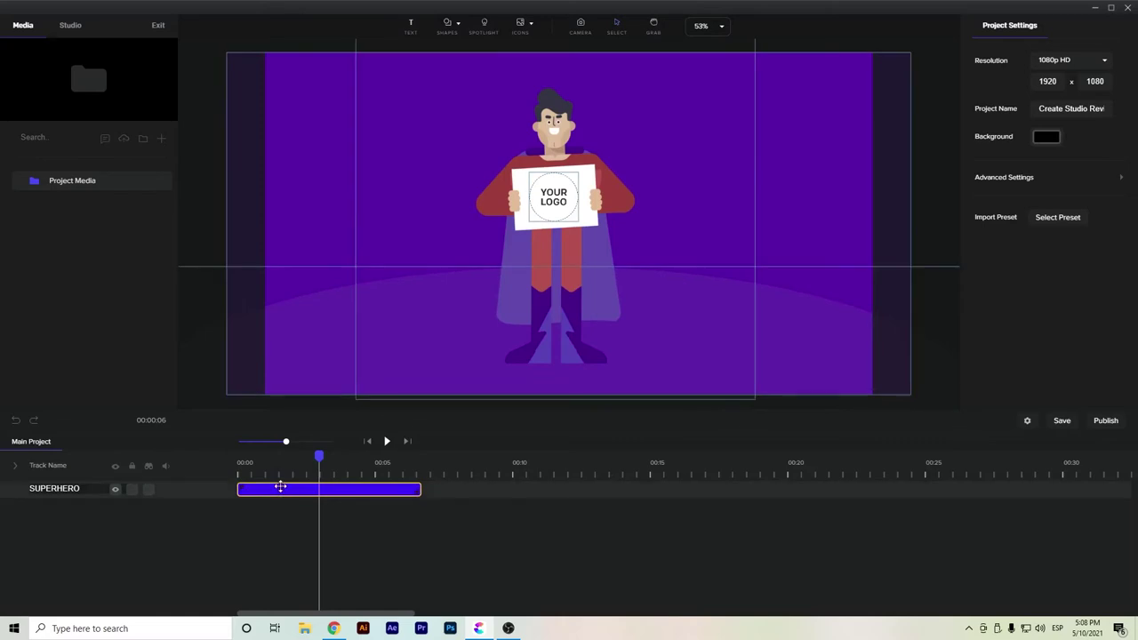
double_click(280, 487)
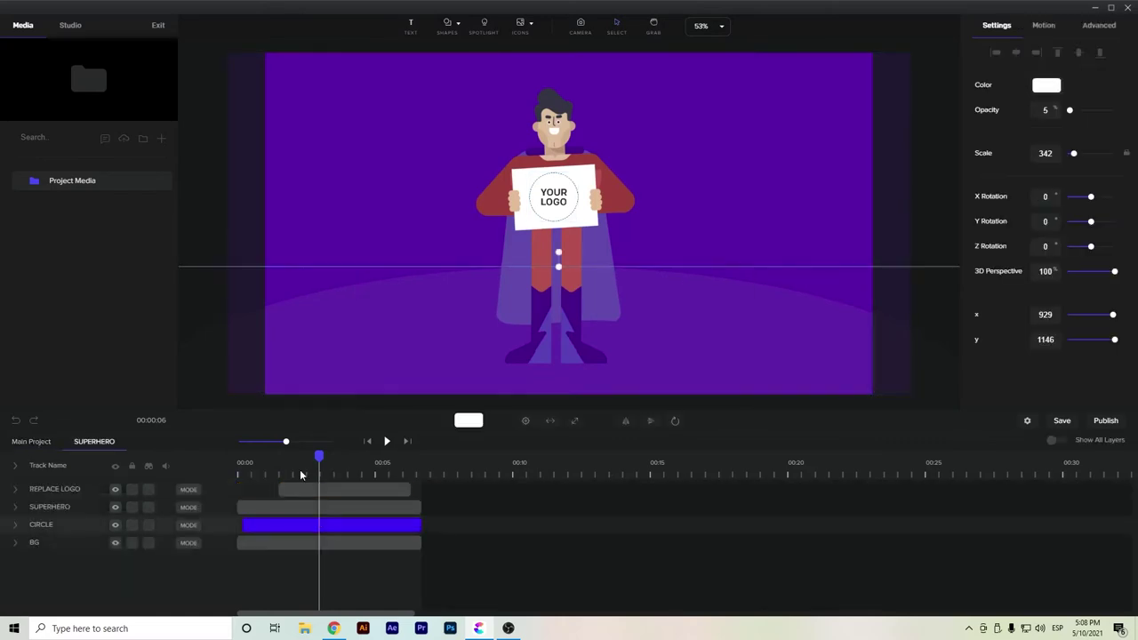
left_click(314, 462)
left_click(313, 489)
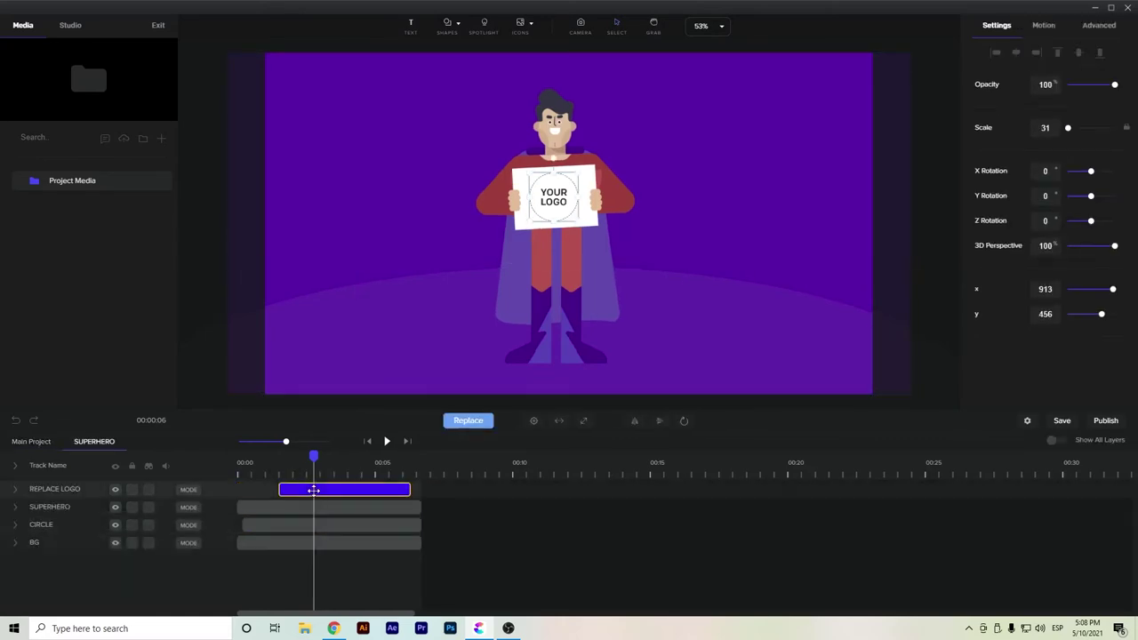
mouse_move(312, 457)
left_mouse_down()
mouse_move(275, 457)
mouse_move(321, 457)
left_mouse_up()
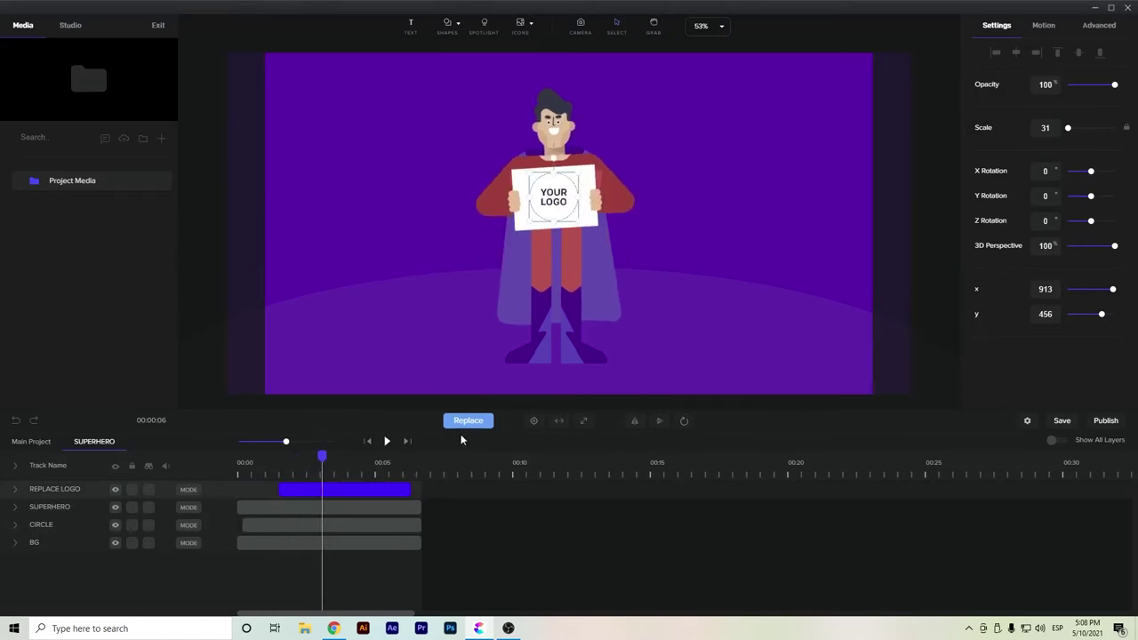
Step: Import a personal logo image into the project media and use it to replace the scene's placeholder logo
left_click(469, 421)
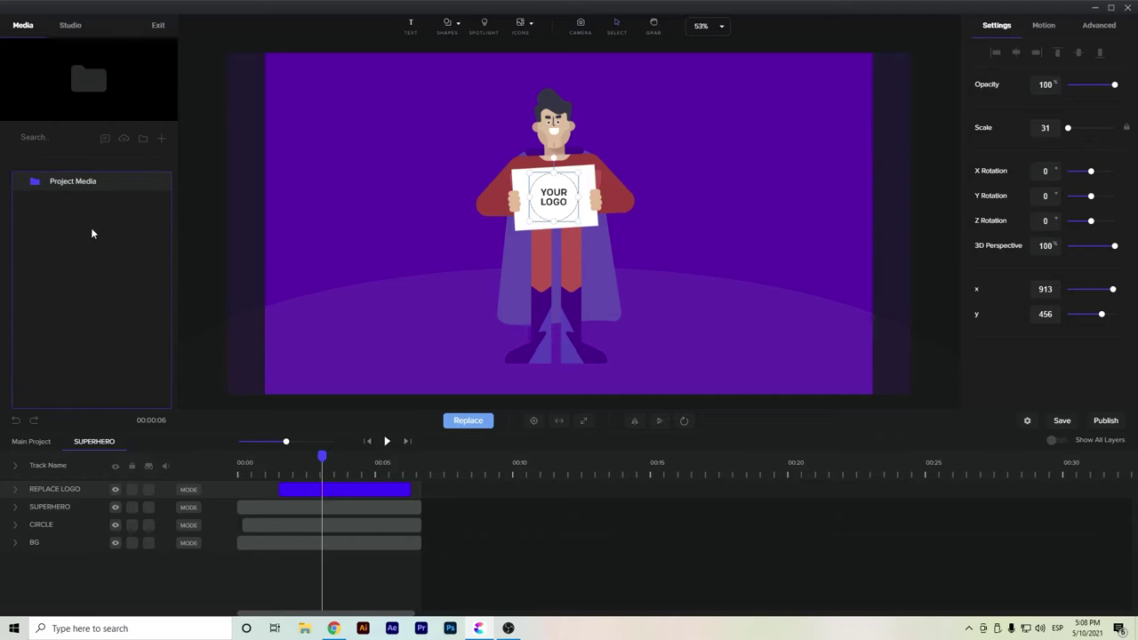
left_click(163, 139)
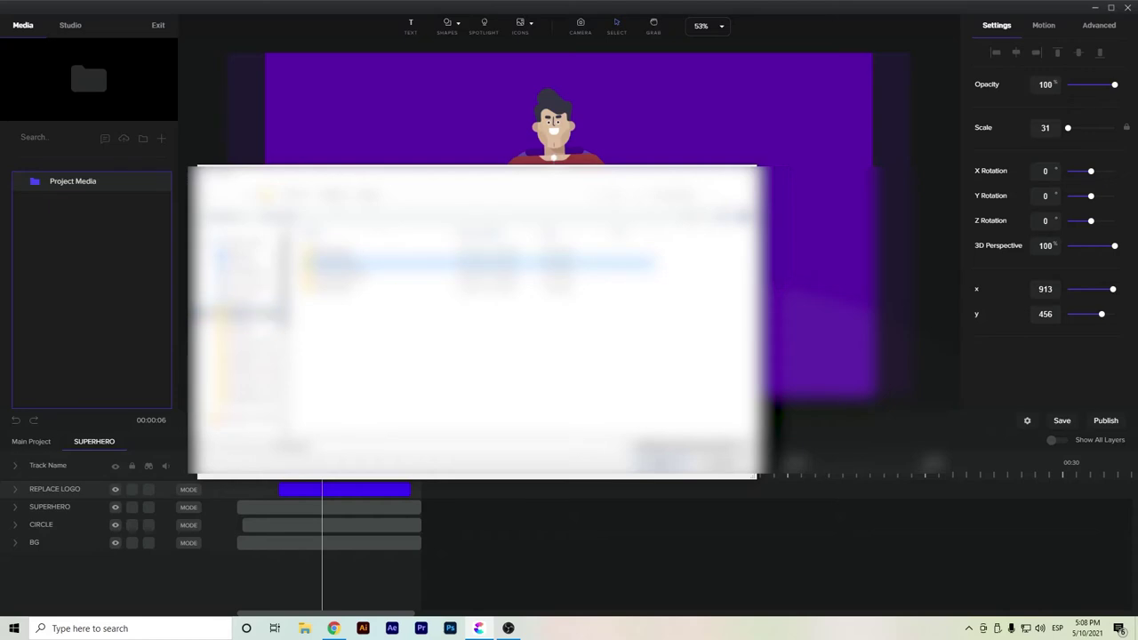
double_click(333, 260)
scroll(524, 338, "down", 4)
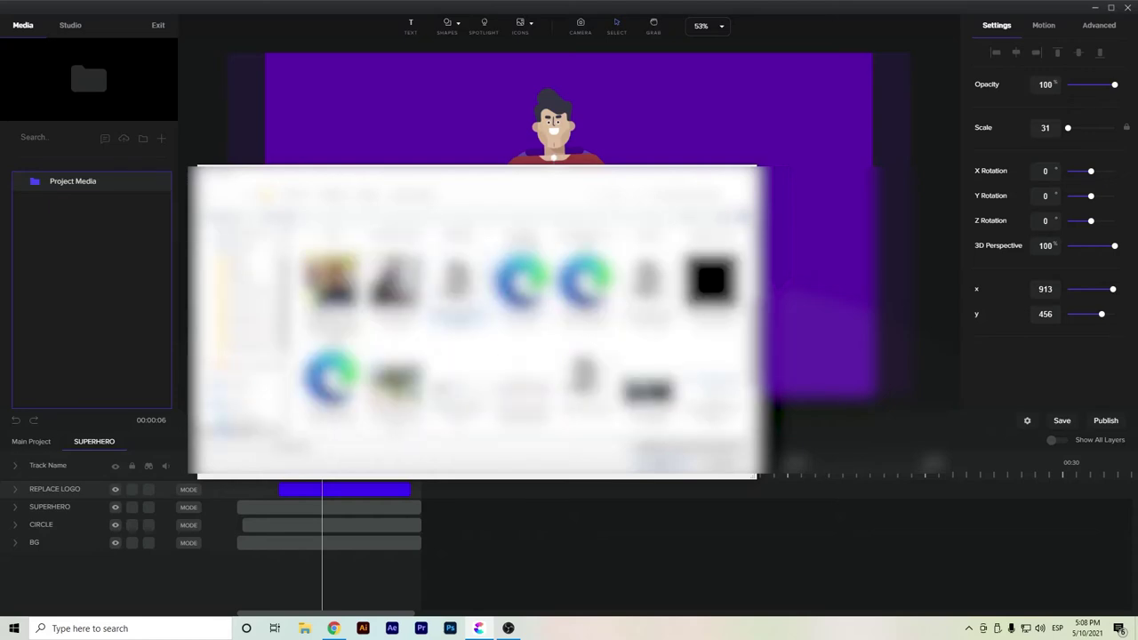
double_click(442, 299)
left_click_drag(89, 216, 121, 201)
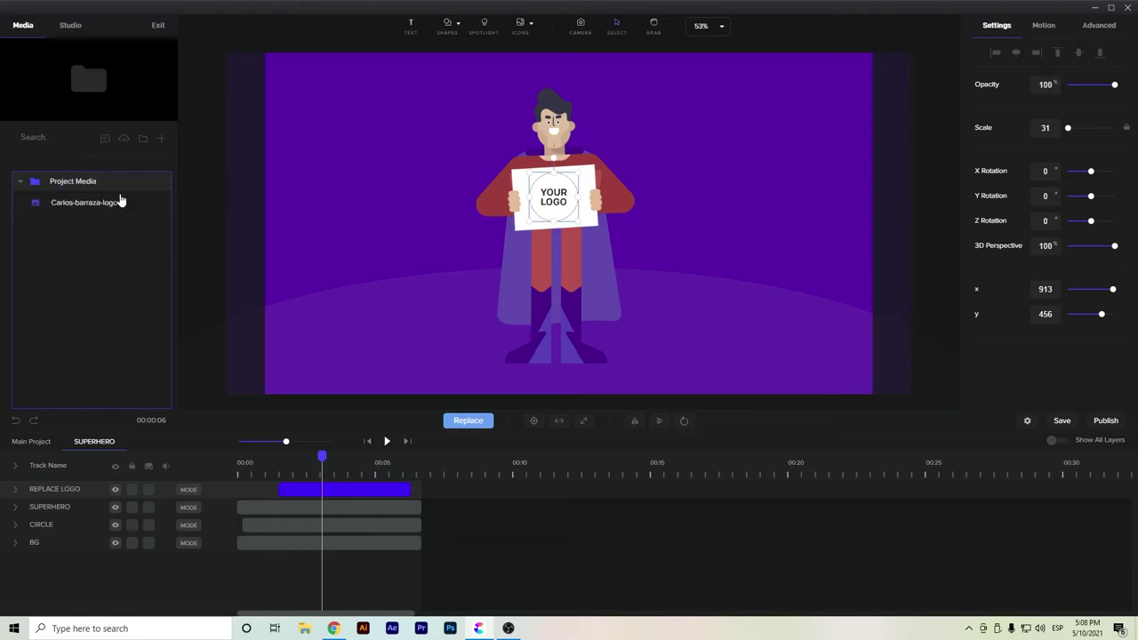
left_click(115, 207)
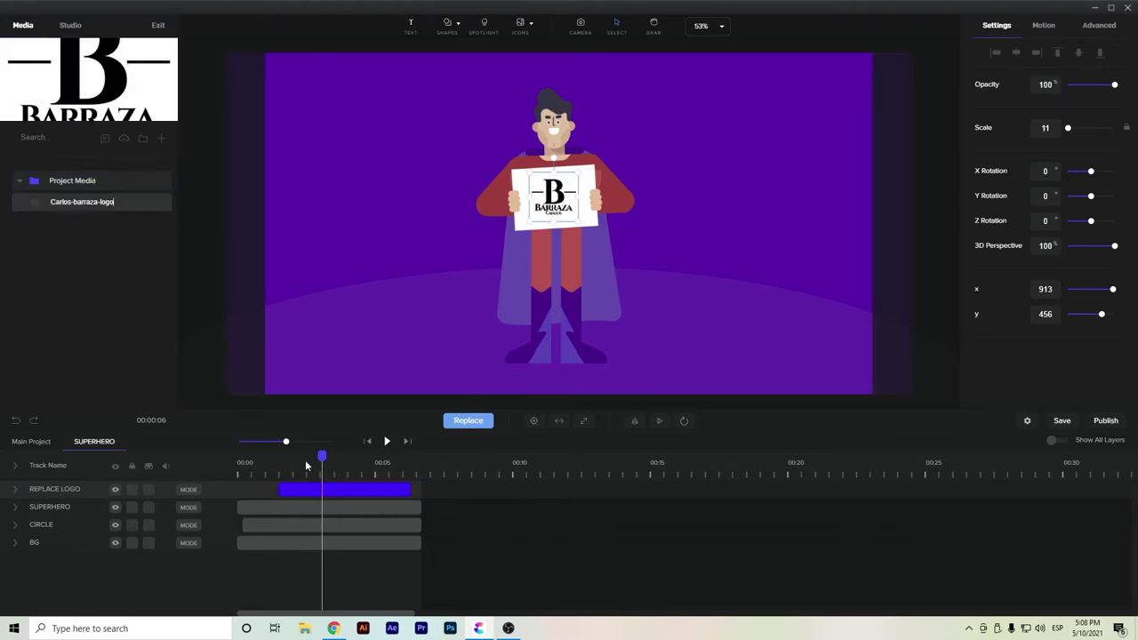
Step: Play the Superhero scene from the start, return to the main project and preview the frame at about 4.5 seconds
left_click(238, 461)
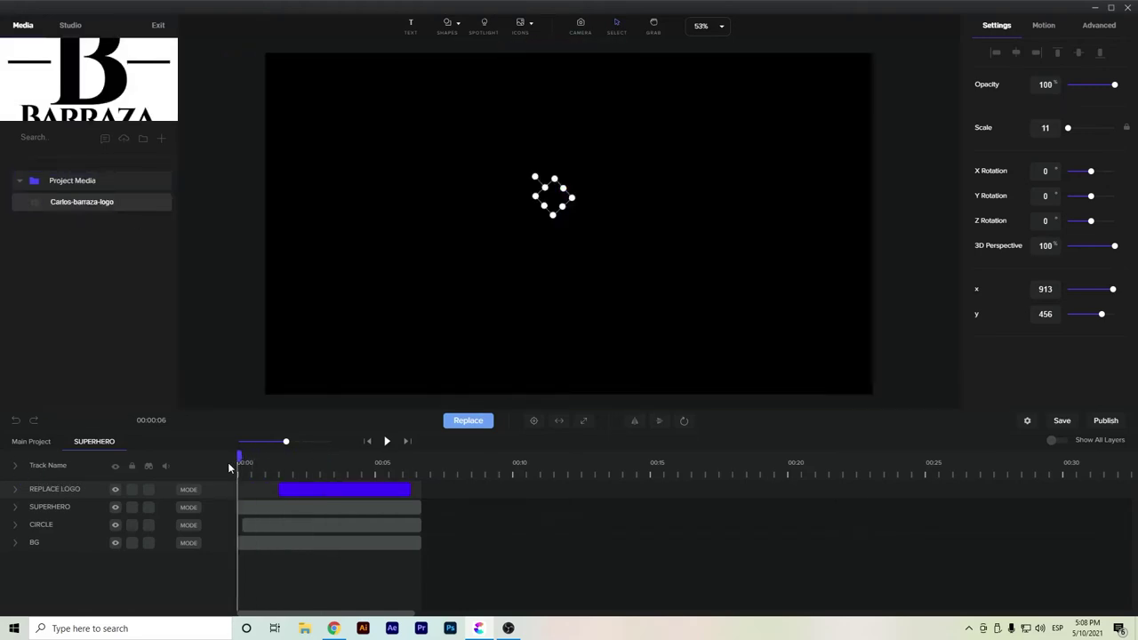
key("space")
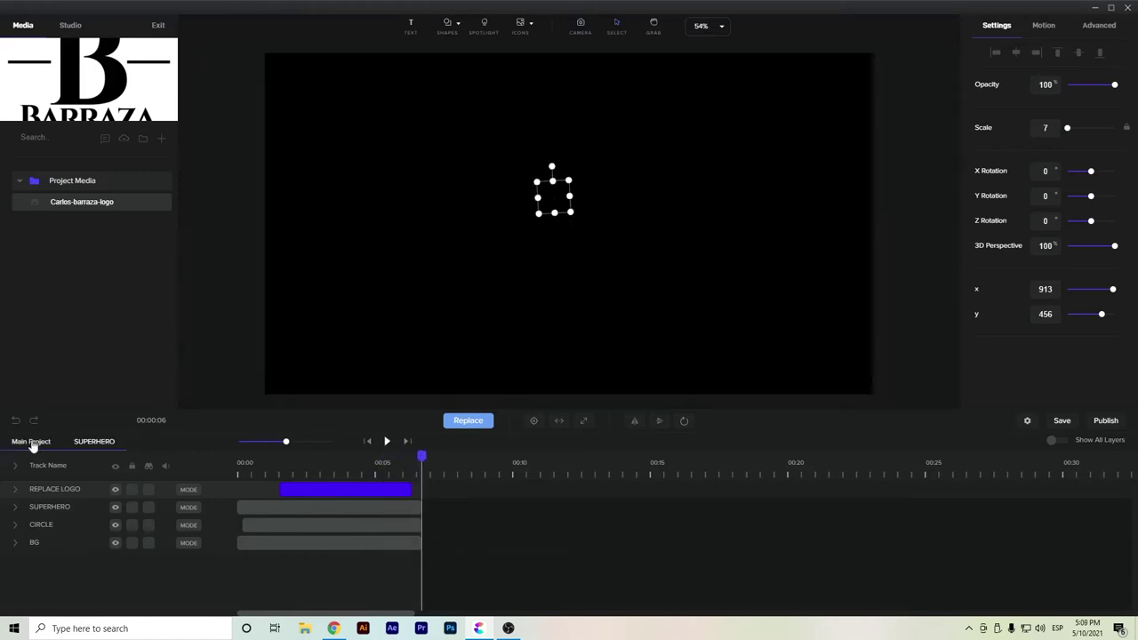
left_click(32, 443)
left_click_drag(417, 455, 368, 478)
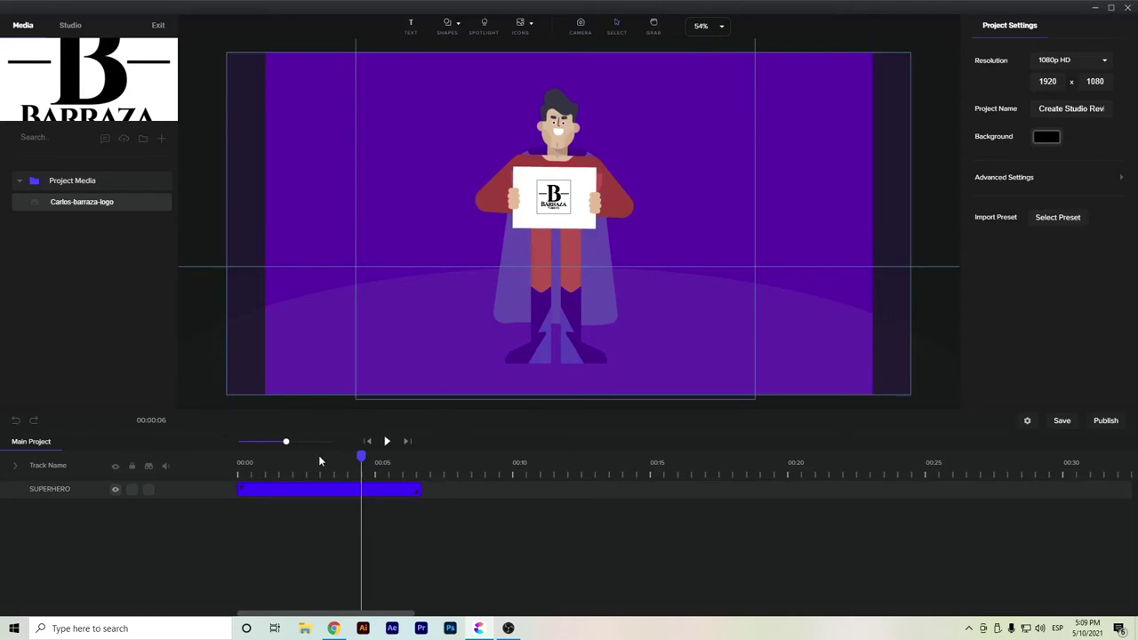
Step: Browse the ready-made scenes and the asset categories in the Studio library
left_click(70, 25)
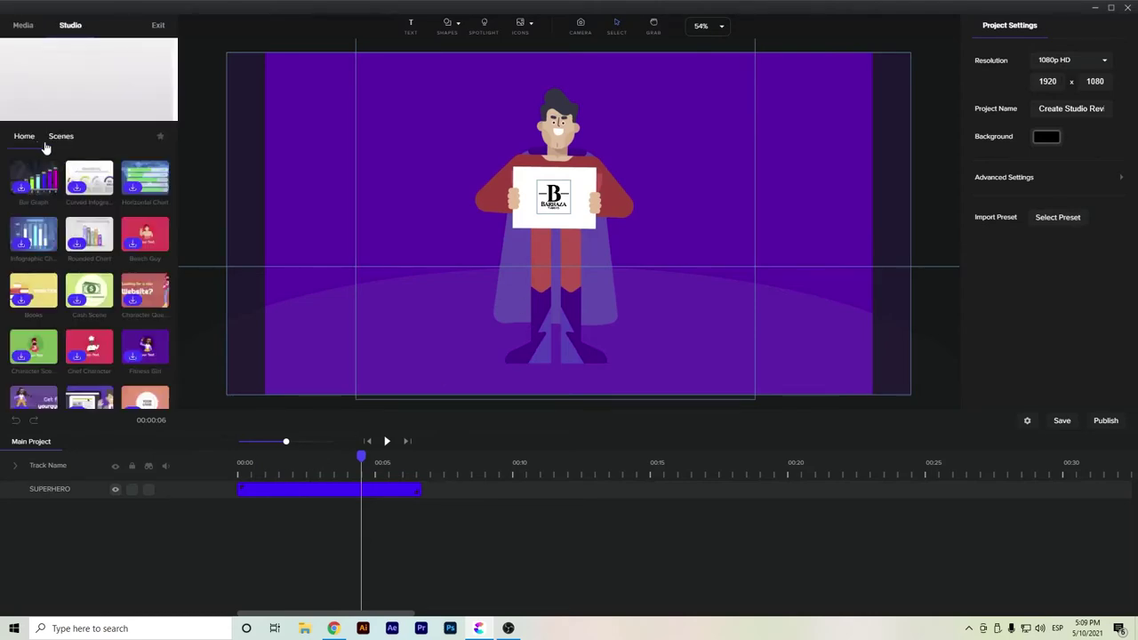
scroll(98, 214, "down", 3)
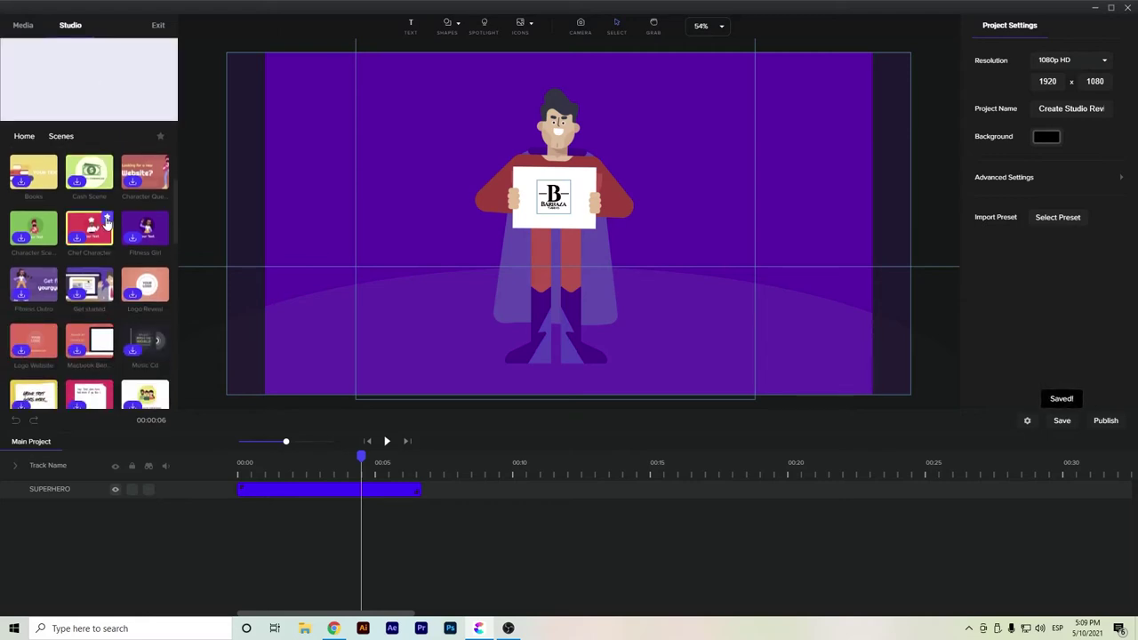
scroll(107, 249, "up", 4)
left_click(24, 136)
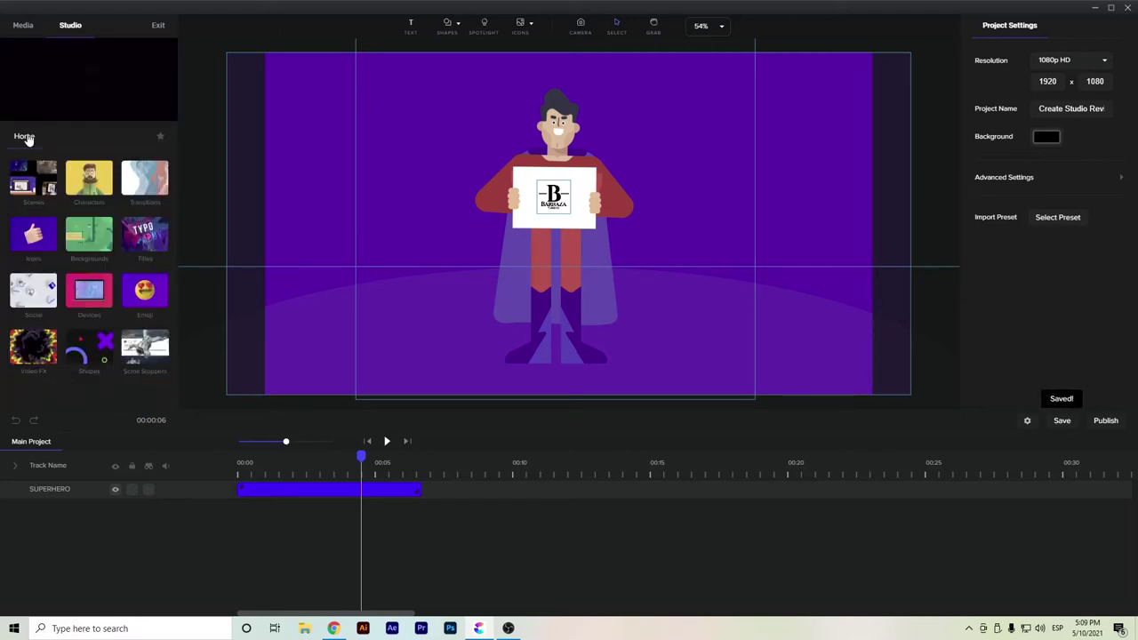
left_click(44, 197)
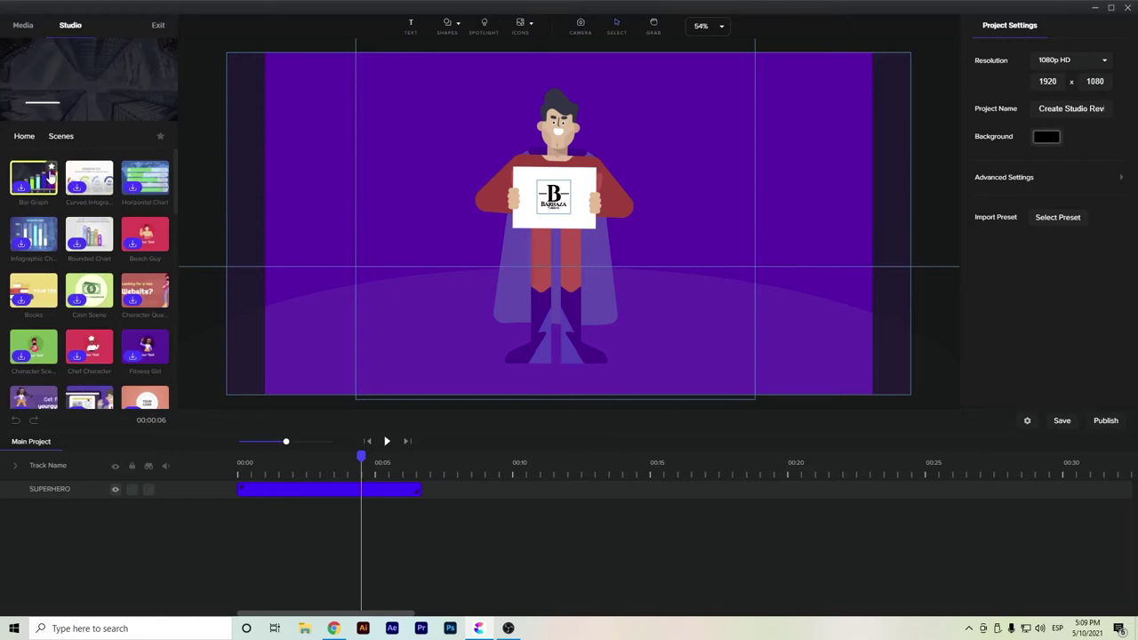
left_click(22, 138)
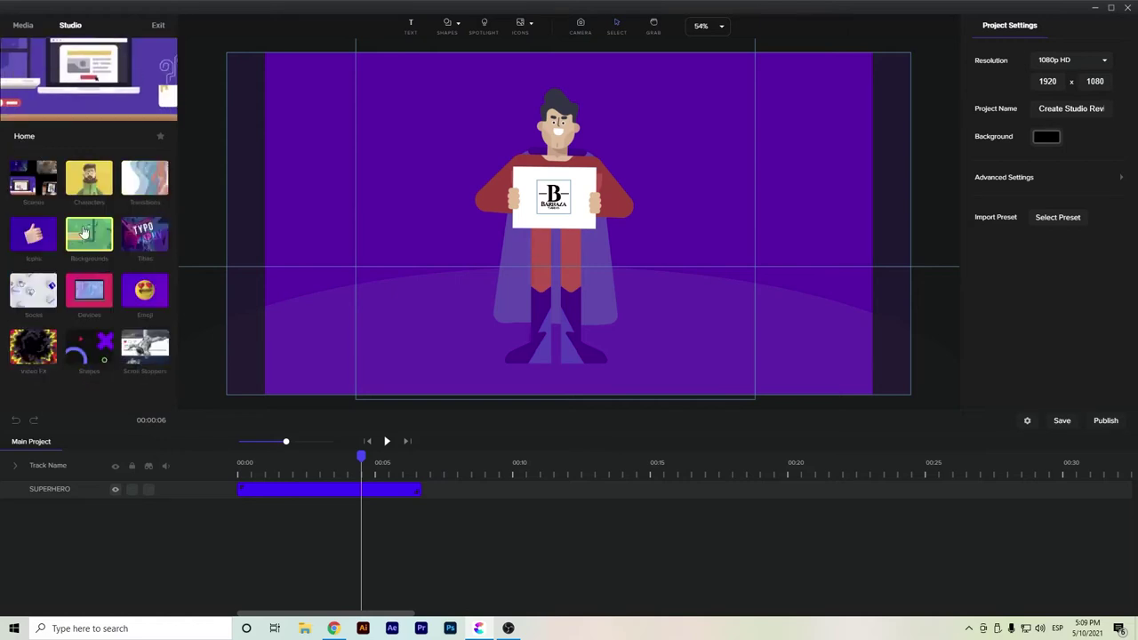
Step: Add the City Road background from the Supreme collection, start it where the Superhero scene ends, and preview it at about 11 seconds
left_click(83, 232)
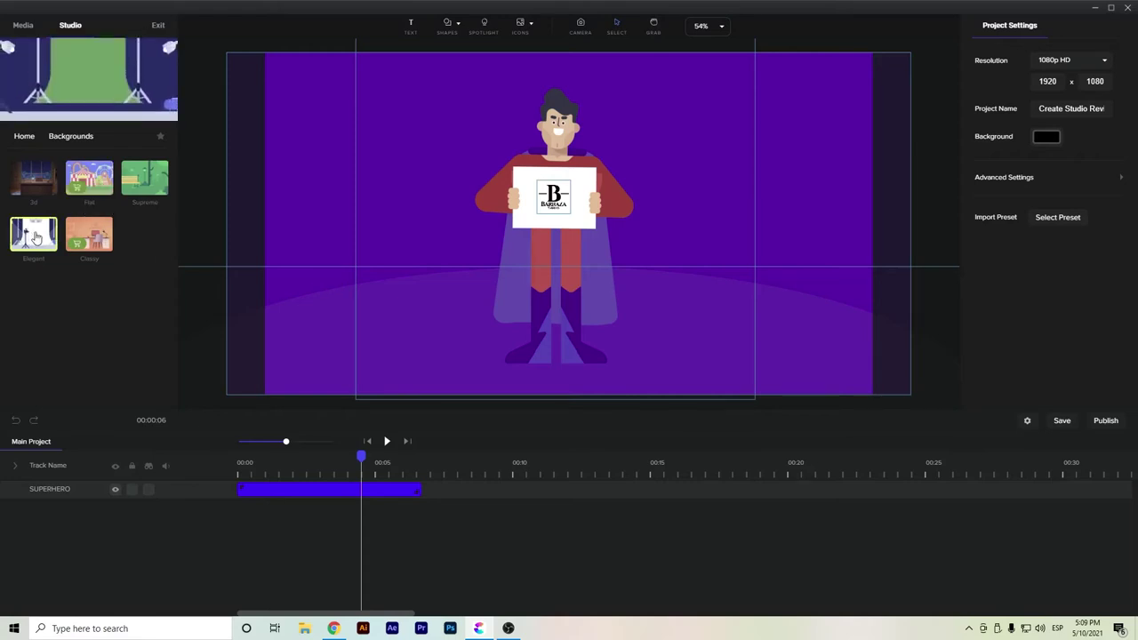
left_click(144, 177)
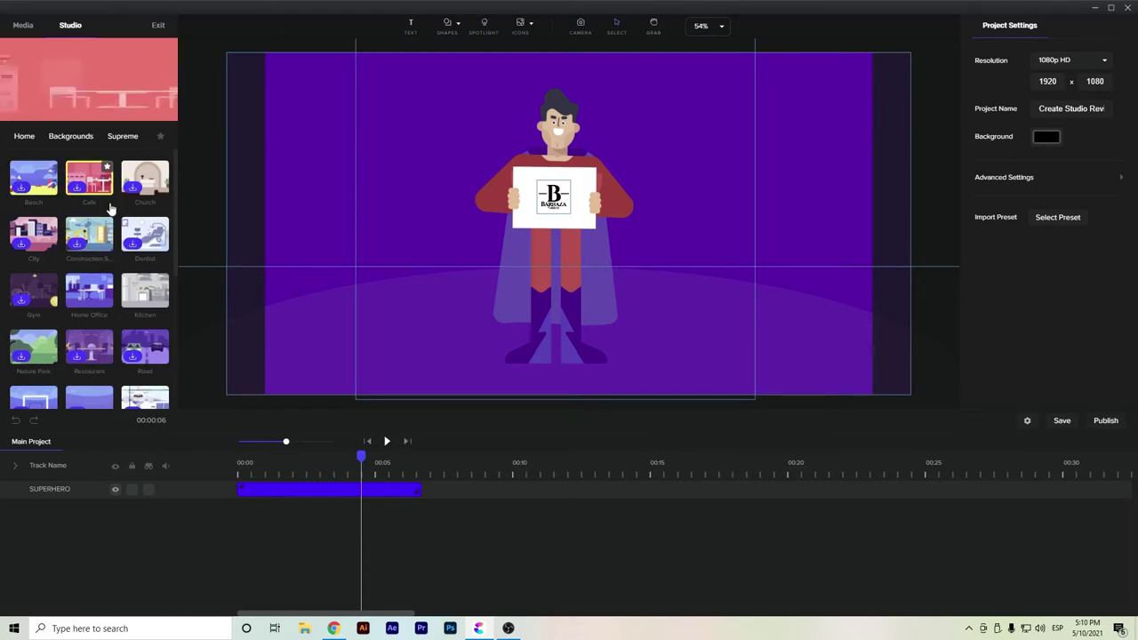
scroll(116, 206, "down", 1)
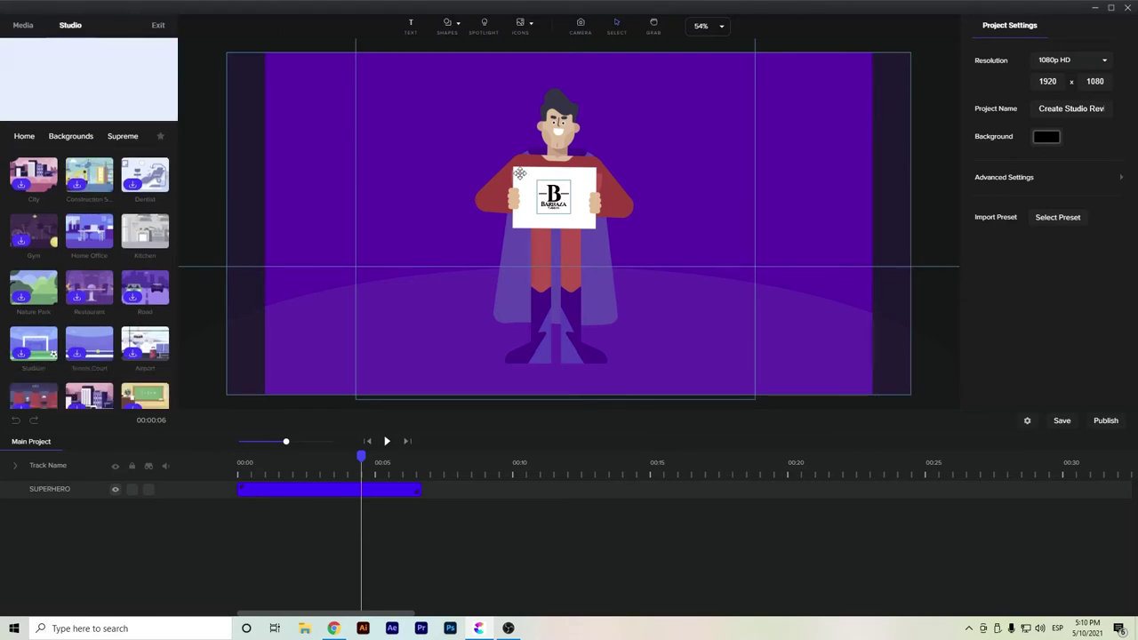
scroll(119, 306, "down", 1)
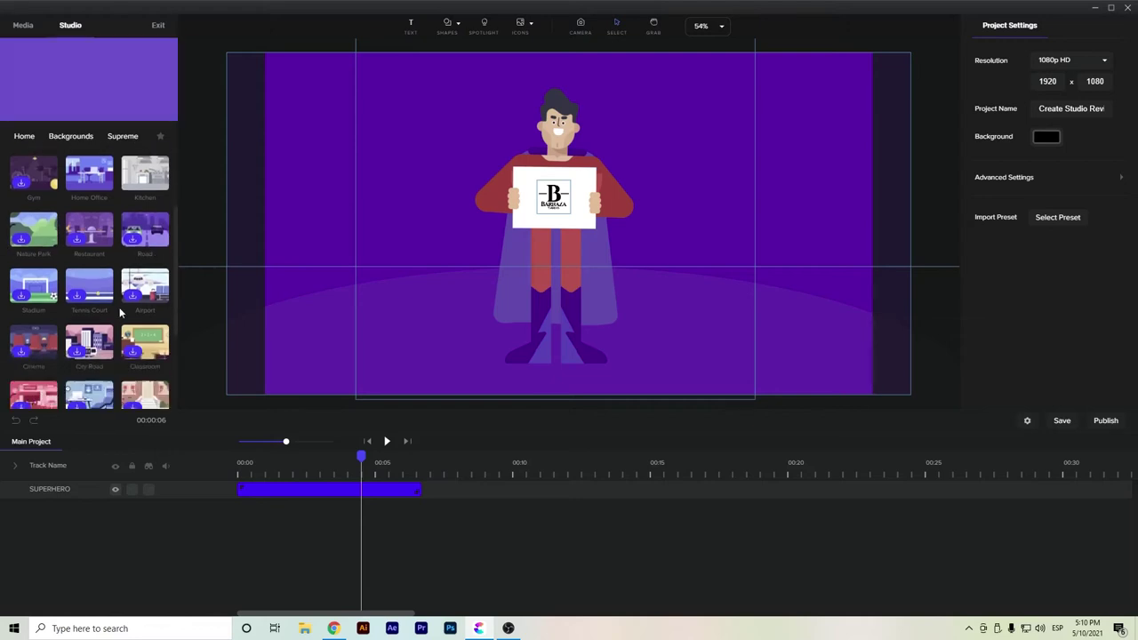
scroll(111, 311, "down", 1)
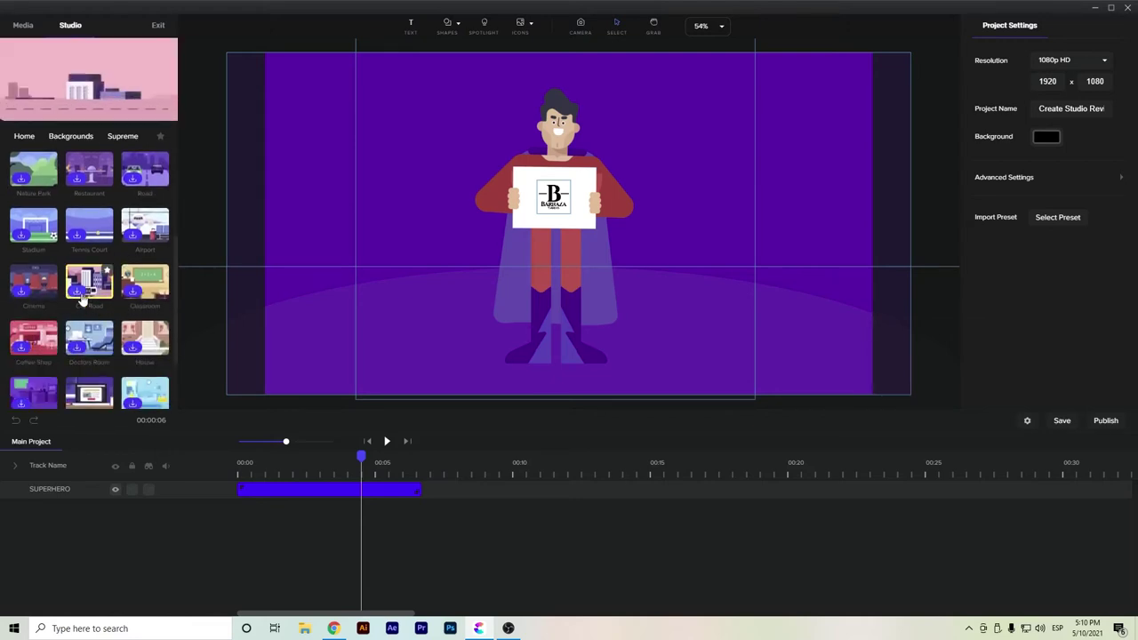
left_click_drag(80, 295, 422, 281)
left_click_drag(394, 483, 454, 483)
left_click_drag(363, 456, 544, 473)
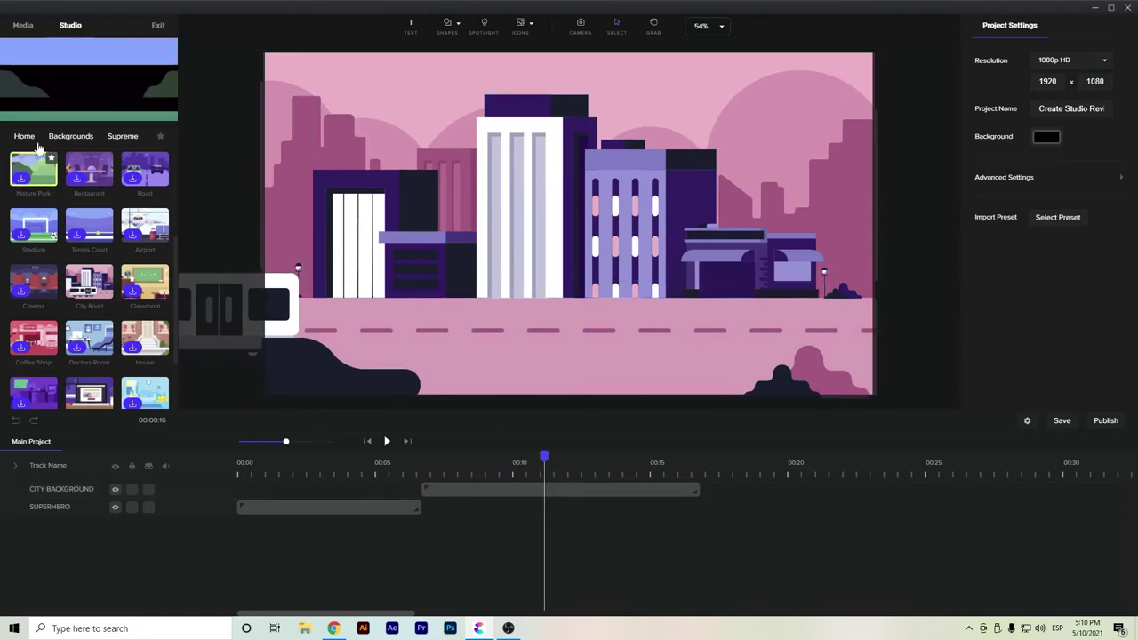
Step: Download the Slide Left 2 In & Out transition and place it over the cut between the Superhero scene and the city background
left_click(36, 142)
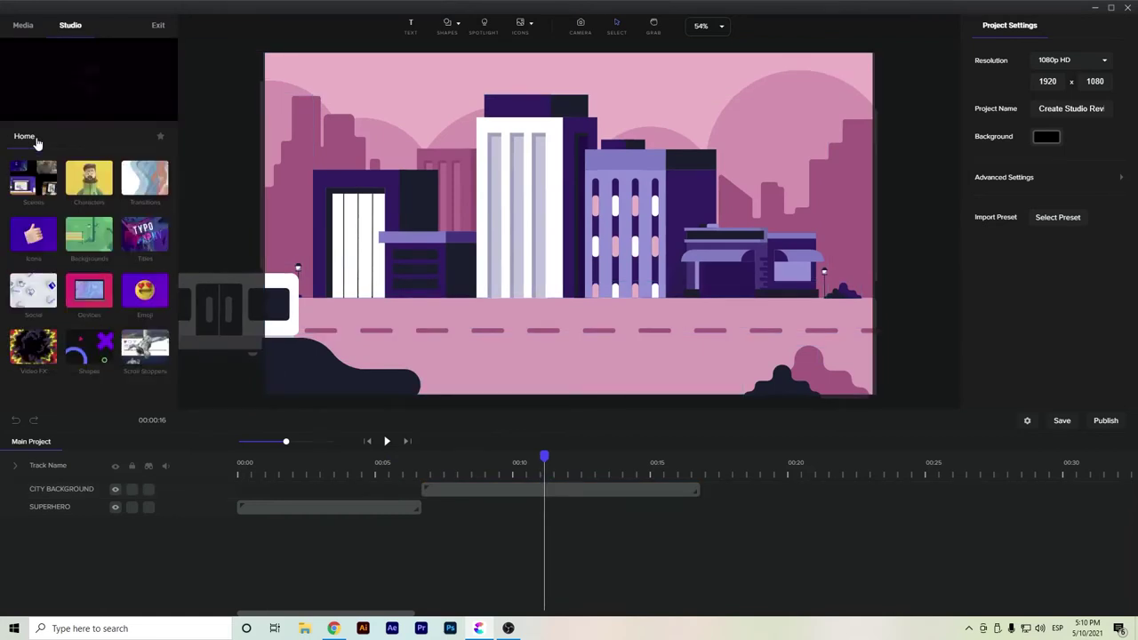
left_click(152, 180)
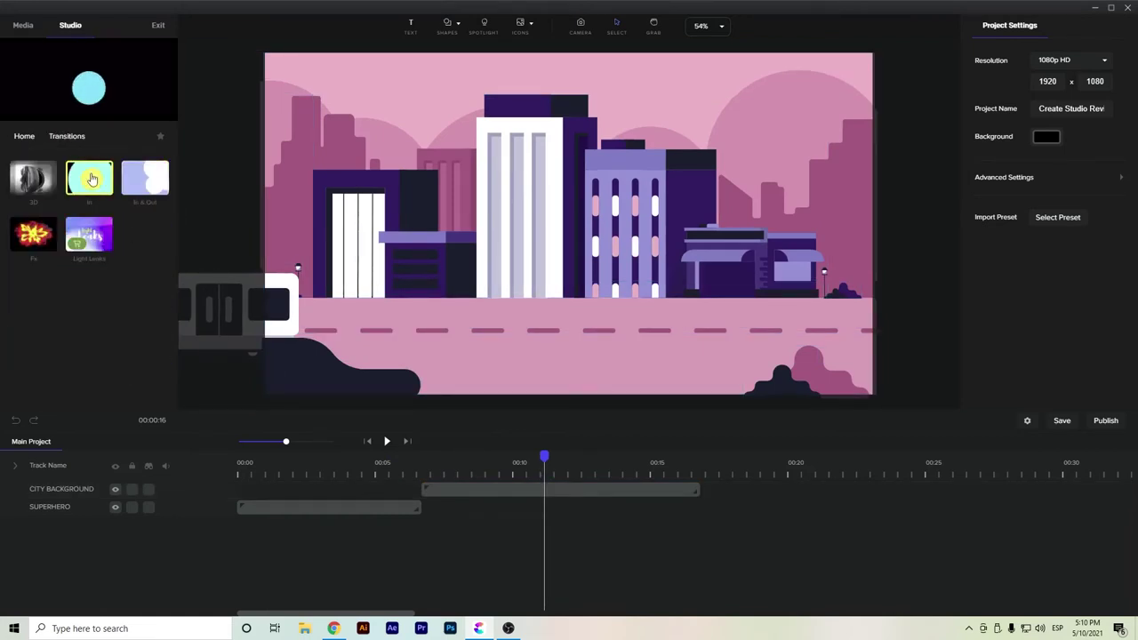
left_click(156, 189)
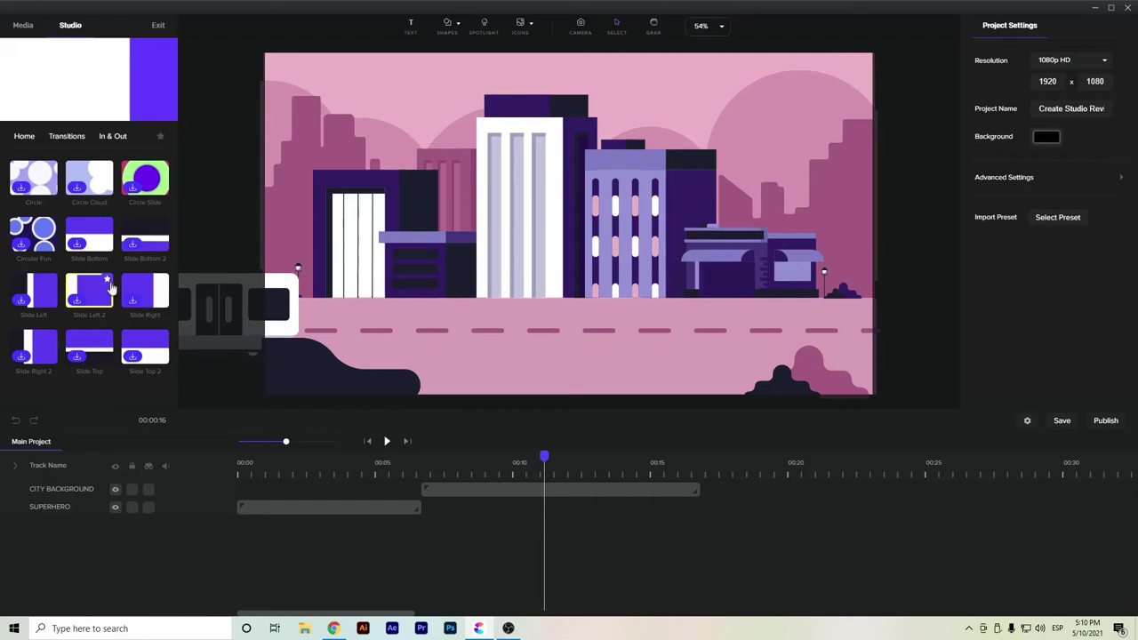
left_click(78, 302)
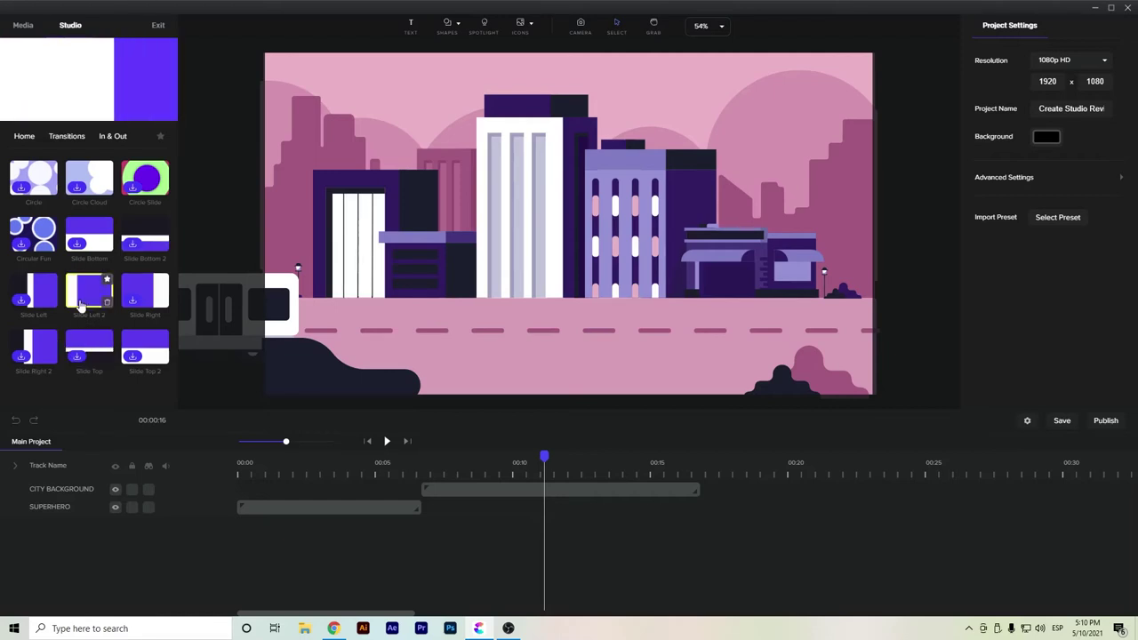
left_click_drag(122, 300, 415, 332)
left_click_drag(551, 486, 398, 455)
left_click(415, 463)
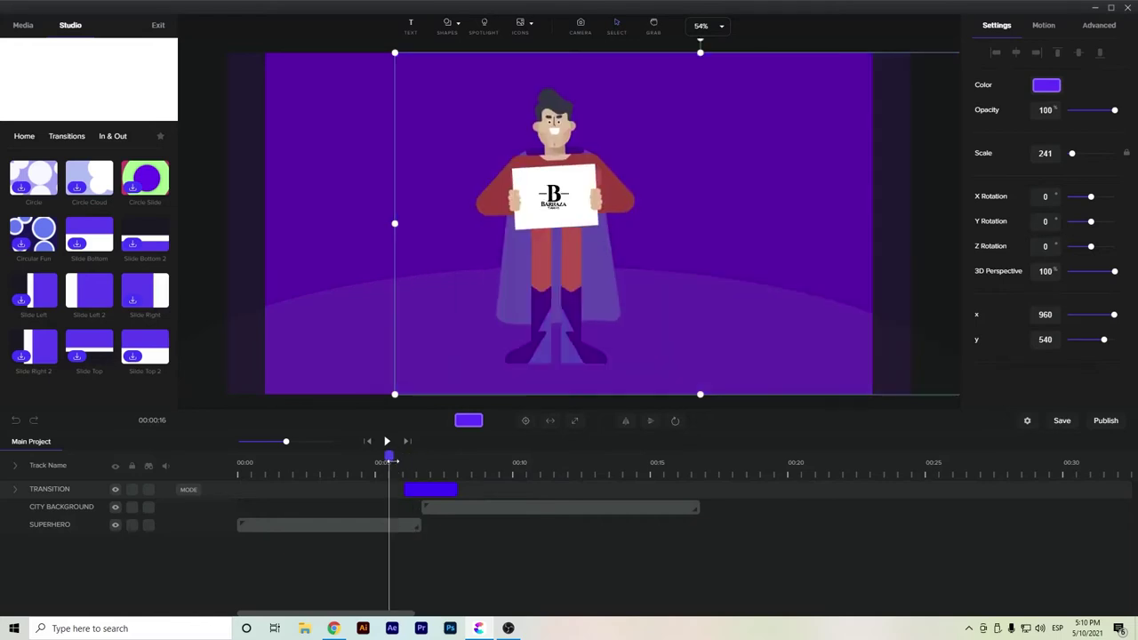
Step: Delay the city background to start at about 7.4 seconds under the transition, and preview the frame at about 6.5 seconds
left_click(458, 509)
left_click_drag(457, 509, 464, 508)
left_click_drag(397, 455, 416, 480)
left_click(418, 485)
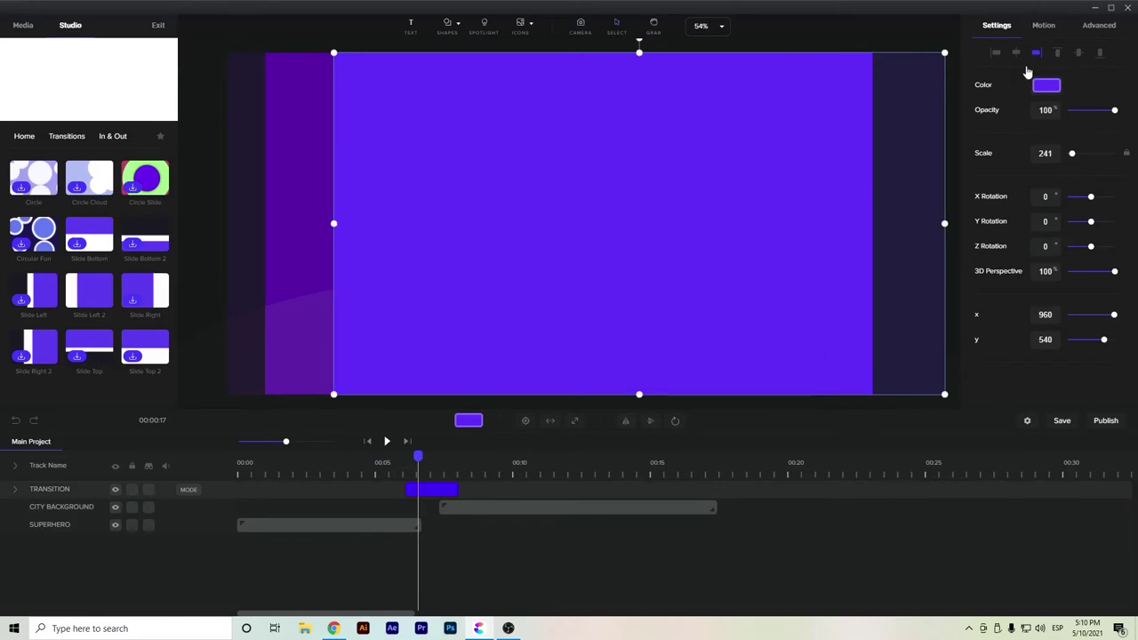
Step: Recolor the transition with the purple sampled from the Superhero scene's background, #5C29AB
left_click(1047, 86)
left_click(1041, 207)
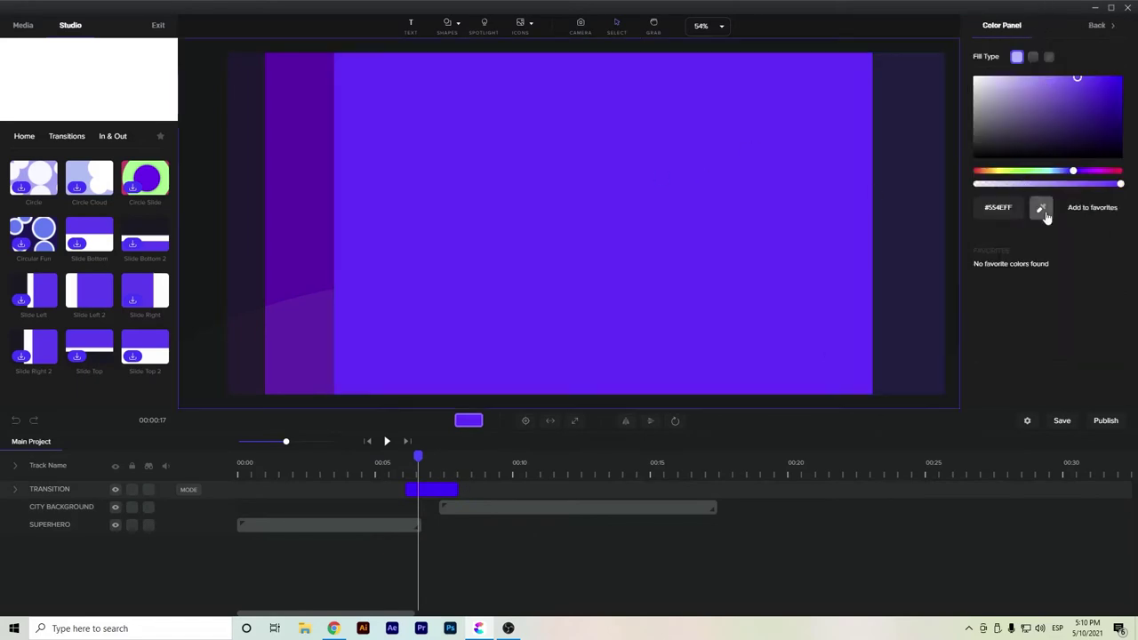
left_click(296, 206)
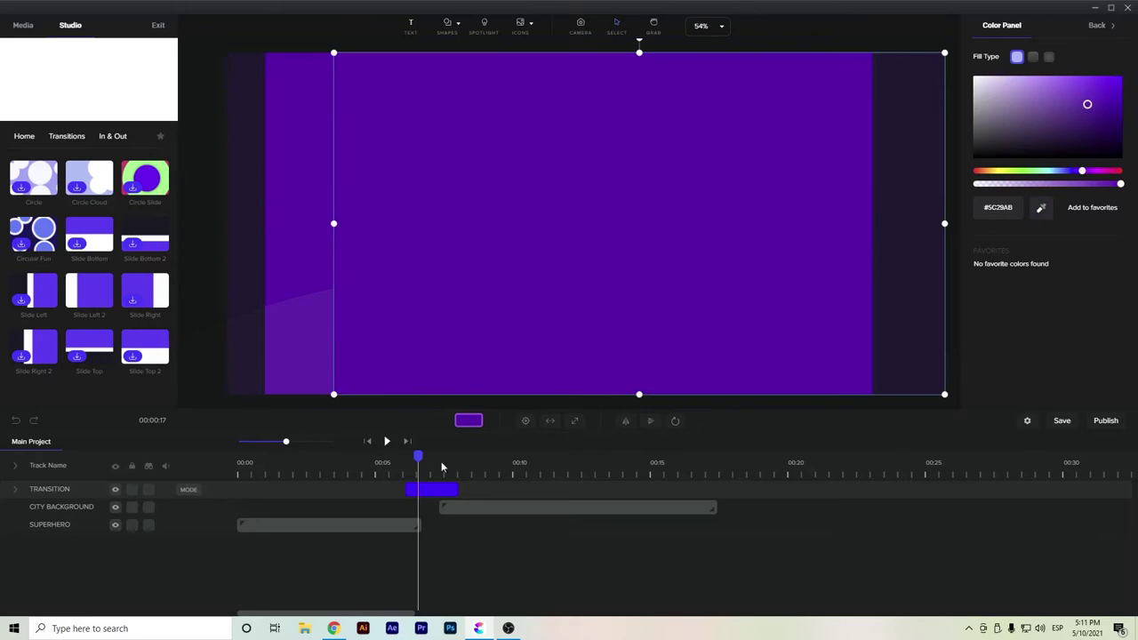
Step: Recolor the transition with the pink sampled from the city background's sky, #FEB3C7, and preview it up to about 10 seconds
left_click_drag(418, 456, 478, 474)
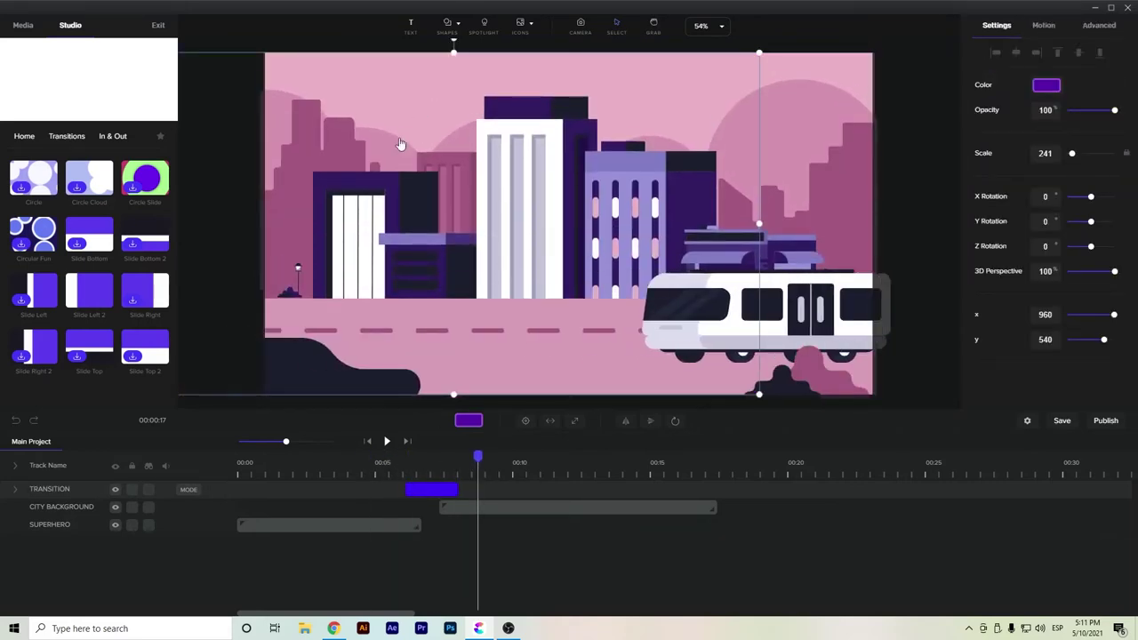
left_click(1047, 87)
left_click(1041, 207)
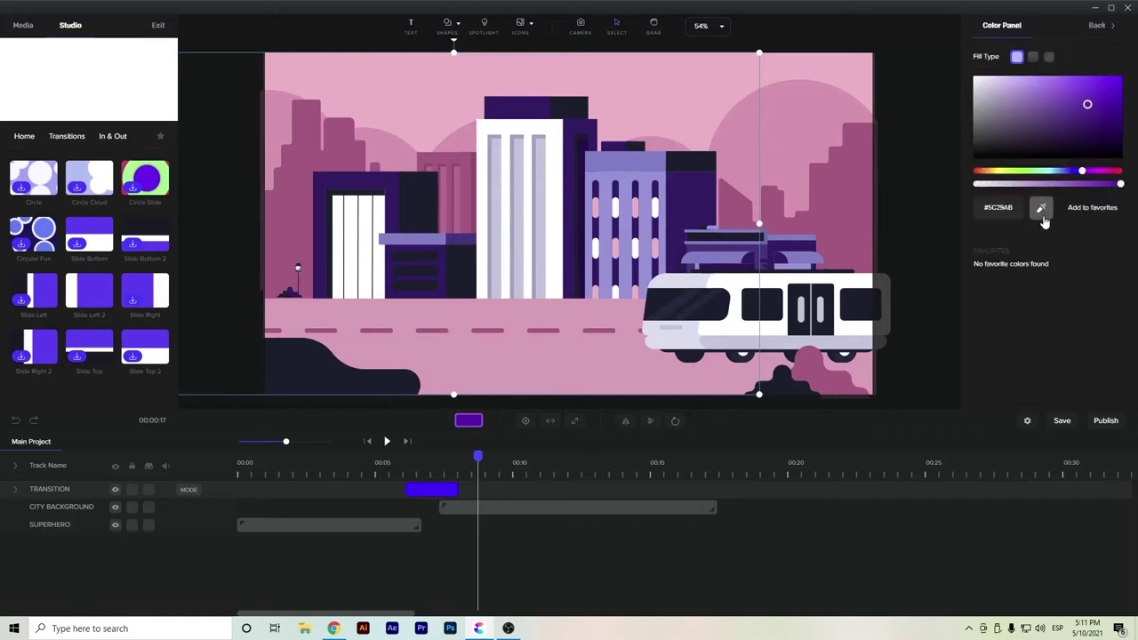
left_click(405, 86)
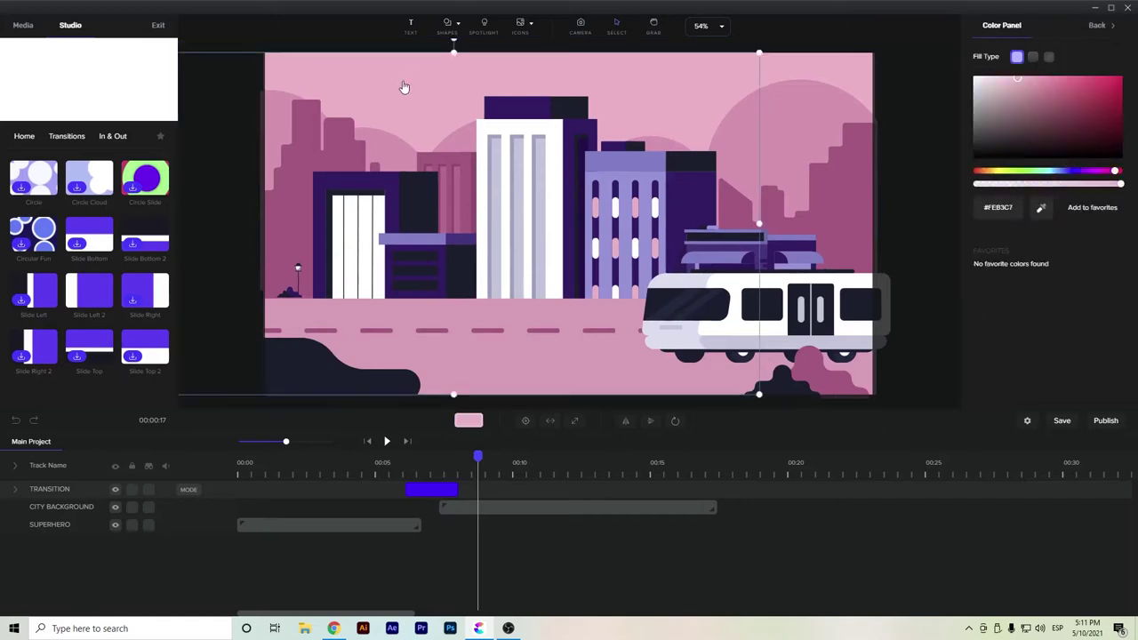
left_click(455, 463)
left_click_drag(435, 459, 481, 481)
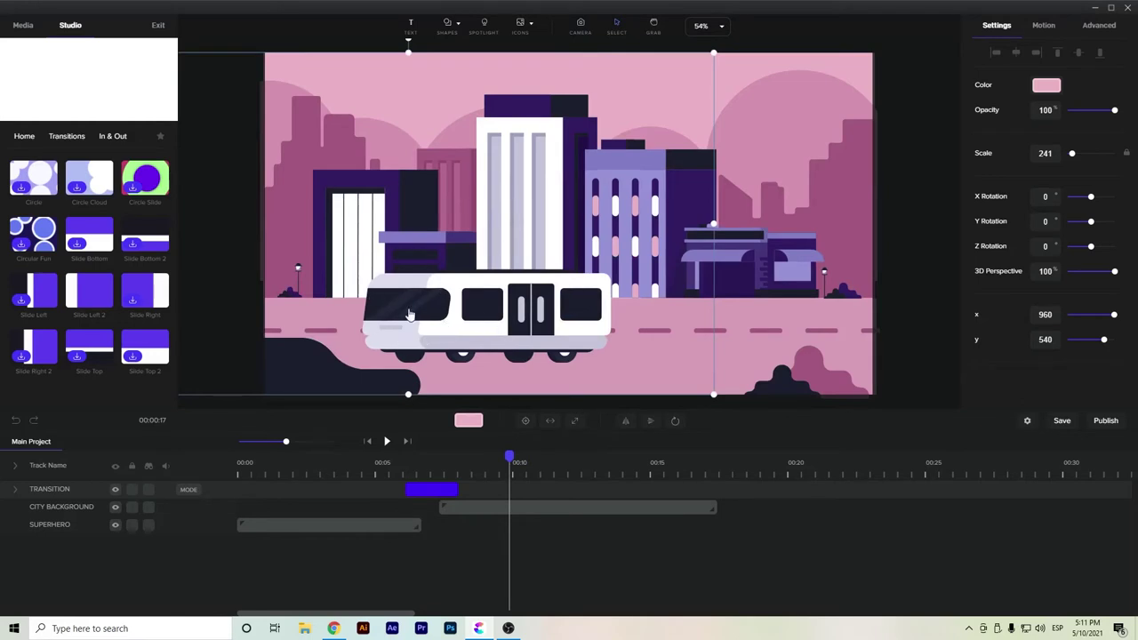
left_click_drag(472, 460, 521, 476)
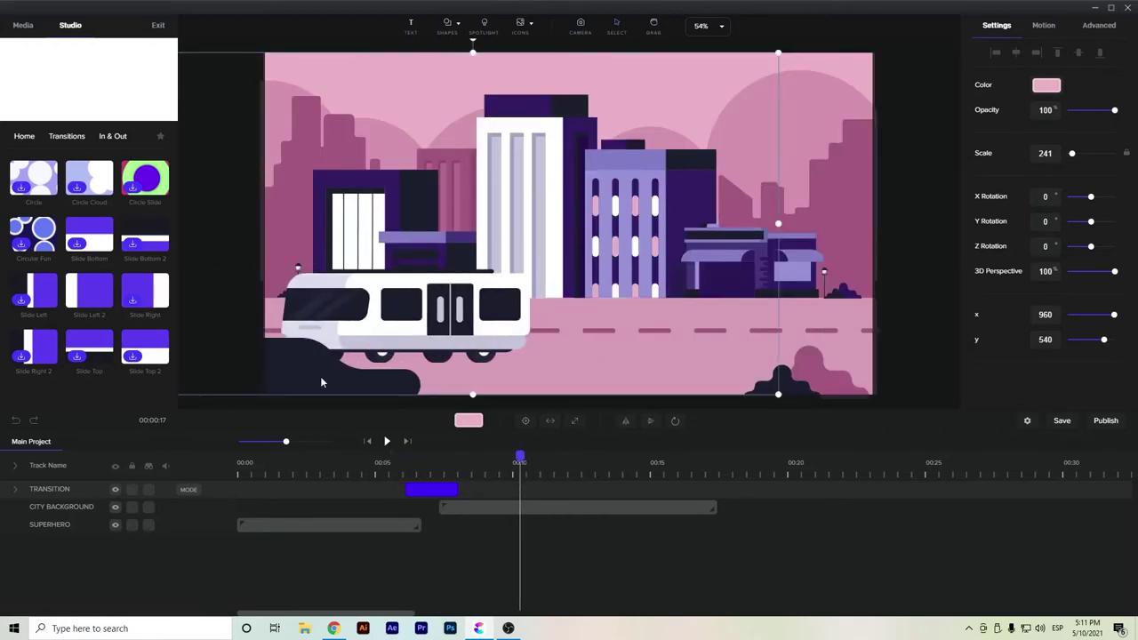
Step: Browse the Devices and 3D collections in the studio's character library
left_click(19, 141)
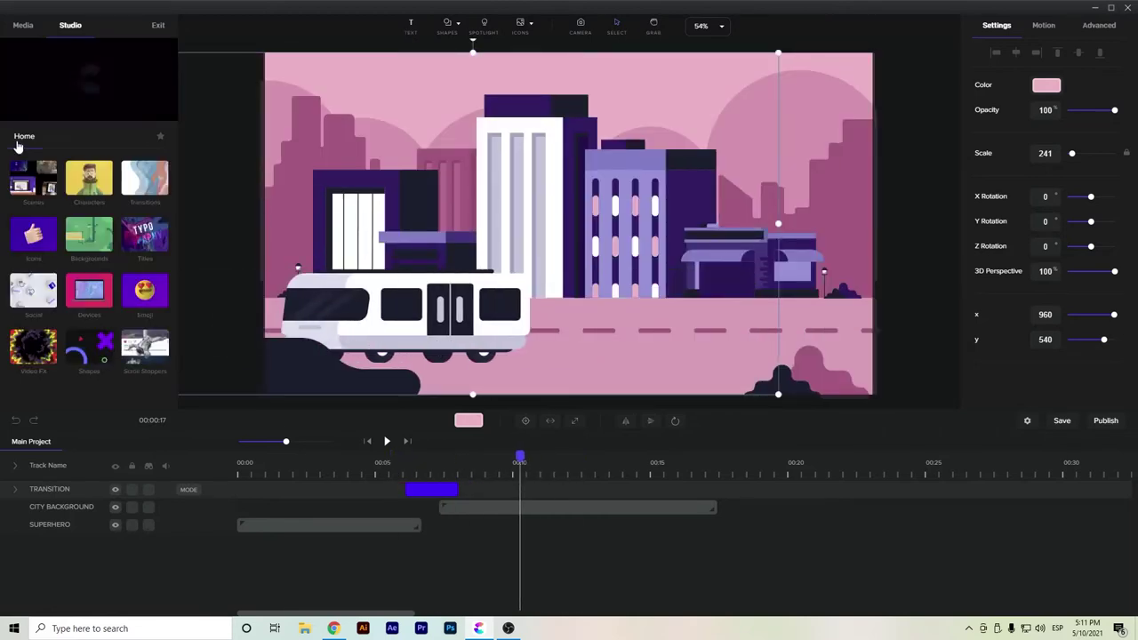
left_click(89, 177)
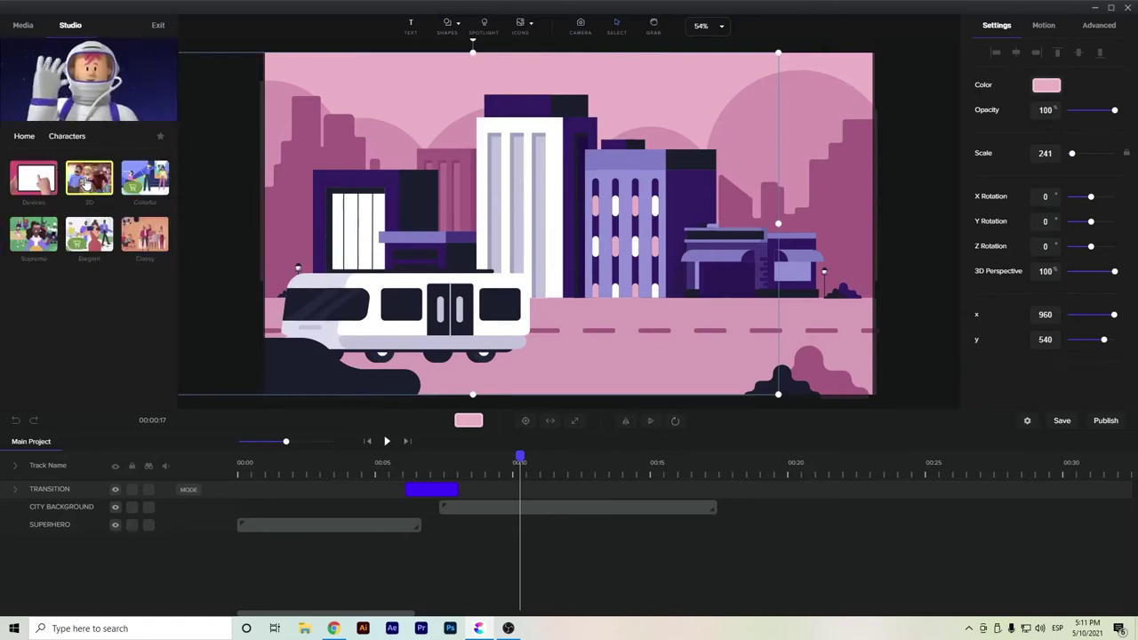
left_click(36, 201)
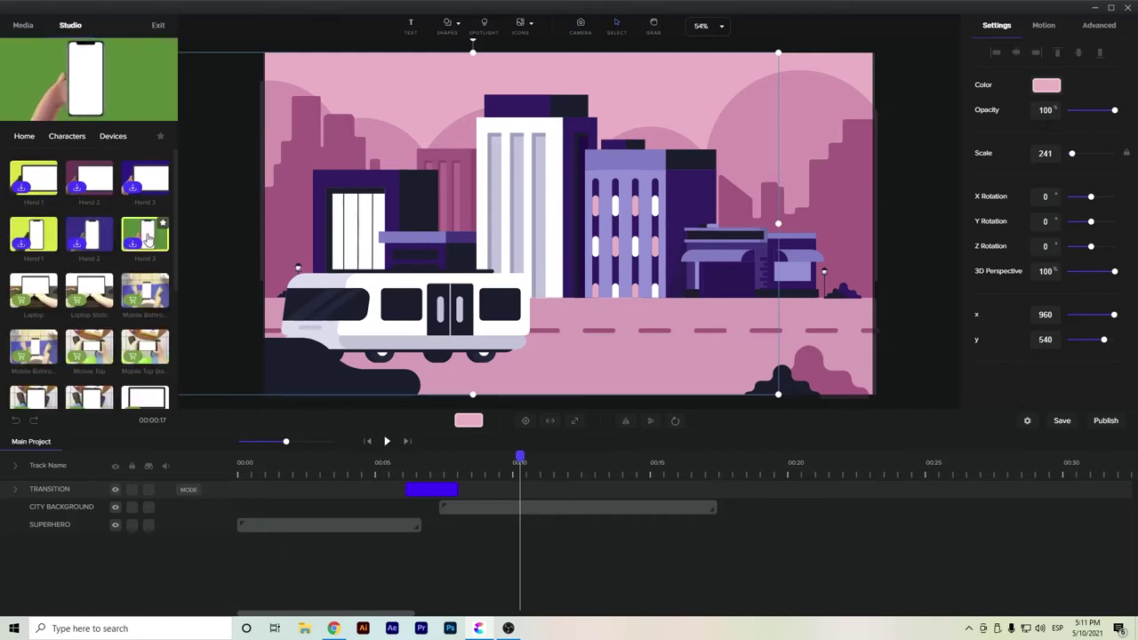
left_click(78, 139)
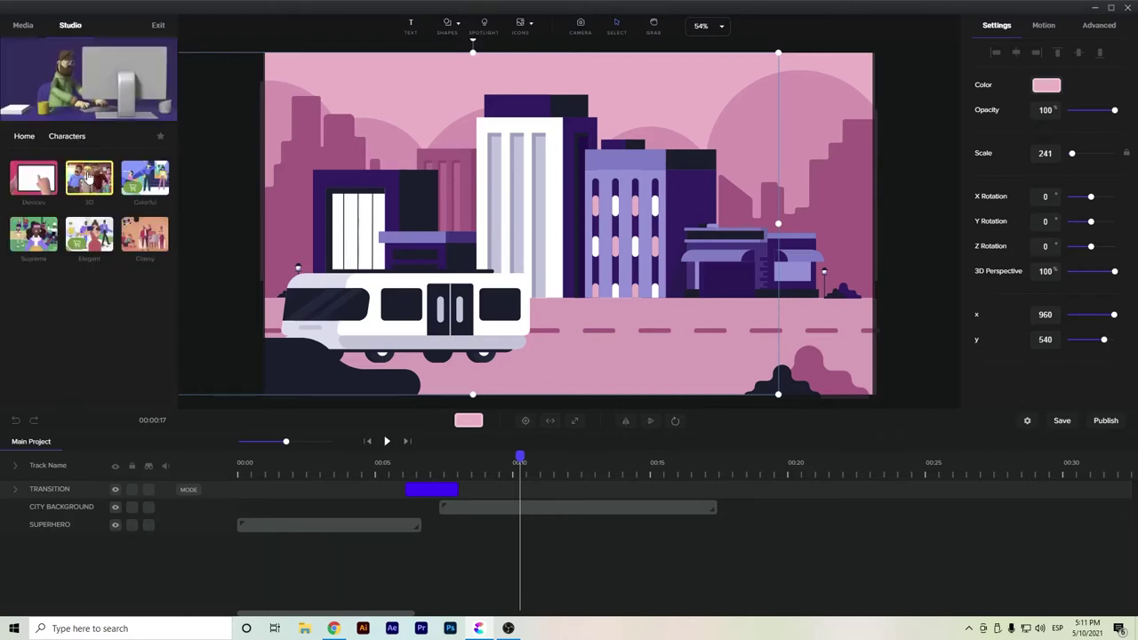
left_click(88, 179)
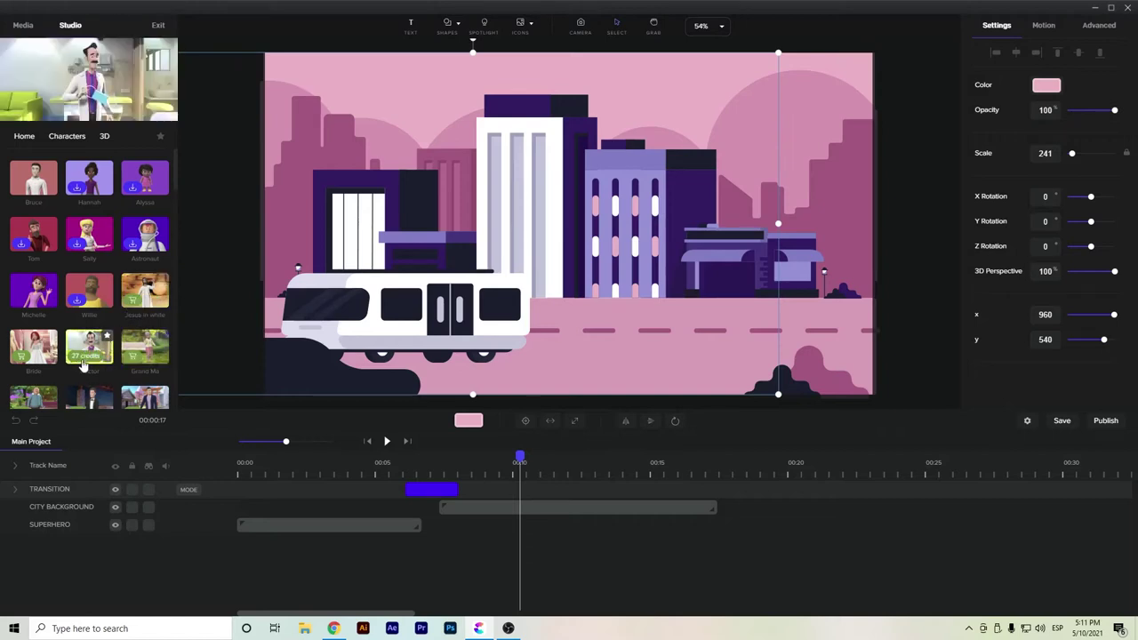
left_click(67, 136)
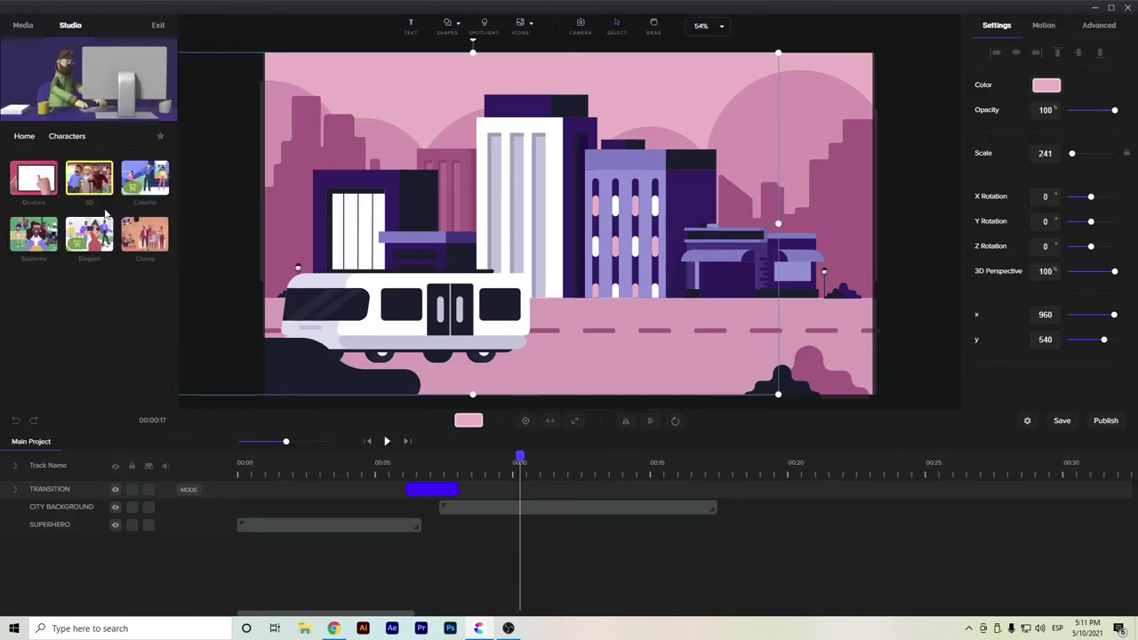
Step: Add the Superhero Guy from the Supreme characters to the centre of the city scene at about 10 seconds
left_click(34, 242)
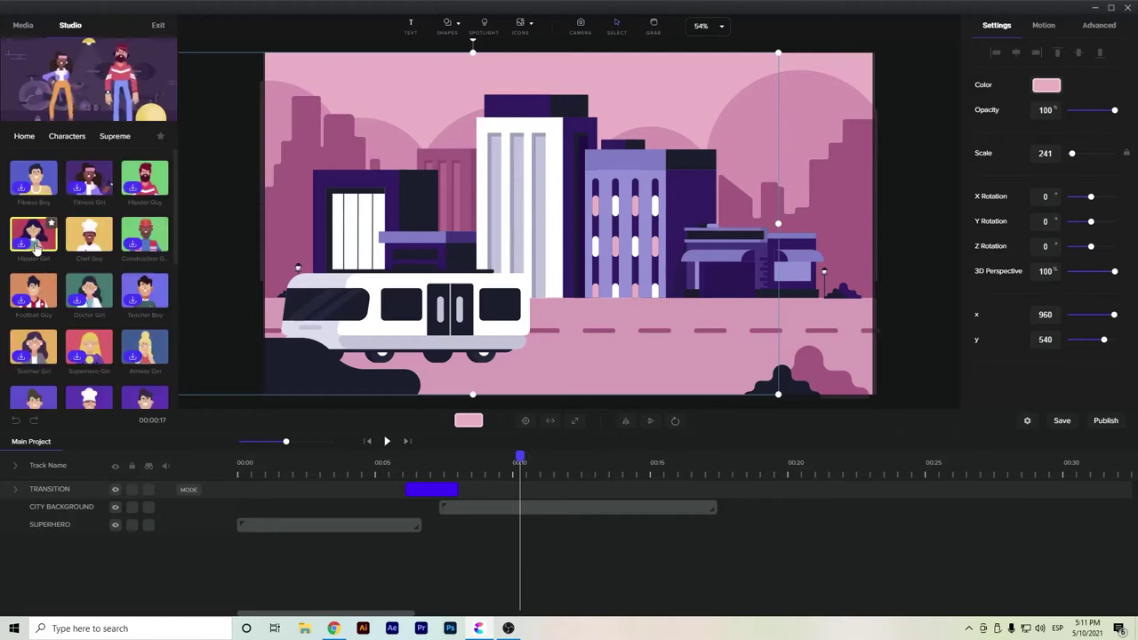
scroll(106, 257, "down", 2)
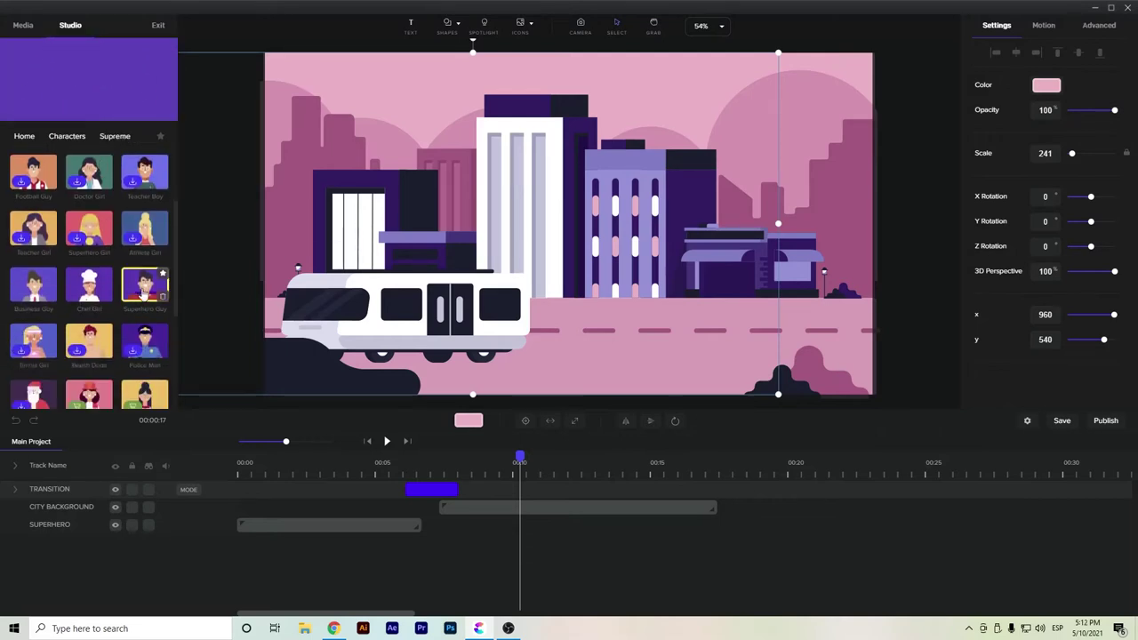
left_click_drag(142, 293, 499, 251)
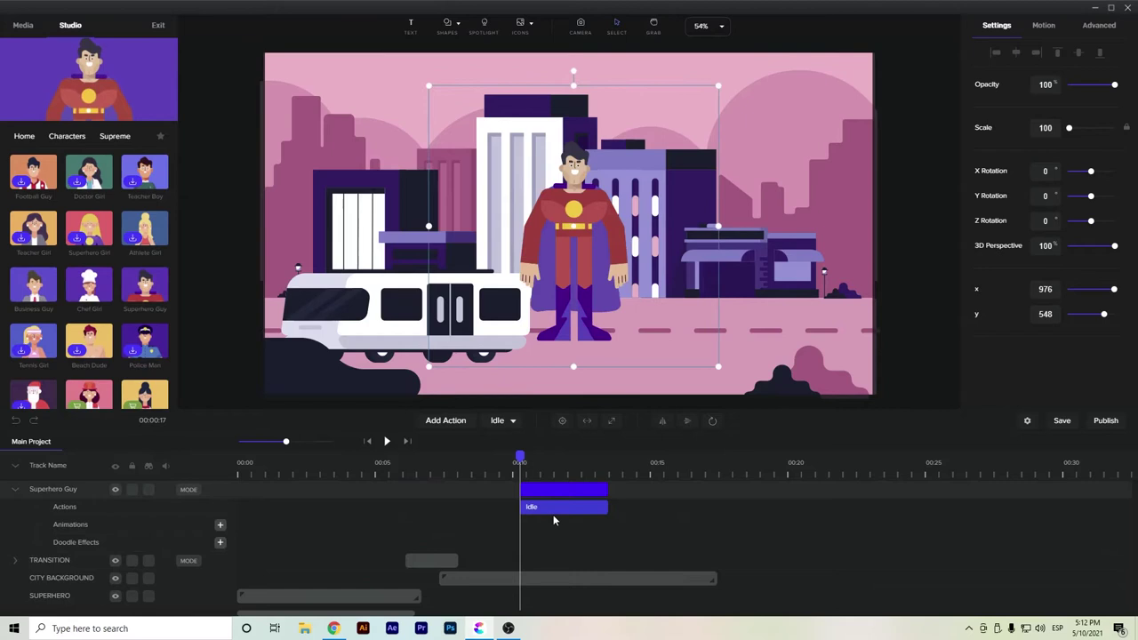
Step: Extend the city background clip to end at about 24 seconds and preview the frame at about 11 seconds
left_click_drag(715, 580, 799, 581)
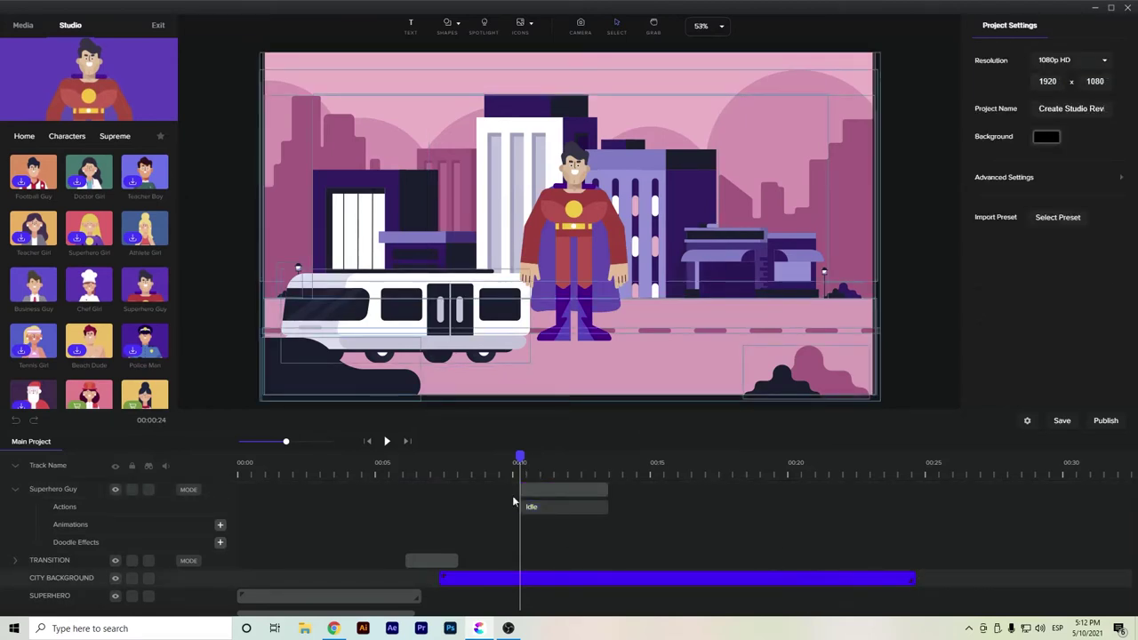
left_click_drag(519, 456, 543, 551)
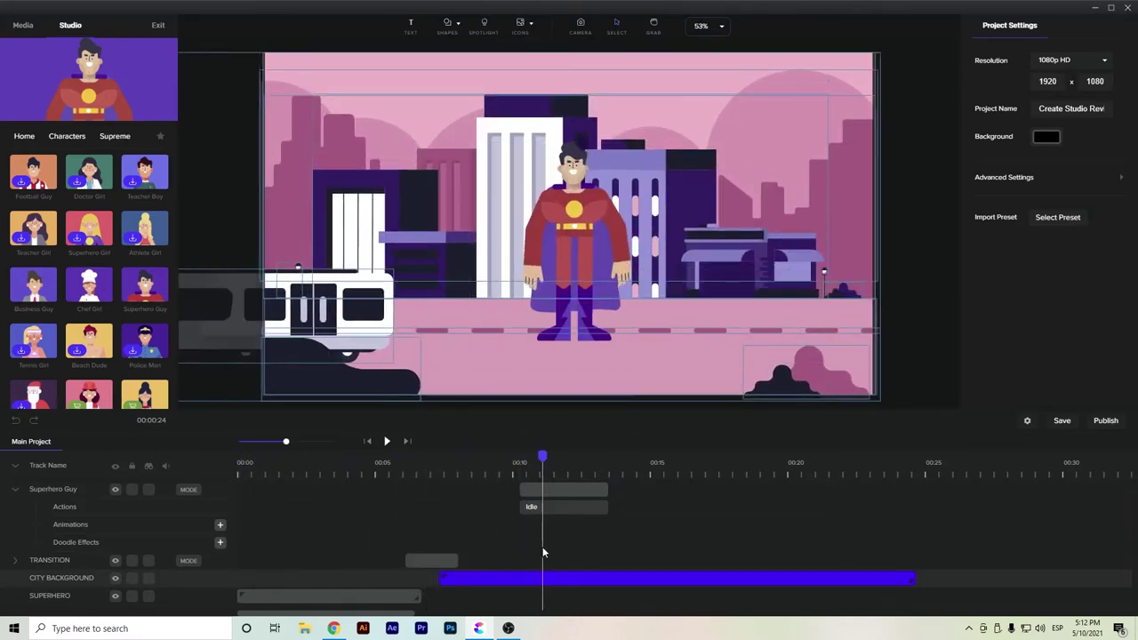
left_click(566, 508)
left_click(546, 430)
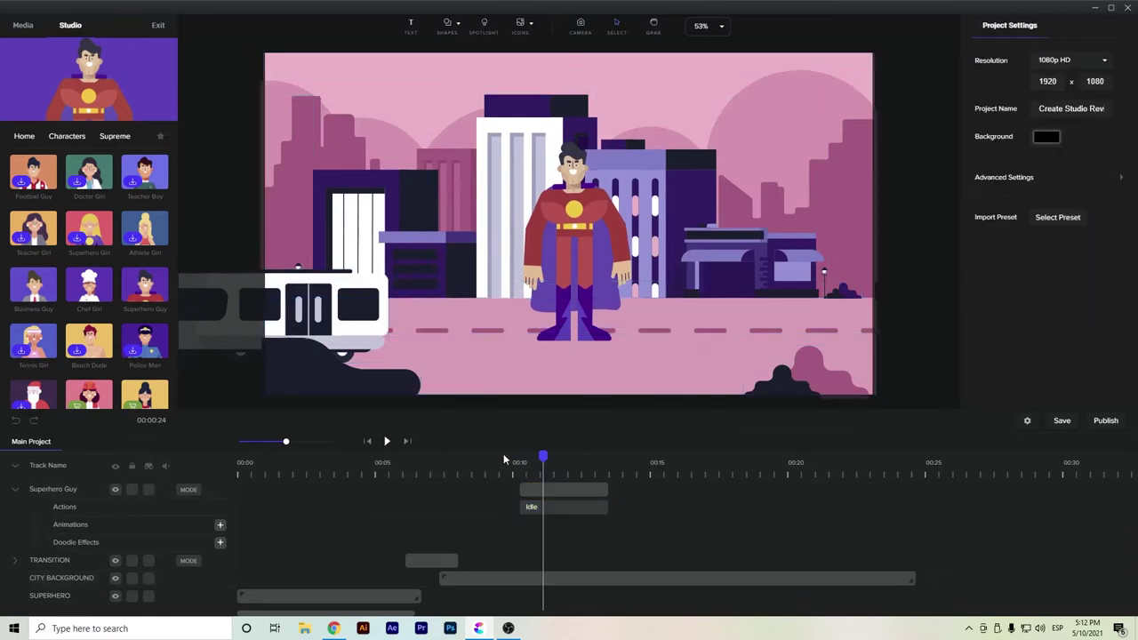
Step: Change the Superhero Guy's Idle action to Fly In
left_click(561, 508)
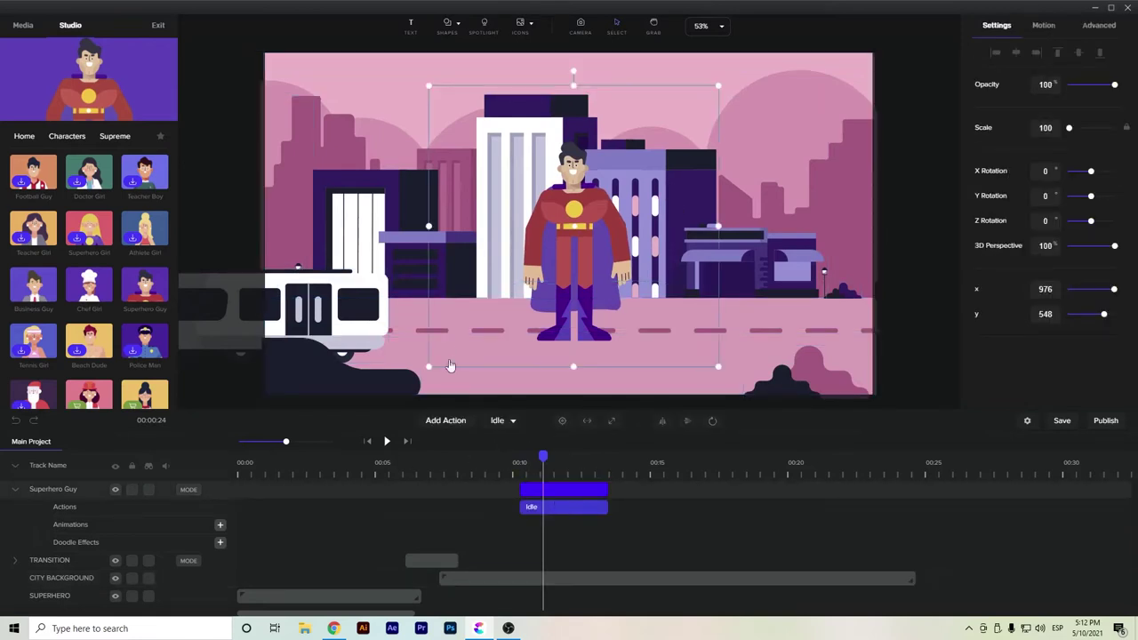
left_click(502, 421)
left_click(527, 318)
left_click(511, 431)
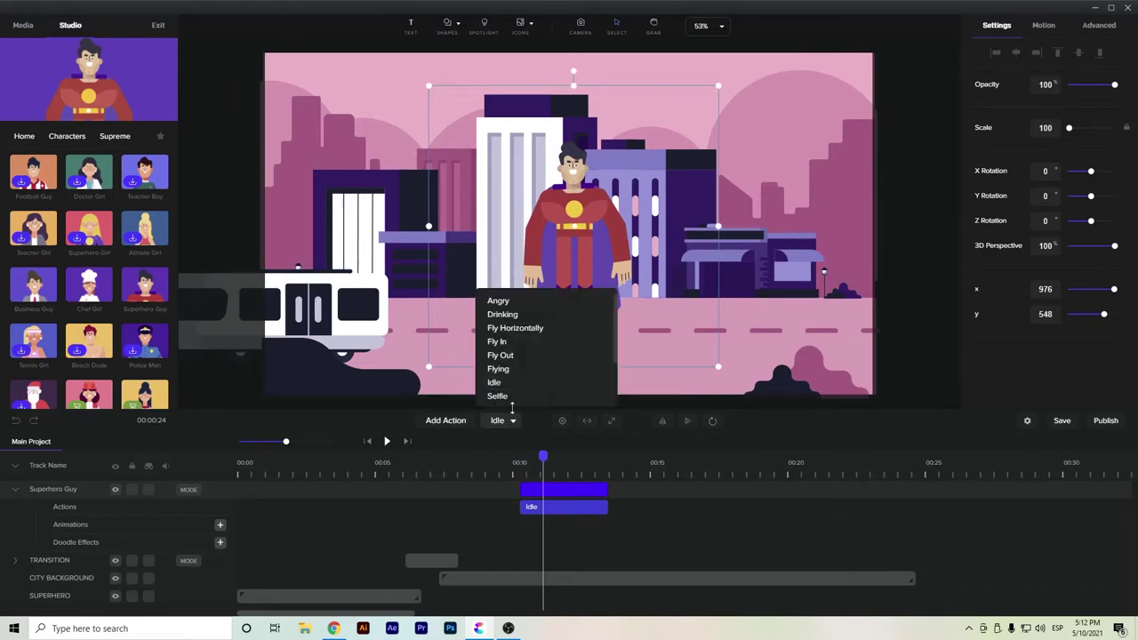
left_click(510, 342)
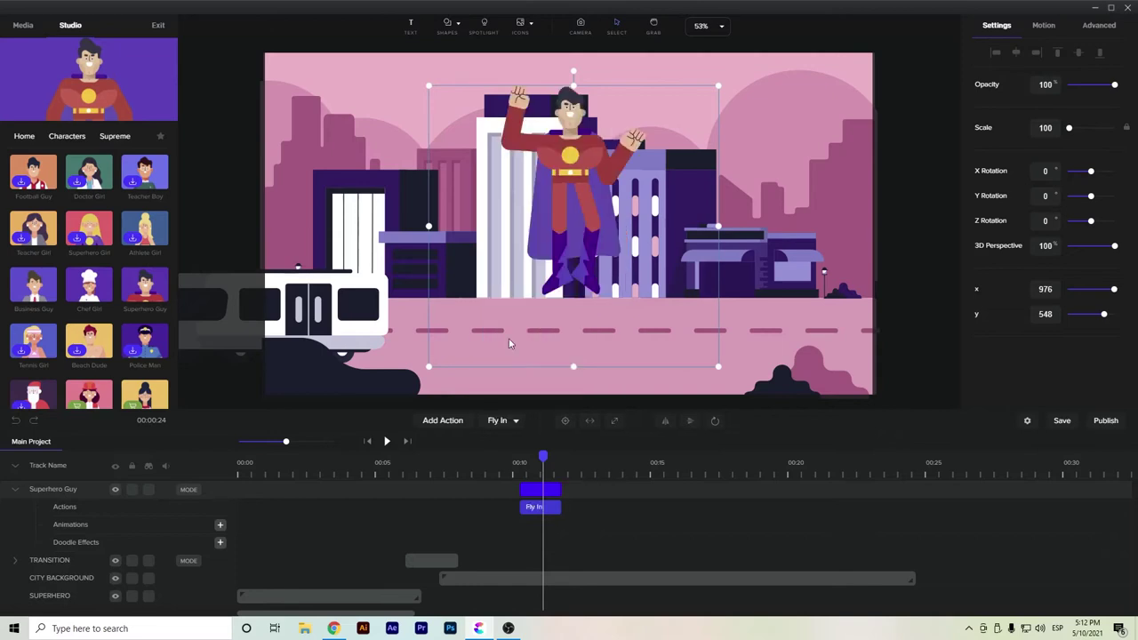
Step: Play back the Superhero Guy's Fly In action starting just before 10 seconds
left_click_drag(537, 461, 517, 488)
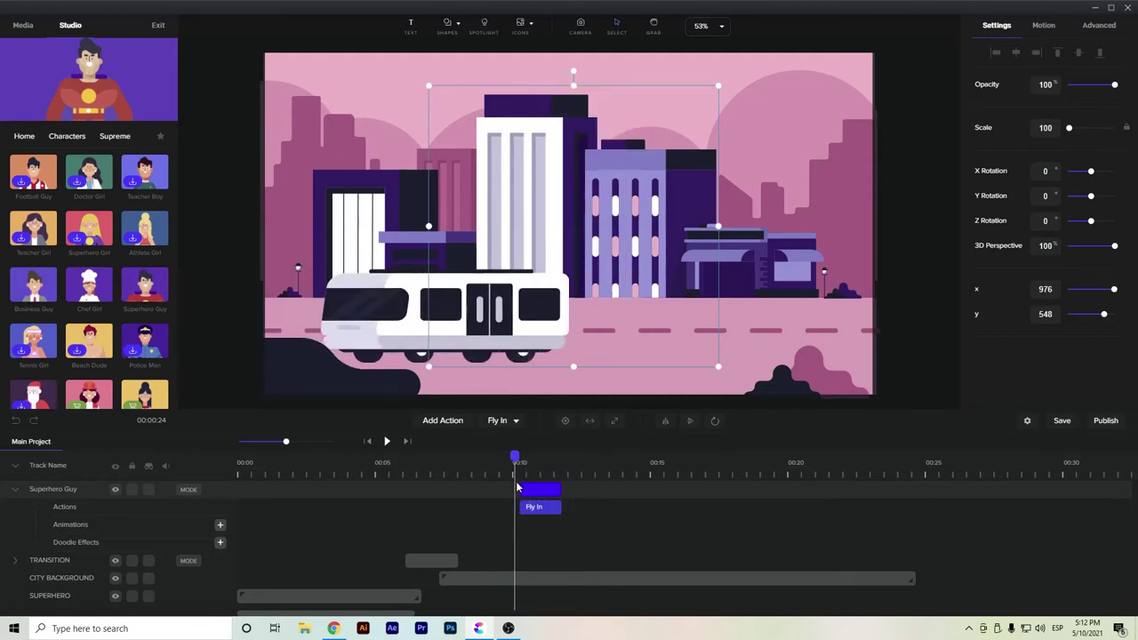
key("space")
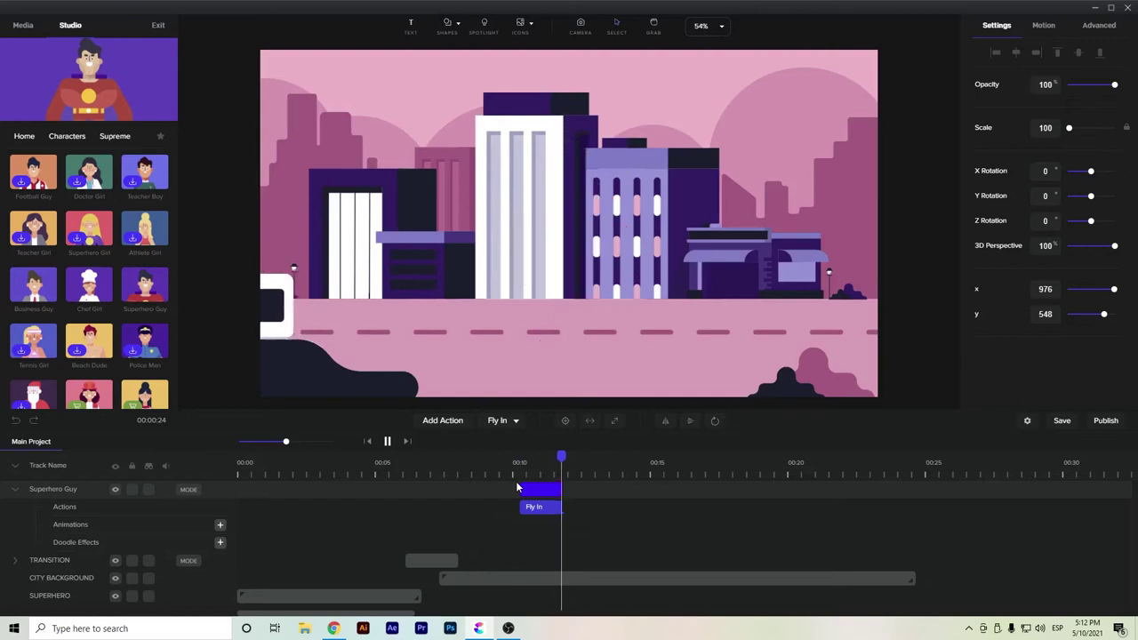
left_click(518, 487)
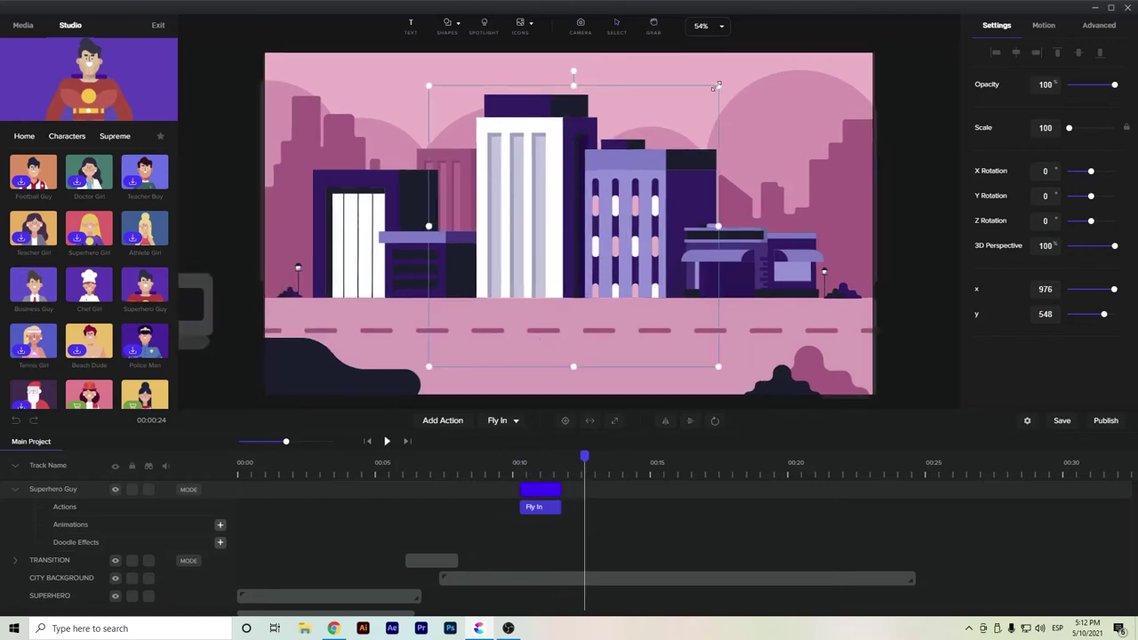
Step: Try to enlarge the Superhero Guy by a corner of his bounding box
left_click(718, 95)
left_click(746, 69)
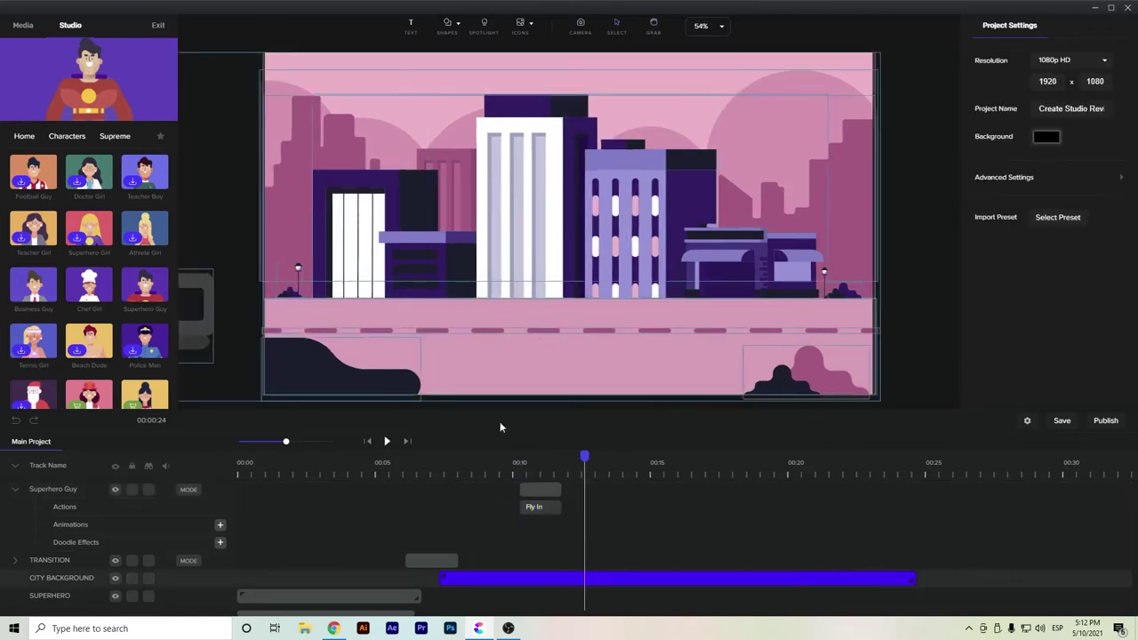
left_click(546, 491)
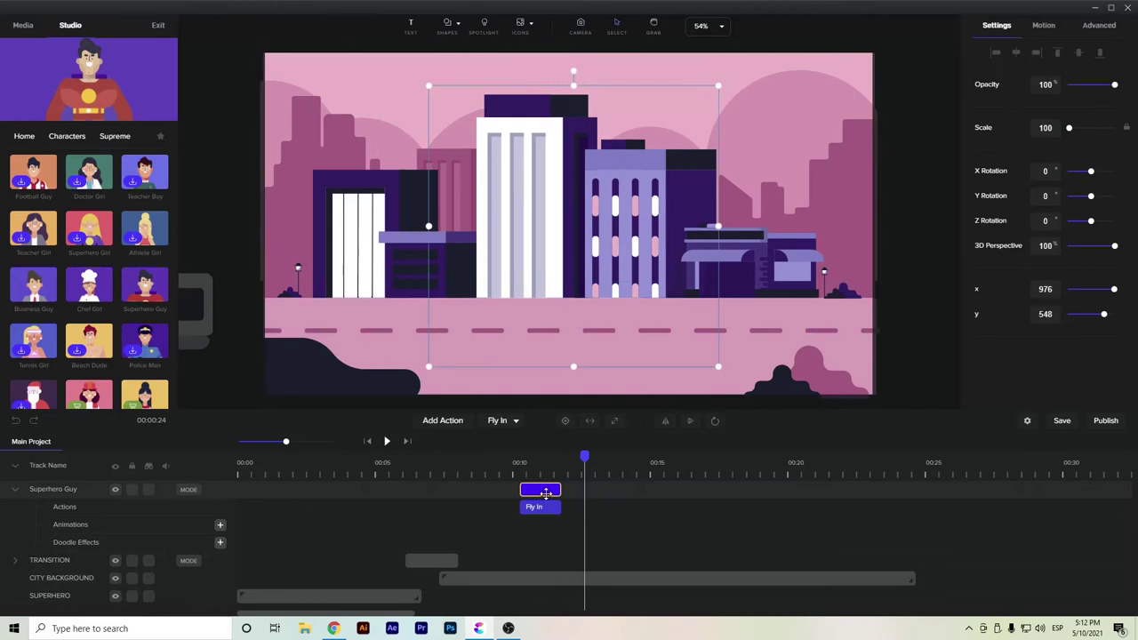
left_click(719, 87)
left_click(737, 75)
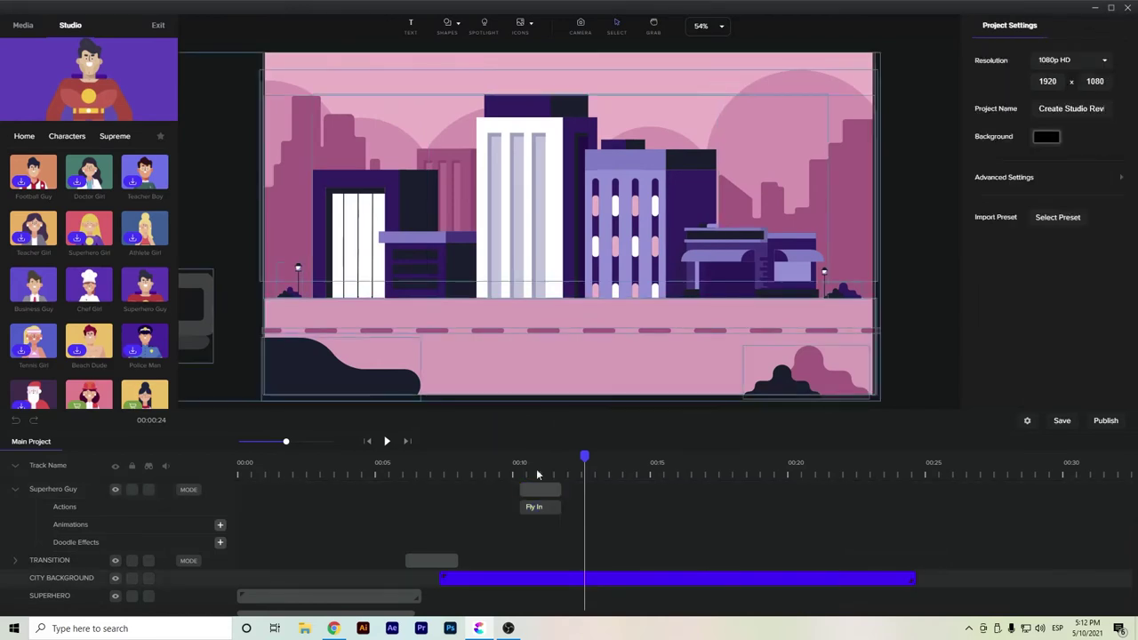
left_click(538, 489)
left_click(719, 86)
left_click(536, 489)
left_click(473, 576)
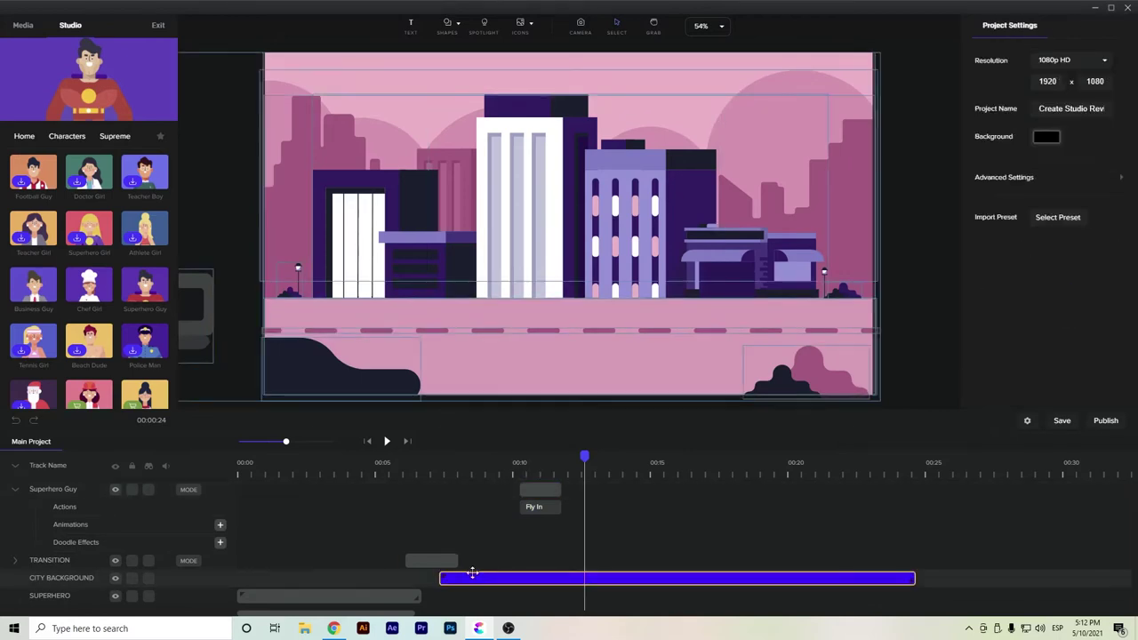
Step: Lock the city background track, leaving the transition and Superhero Guy tracks unlocked
left_click(542, 506)
left_click(132, 578)
left_click(131, 595)
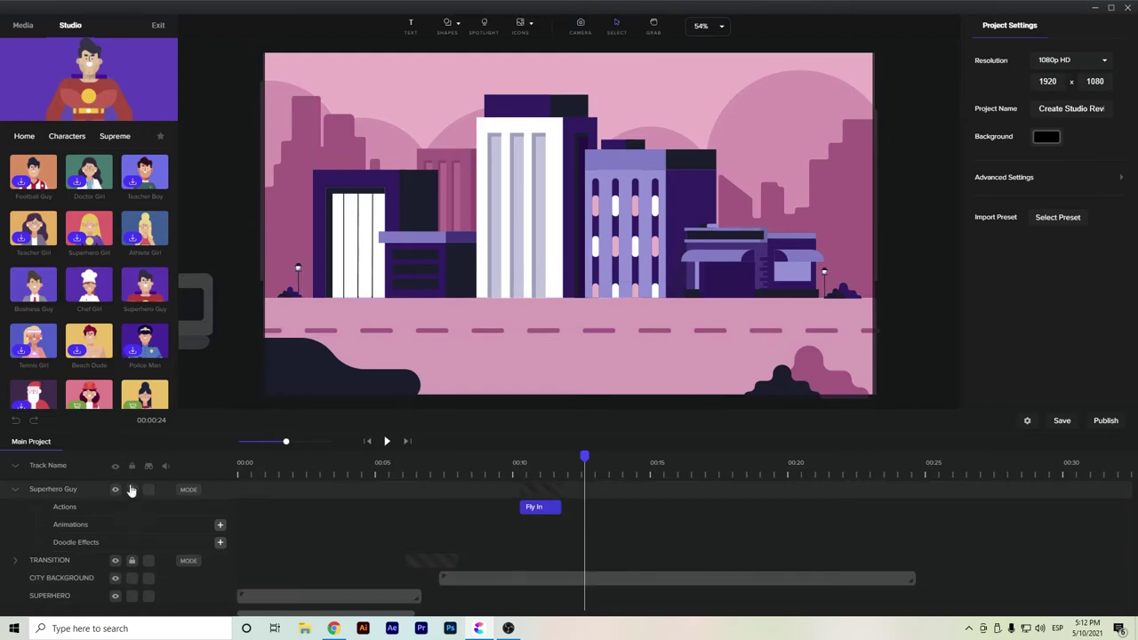
left_click(132, 490)
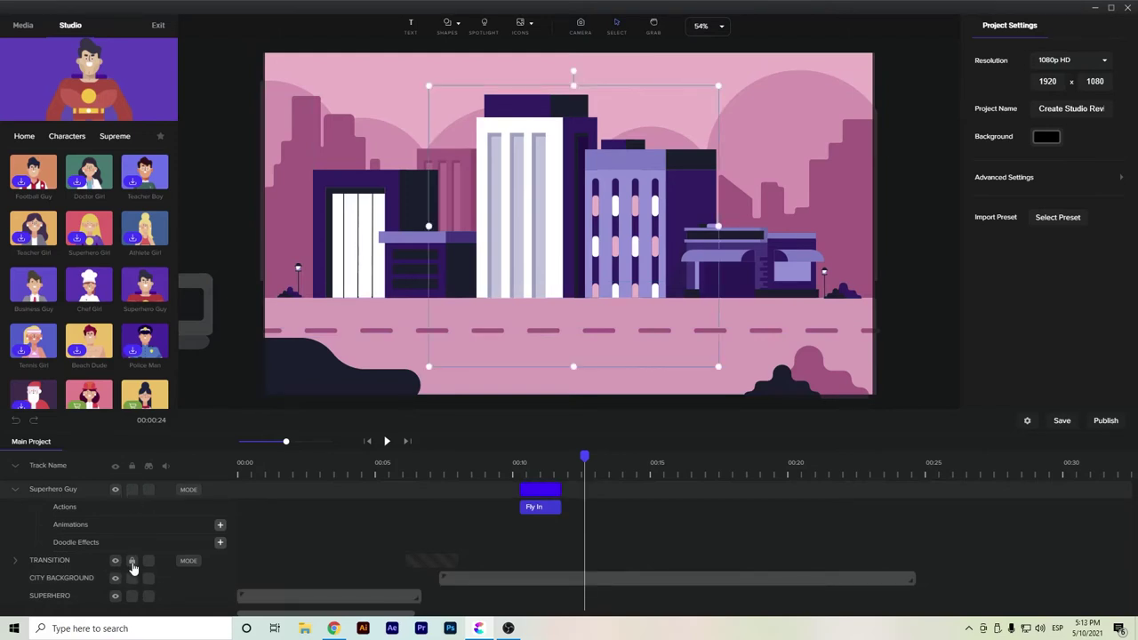
left_click(132, 561)
left_click(131, 578)
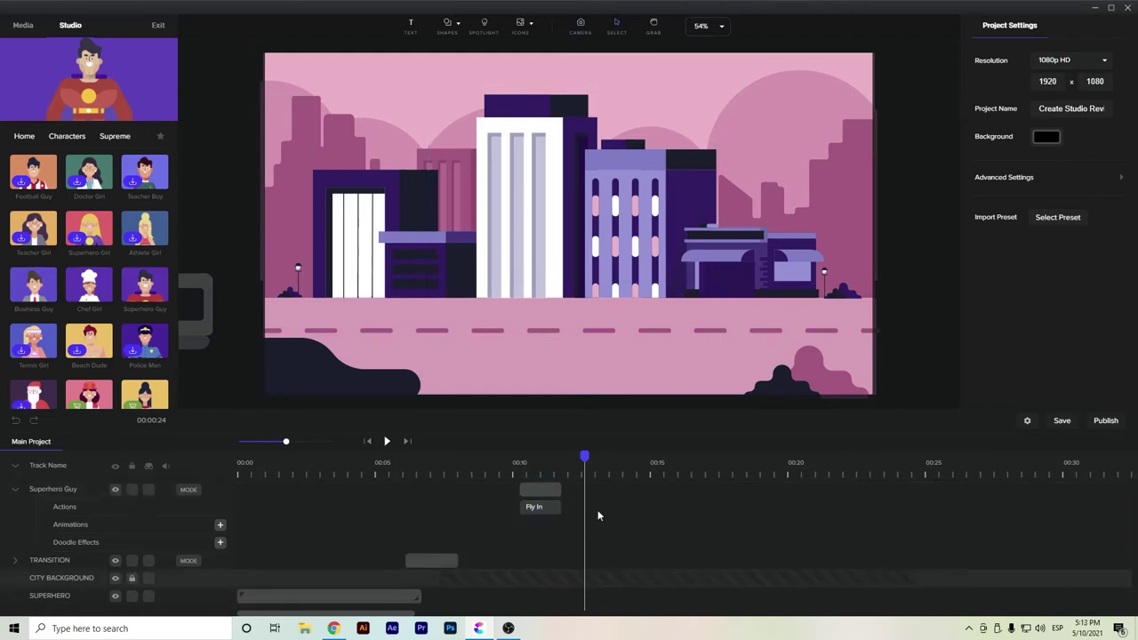
Step: Show the frame at about 11 seconds and enlarge the Superhero Guy to a scale of about 112
left_click(554, 463)
mouse_move(552, 462)
left_mouse_down()
mouse_move(516, 462)
mouse_move(540, 463)
left_mouse_up()
left_click(529, 487)
left_click(542, 485)
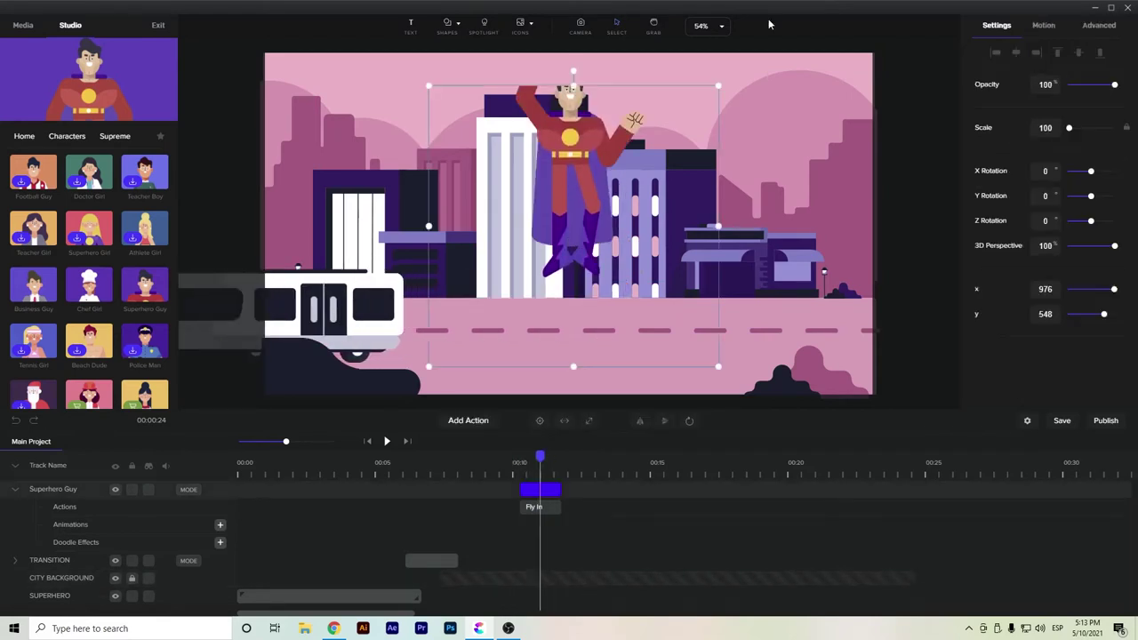
left_click_drag(721, 84, 758, 58)
Step: Add an Idle action after the Superhero Guy's Fly In and preview the sequence up to about 13 seconds
mouse_move(549, 466)
left_mouse_down()
mouse_move(504, 463)
mouse_move(572, 463)
mouse_move(525, 475)
mouse_move(552, 480)
left_mouse_up()
left_click(542, 514)
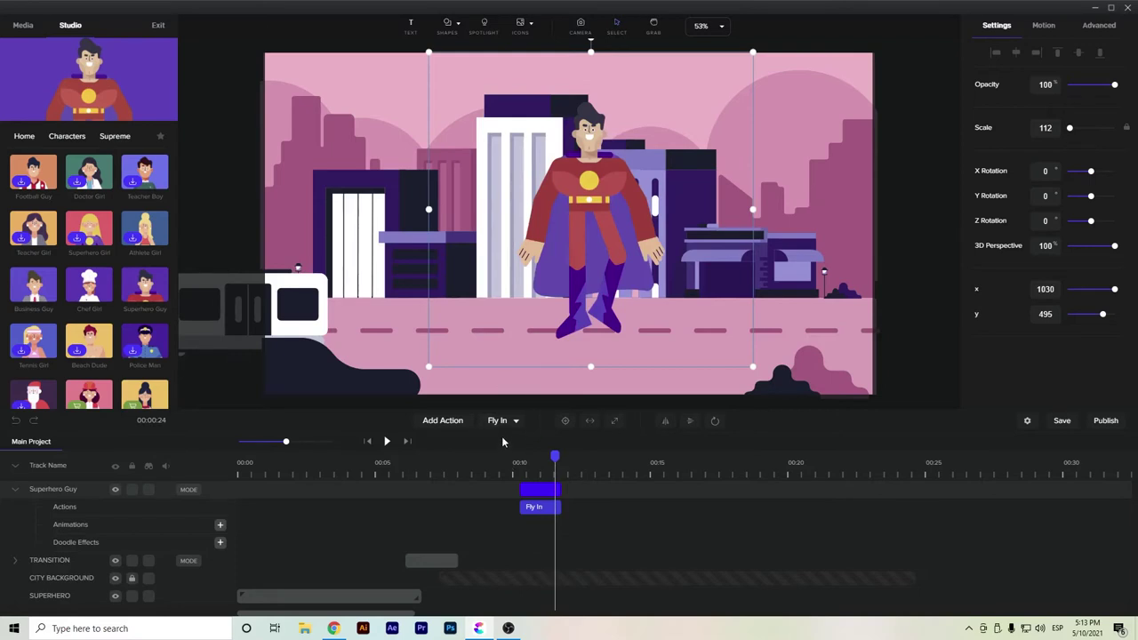
left_click(453, 426)
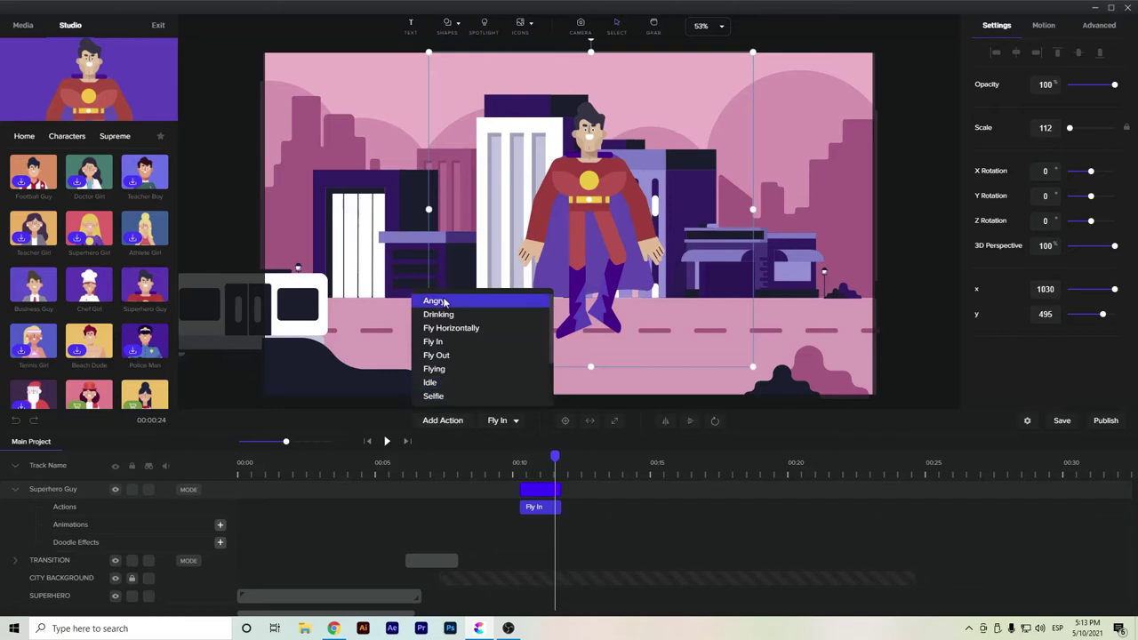
scroll(454, 320, "down", 1)
left_click(454, 329)
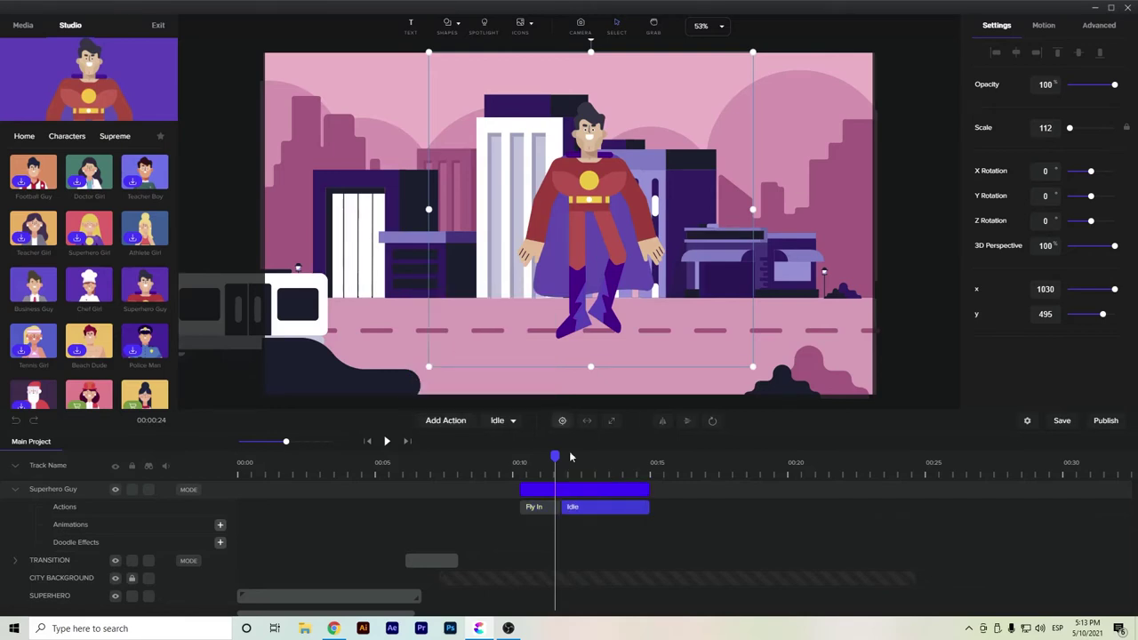
left_click_drag(553, 461, 493, 474)
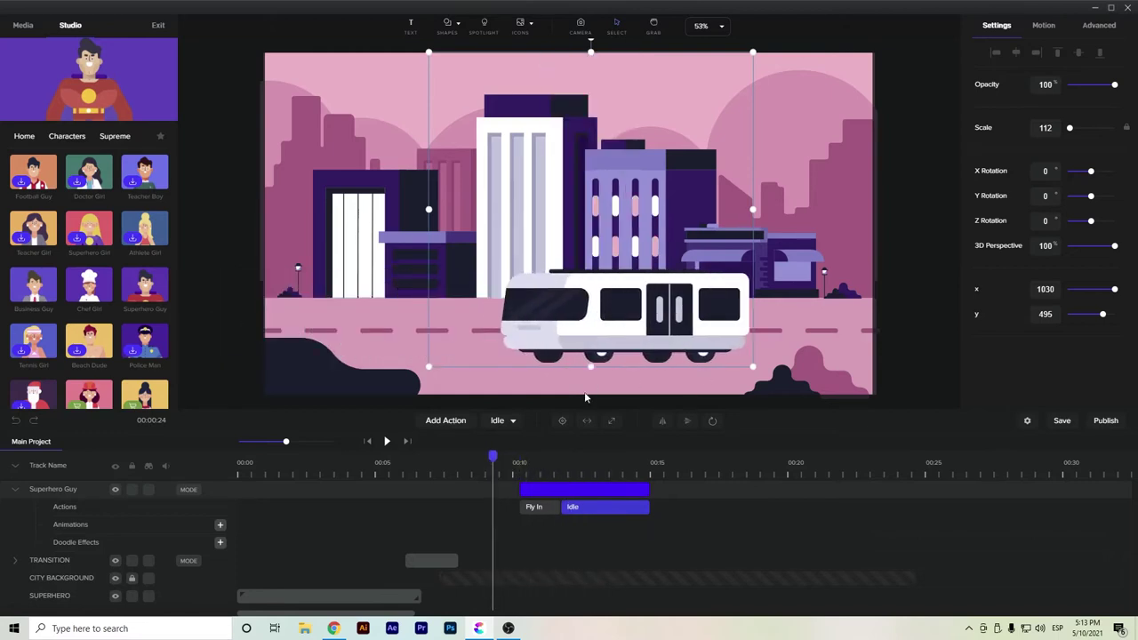
left_click_drag(497, 465, 608, 505)
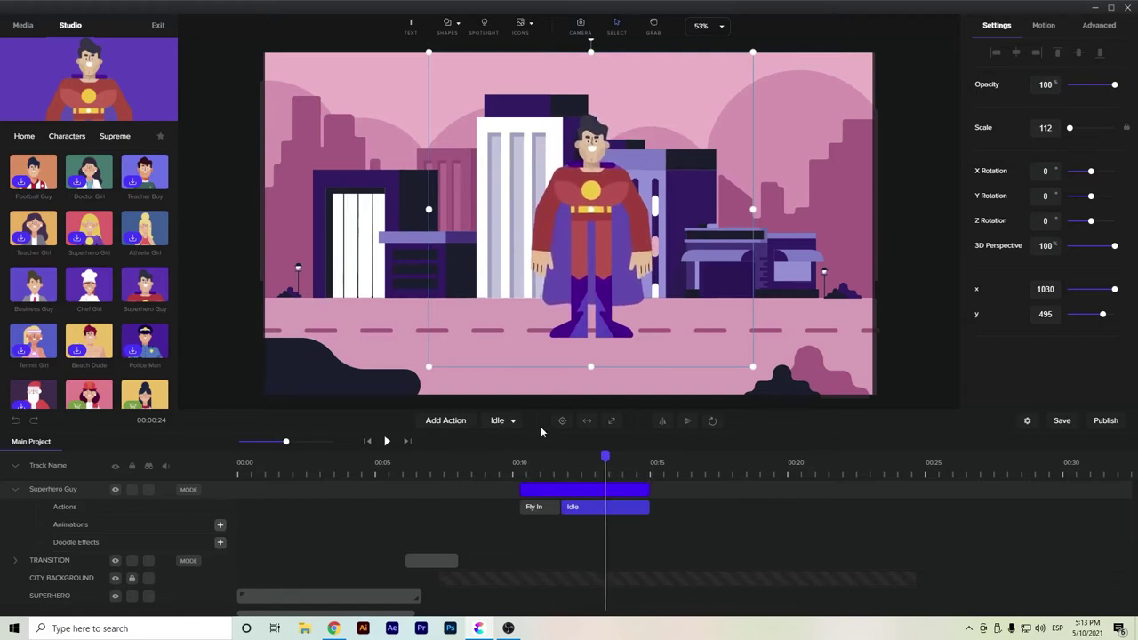
Step: Add a Selfie action after the Superhero Guy's Idle action and scrub the timeline near 13 seconds
left_click(469, 426)
scroll(477, 344, "down", 2)
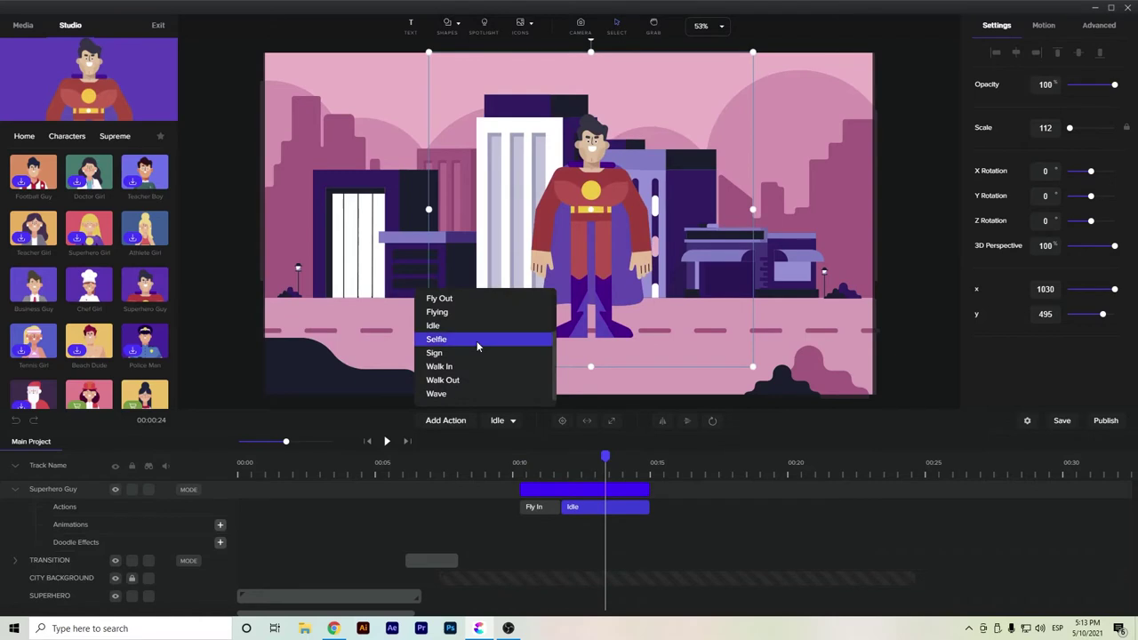
left_click(477, 345)
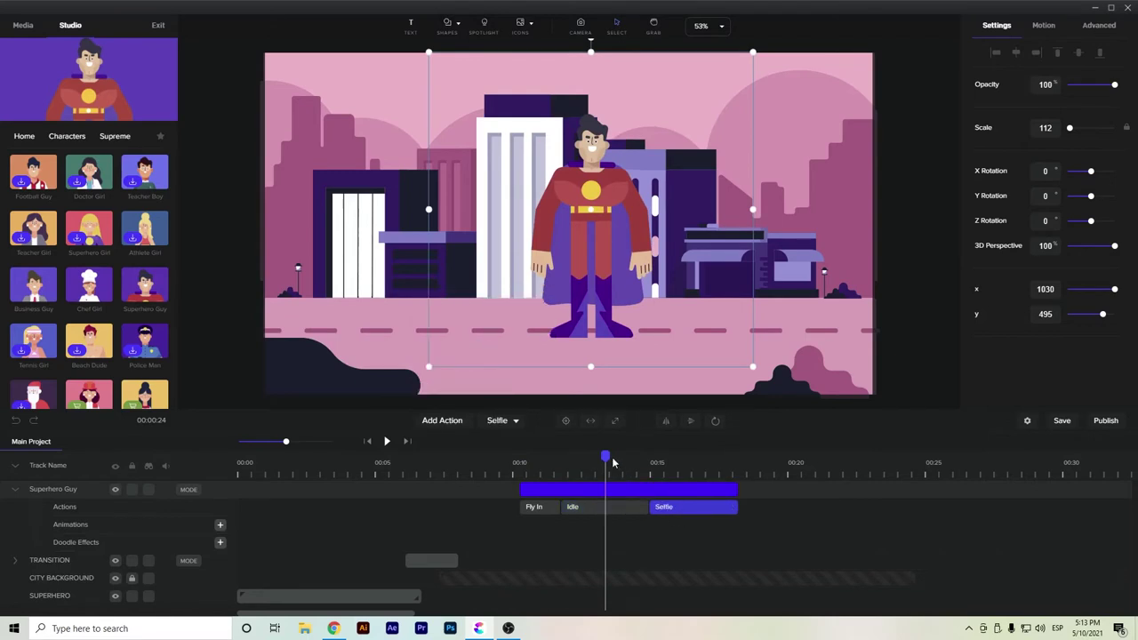
left_click_drag(610, 459, 637, 484)
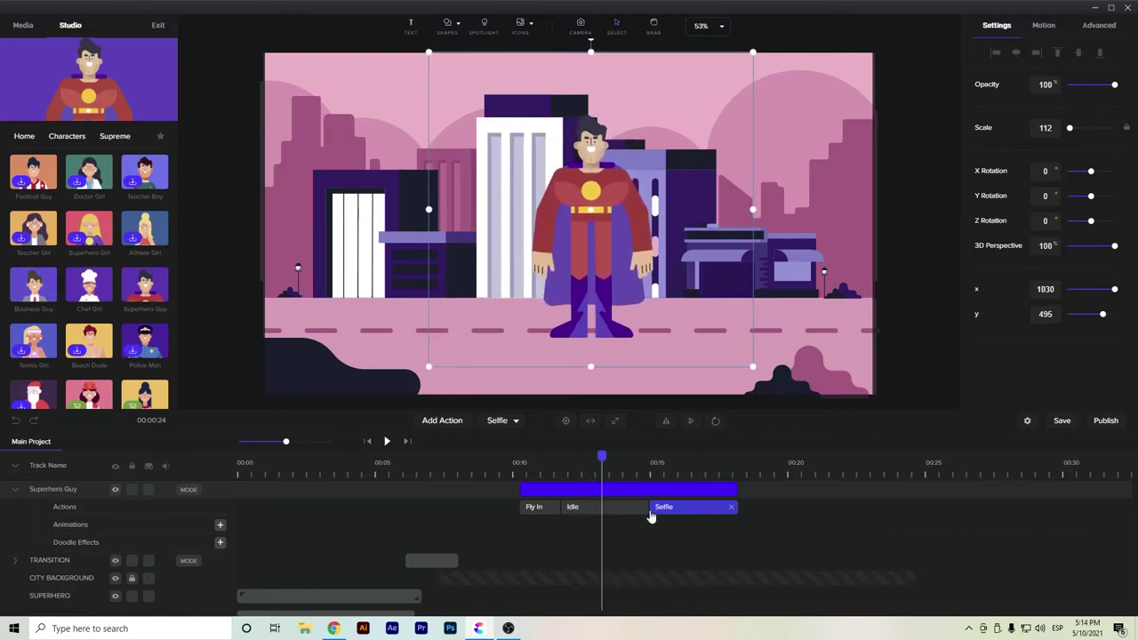
Step: Remove the Selfie action from the Superhero Guy's track
left_click(636, 514)
mouse_move(736, 491)
left_mouse_down()
mouse_move(621, 492)
mouse_move(737, 493)
left_mouse_up()
left_click(662, 508)
left_click(730, 508)
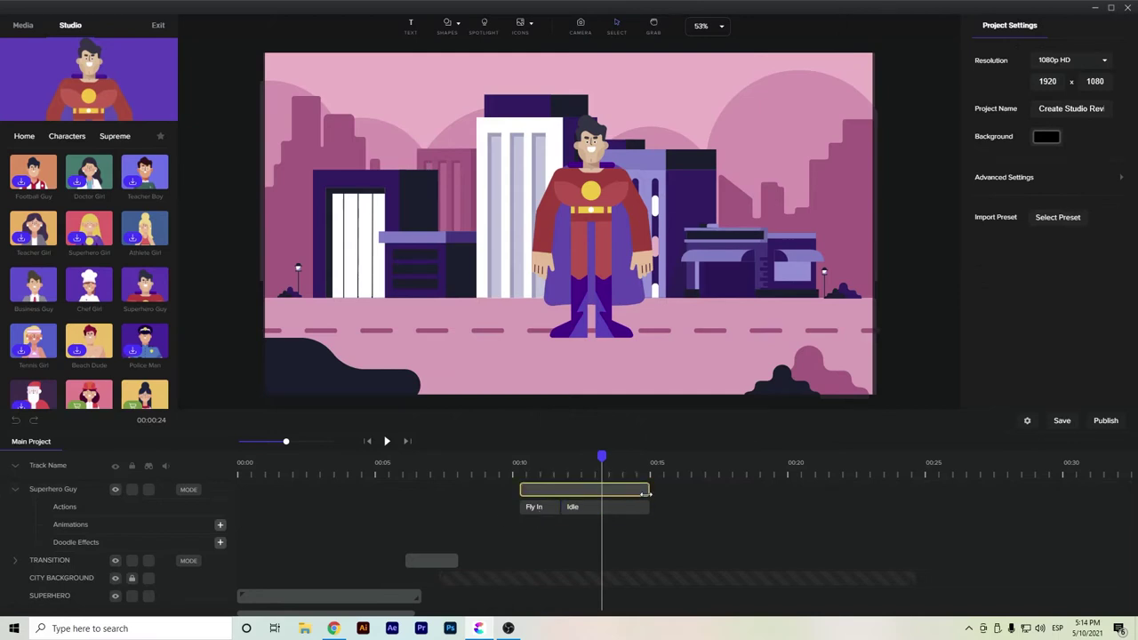
Step: Shorten the Superhero Guy's clip so it ends at about 14 seconds
left_click_drag(645, 494, 620, 494)
left_click(597, 293)
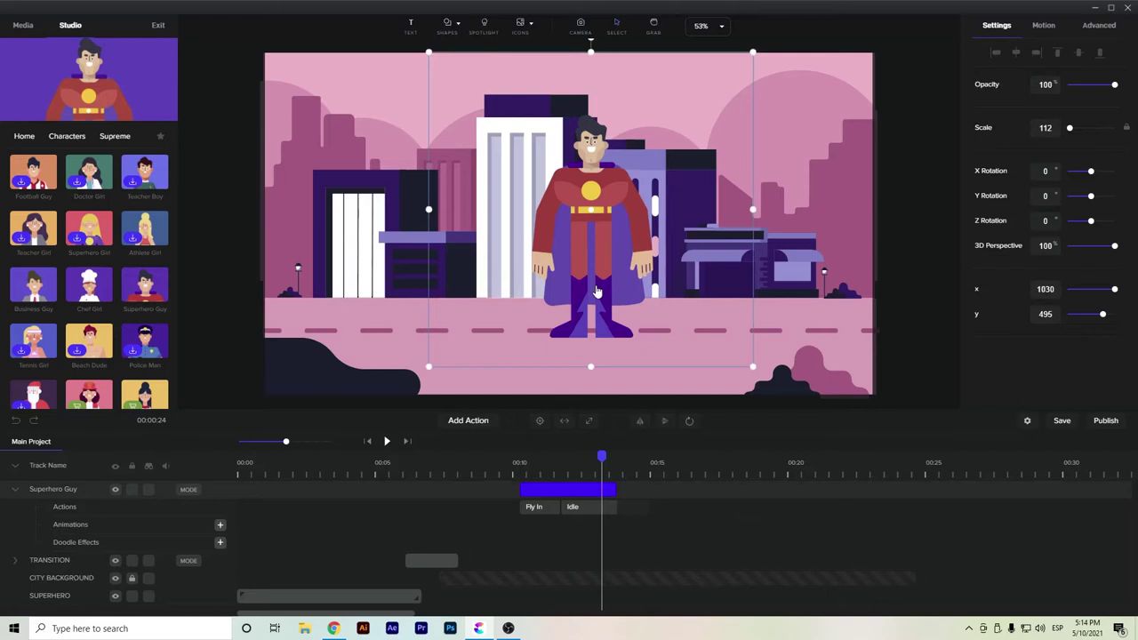
left_click(582, 494)
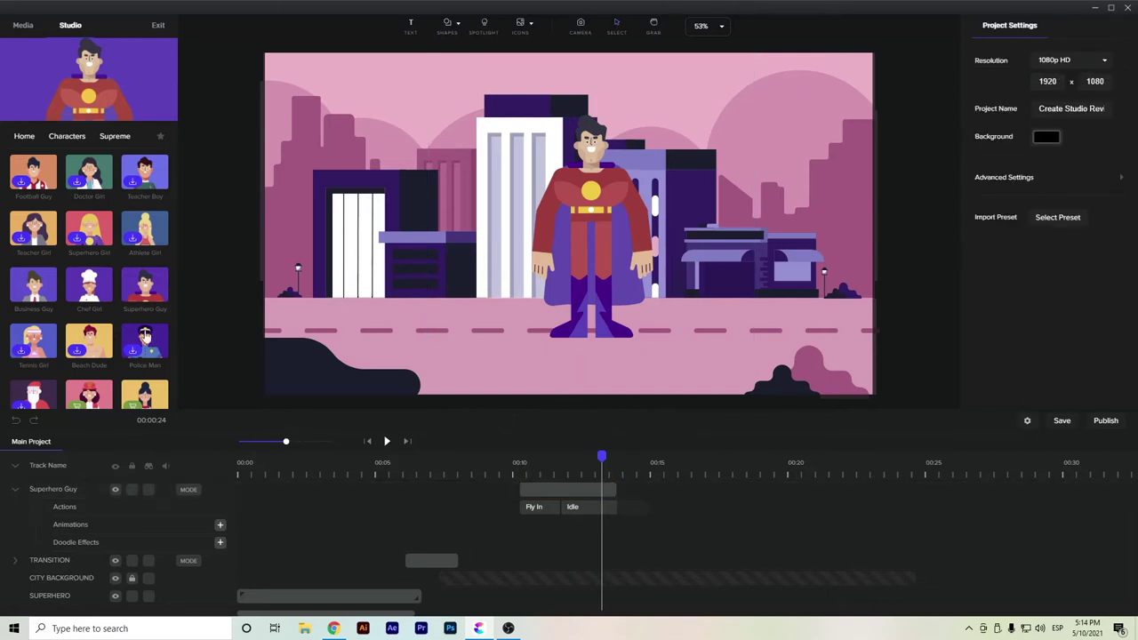
Step: Add a second Superhero Guy at about 13 seconds, enlarge it to a scale of 112 and align it exactly over the first one
left_click(145, 284)
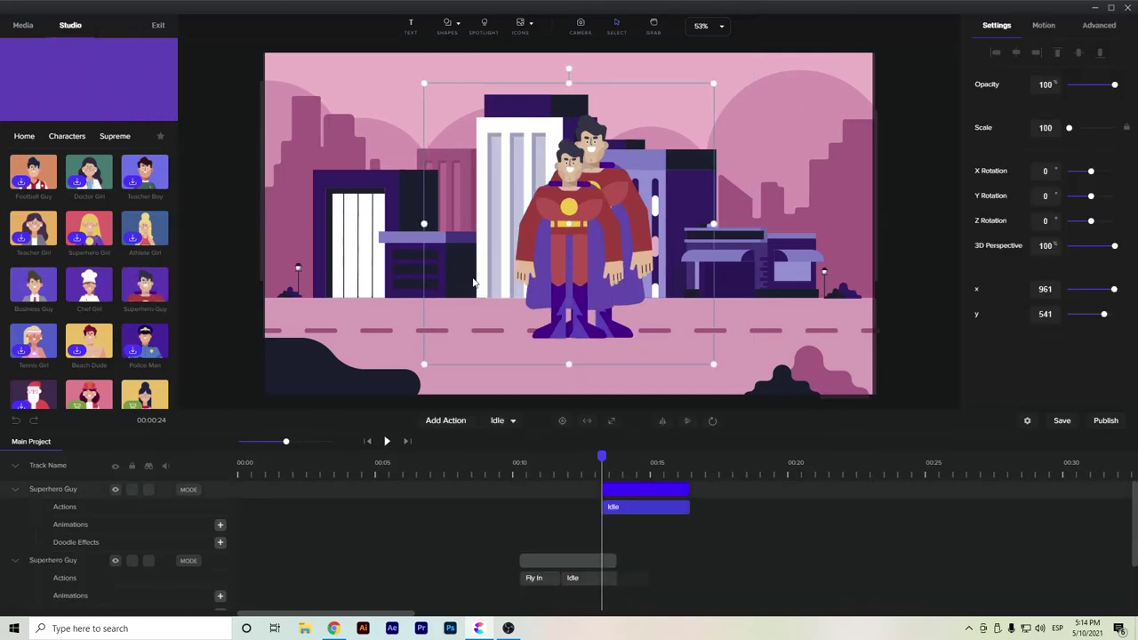
left_click_drag(712, 90, 777, 60)
left_click_drag(610, 205, 613, 192)
left_click(761, 47)
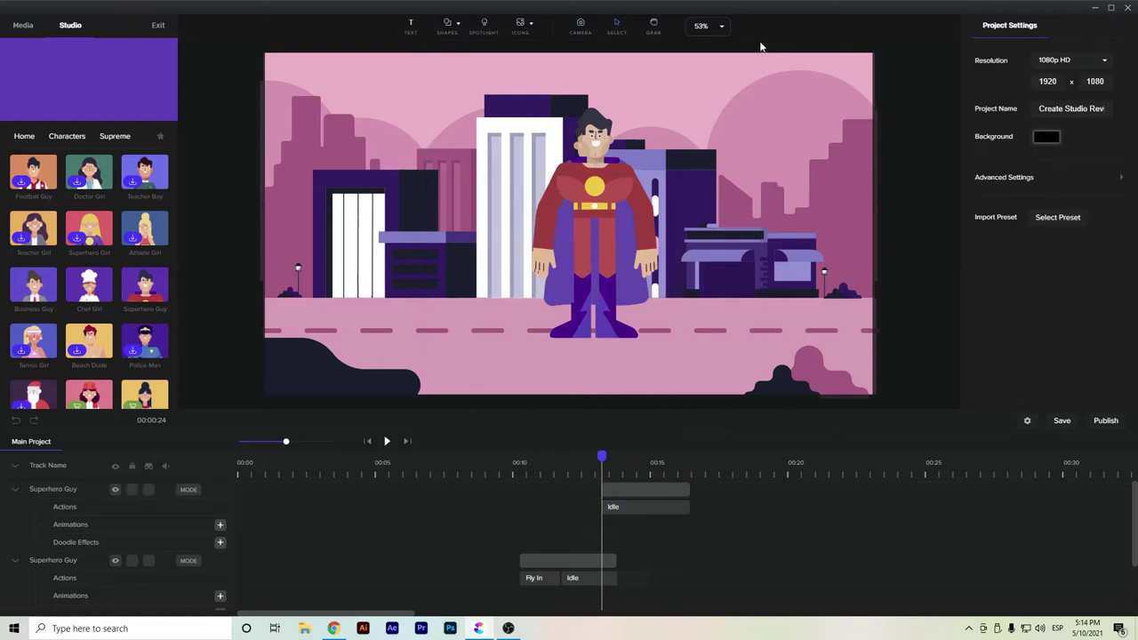
left_click(620, 192)
left_click_drag(760, 44, 750, 52)
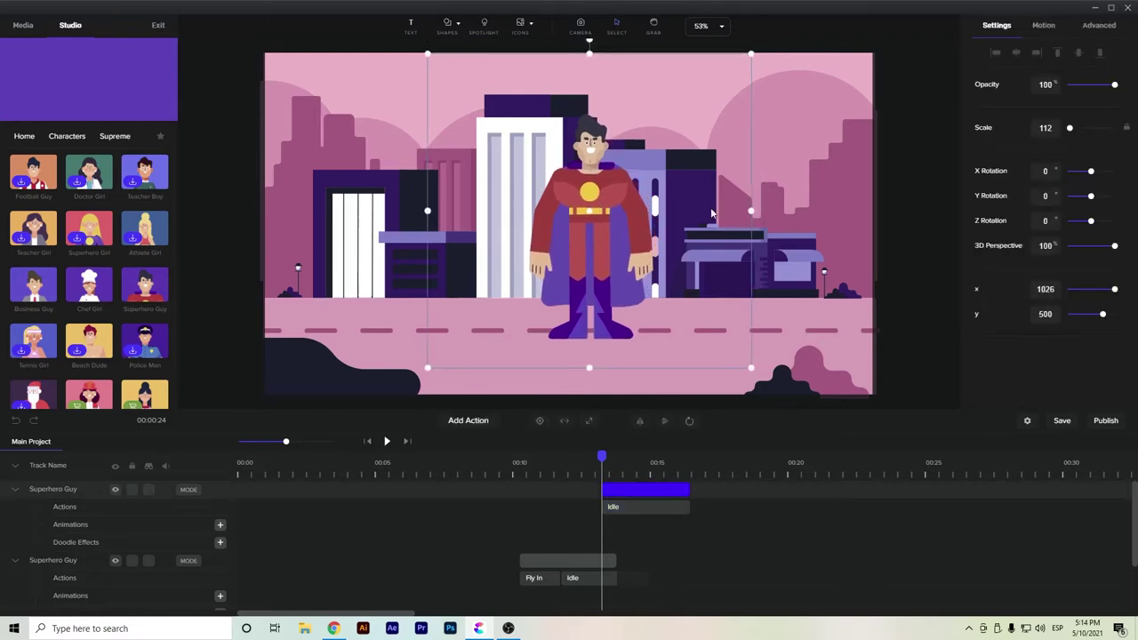
left_click_drag(751, 54, 751, 53)
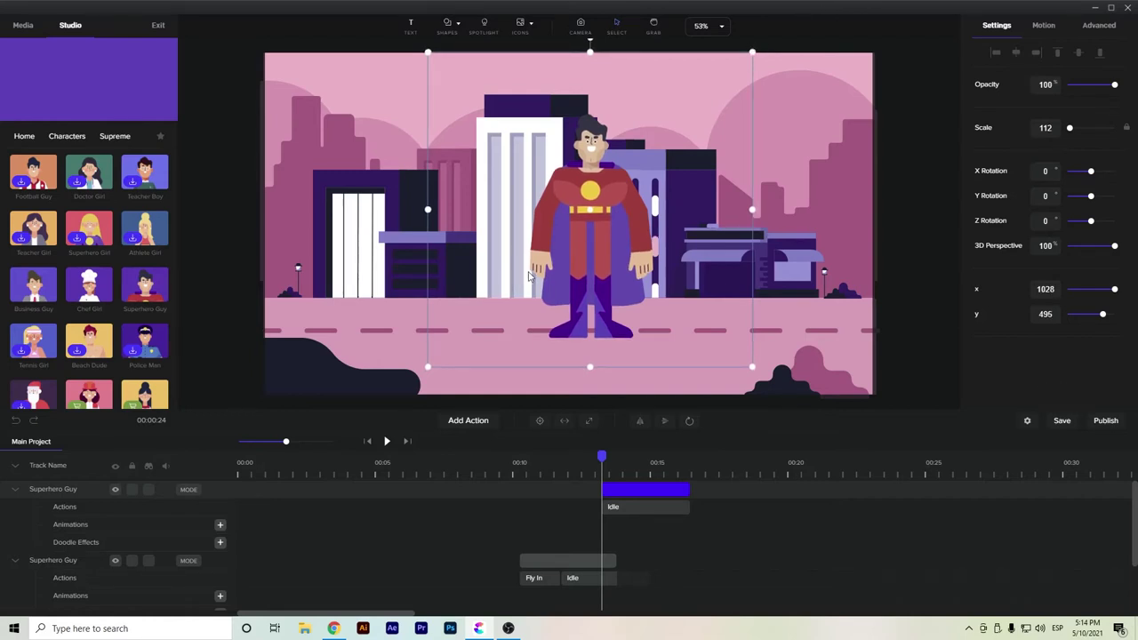
Step: Trim the first Superhero Guy clip to end at about 13 seconds and place the second clip directly after it
left_click_drag(635, 493, 643, 488)
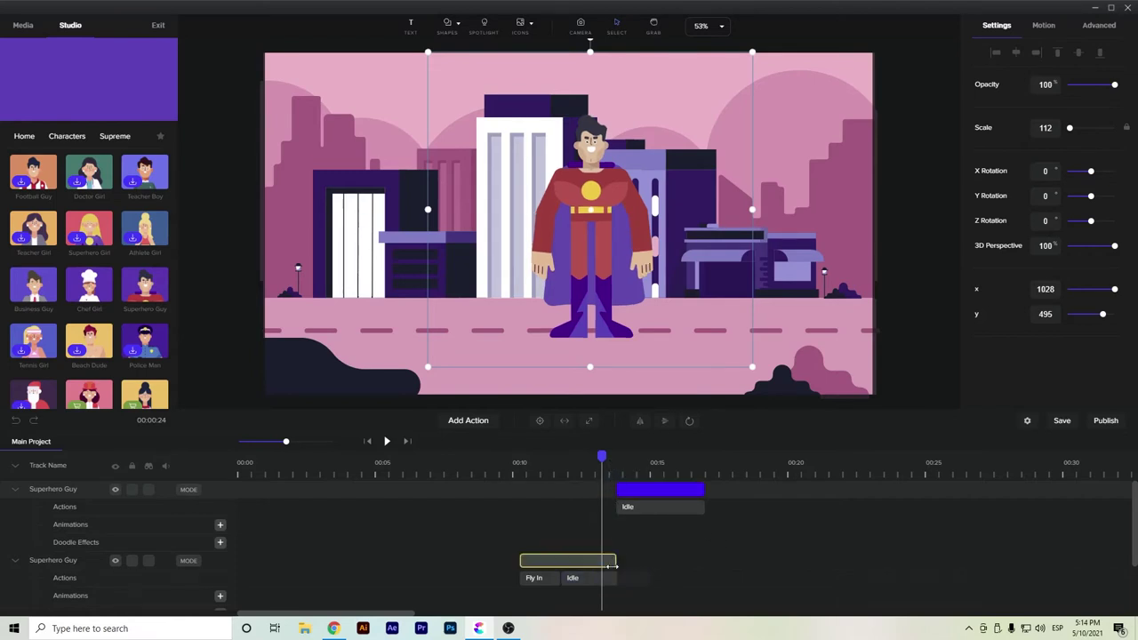
left_click_drag(608, 561, 601, 561)
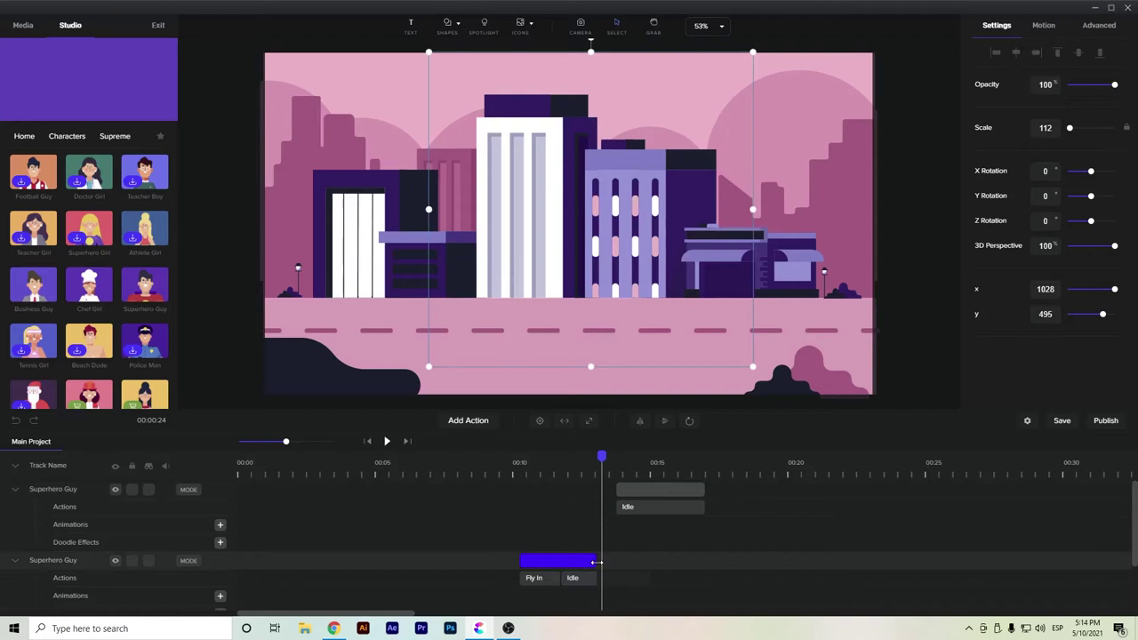
left_click_drag(679, 492, 662, 491)
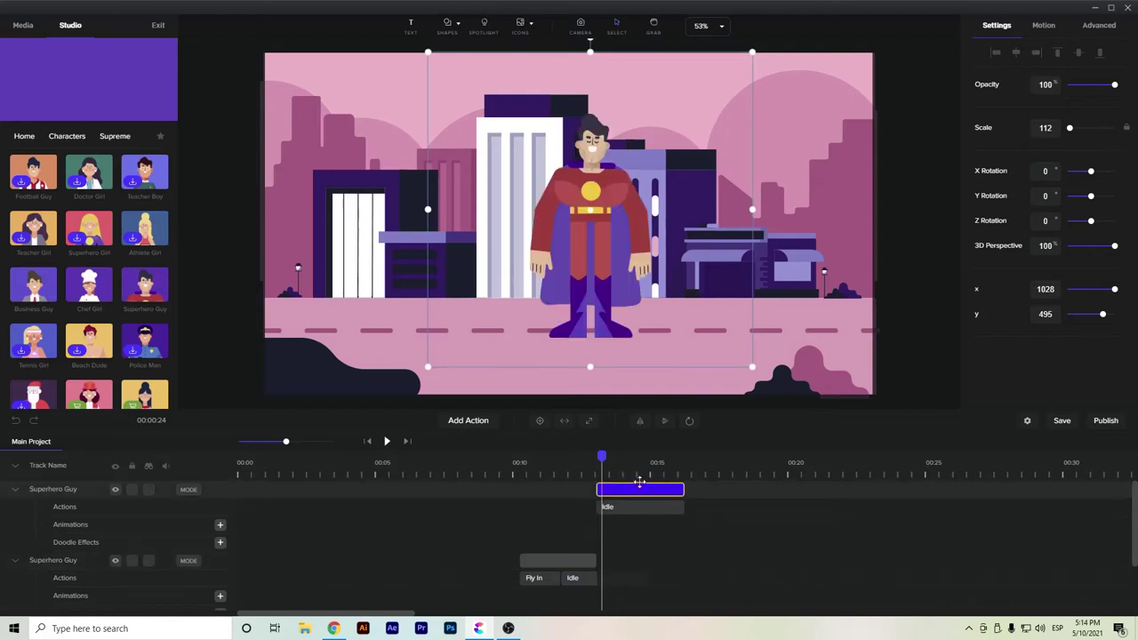
Step: Play the join between the two Superhero Guy clips around 13 seconds and scrub to about 14 seconds
left_click(582, 462)
key("space")
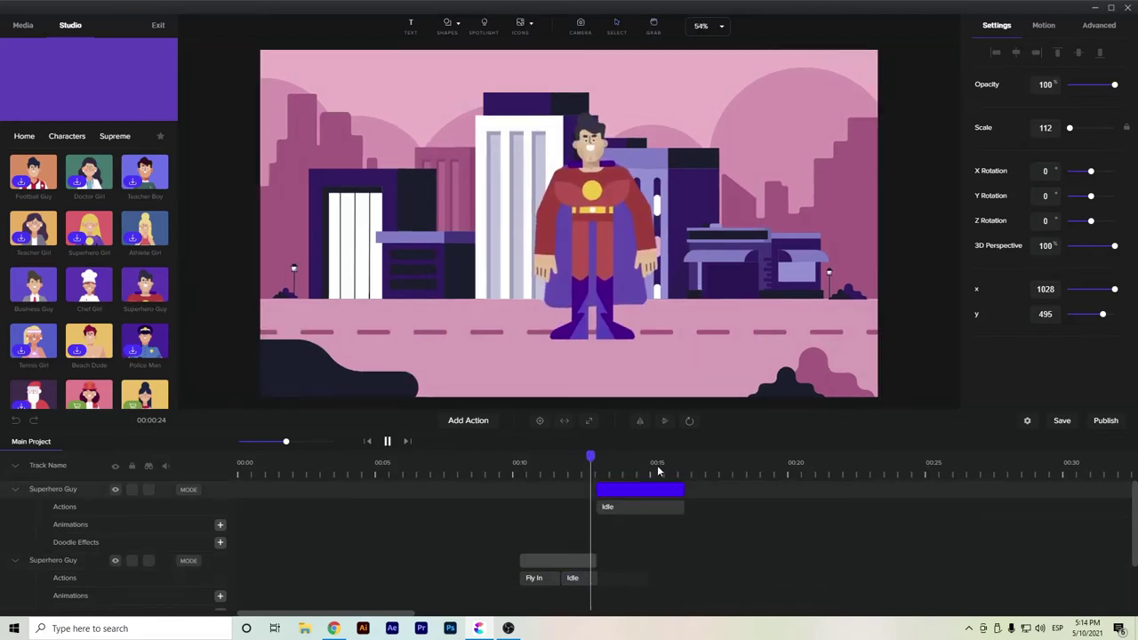
key("space")
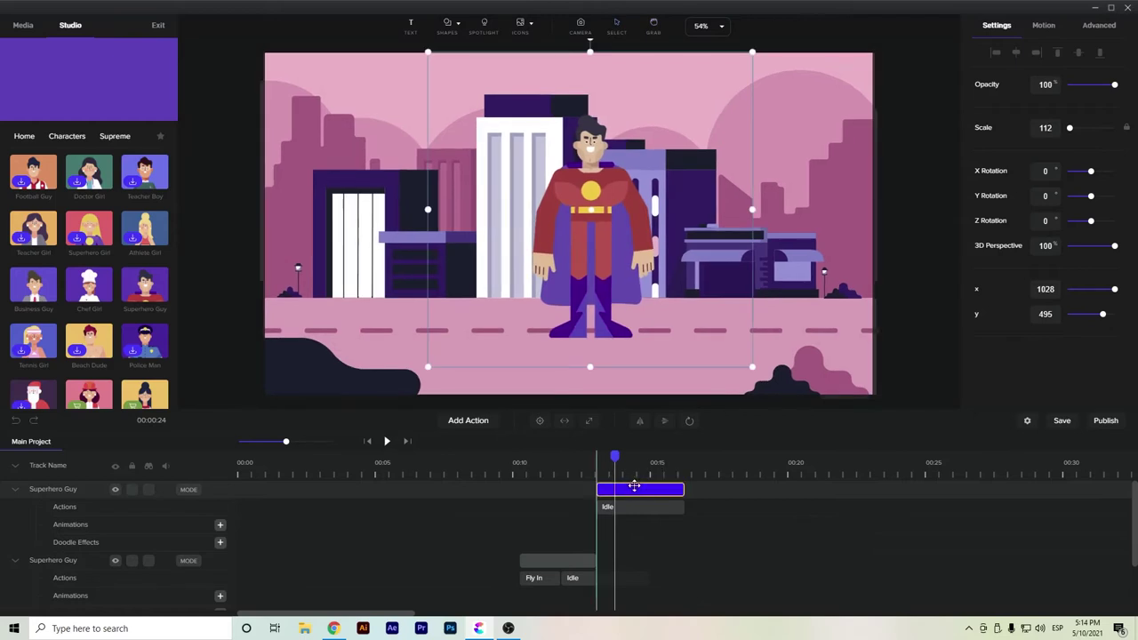
mouse_move(613, 457)
left_mouse_down()
mouse_move(577, 463)
mouse_move(623, 467)
left_mouse_up()
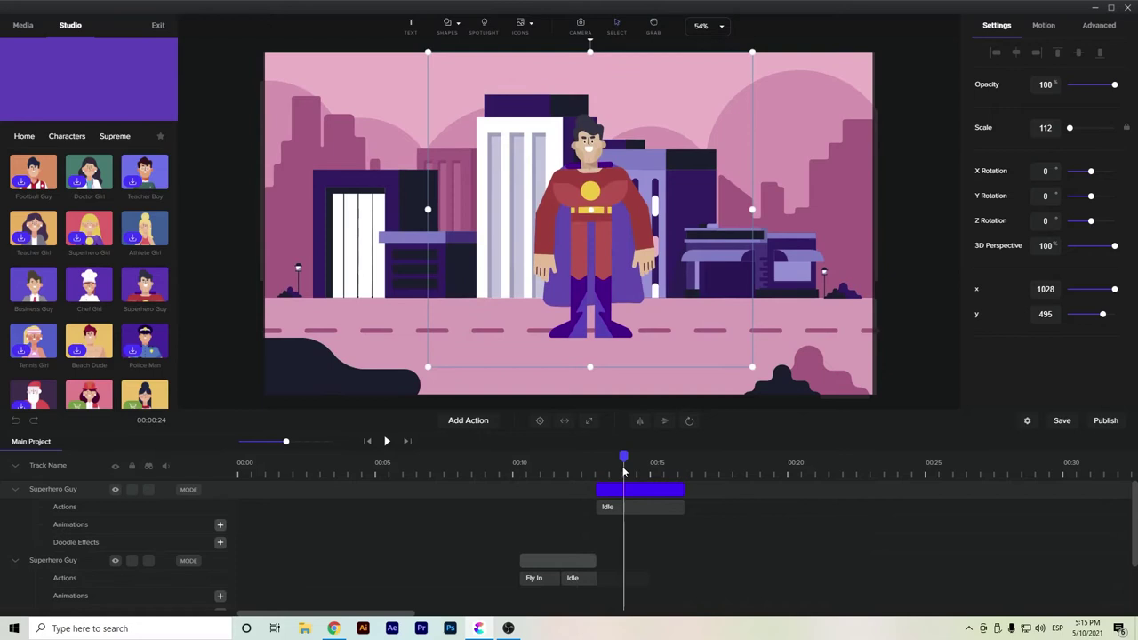
Step: Change the second Superhero Guy's Idle action to Drinking and scrub through it
left_click(652, 511)
left_click(500, 424)
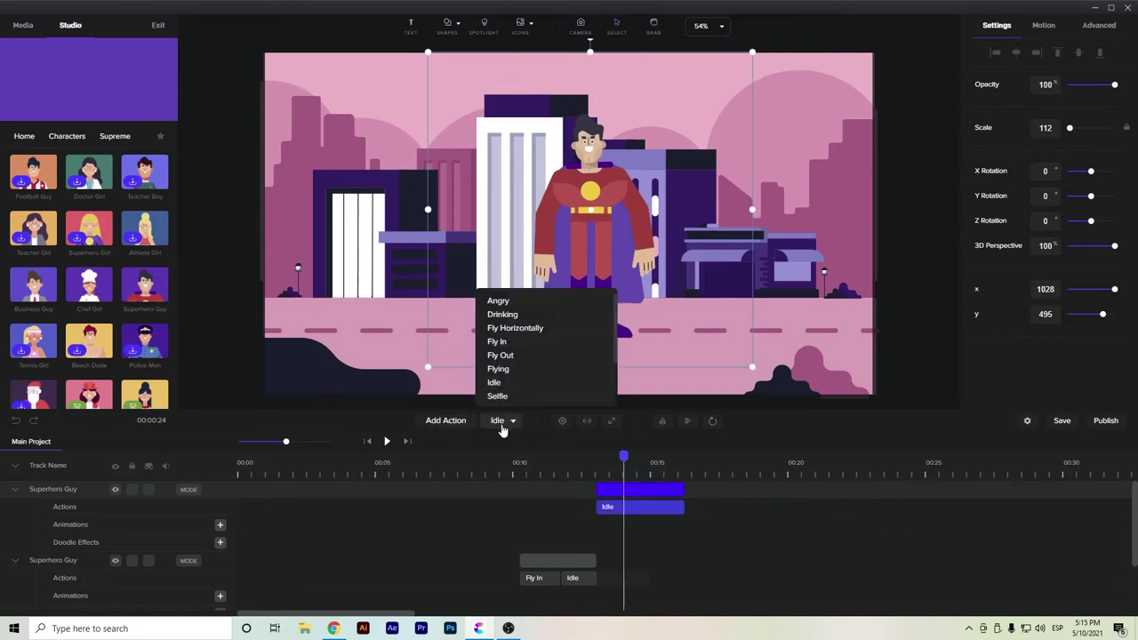
left_click(502, 314)
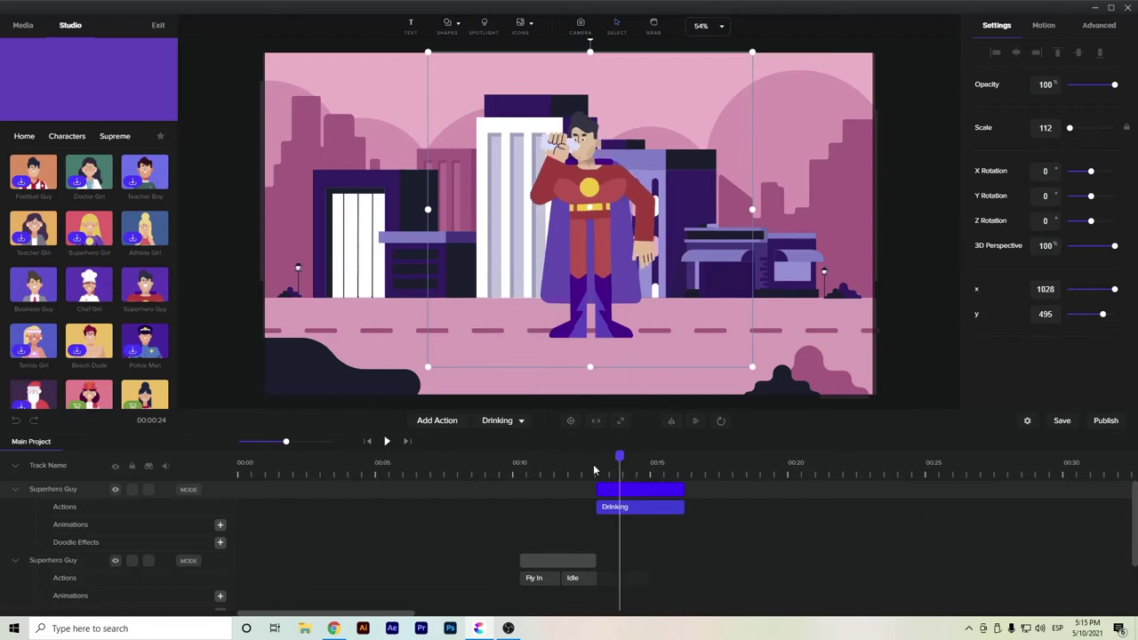
left_click_drag(619, 456, 681, 455)
Step: Try the Wave action on the second Superhero Guy, scrub through it and switch the action back to Drinking
left_click(488, 423)
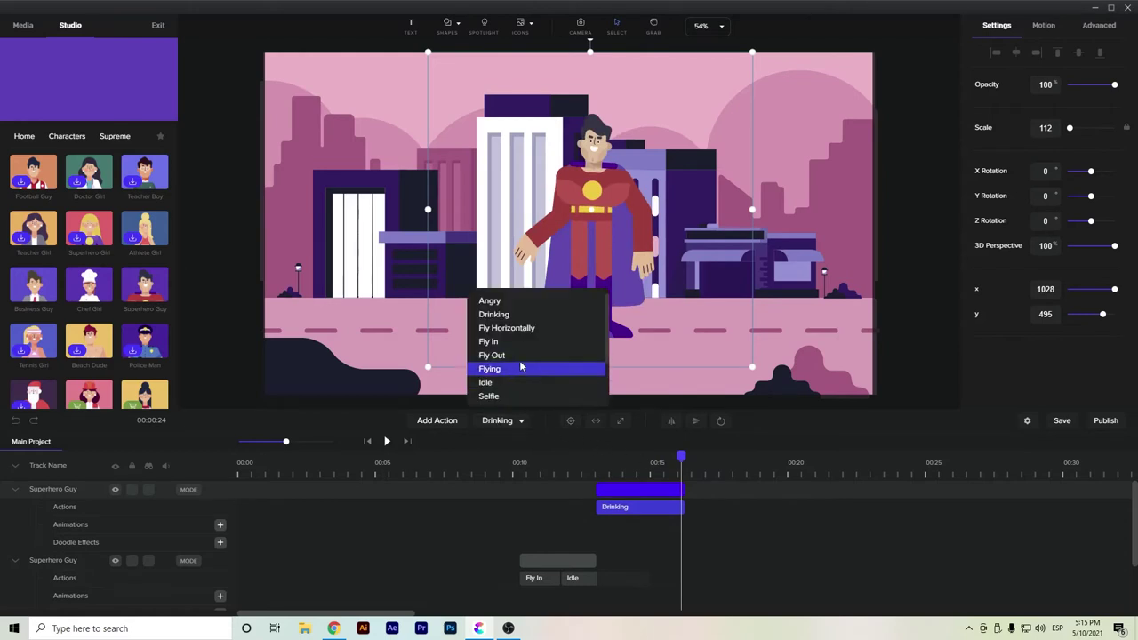
scroll(521, 357, "down", 2)
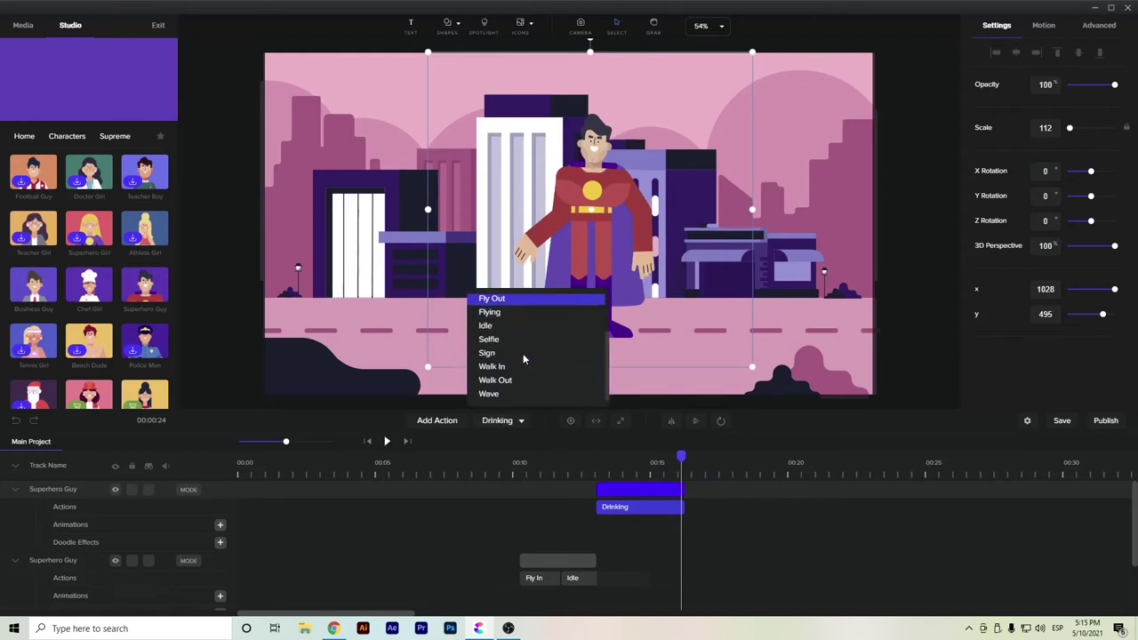
left_click(490, 393)
left_click_drag(677, 455, 635, 455)
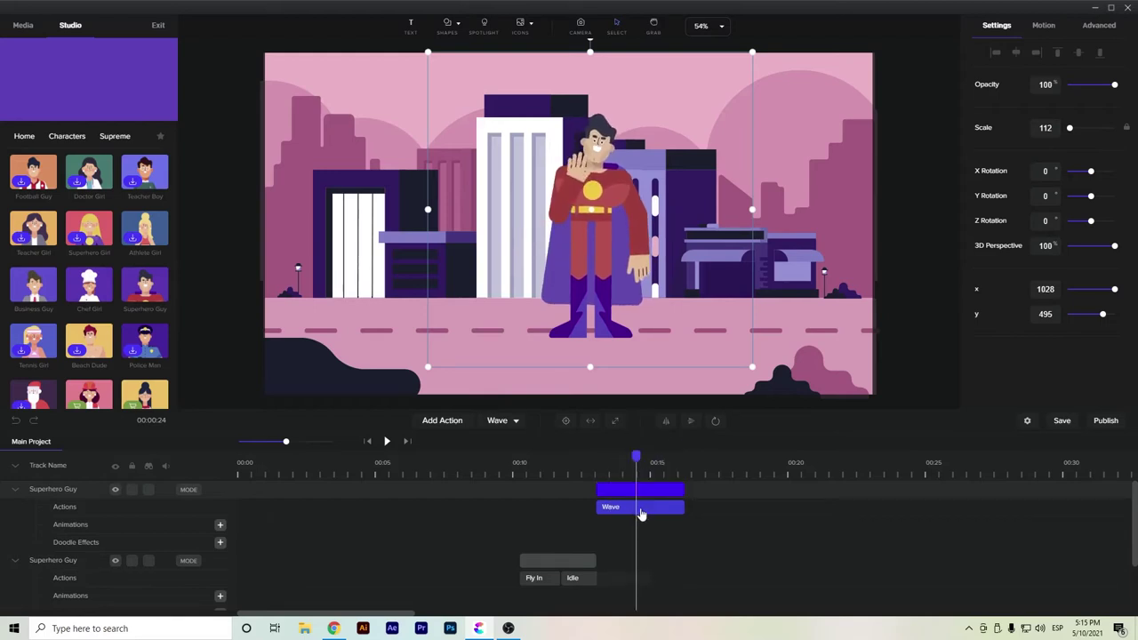
left_click(516, 424)
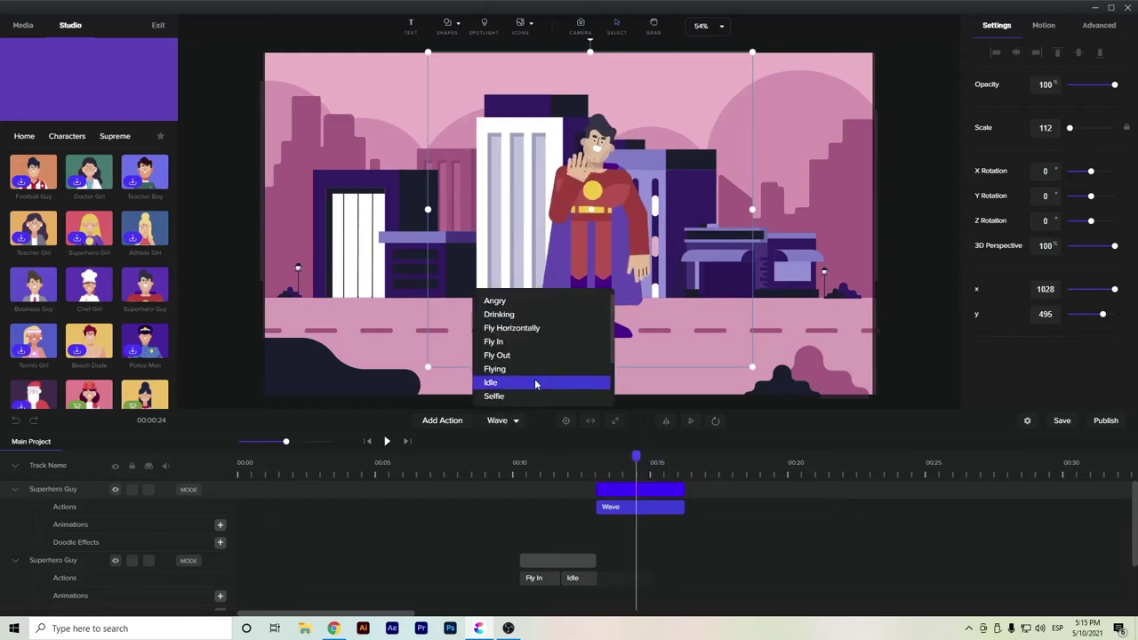
left_click(523, 314)
Step: Add a Fly Out action after the second Superhero Guy's Drinking action and scrub past its end
left_click(437, 420)
scroll(459, 356, "down", 2)
scroll(454, 362, "up", 2)
left_click(453, 356)
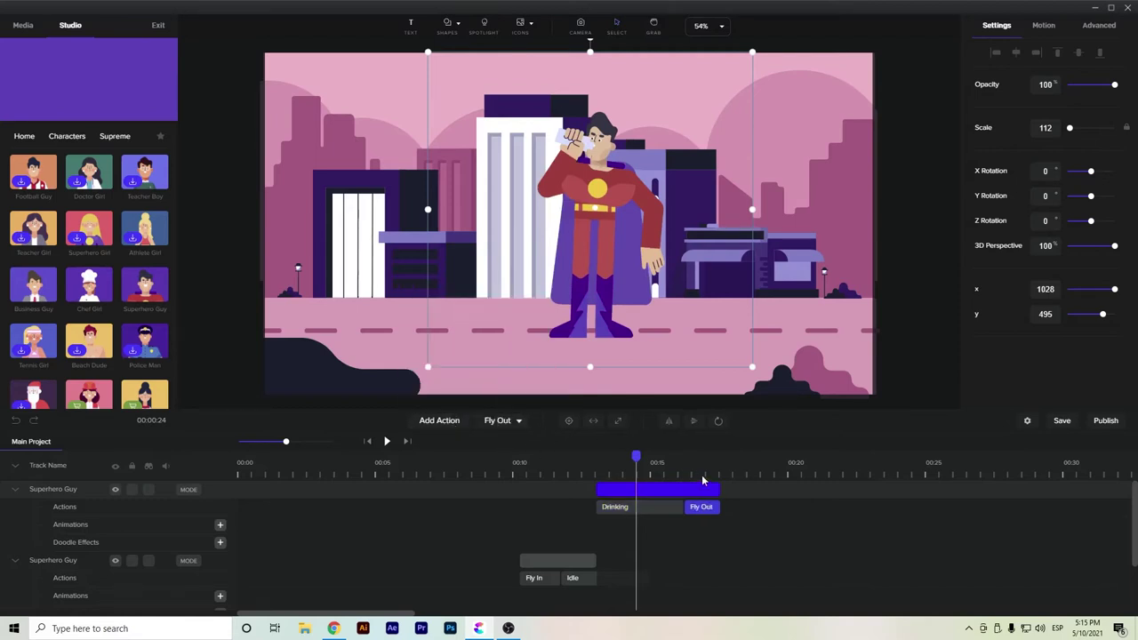
left_click_drag(638, 455, 729, 478)
Step: Unlock the CITY BACKGROUND track and open its layers for editing
scroll(731, 506, "down", 2)
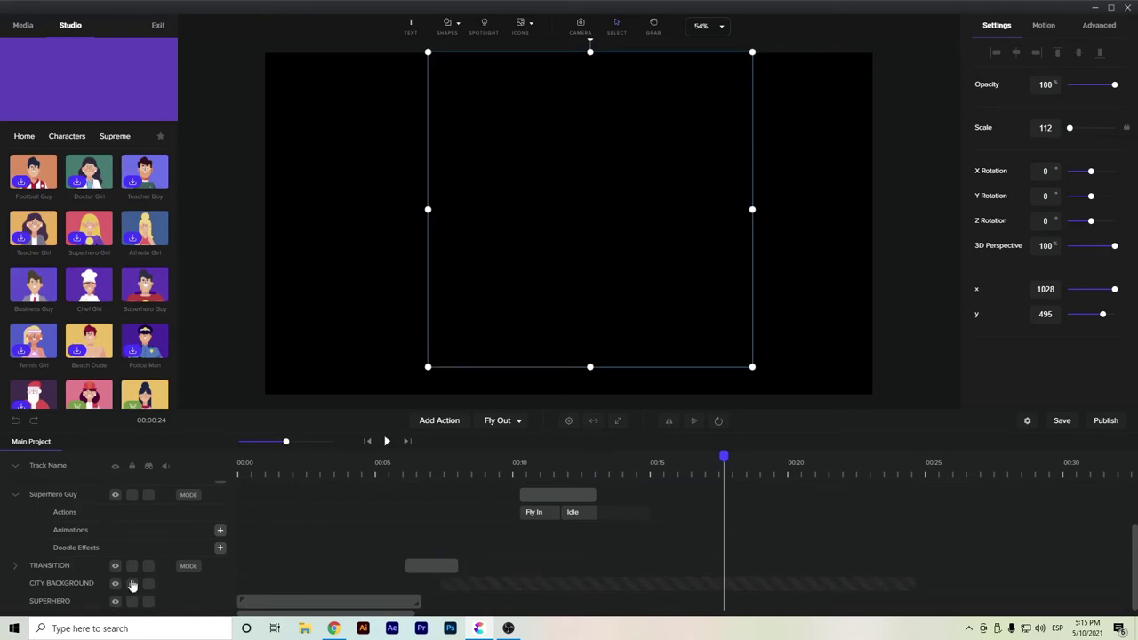
left_click(690, 589)
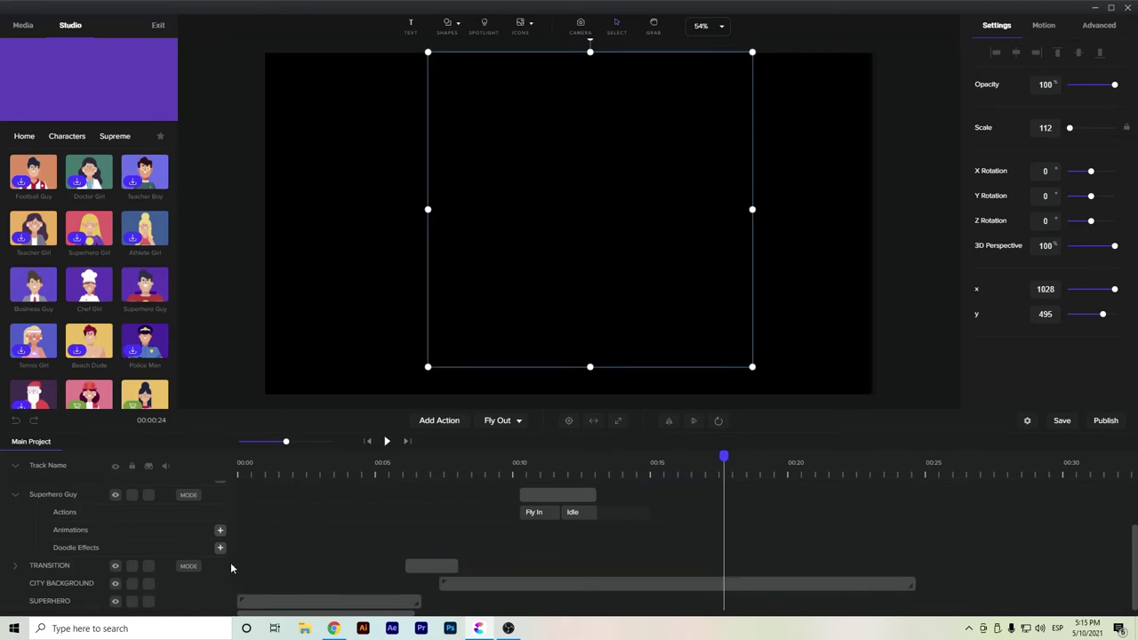
double_click(548, 589)
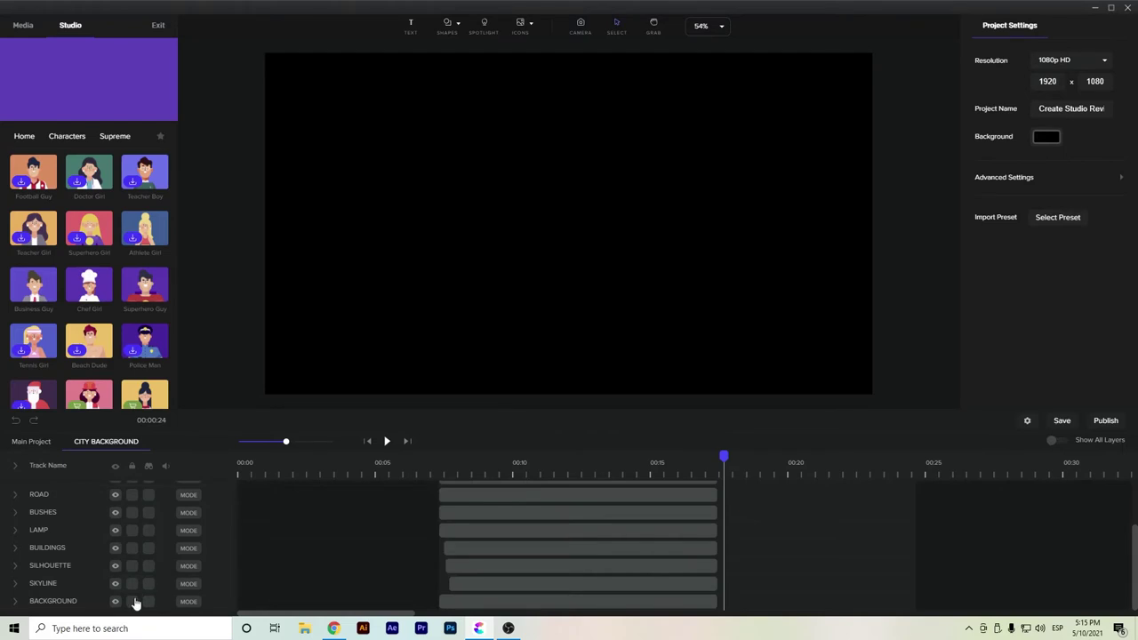
Step: Select all layers of the city background and extend them to the group's end at about 24.5 seconds
left_click(588, 548)
scroll(589, 542, "up", 2)
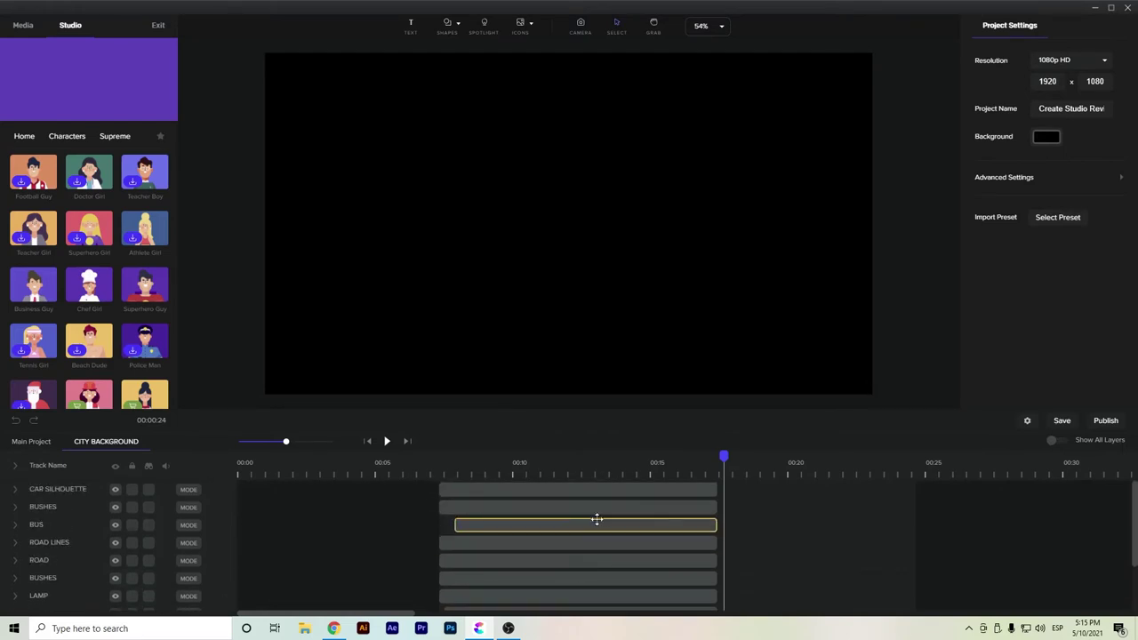
left_click(555, 487)
scroll(559, 502, "down", 2)
left_click(600, 603)
key("ctrl+a")
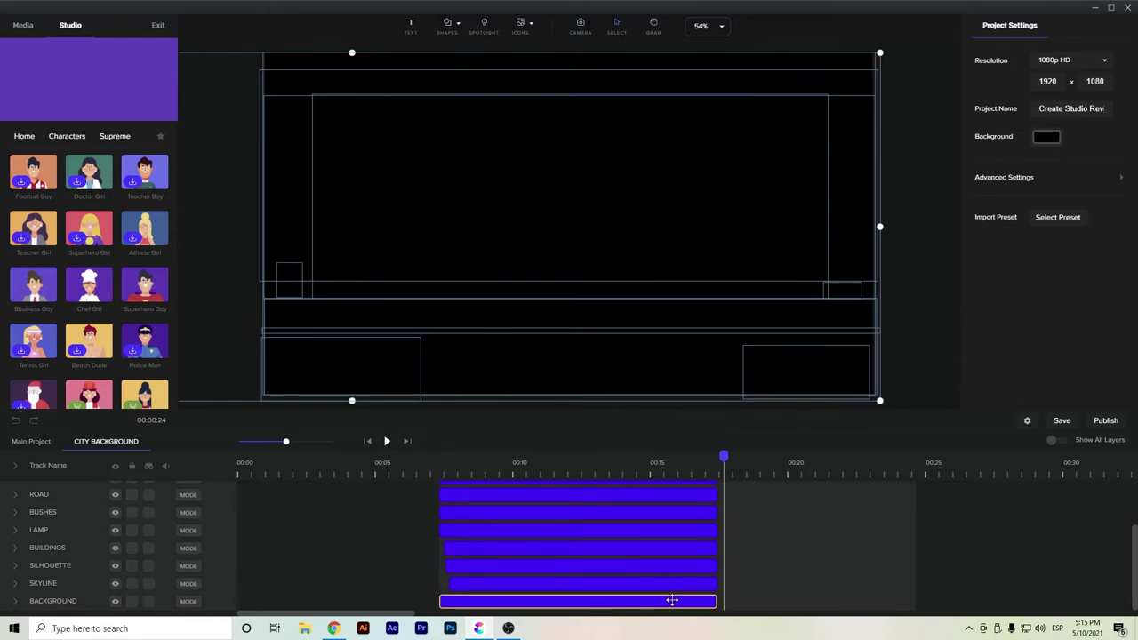
left_click_drag(718, 608, 919, 604)
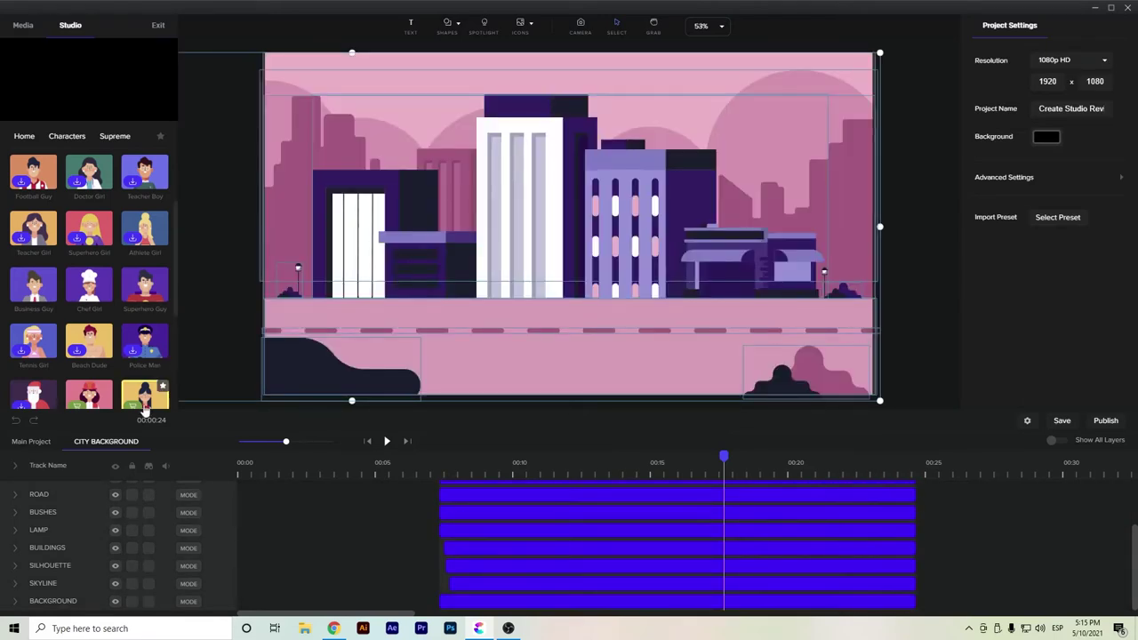
Step: Return to the main project and scrub through the Superhero Guy sequence from about 11 to 19 seconds
left_click(31, 441)
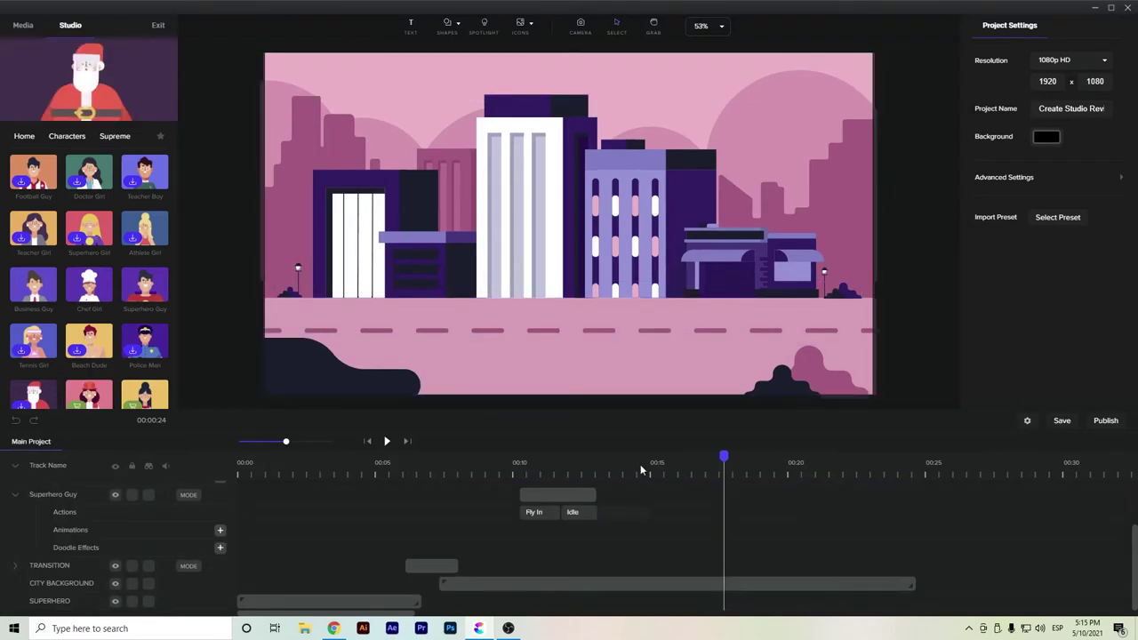
left_click(636, 466)
left_click(550, 459)
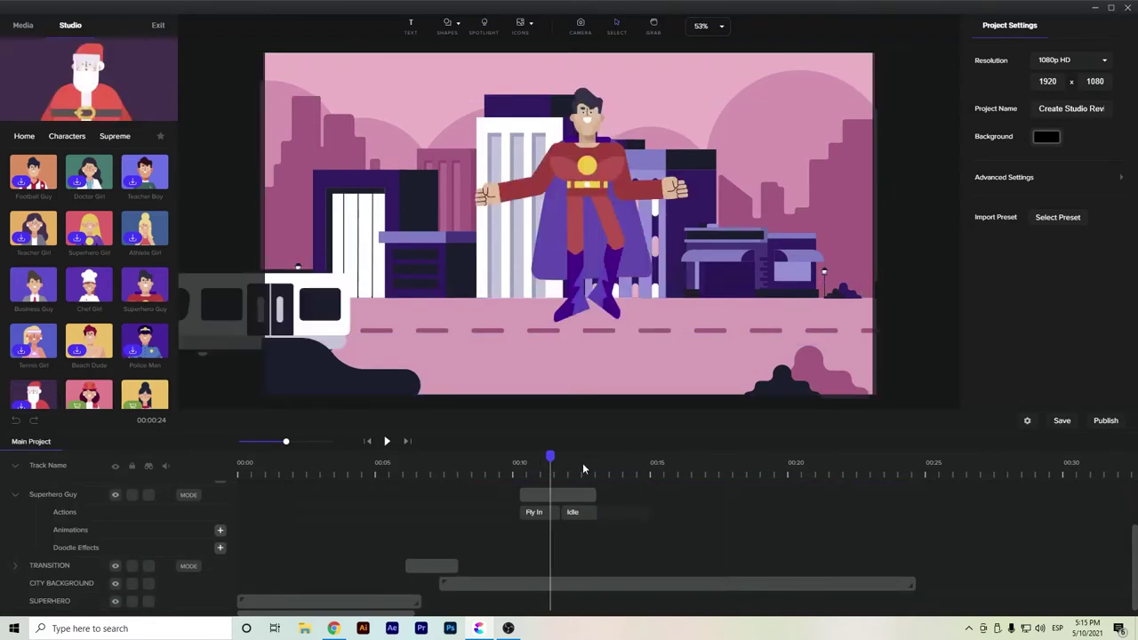
left_click_drag(551, 457, 766, 476)
Step: Collapse both Superhero Guy tracks and move the playhead to about 18 seconds, just after the Fly Out
scroll(752, 498, "up", 3)
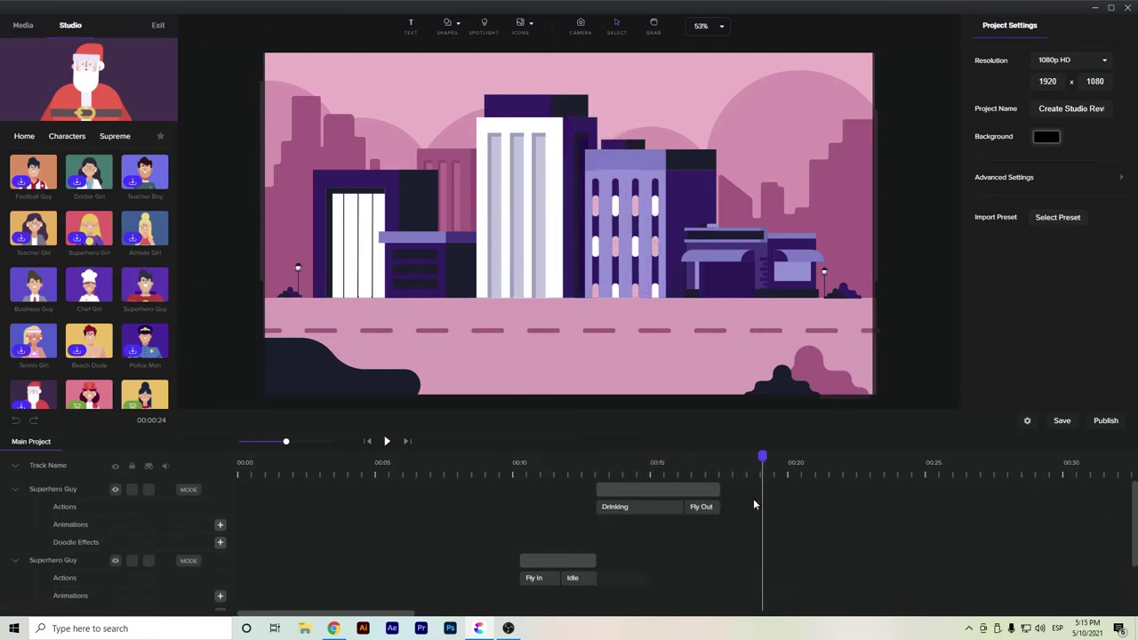
left_click(14, 489)
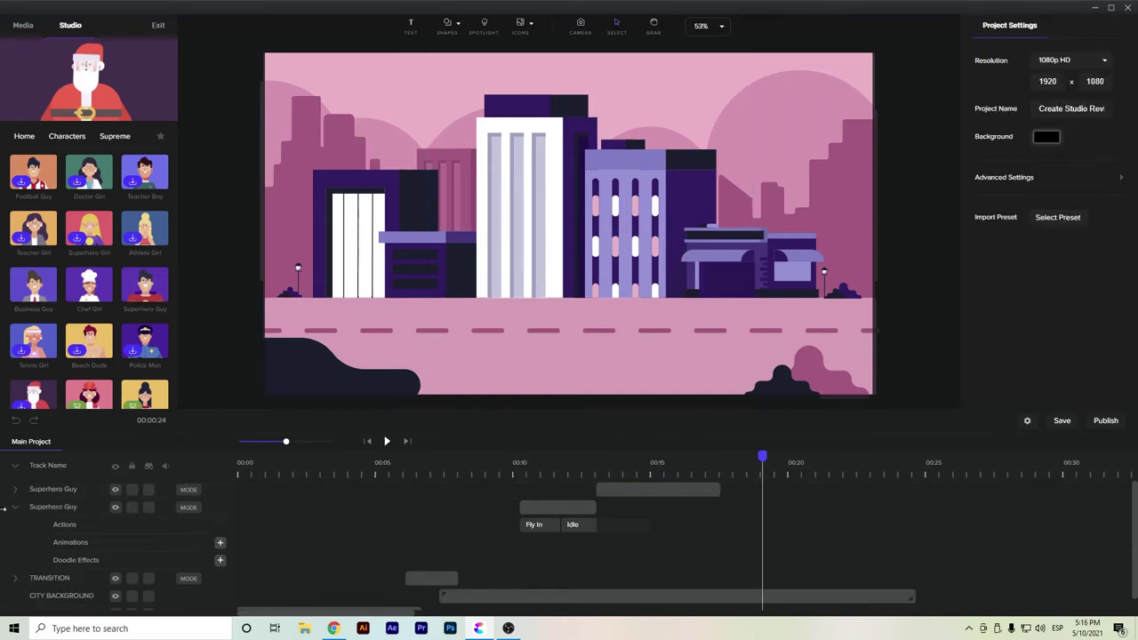
left_click(15, 512)
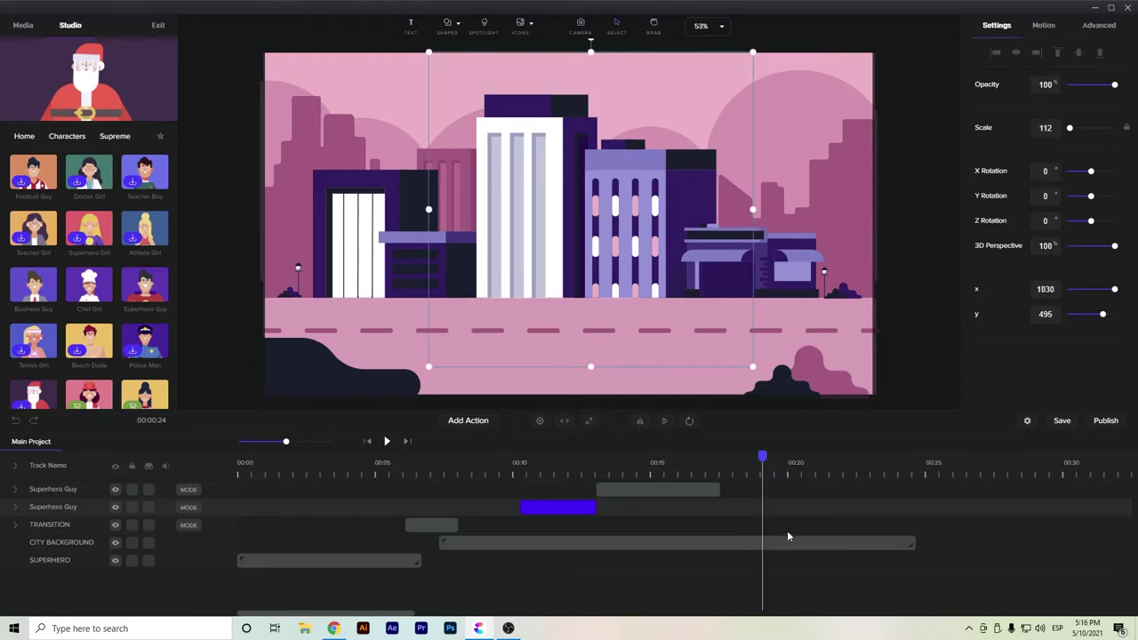
left_click_drag(764, 455, 739, 513)
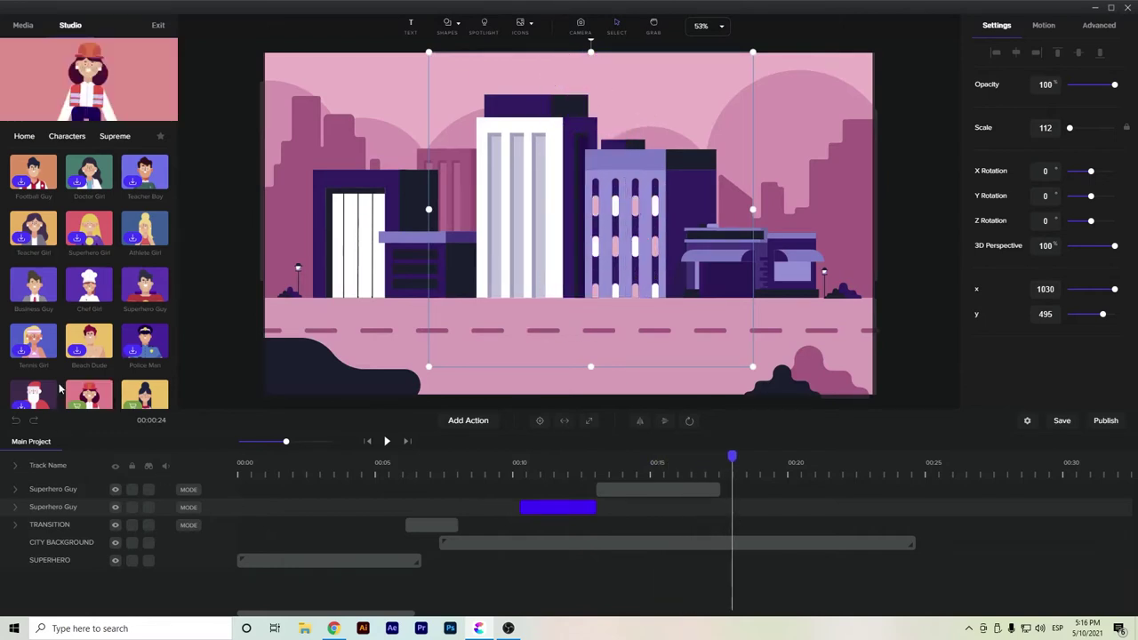
Step: Add the Circle Colors transition from the In transitions to the project at the playhead, downloading it first
left_click(33, 135)
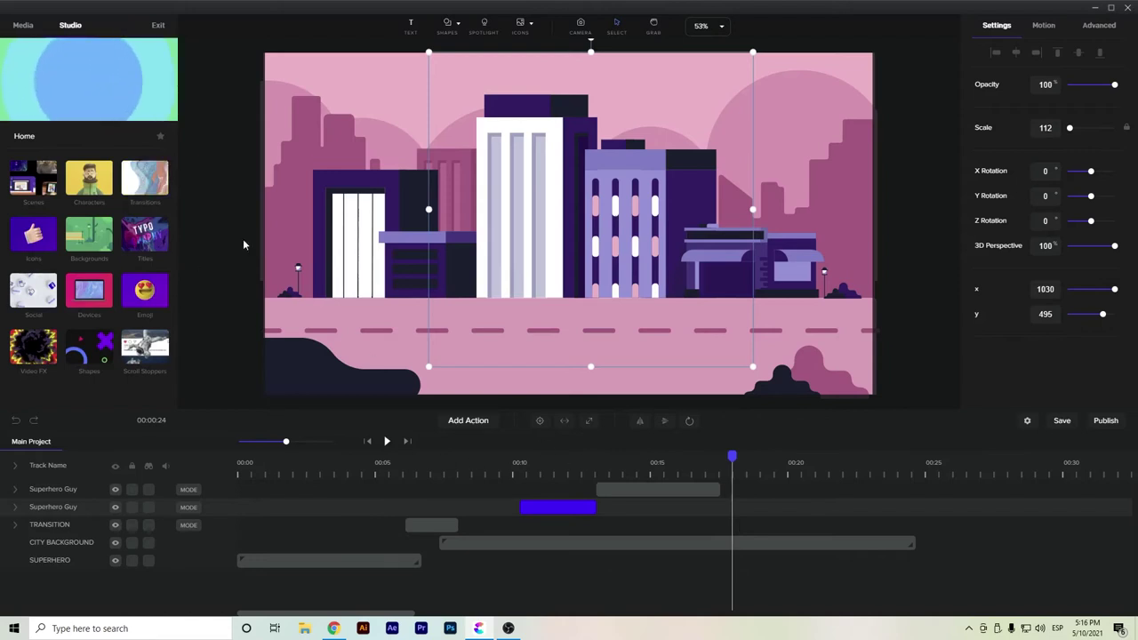
left_click(145, 188)
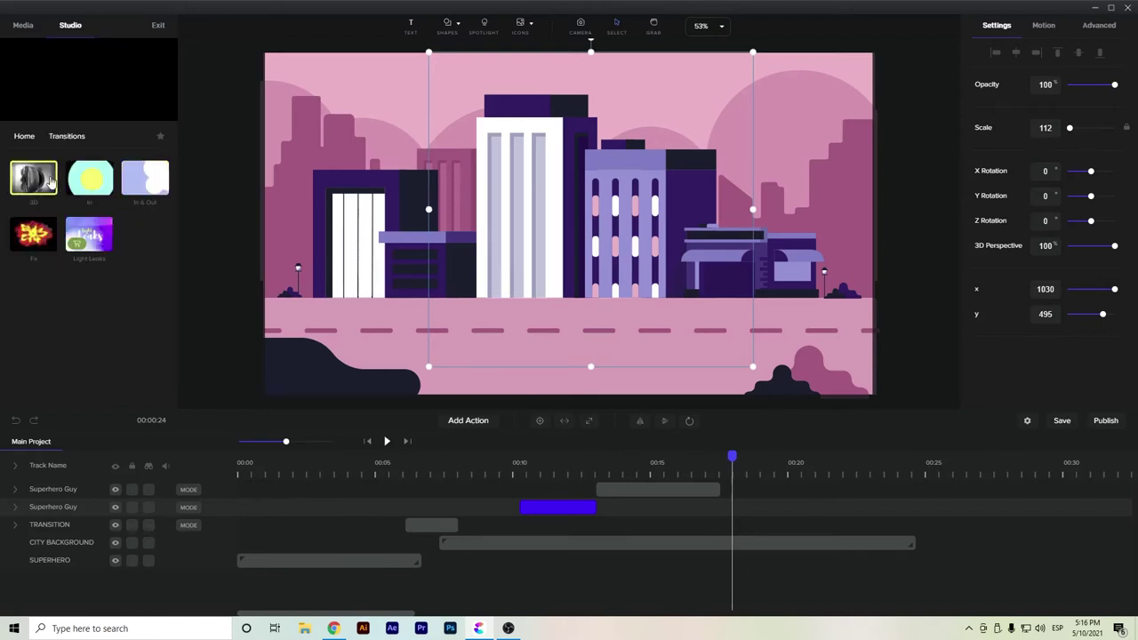
left_click(145, 177)
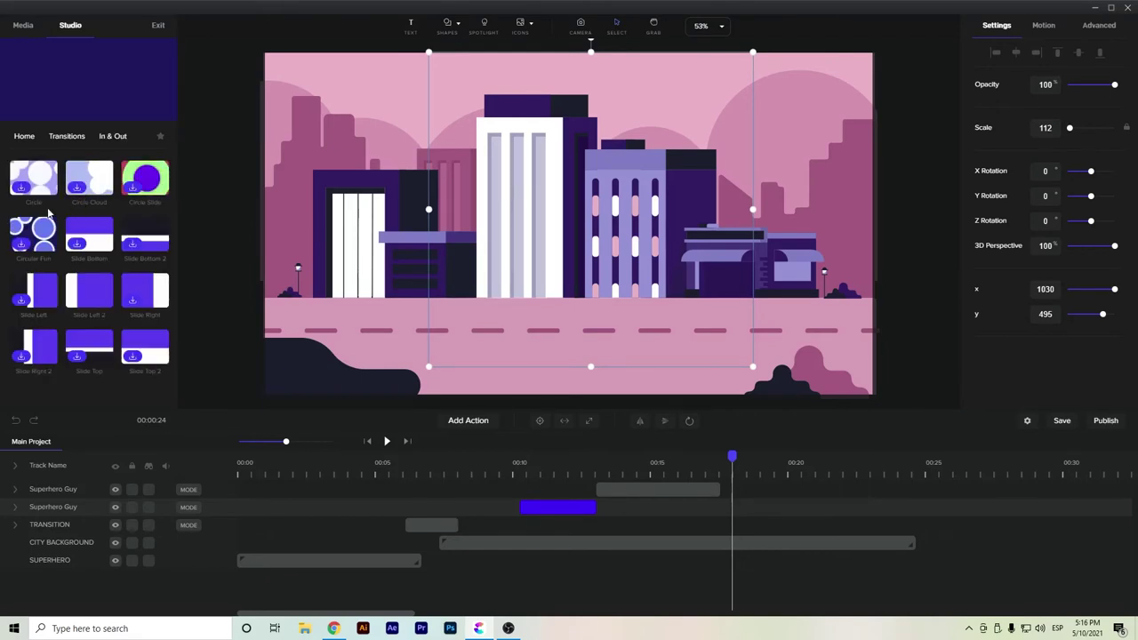
left_click(77, 138)
left_click(89, 178)
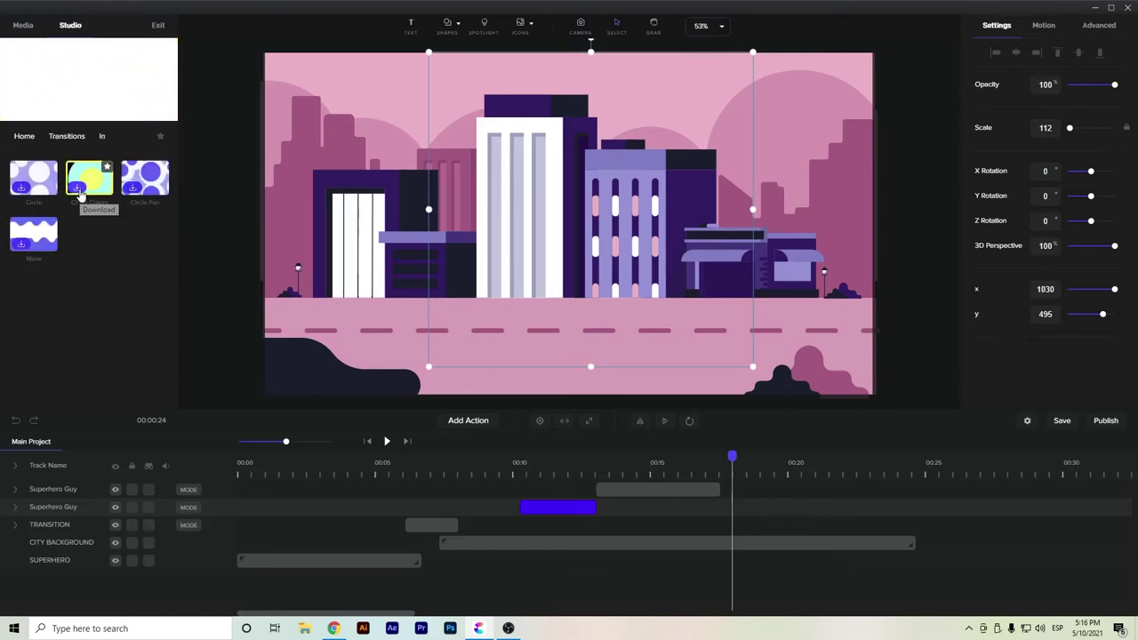
left_click(79, 189)
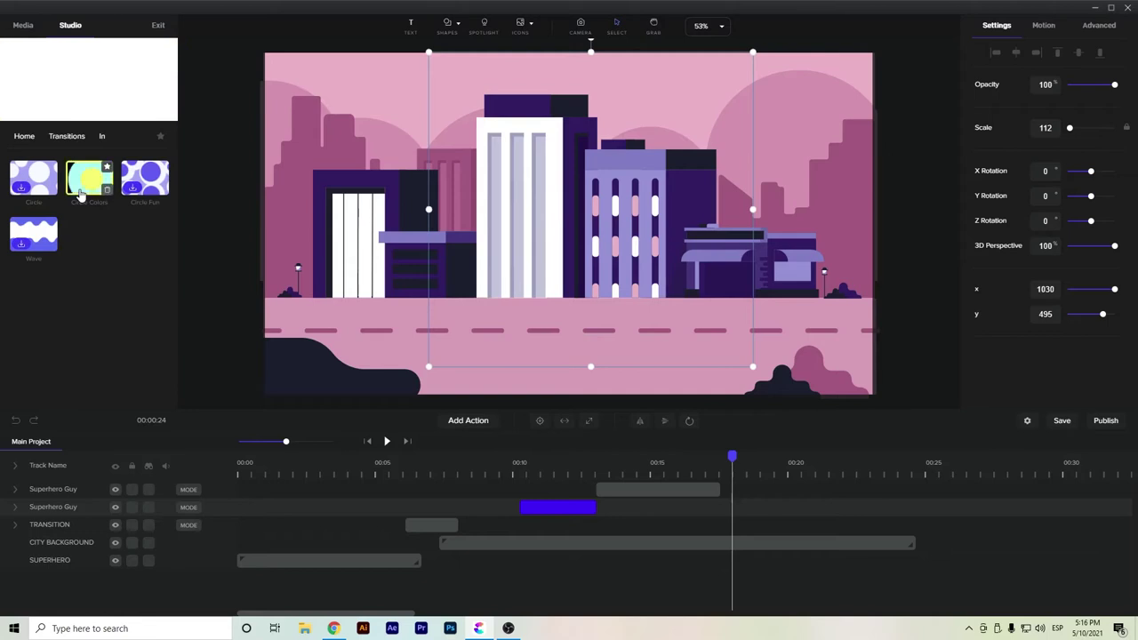
left_click(80, 194)
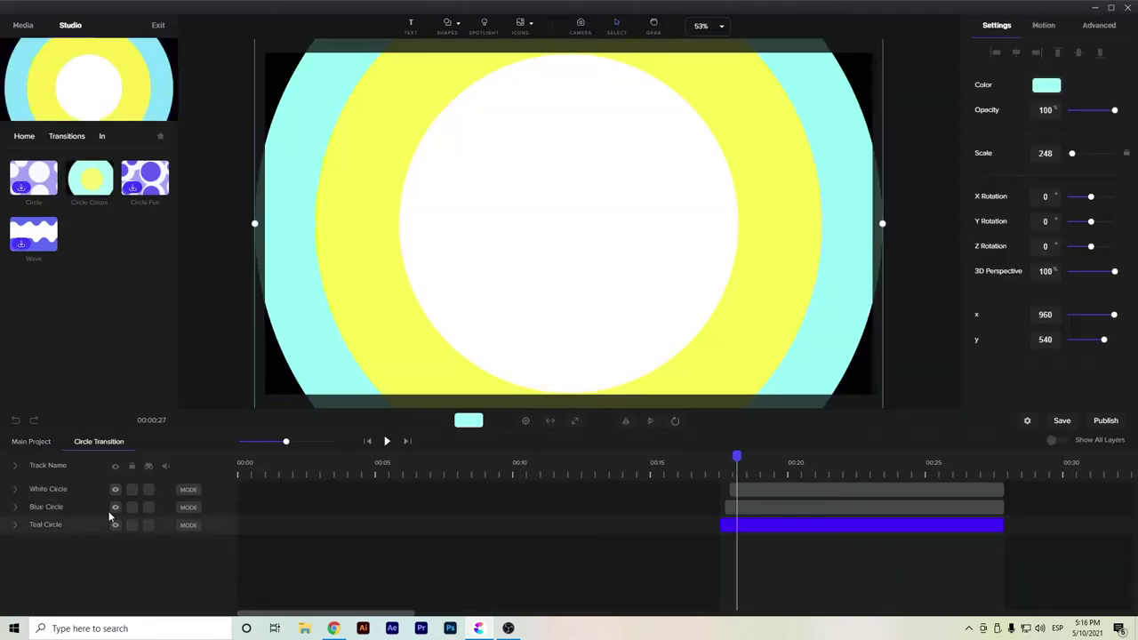
Step: Recolor the Teal Circle layer of the circle transition to red #C42828
left_click(1057, 85)
left_click(1033, 138)
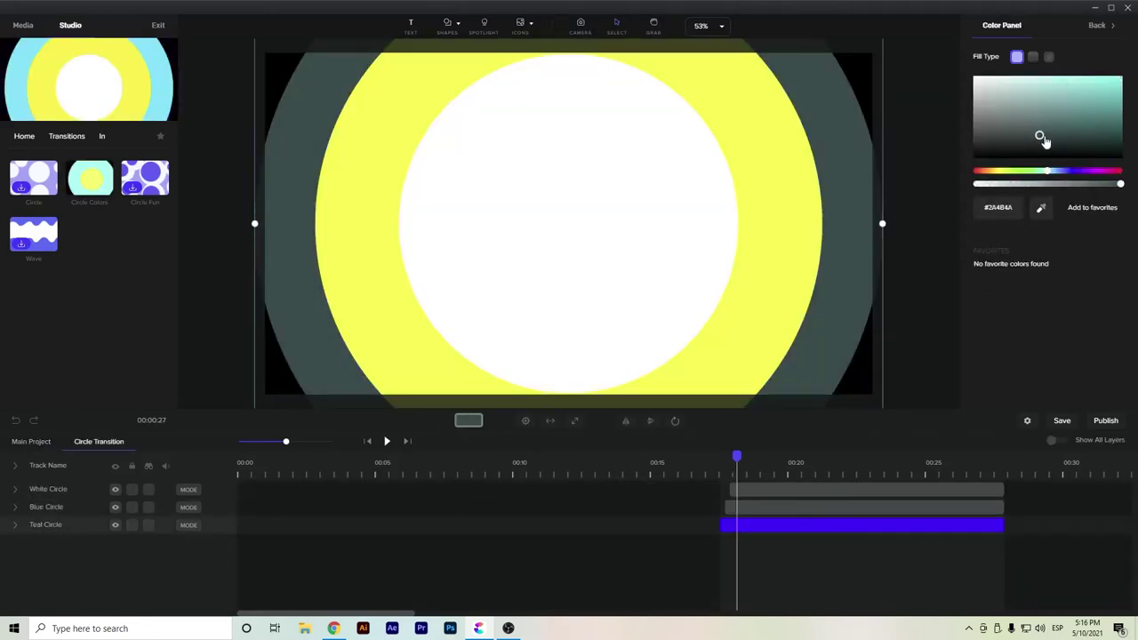
left_click(1077, 172)
left_click_drag(1077, 173, 1122, 174)
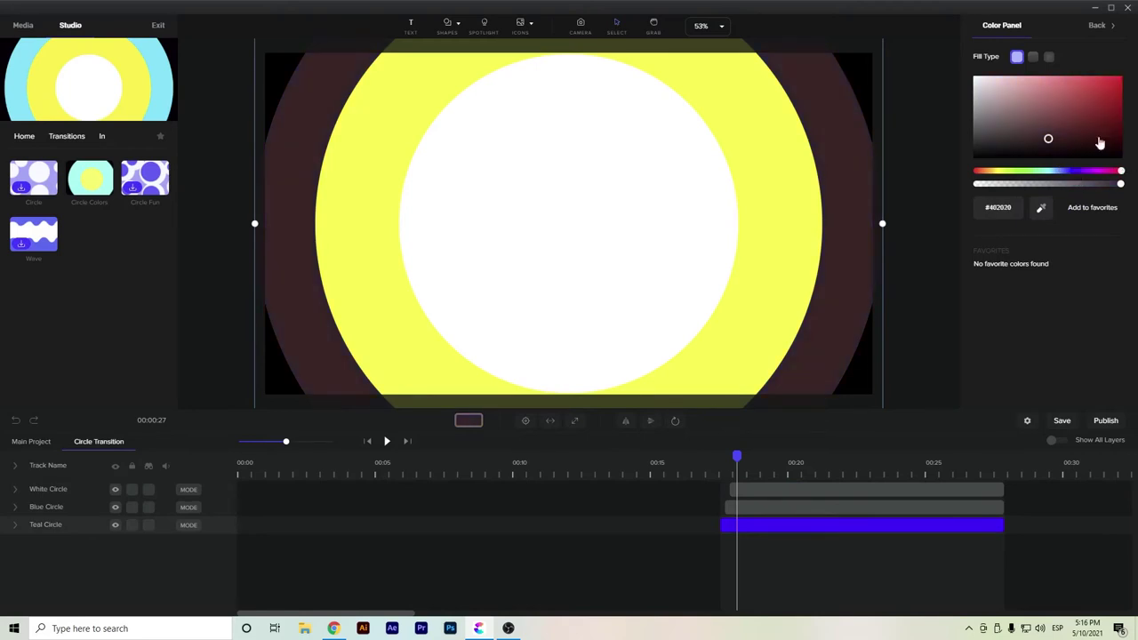
left_click(1093, 98)
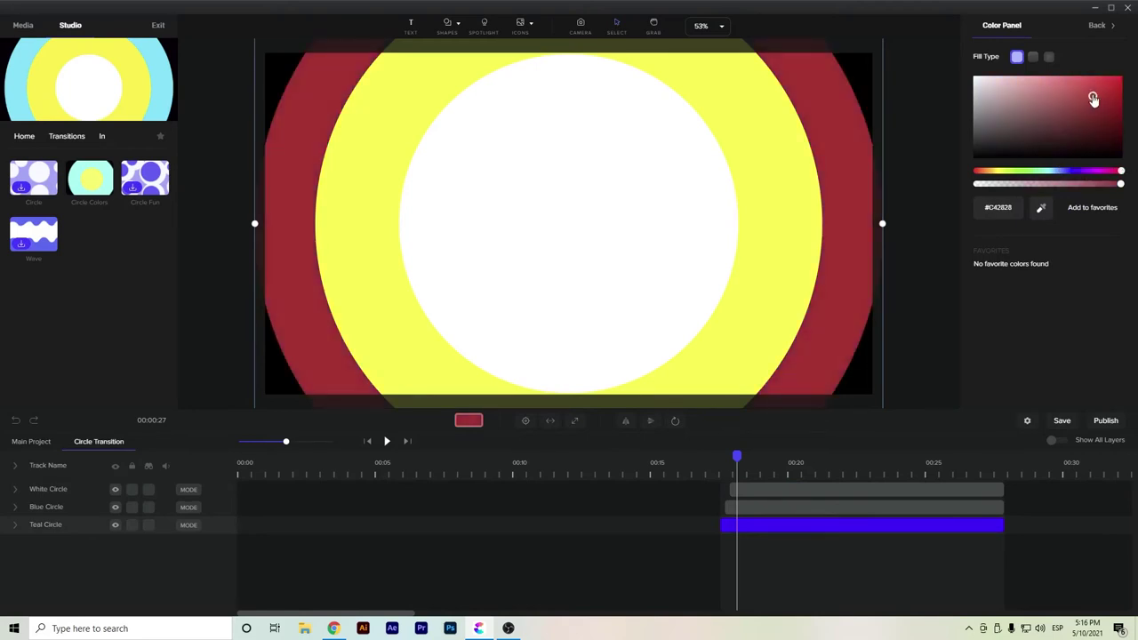
Step: Recolor the Blue Circle layer to dark blue #183686, and return to the start of the main project
left_click(733, 507)
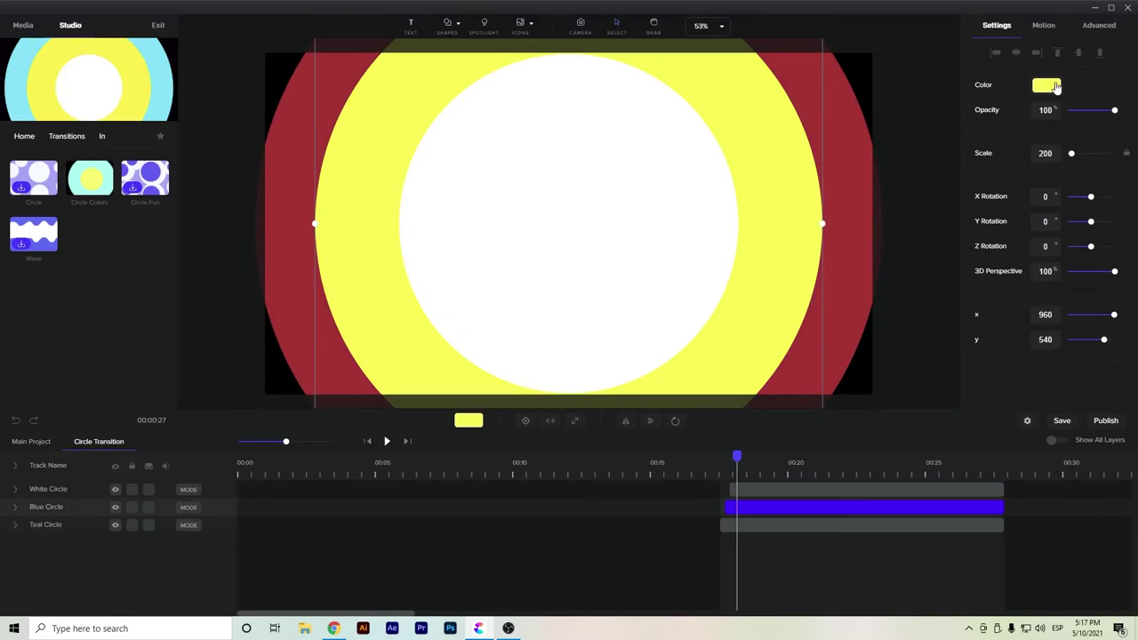
left_click(1049, 85)
left_click_drag(1045, 172, 1069, 175)
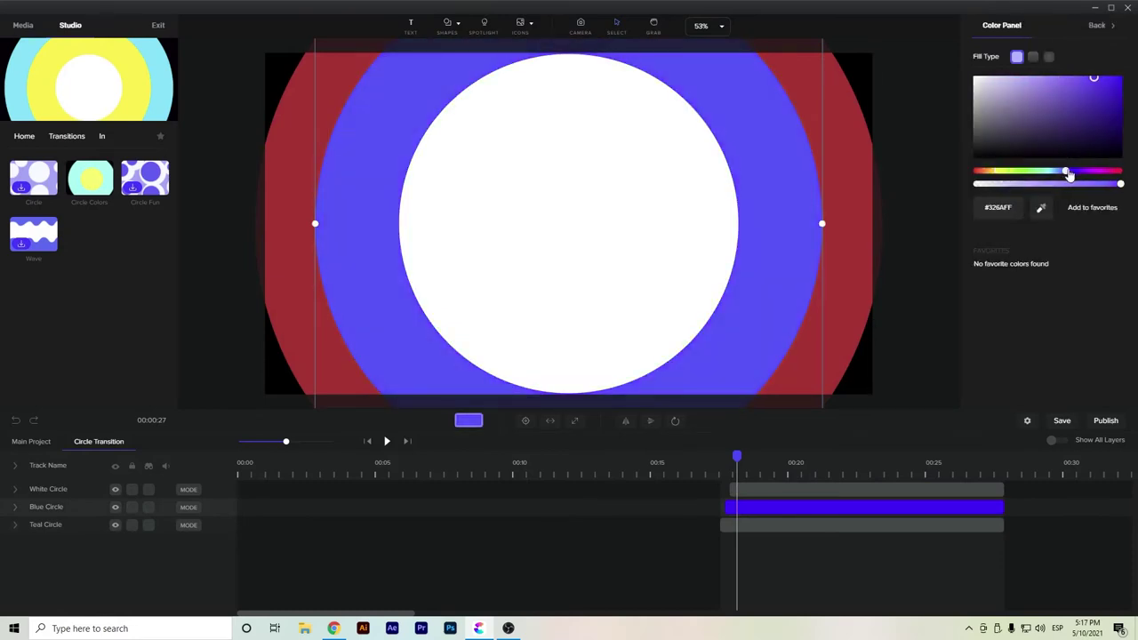
left_click_drag(1095, 110, 1097, 119)
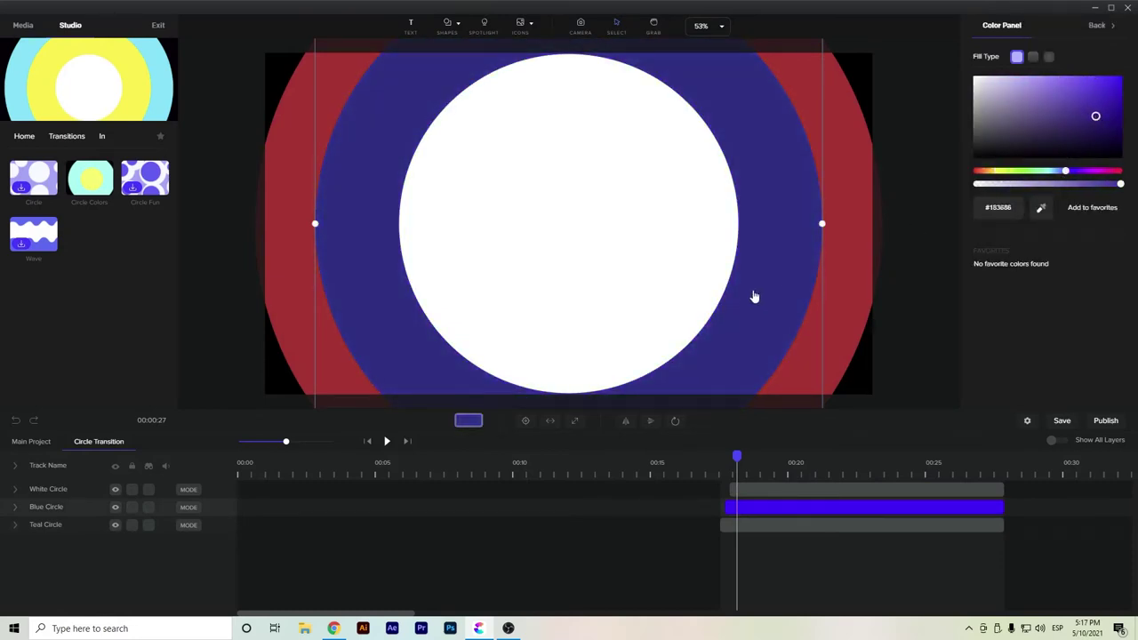
left_click(31, 442)
left_click_drag(737, 459, 211, 489)
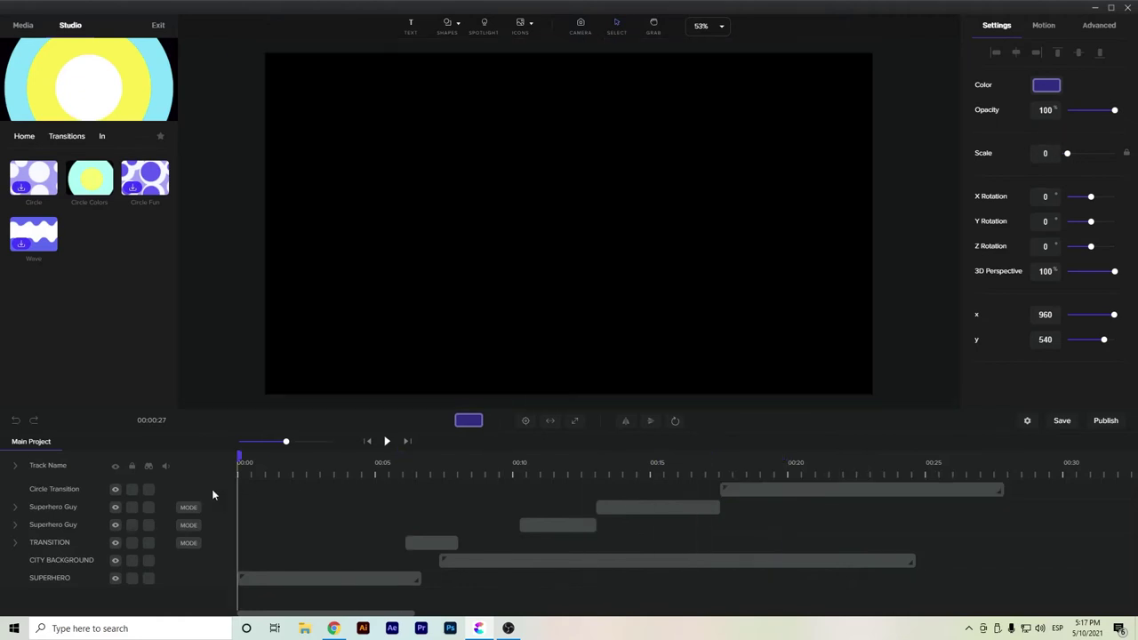
Step: Download the first explosion from the Video FX transitions and place it on the timeline starting at about 17 seconds
left_click(27, 142)
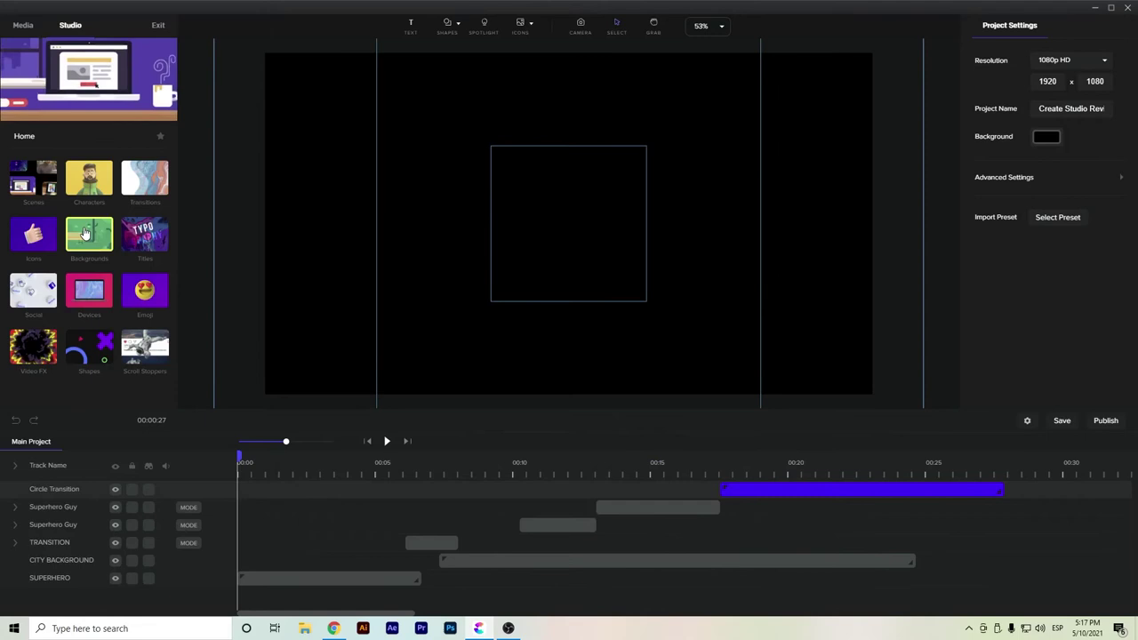
left_click(94, 372)
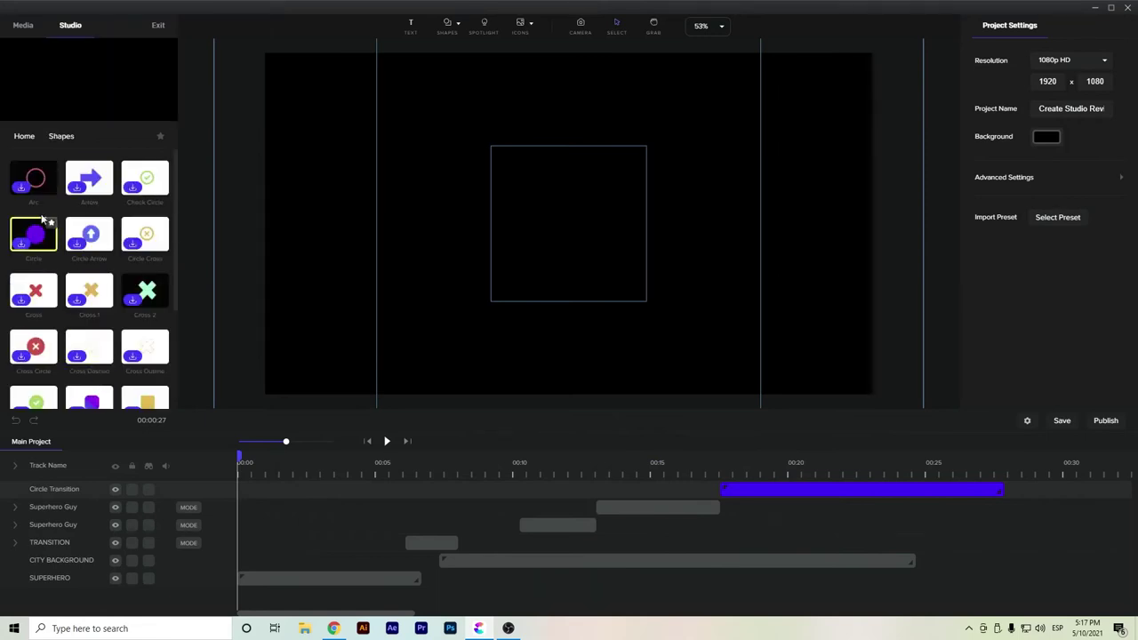
left_click(25, 135)
left_click(40, 344)
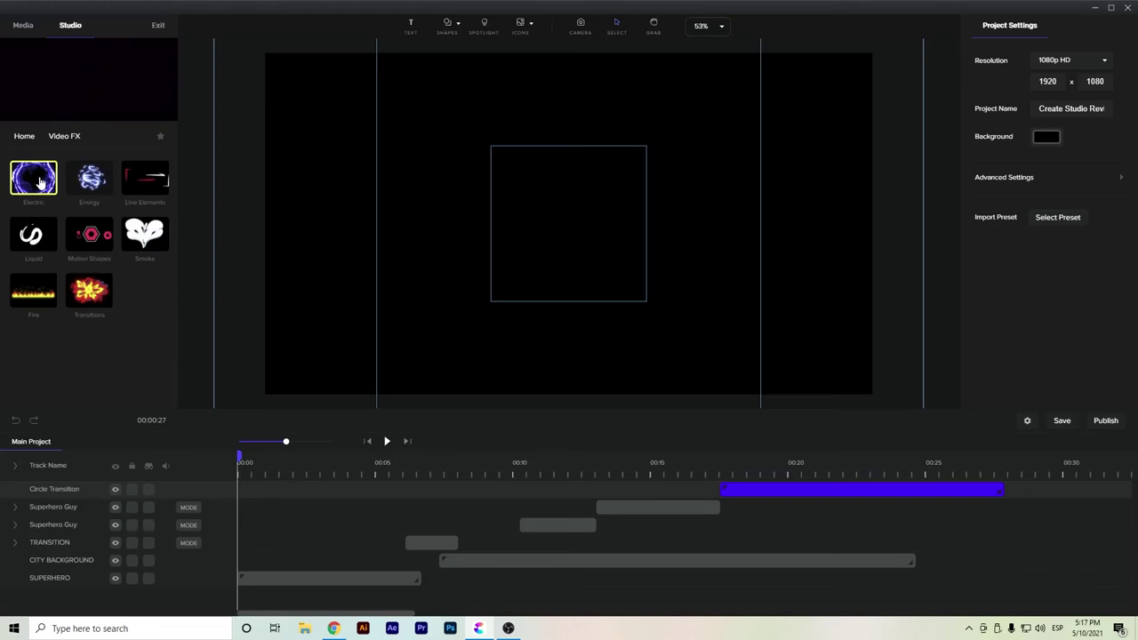
left_click(92, 294)
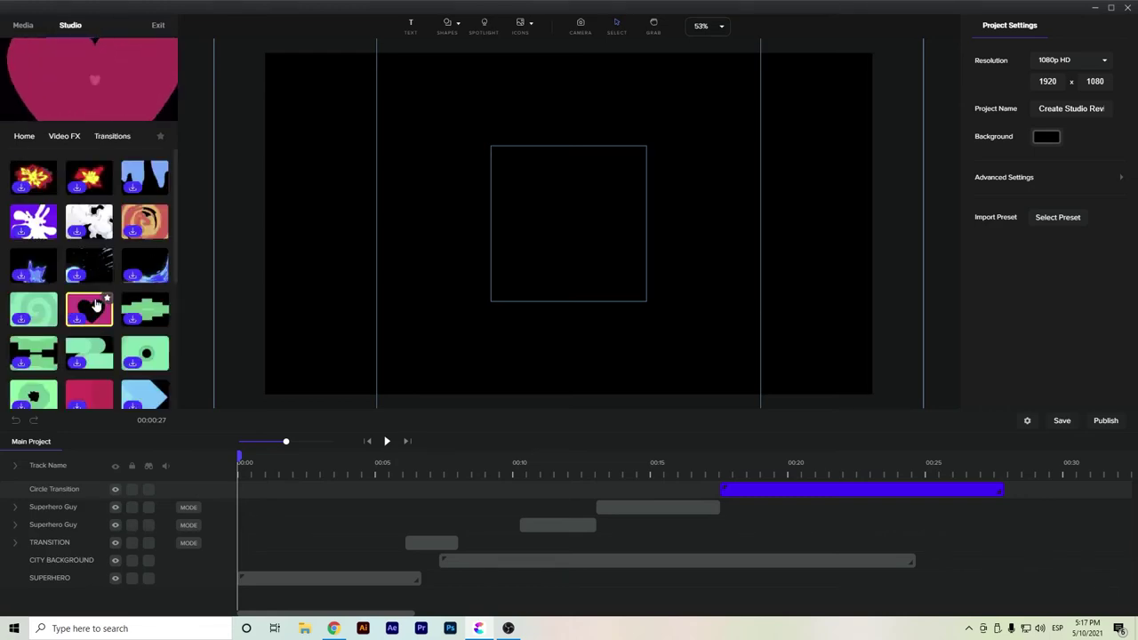
left_click(20, 186)
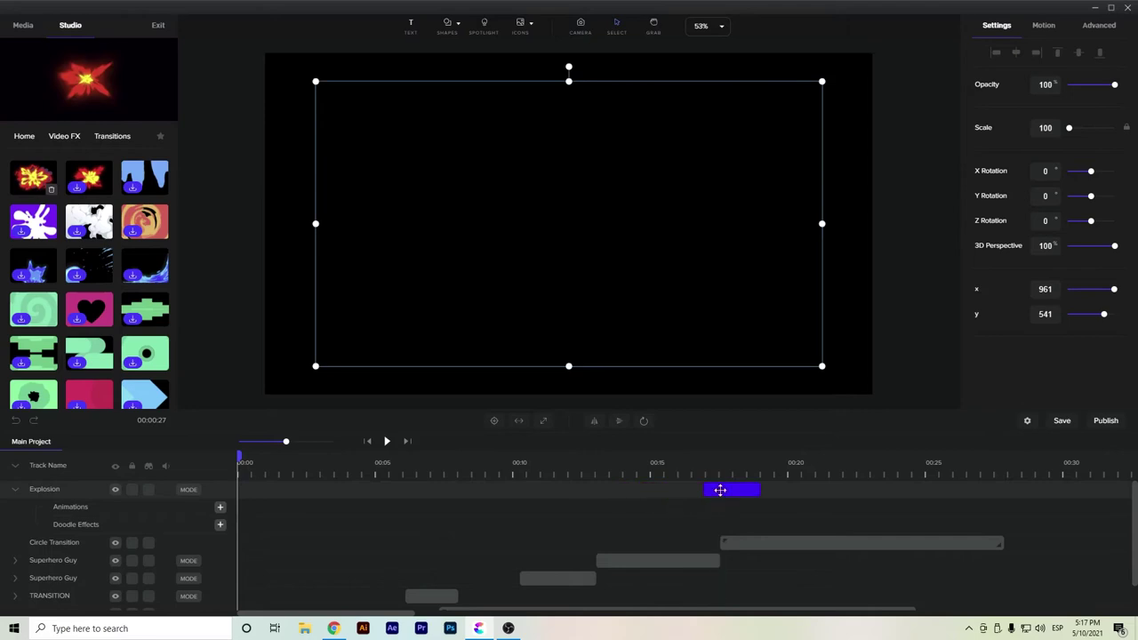
Step: Move the Circle Transition to start at about 20 seconds and scrub into the explosion
left_click(693, 466)
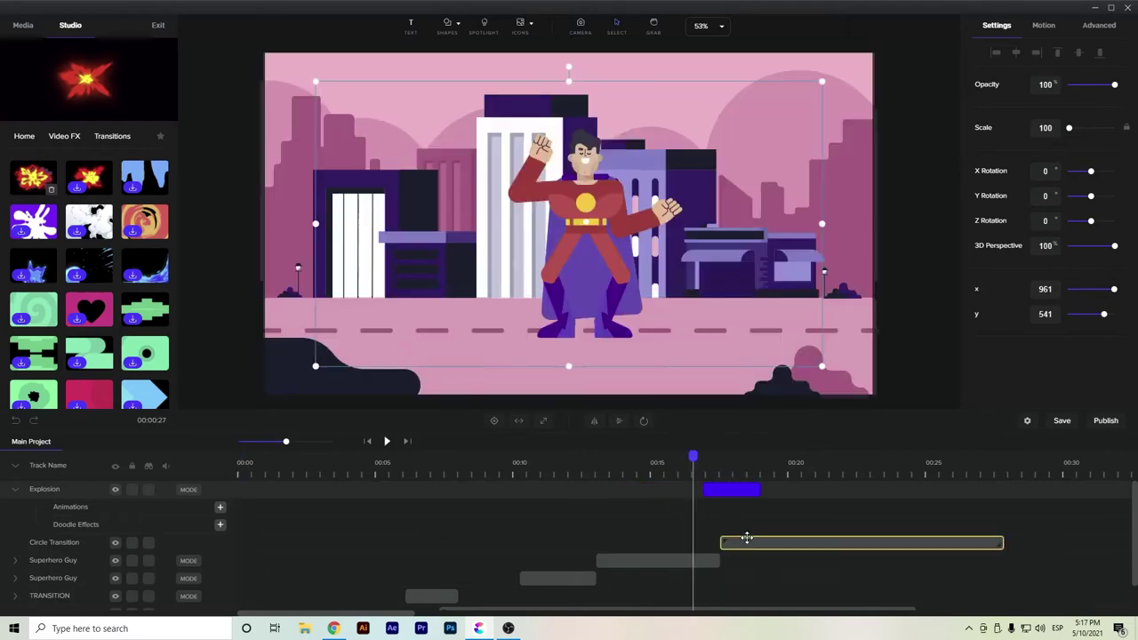
left_click_drag(744, 538, 811, 543)
left_click_drag(694, 464, 723, 475)
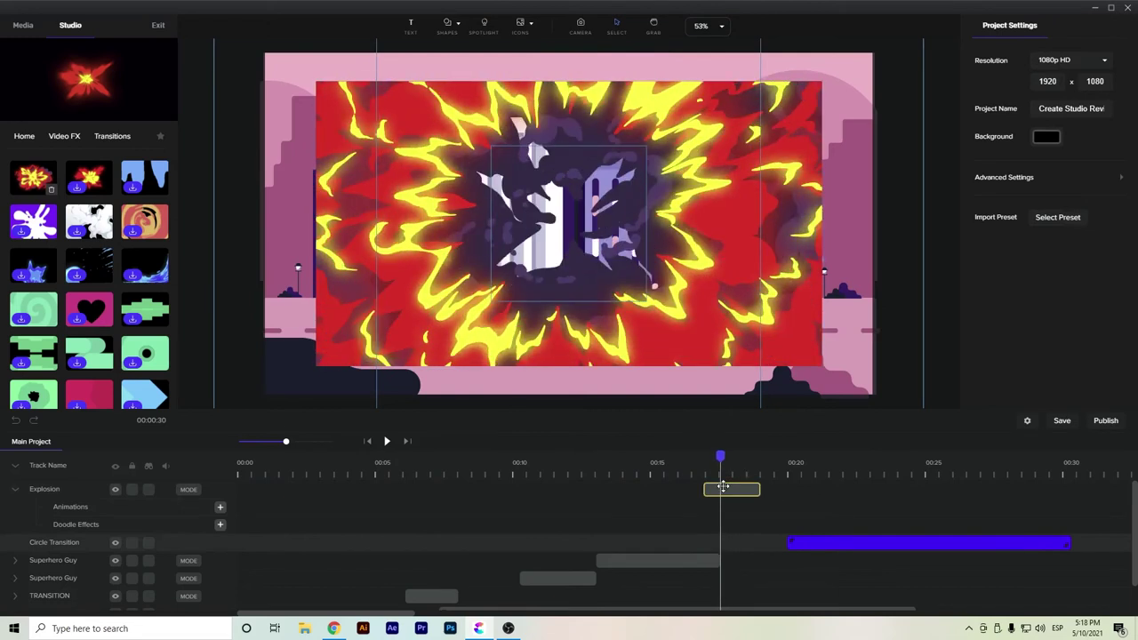
Step: Enlarge the Explosion clip to a scale of 122 so it covers the whole frame
left_click(731, 490)
left_click(16, 491)
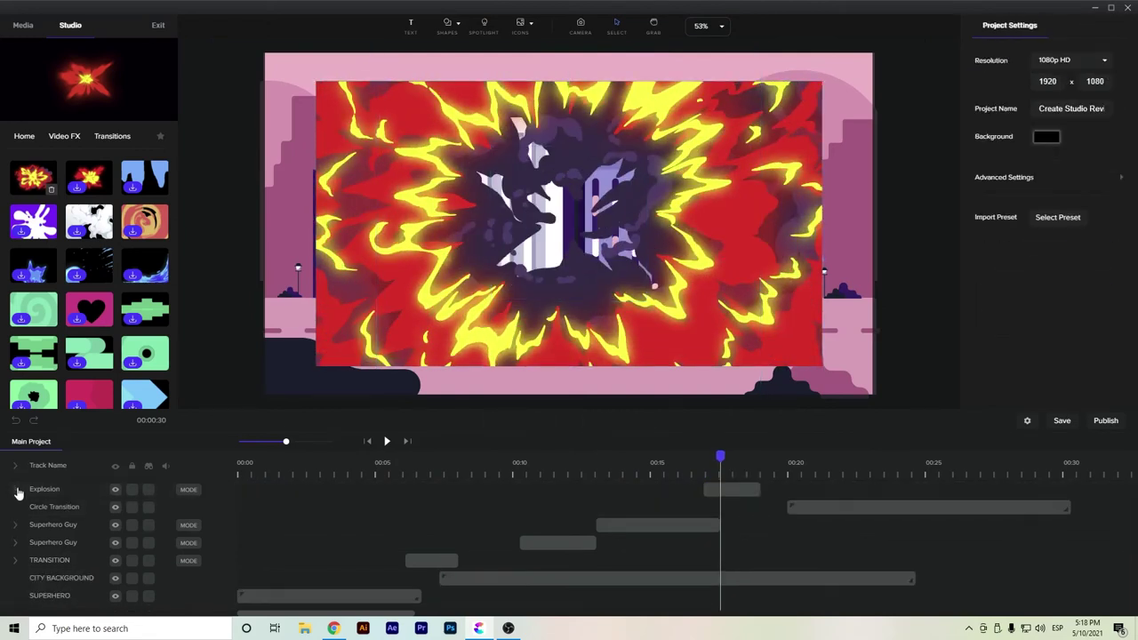
left_click(17, 491)
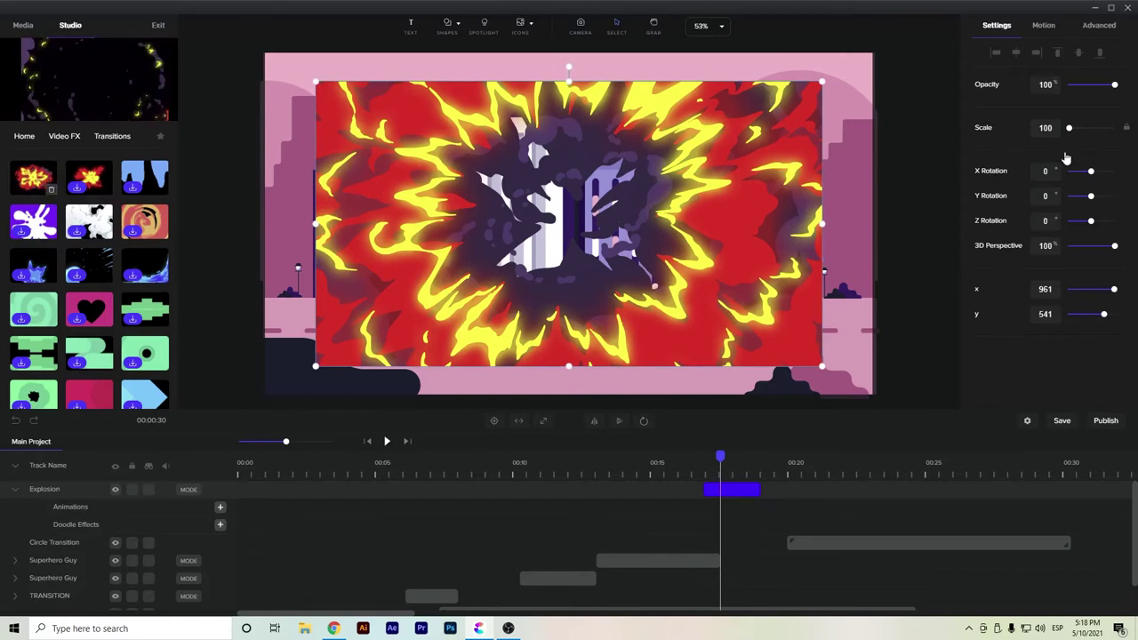
left_click_drag(1069, 128, 1073, 142)
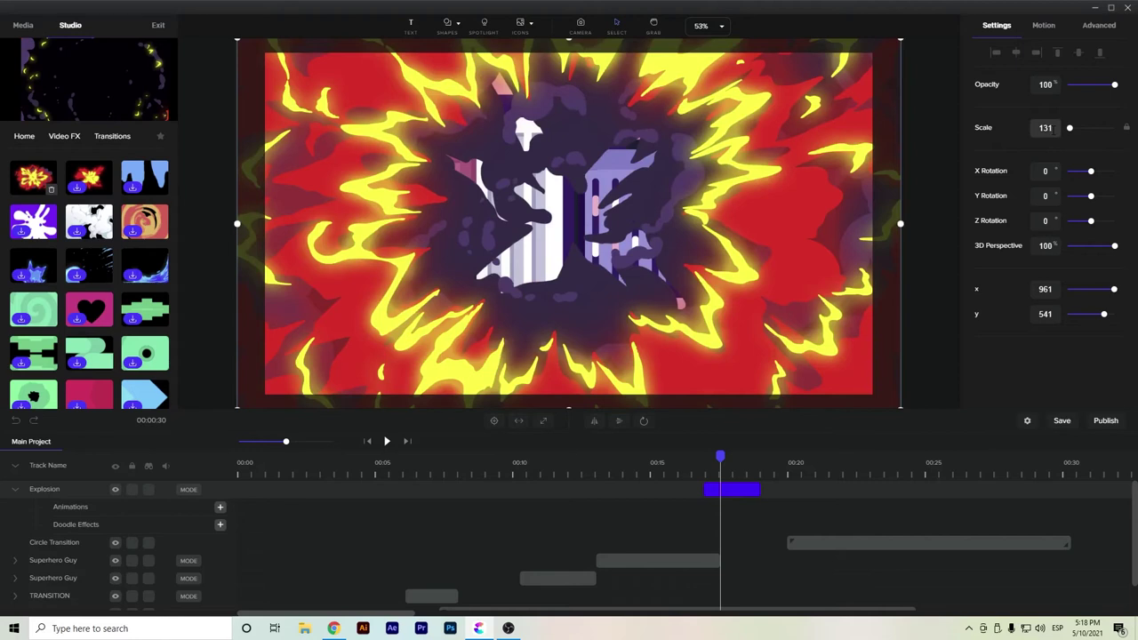
type("125")
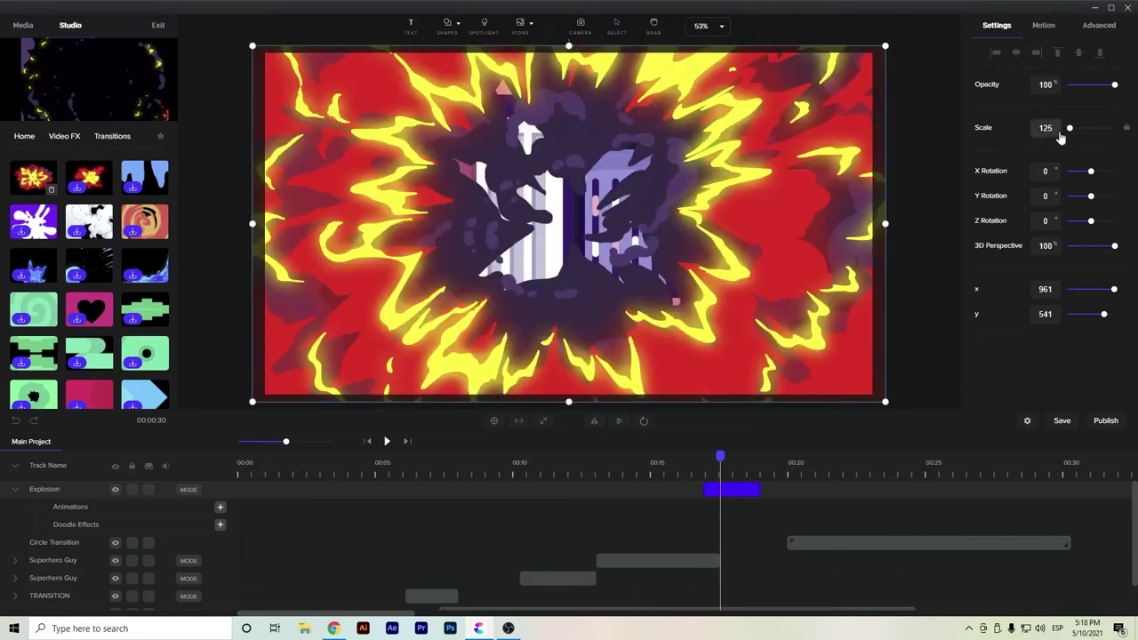
type("0")
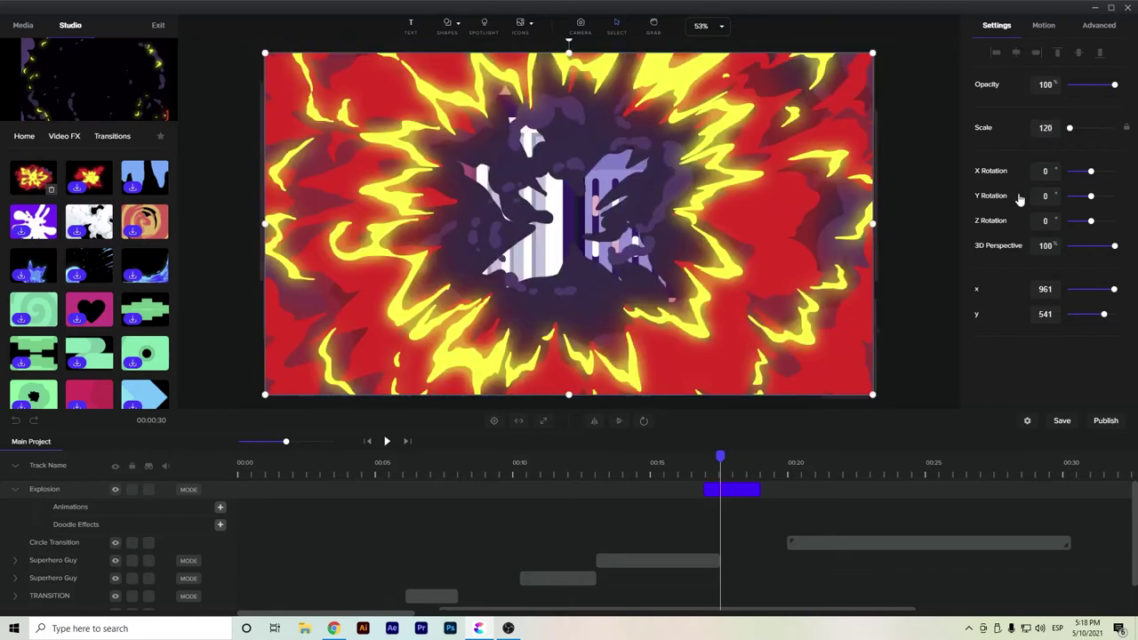
key("BackSpace")
type("2")
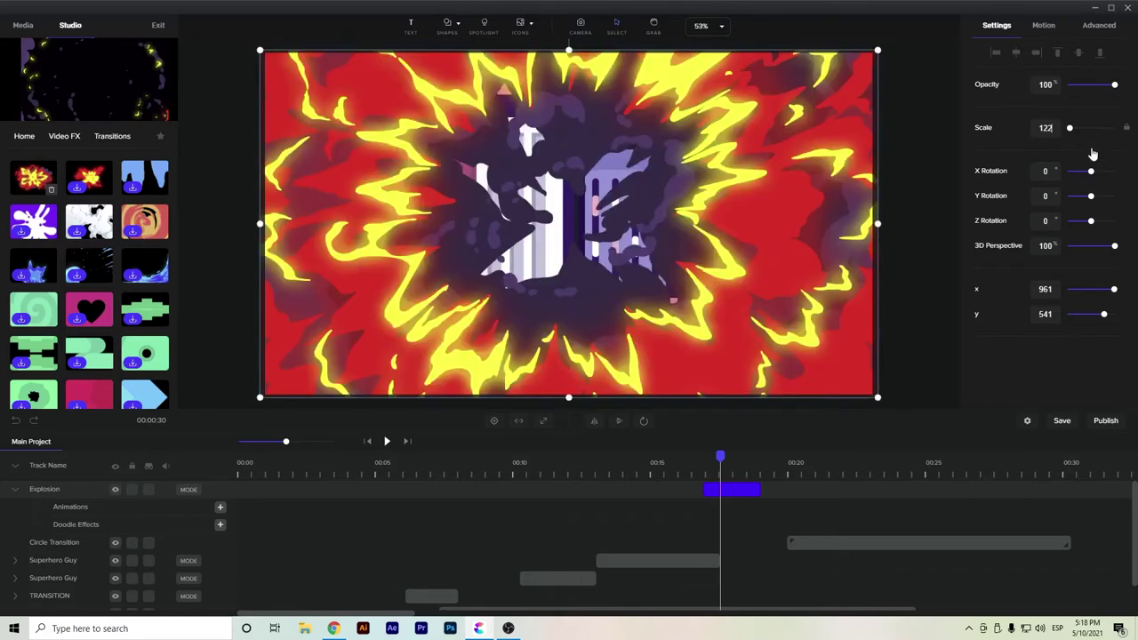
Step: Play the explosion from about 16.5 seconds and scrub through it to check its timing against the superhero's fly-out
left_click_drag(708, 468, 690, 459)
key("space")
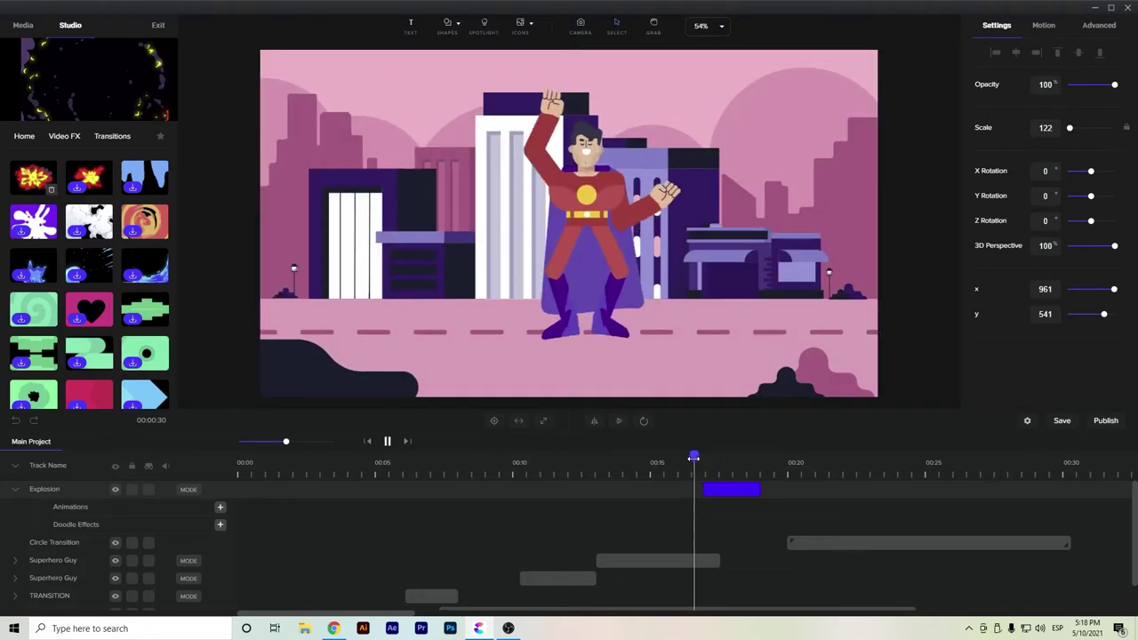
key("space")
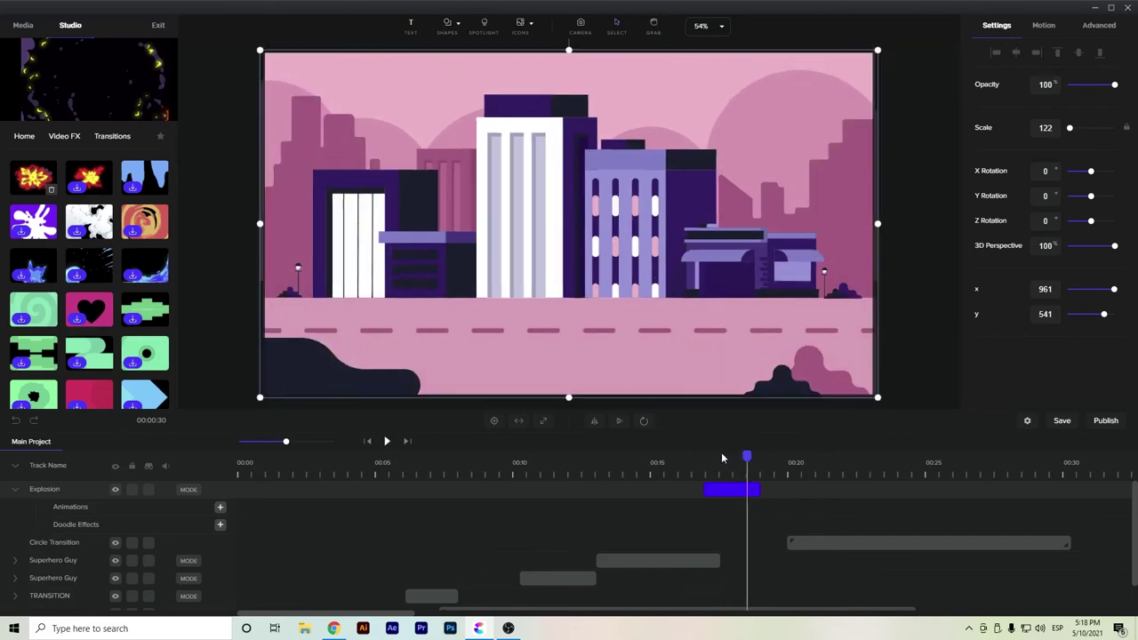
left_click(721, 451)
mouse_move(712, 458)
left_mouse_down()
mouse_move(701, 459)
mouse_move(739, 473)
mouse_move(755, 458)
mouse_move(723, 456)
left_mouse_up()
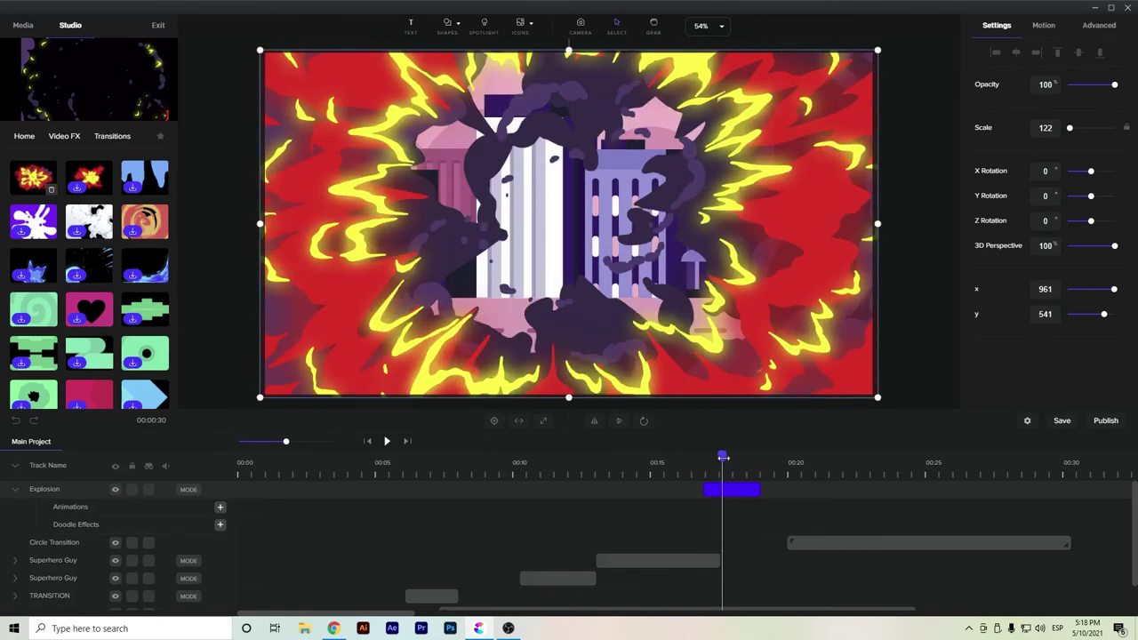
Step: Shorten the CITY BACKGROUND group to end at about 18 seconds, behind the explosion
scroll(775, 498, "down", 1)
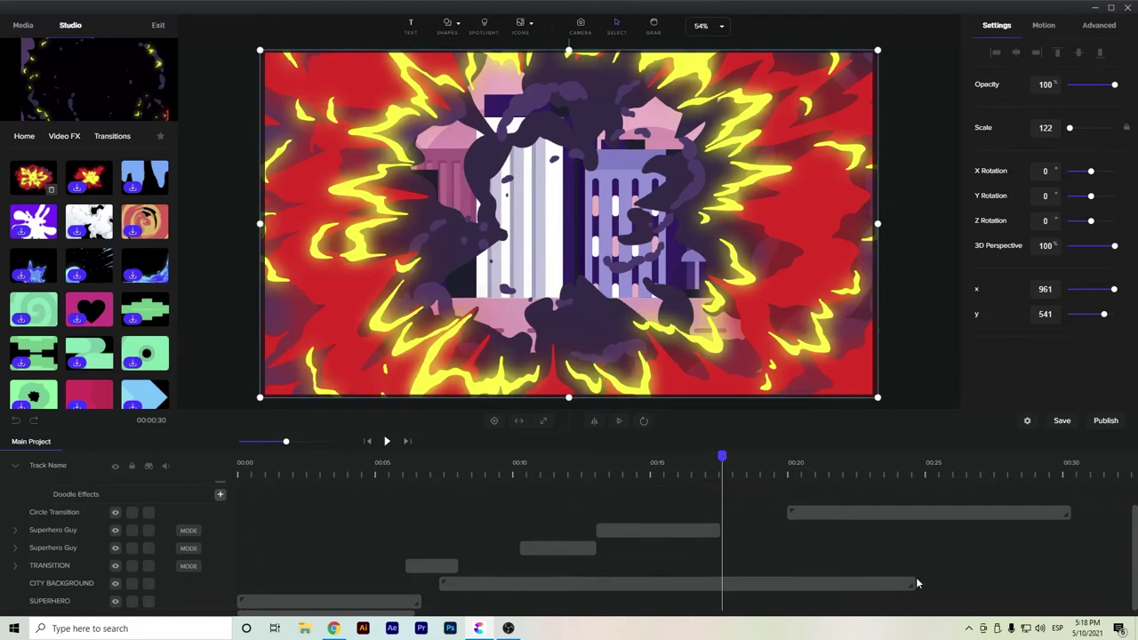
left_click_drag(915, 583, 713, 570)
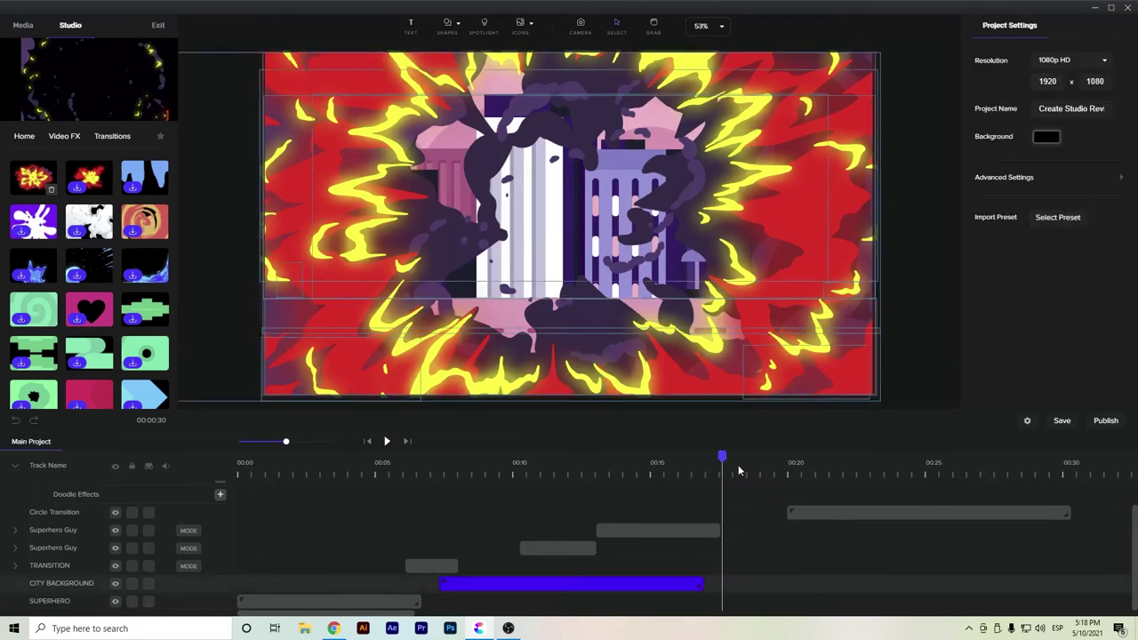
mouse_move(725, 457)
left_mouse_down()
mouse_move(698, 465)
mouse_move(724, 473)
mouse_move(718, 458)
left_mouse_up()
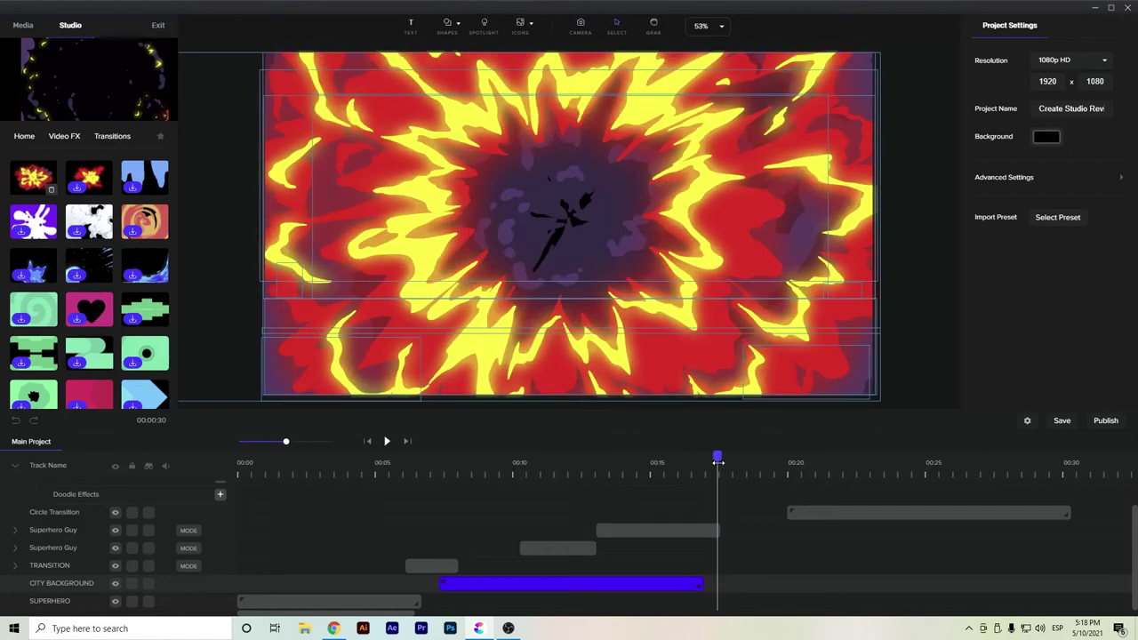
left_click_drag(699, 577, 718, 578)
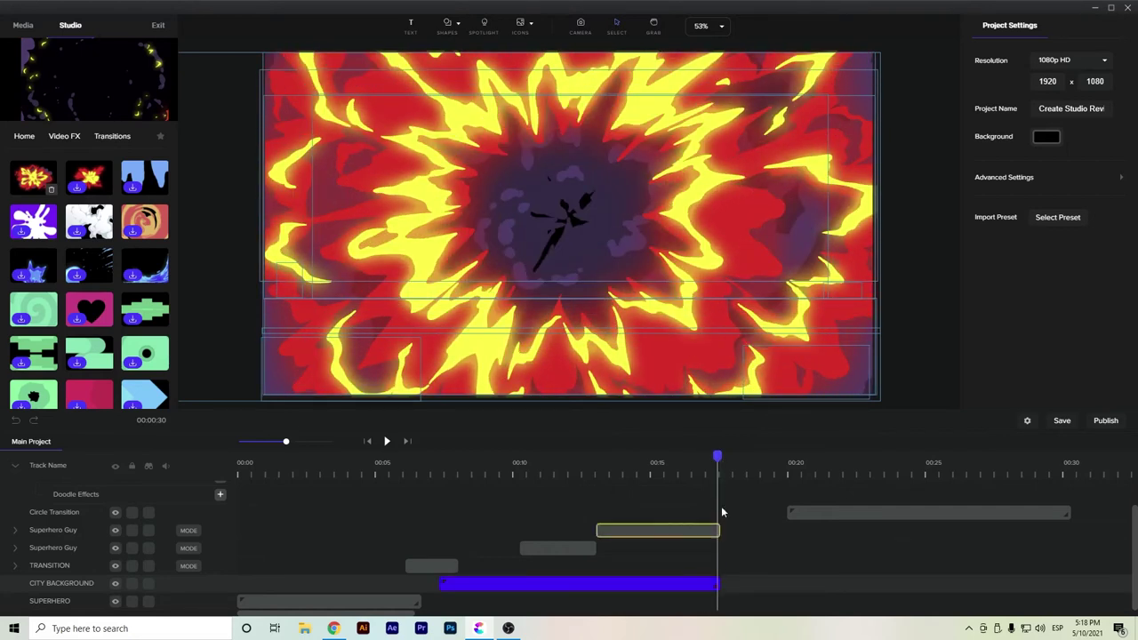
mouse_move(716, 457)
left_mouse_down()
mouse_move(691, 458)
mouse_move(710, 461)
left_mouse_up()
left_click_drag(718, 578, 737, 581)
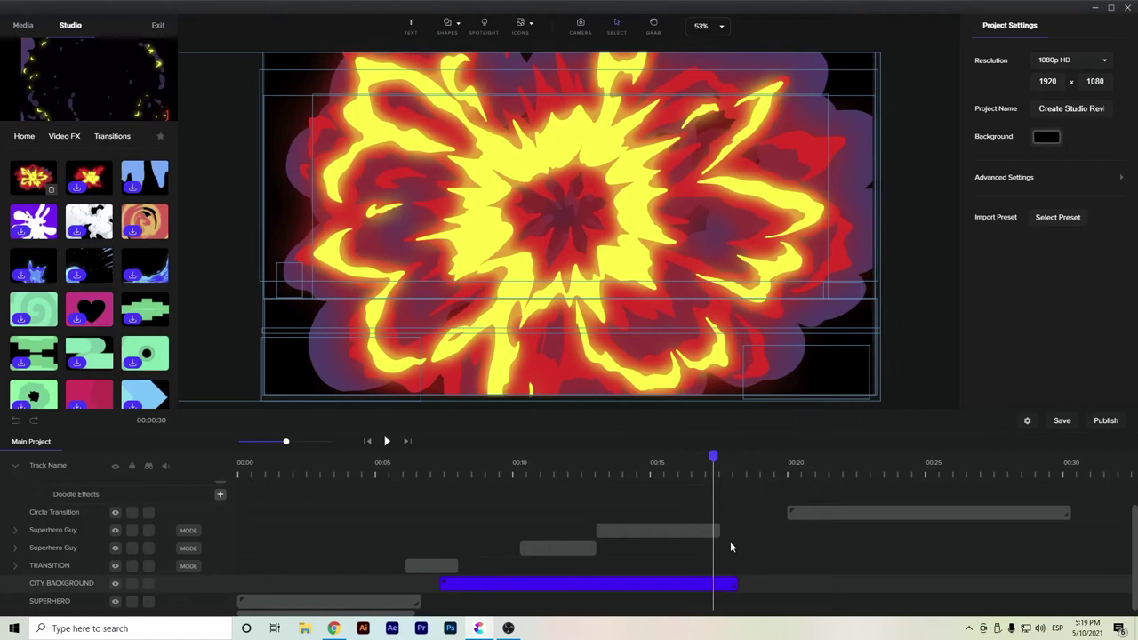
Step: Open the CITY BACKGROUND group, select all its layers and extend them to about 17.7 seconds
left_click_drag(712, 455, 703, 456)
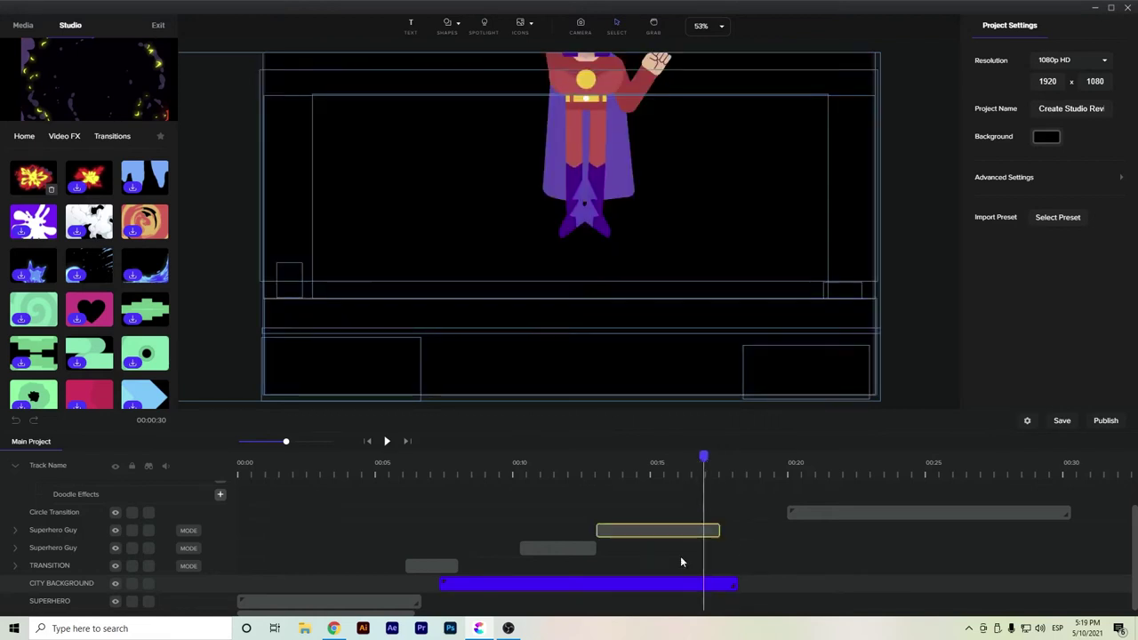
double_click(703, 587)
left_click(692, 584)
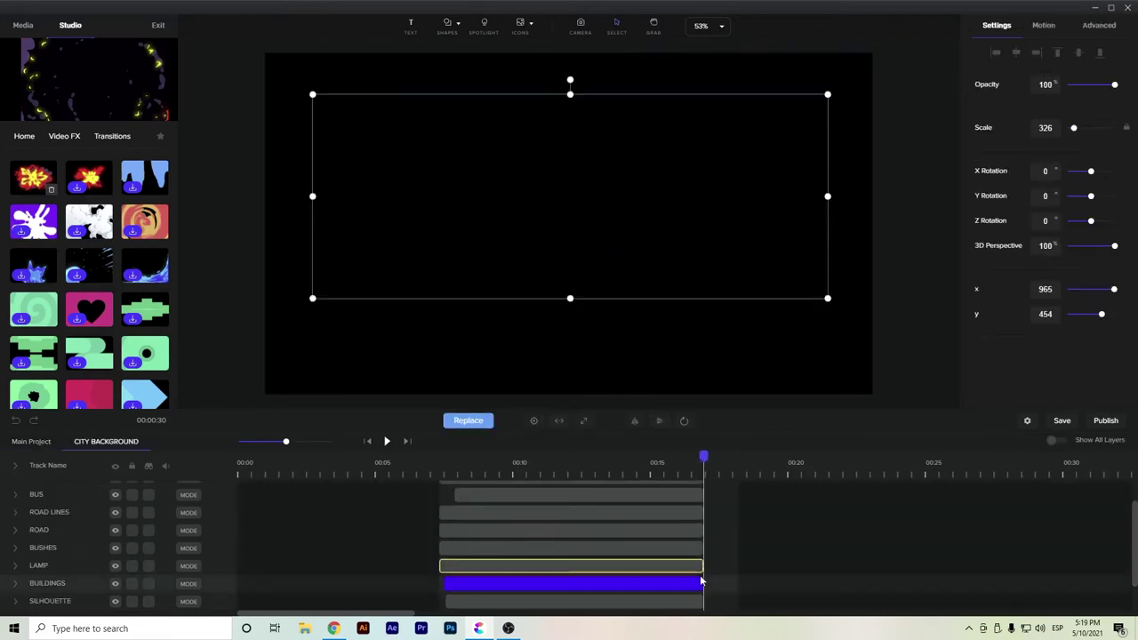
left_click(692, 601)
scroll(685, 578, "up", 2)
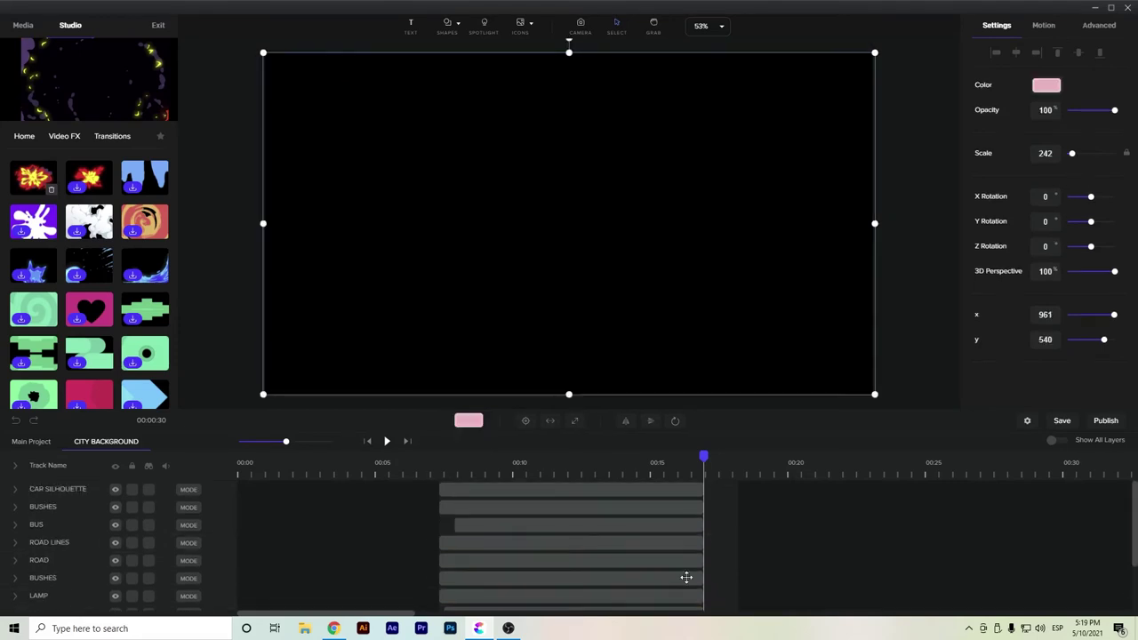
left_click(691, 489)
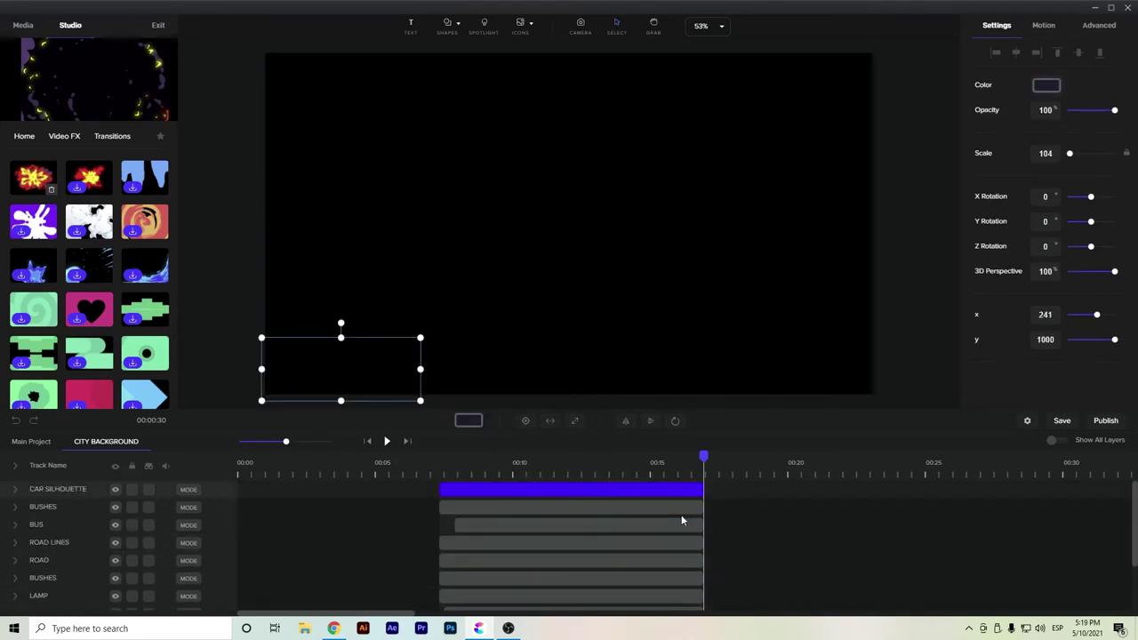
scroll(678, 533, "down", 2)
left_click(697, 601)
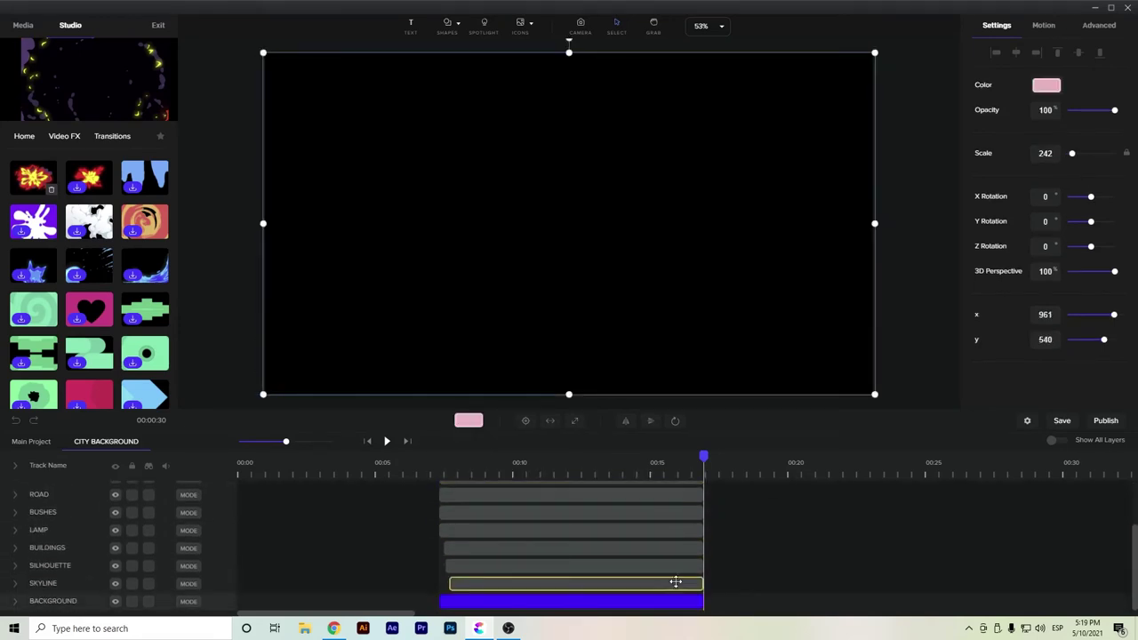
scroll(681, 577, "up", 2)
left_click(663, 488, "shift")
left_click_drag(699, 492, 724, 495)
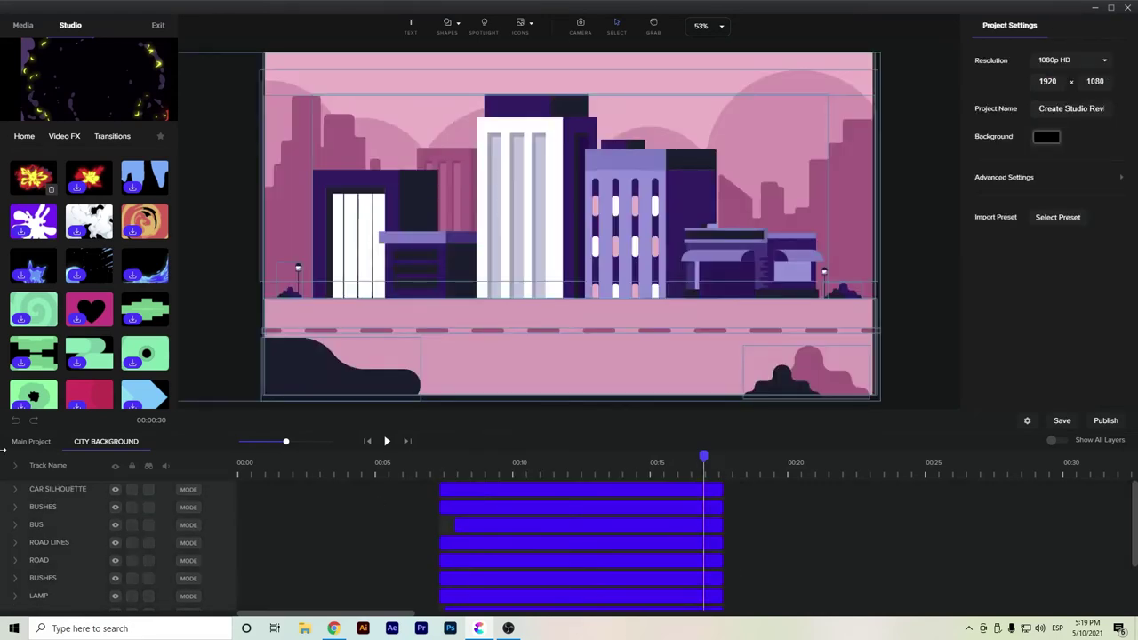
Step: Return to the main project, place the playhead at about 17.5 s inside the Explosion clip, and show the main asset library
left_click(35, 444)
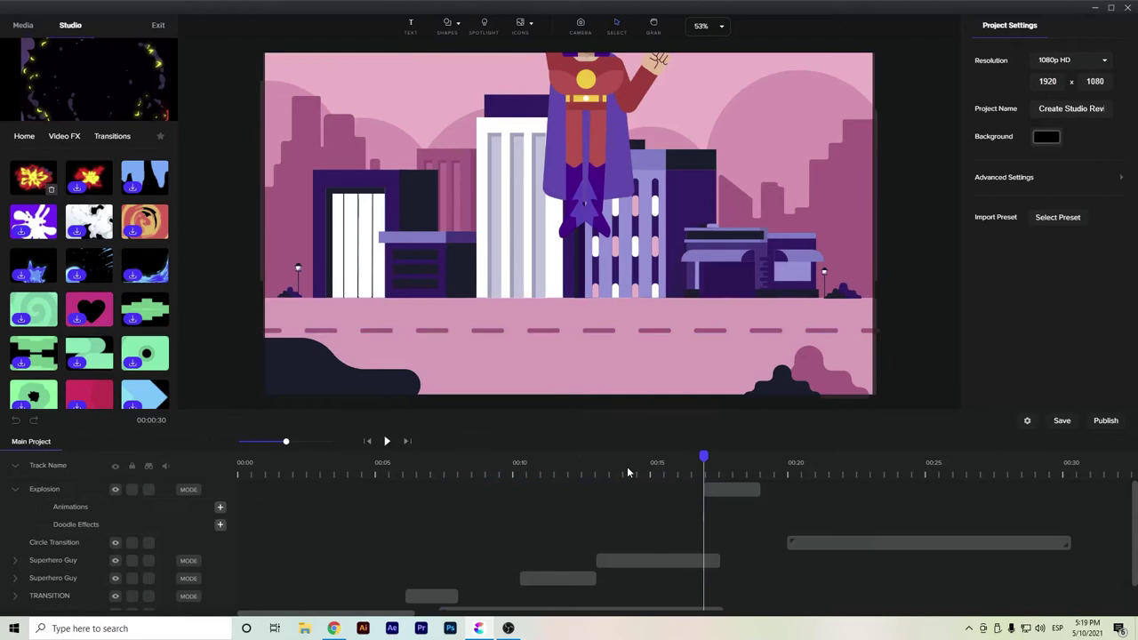
mouse_move(703, 458)
left_mouse_down()
mouse_move(685, 461)
mouse_move(718, 474)
left_mouse_up()
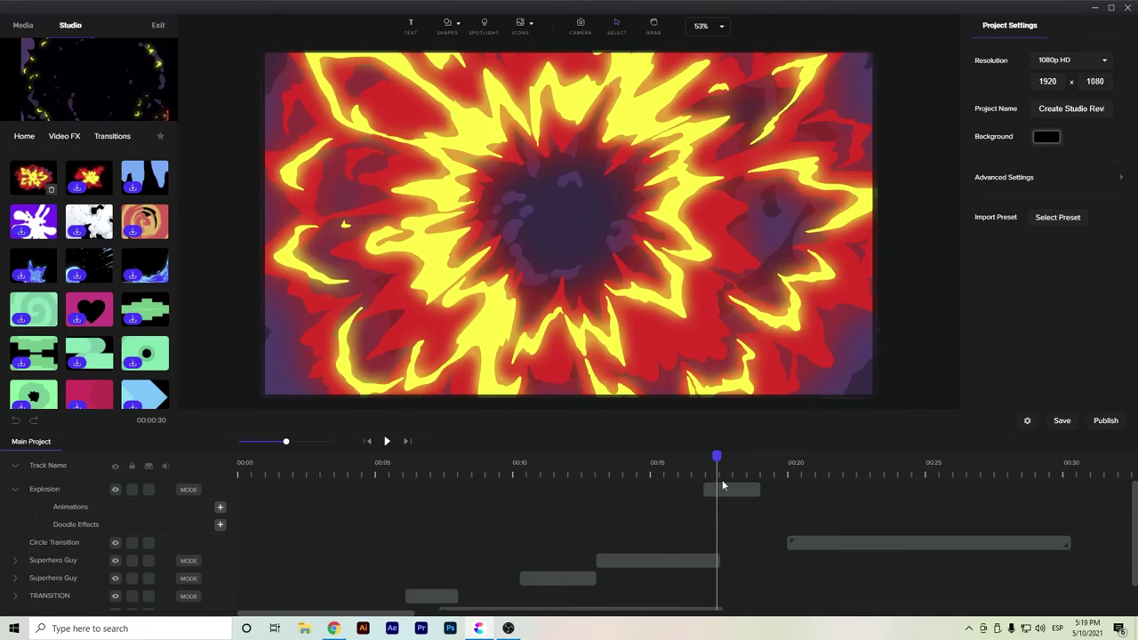
left_click(18, 492)
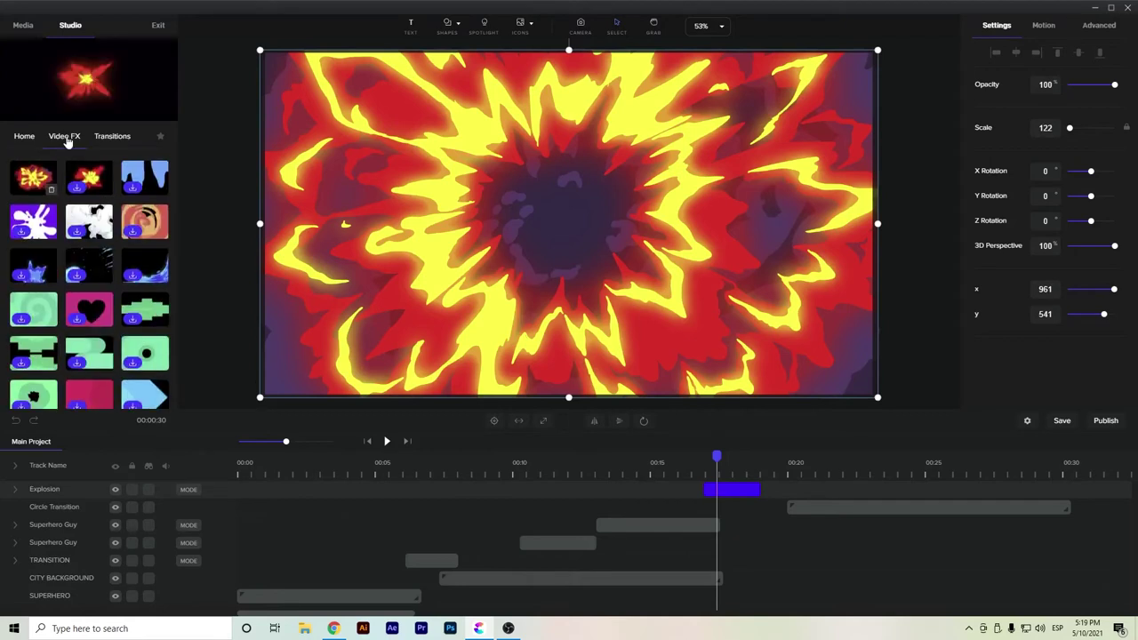
left_click(27, 137)
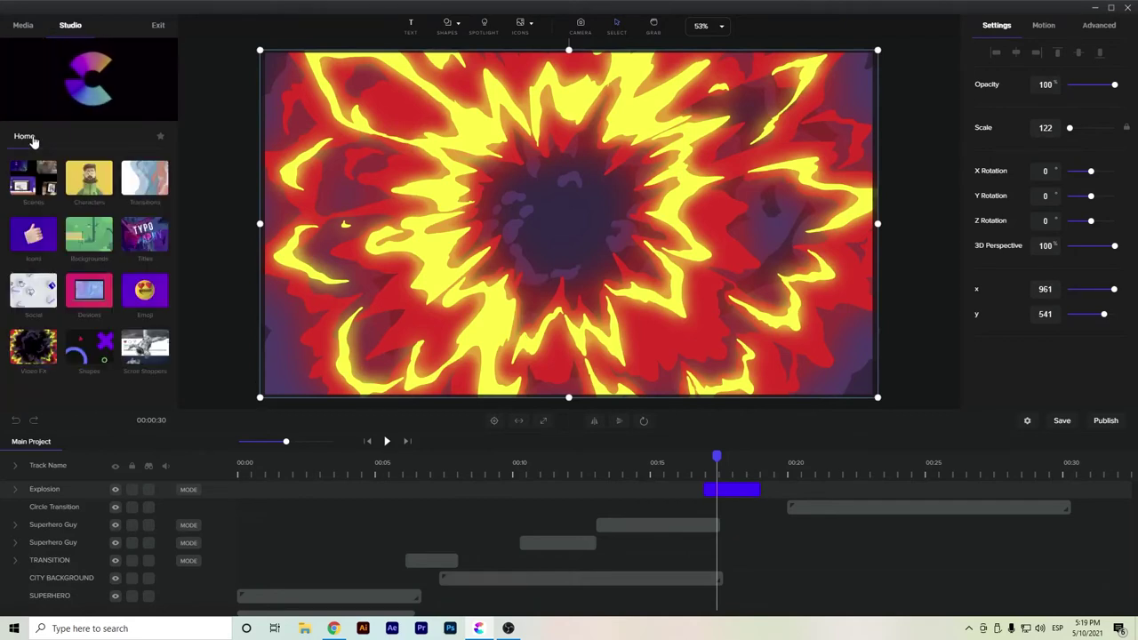
Step: Add a white rectangle covering the whole canvas and move its layer below Explosion and Circle Transition
left_click(444, 26)
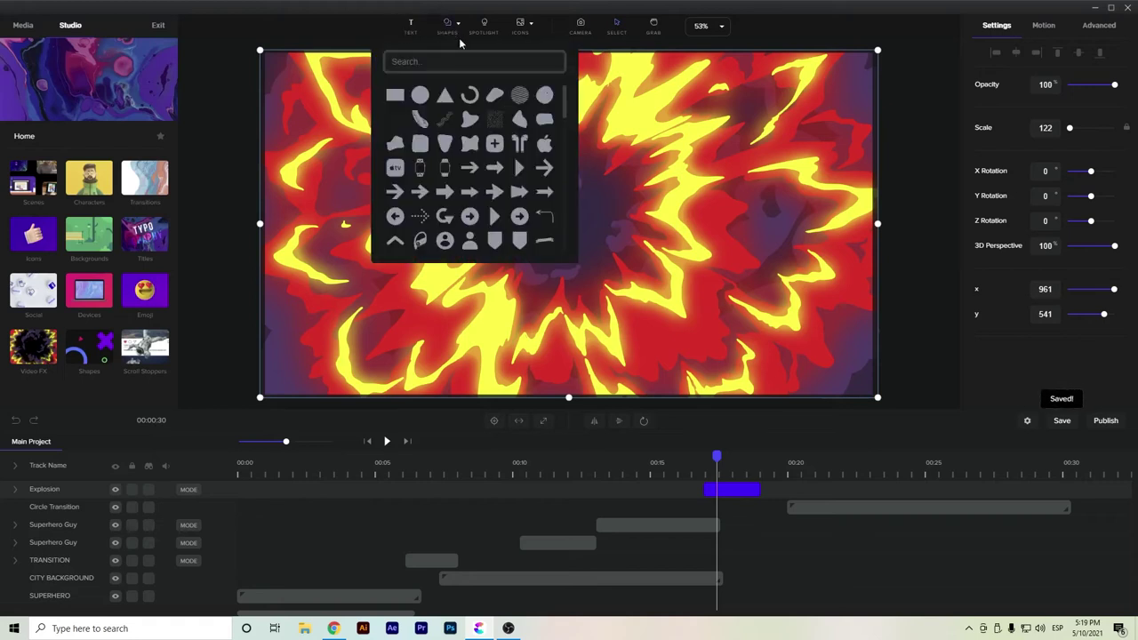
left_click(395, 95)
left_click(611, 292)
left_click(610, 257)
left_click_drag(610, 258, 874, 397)
left_click_drag(63, 486, 76, 521)
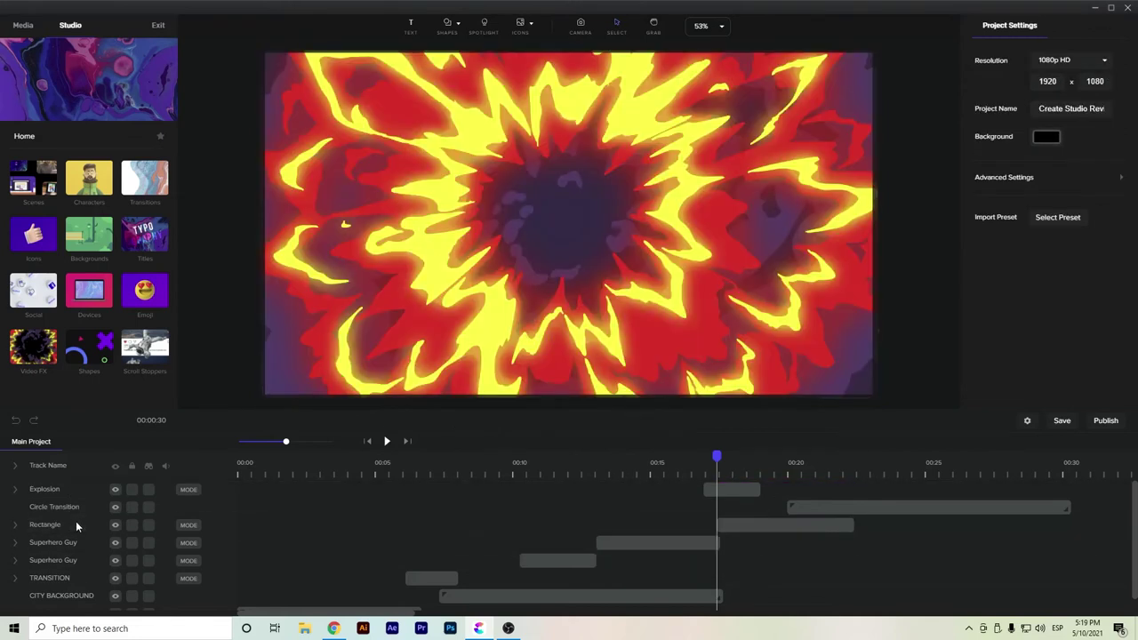
Step: Play back the explosion section from about 15 s to check its transition to the white rectangle
left_click(722, 463)
left_click_drag(716, 460, 661, 475)
key("space")
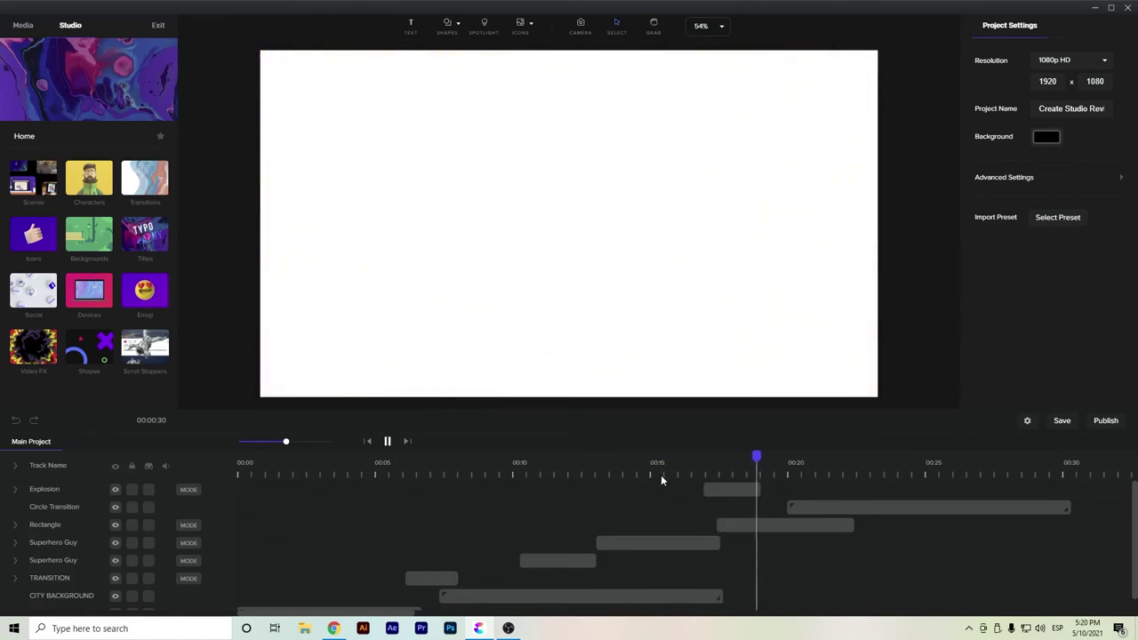
Step: Delete the Circle Transition clip from the main timeline
left_click(839, 505)
left_click(840, 505)
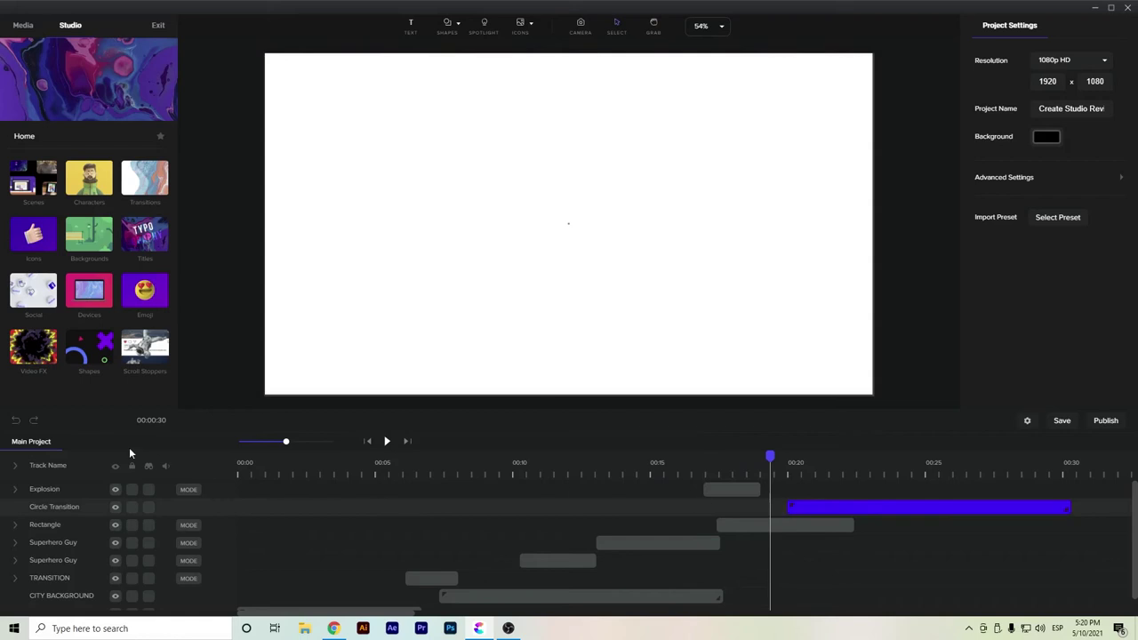
key("Delete")
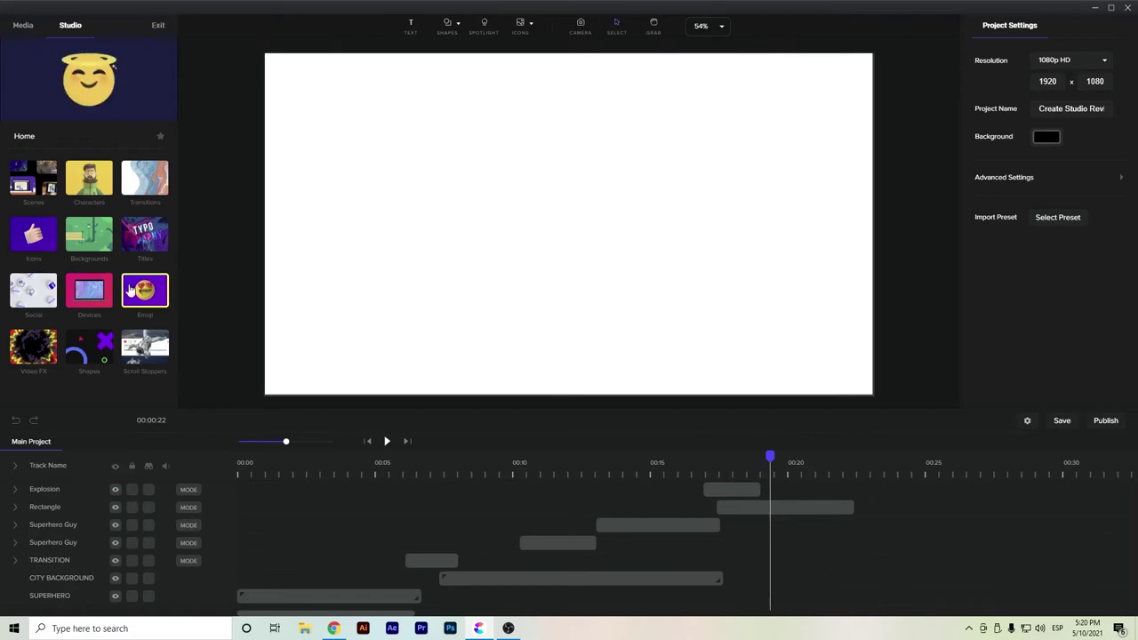
Step: Download the Endcard Simple template from the Social YouTube assets and add it to the canvas
left_click(24, 300)
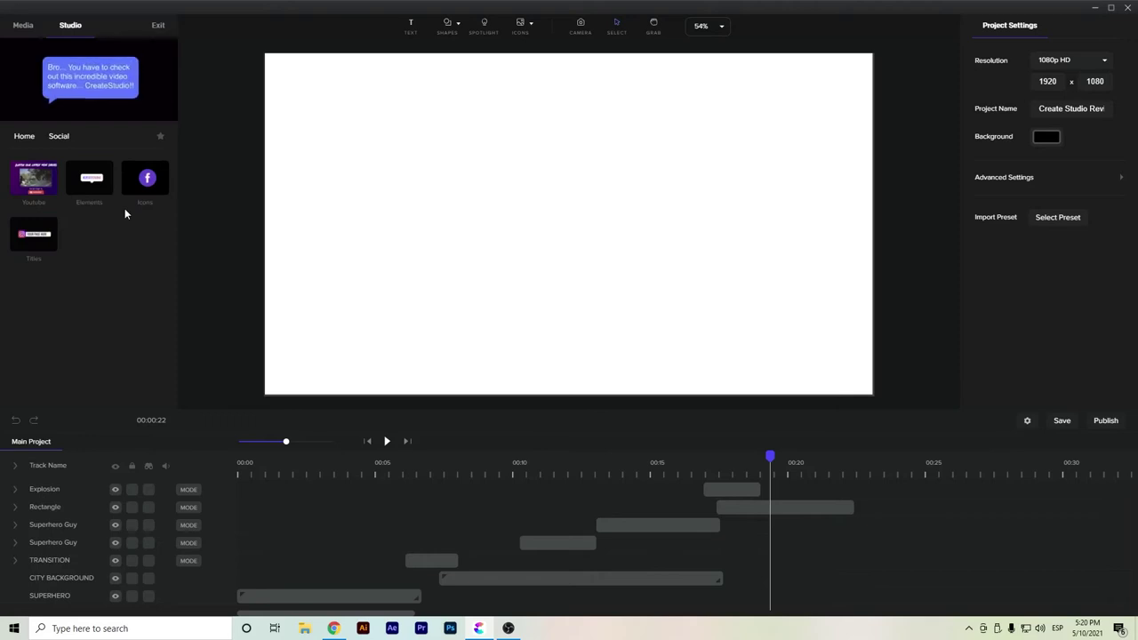
left_click(34, 188)
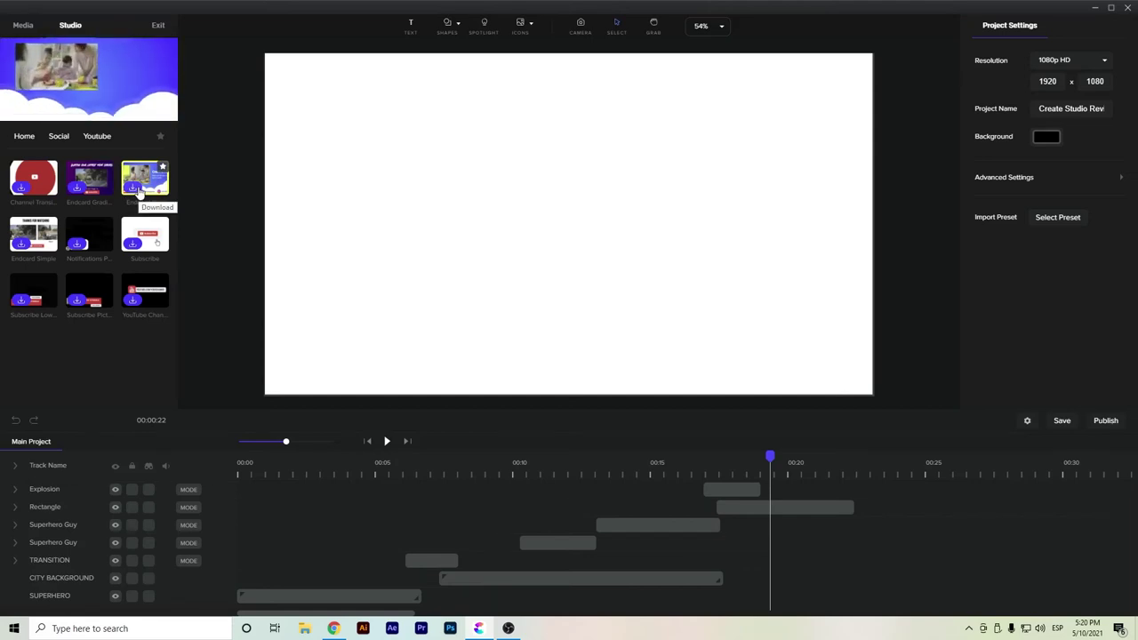
left_click(21, 245)
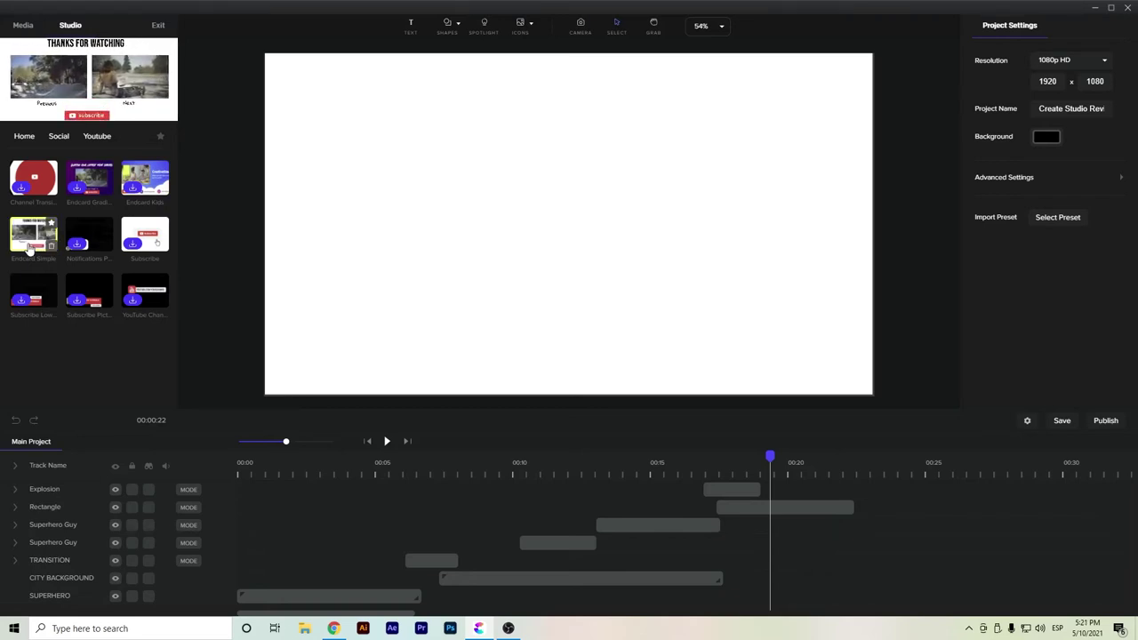
left_click_drag(26, 246, 427, 255)
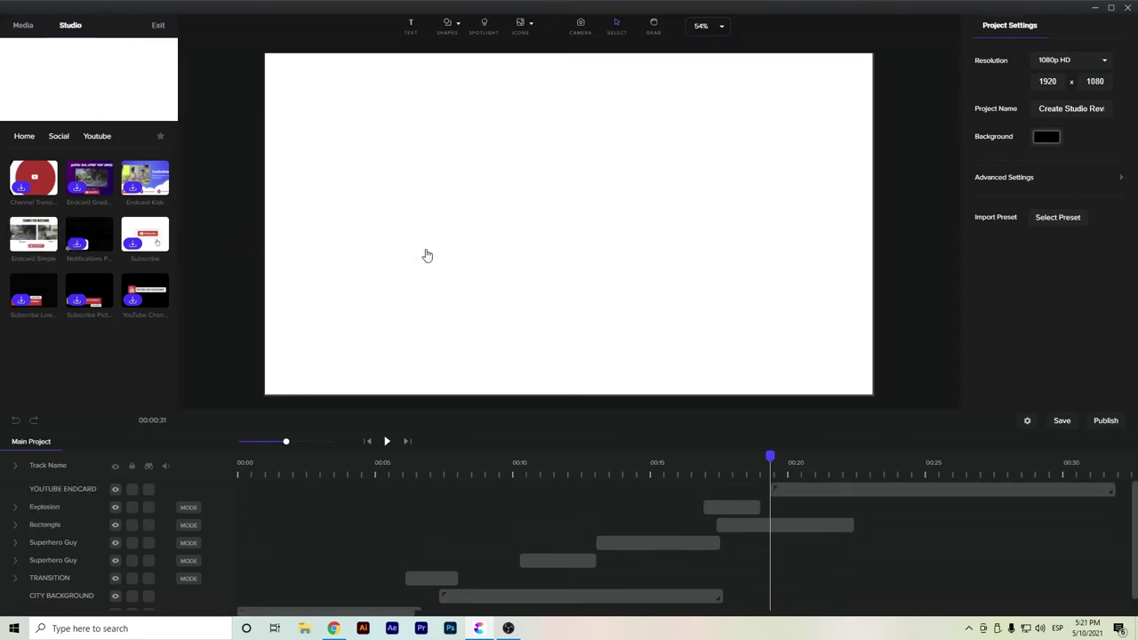
Step: Move the YOUTUBE ENDCARD layer below Explosion and start its clip where the CITY BACKGROUND clip ends
left_click_drag(53, 487, 68, 510)
left_click(801, 525)
left_click_drag(818, 510, 780, 521)
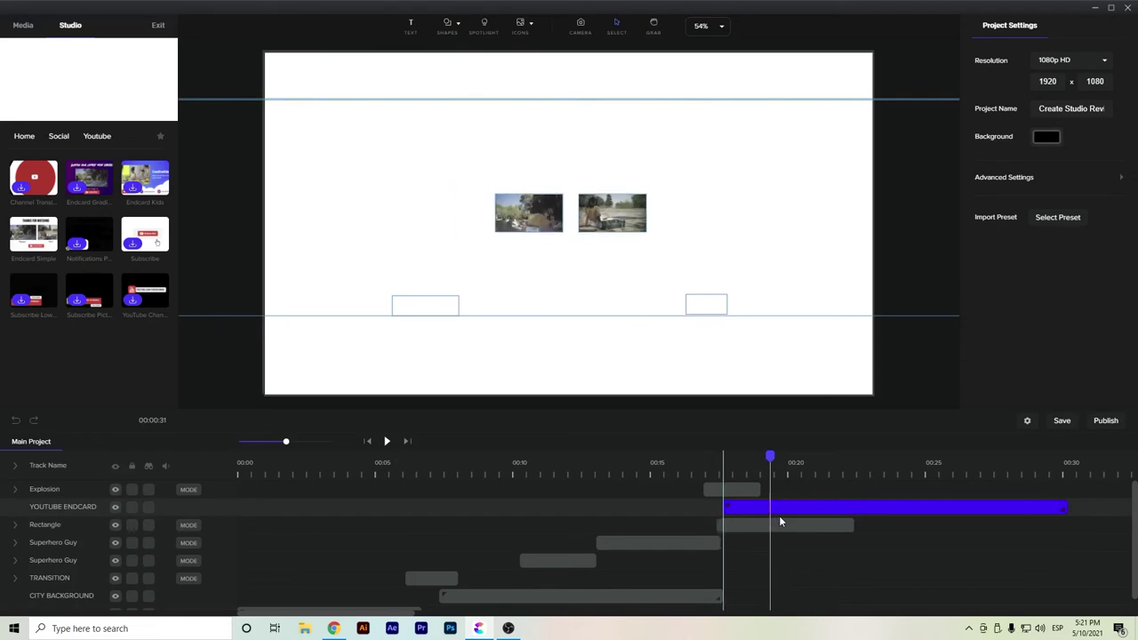
Step: Enlarge the white rectangle behind the end card to a scale of 249 so it extends past the canvas edges
left_click(739, 453)
mouse_move(743, 455)
left_mouse_down()
mouse_move(717, 455)
mouse_move(770, 472)
mouse_move(741, 474)
left_mouse_up()
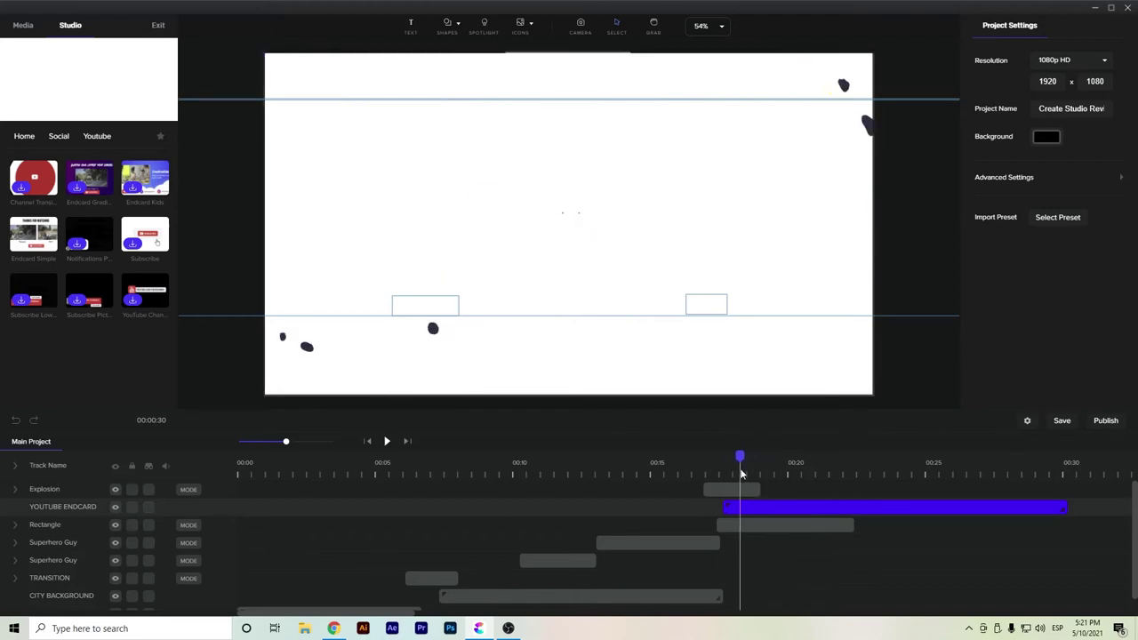
left_click(762, 525)
left_click_drag(877, 399, 885, 404)
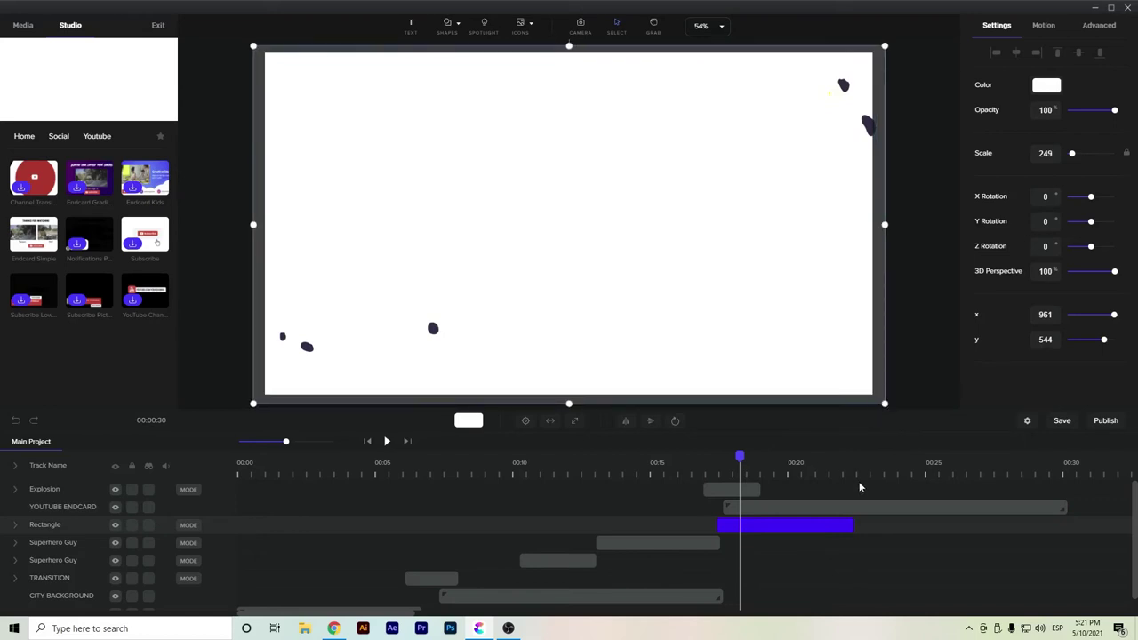
Step: Scrub through the end card to about 24 s and open the YOUTUBE ENDCARD group for editing
left_click_drag(736, 460, 775, 476)
left_click_drag(799, 478, 902, 481)
left_click(413, 310)
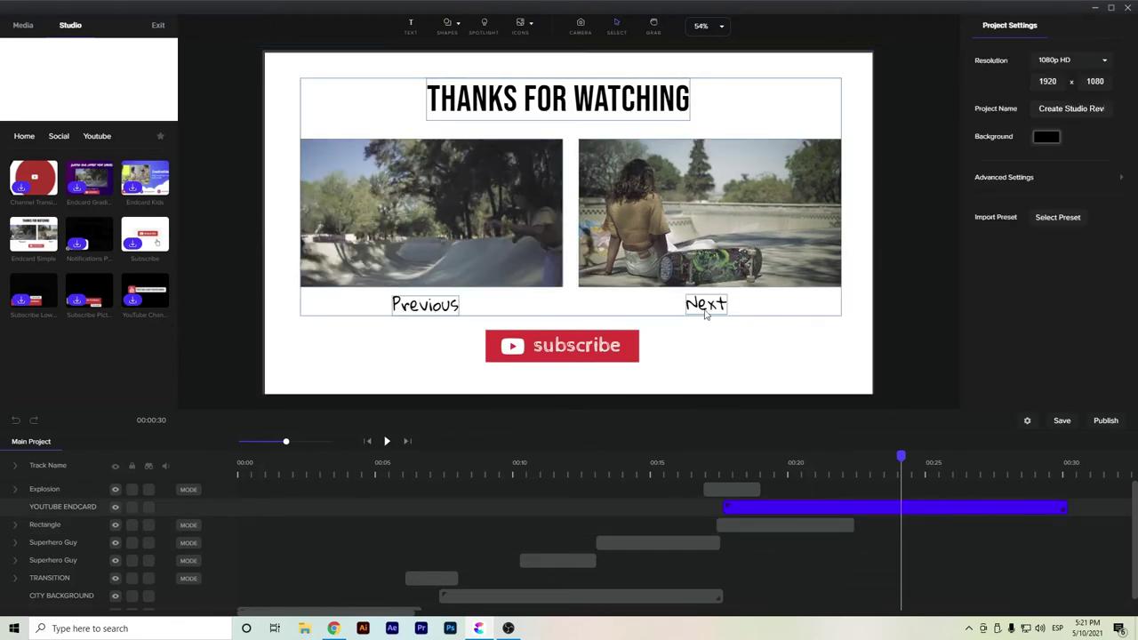
double_click(787, 505)
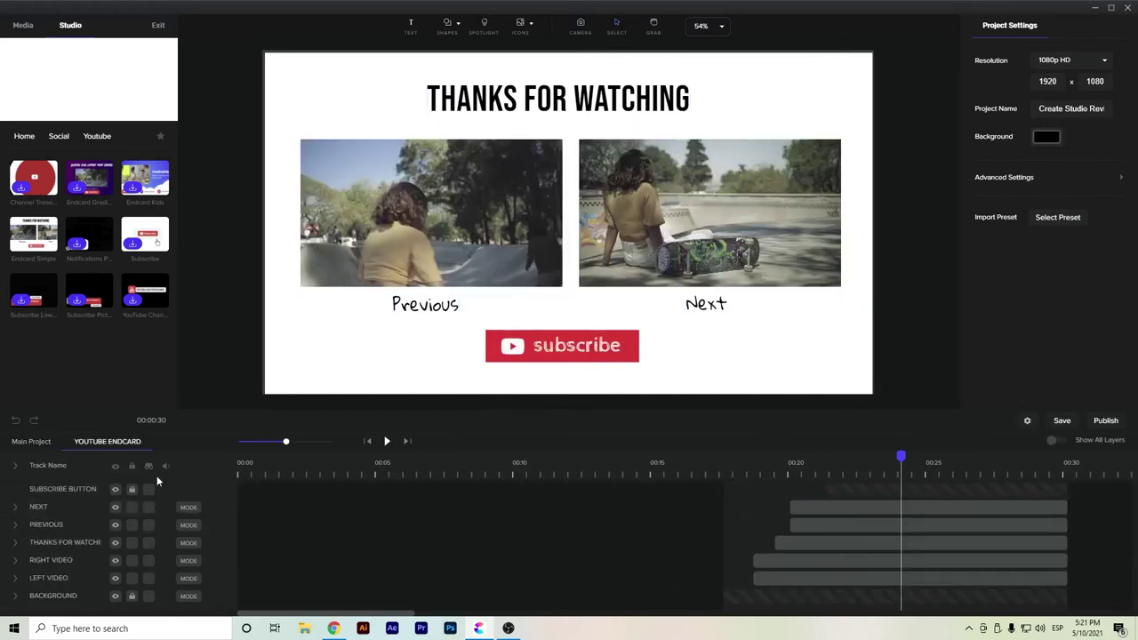
Step: Change the font of the end card's Previous and Next labels to Bebas Neue
left_click(429, 309)
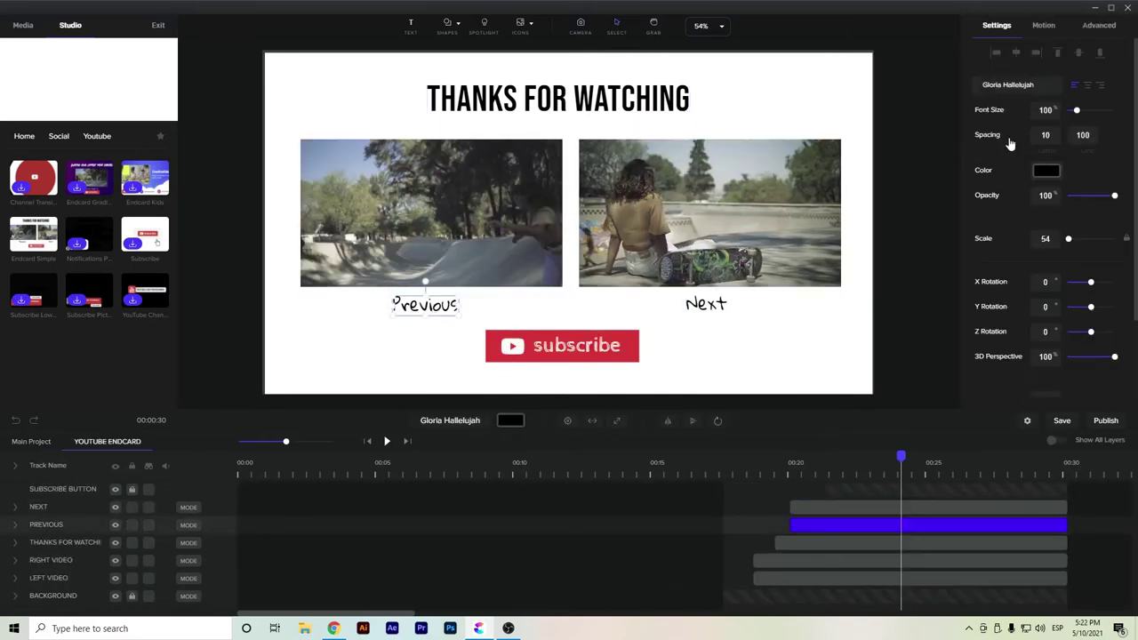
left_click(1017, 85)
left_click(986, 135)
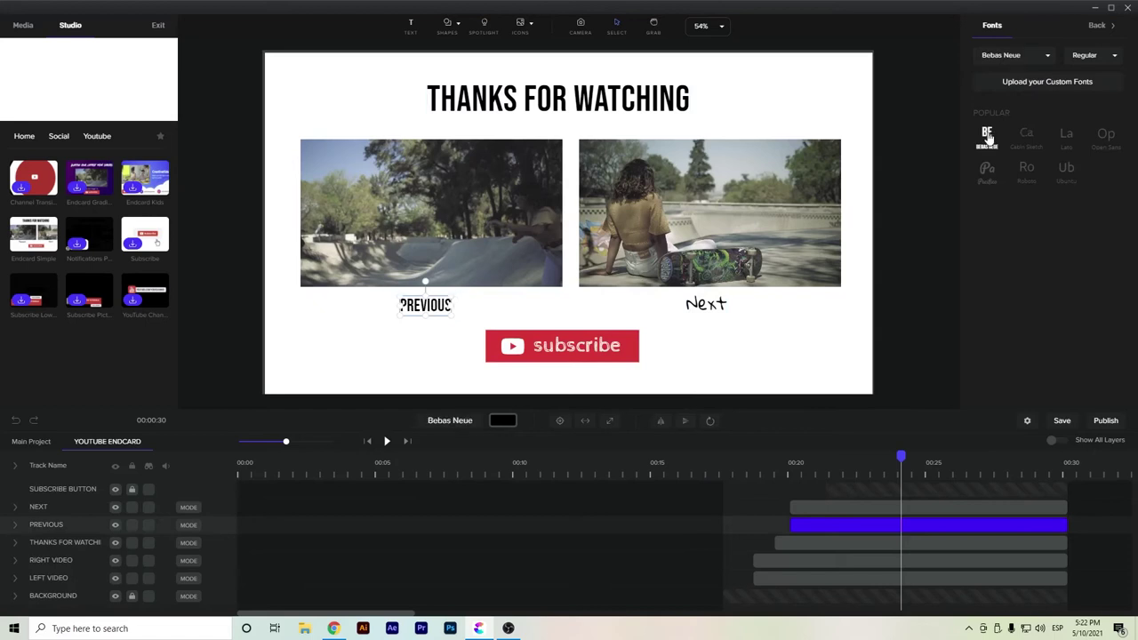
left_click(705, 305)
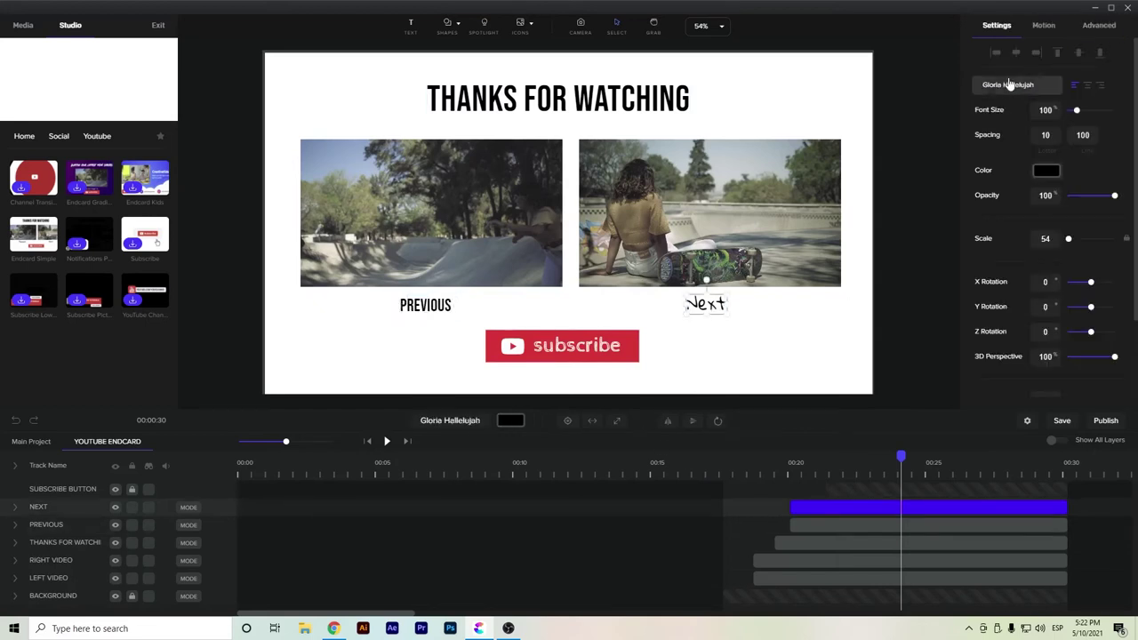
left_click(1010, 84)
left_click(986, 135)
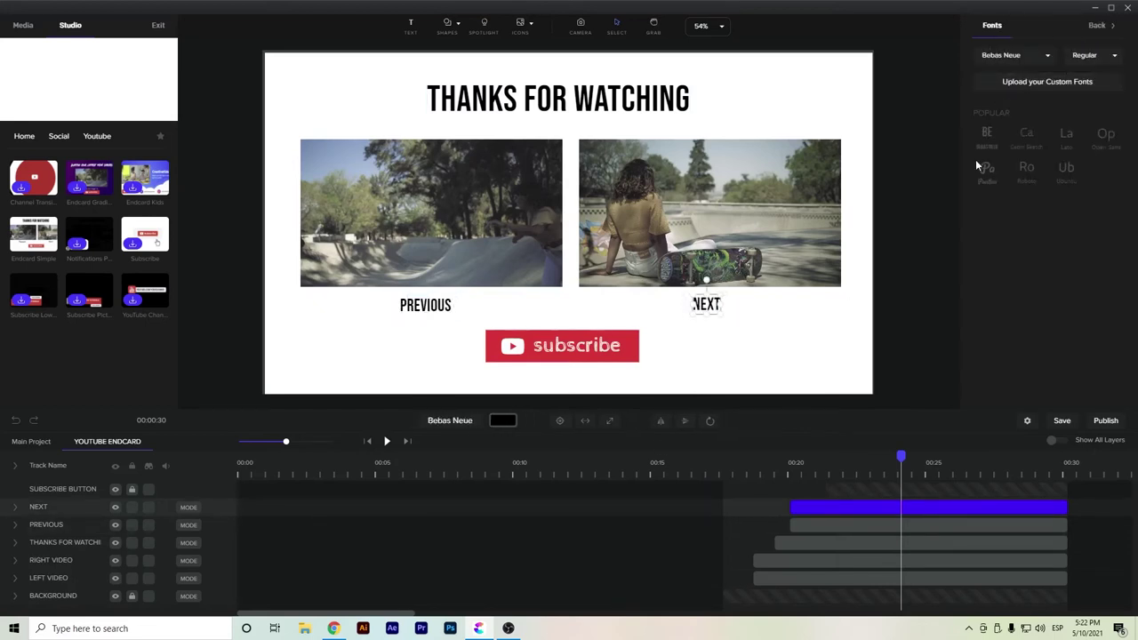
left_click(608, 342)
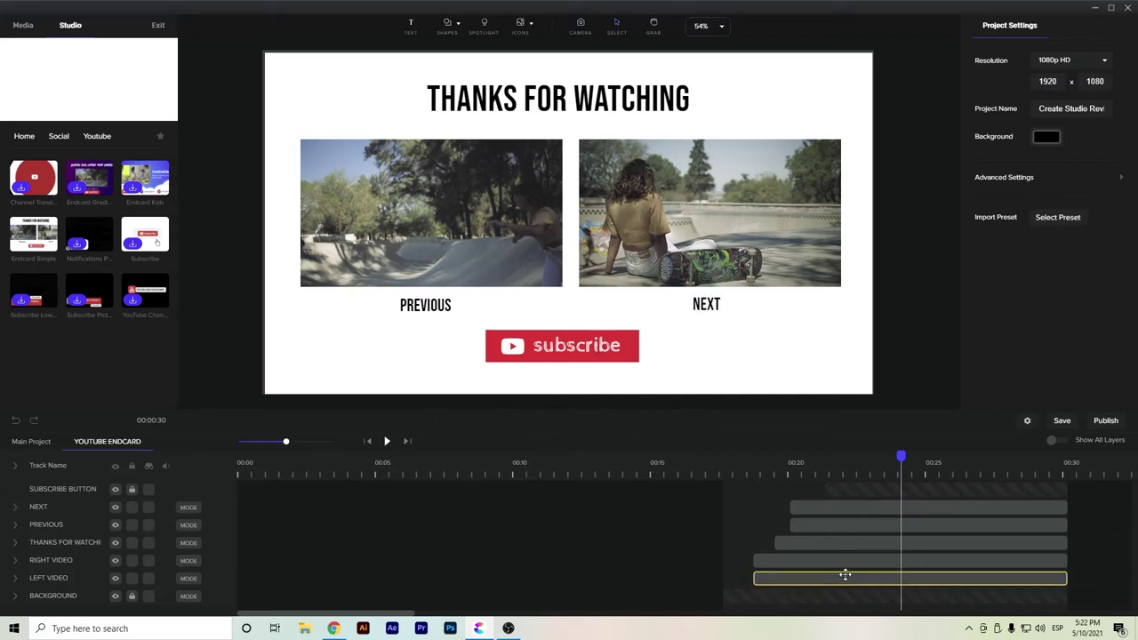
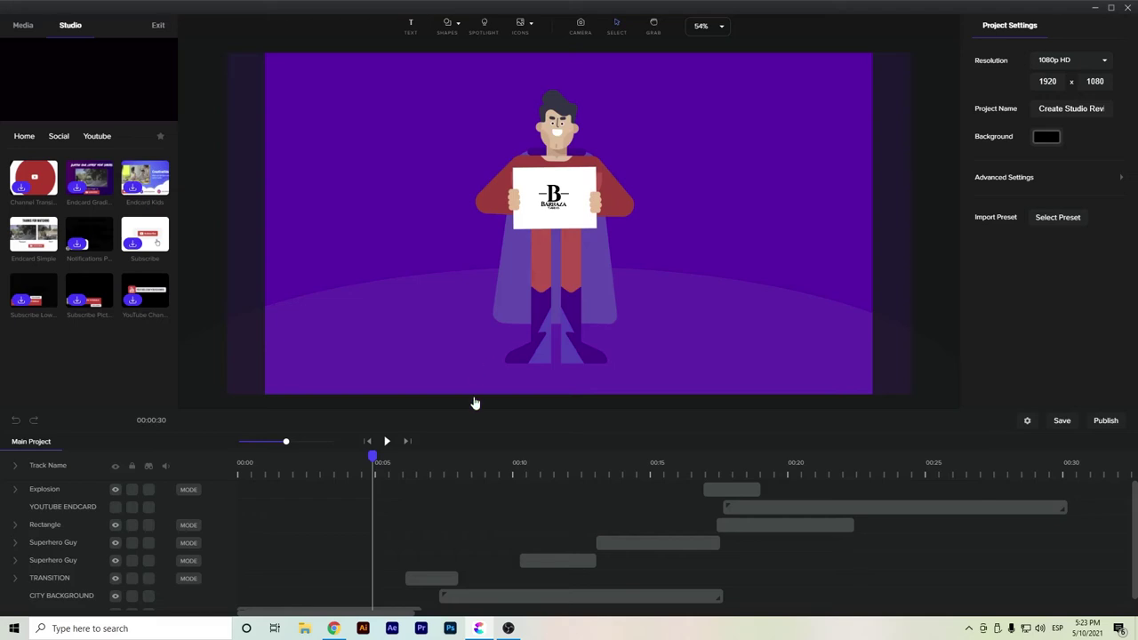
Step: Switch to Chrome and open the Twinkle web app at app.twinkle.io
left_click(1136, 628)
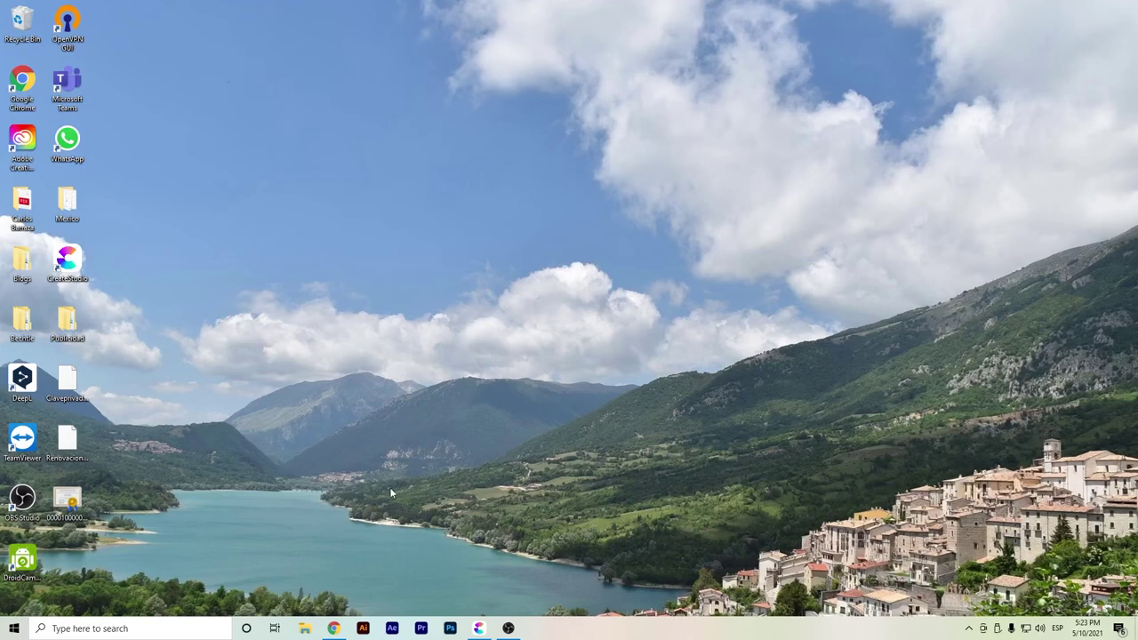
left_click(334, 629)
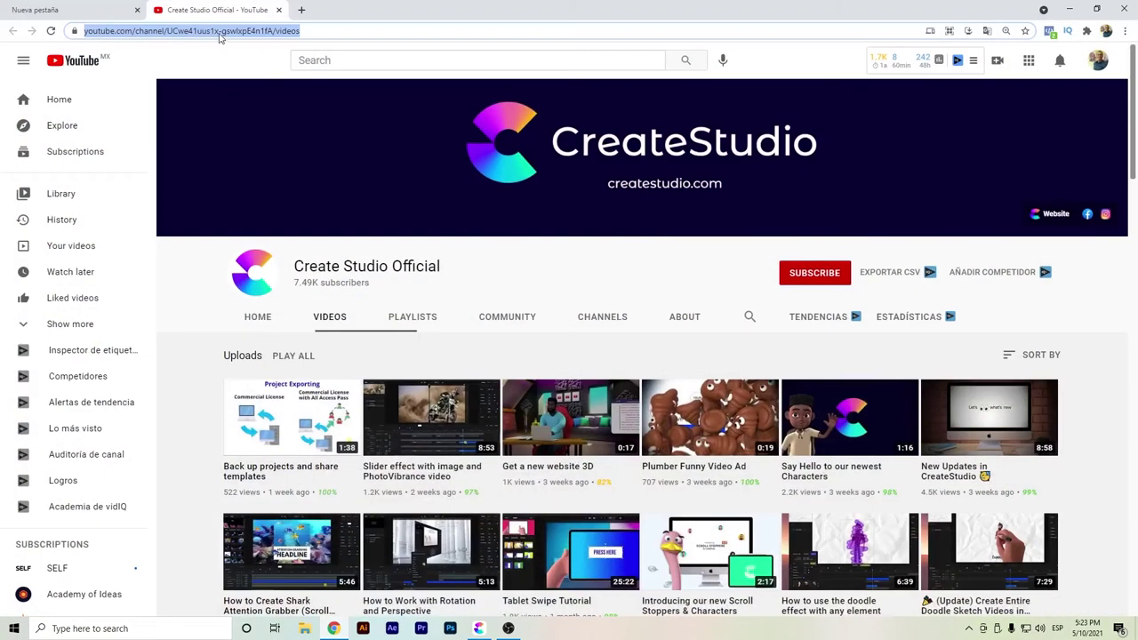
type("app.t")
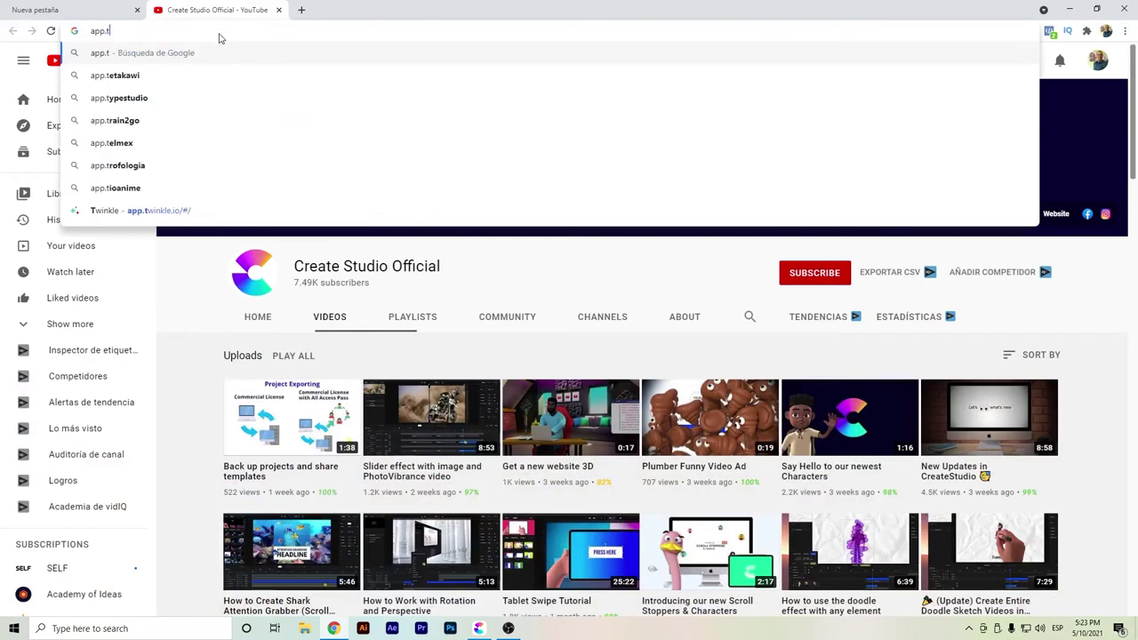
key("Down")
key("Down")
key("Down")
key("Down")
key("Down")
key("Down")
key("Down")
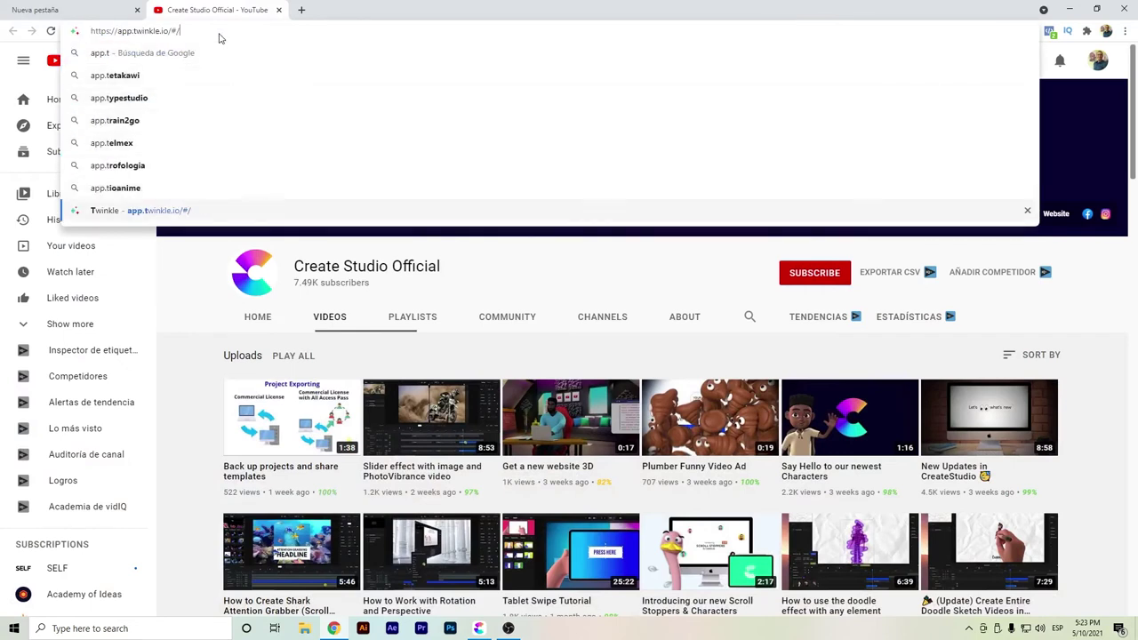
key("Return")
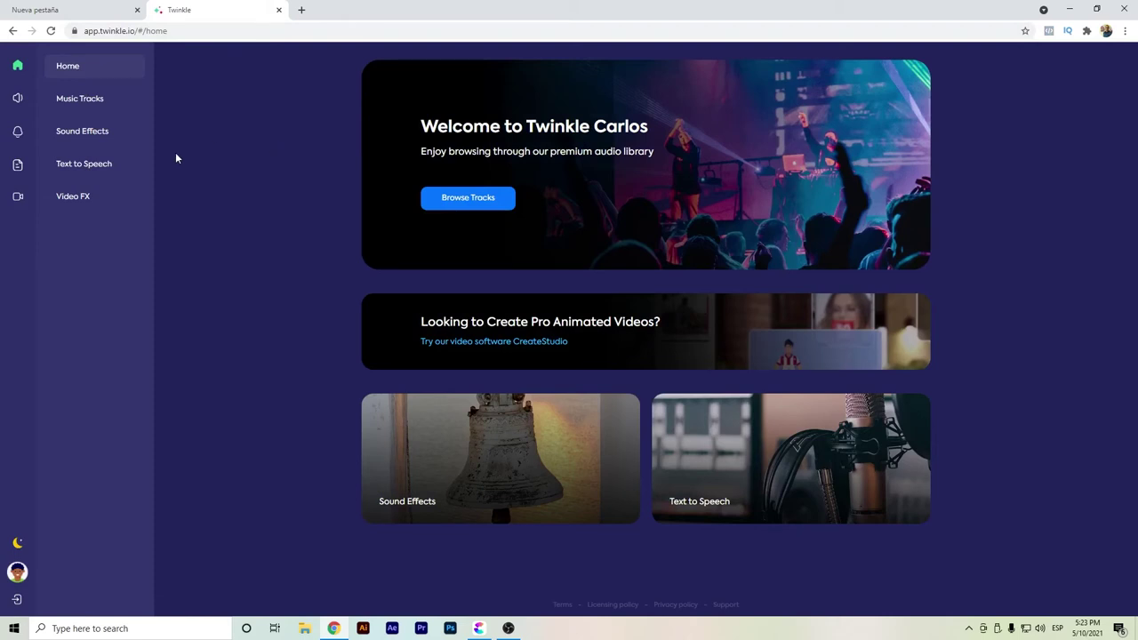
Step: Browse Twinkle's music tracks, sound effects and text-to-speech sections
left_click(93, 104)
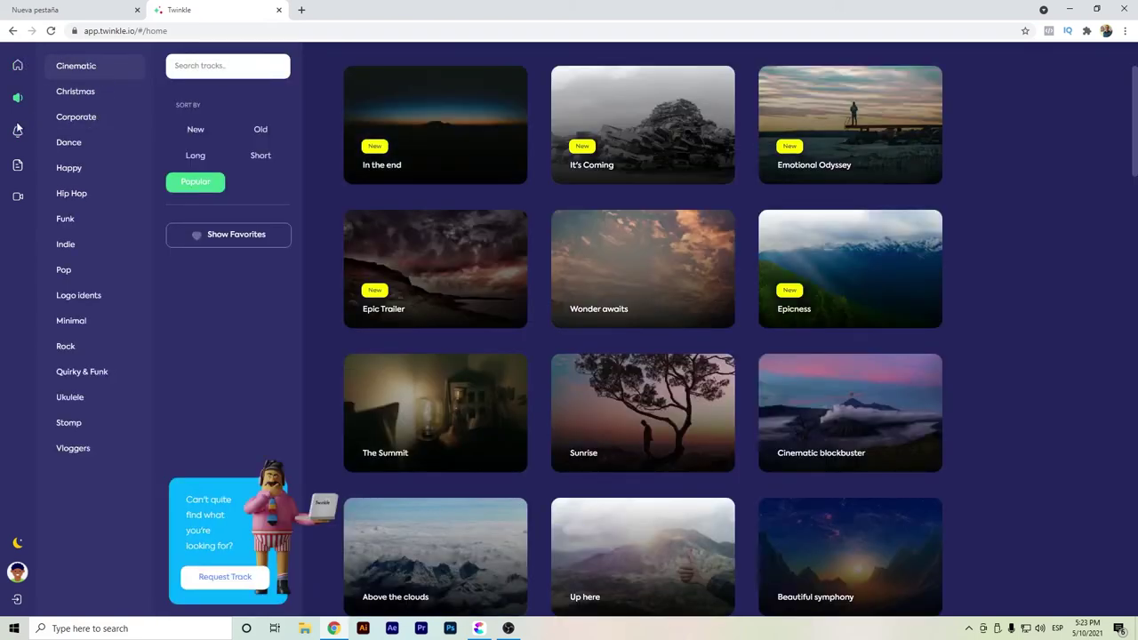
left_click(13, 136)
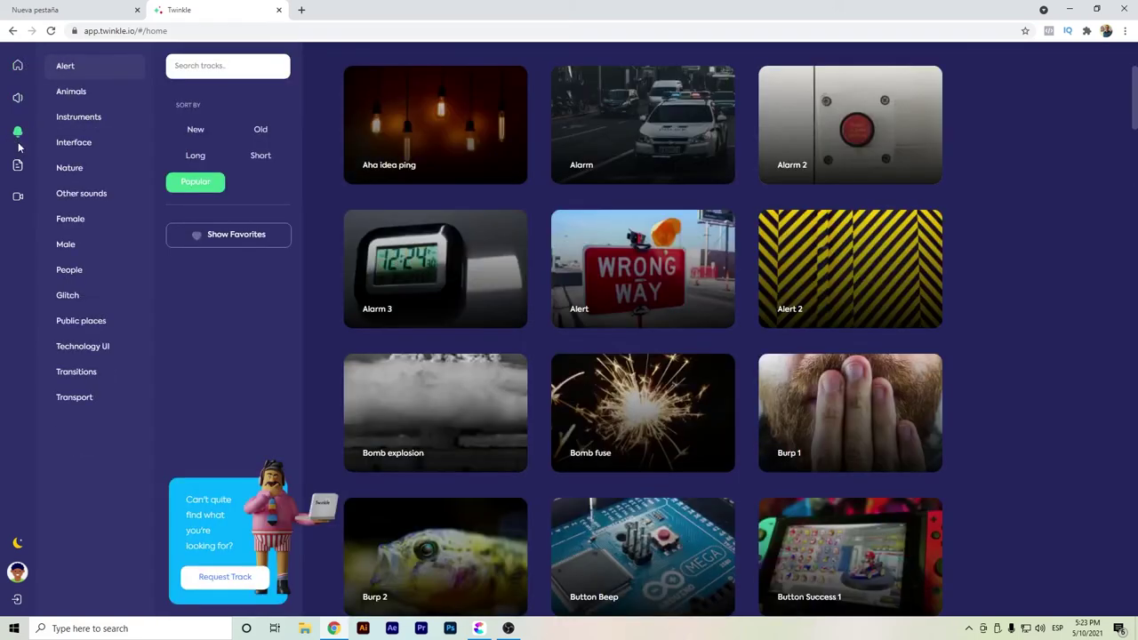
left_click(20, 168)
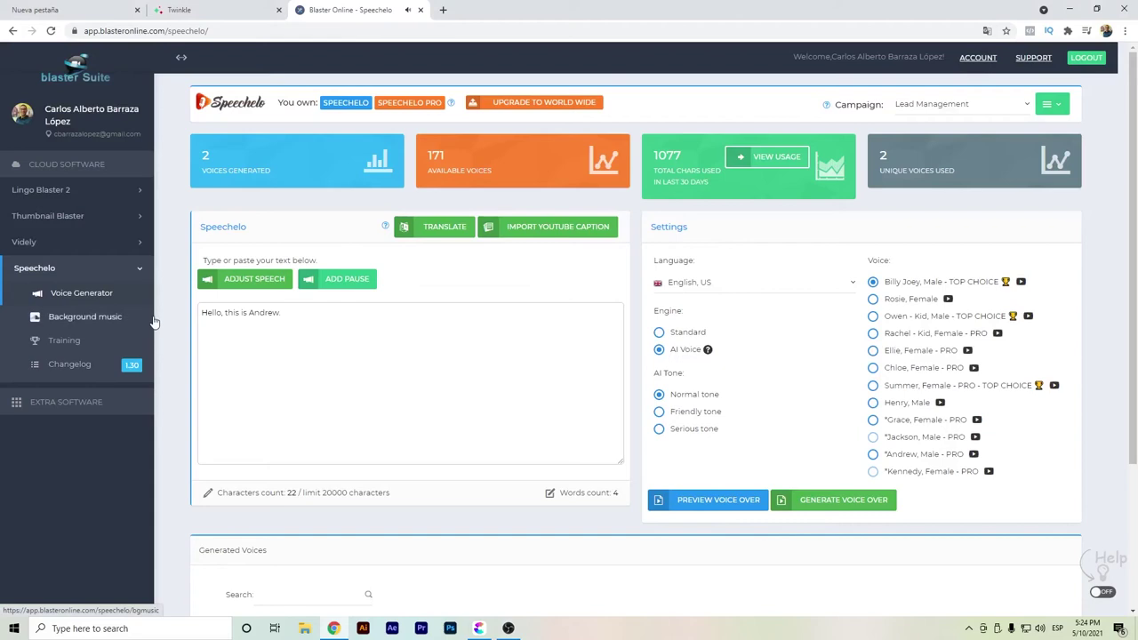
Step: Compare Twinkle's text-to-speech page with Speechelo and select Speechelo's Andrew, Male - PRO voice
left_click(201, 10)
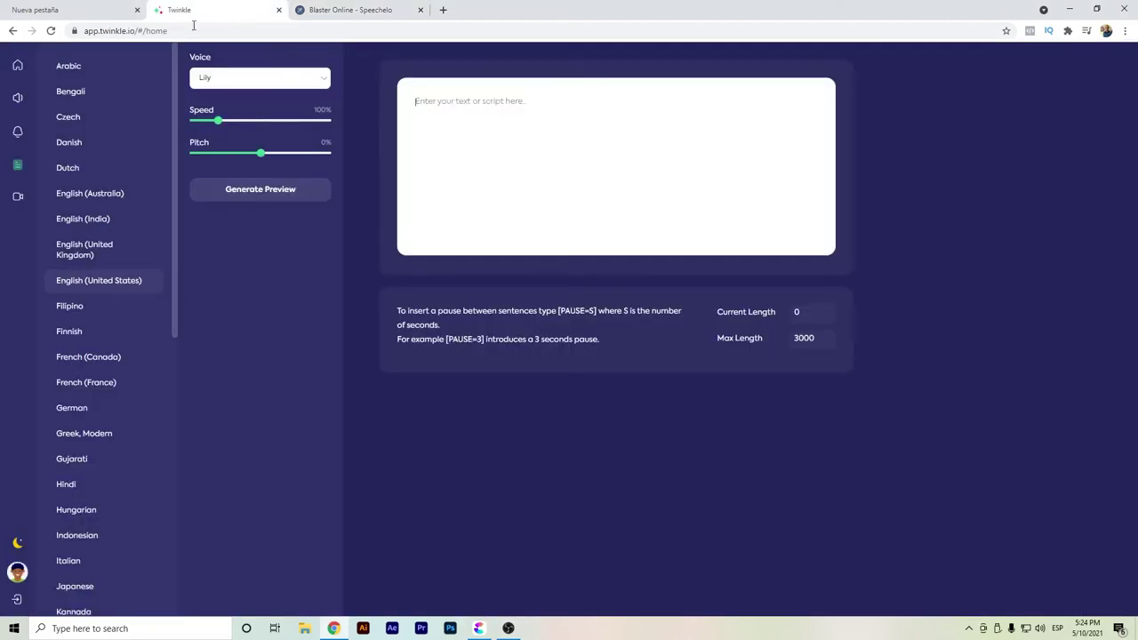
left_click(384, 11)
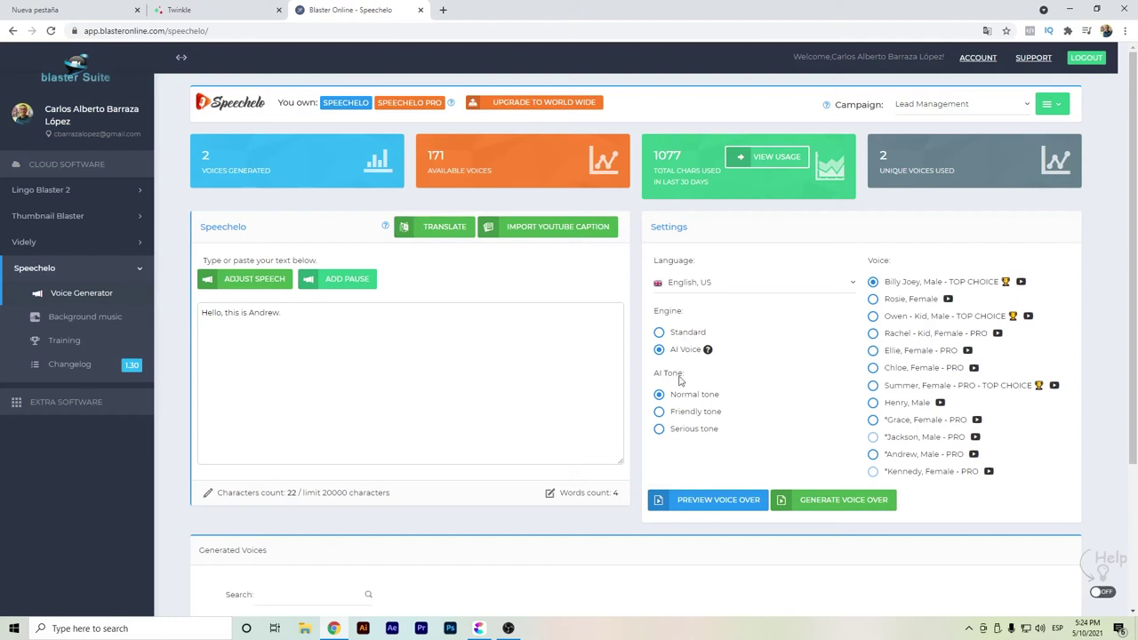
left_click(872, 455)
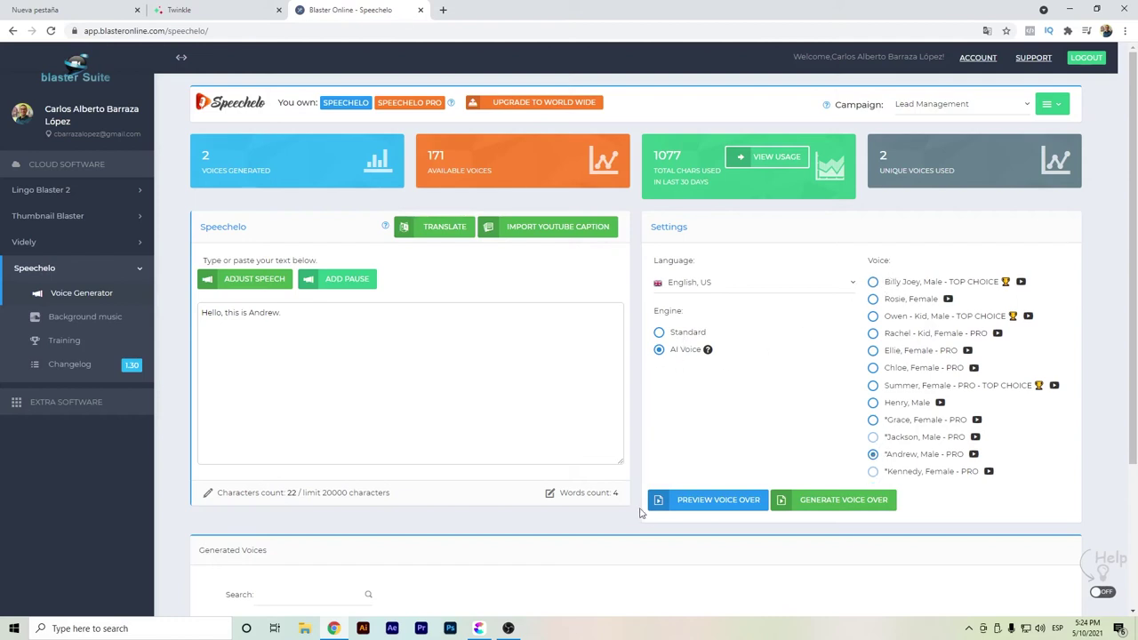
Step: Preview the existing script with the Andrew voice, closing the audio preview once it has played
left_click(717, 503)
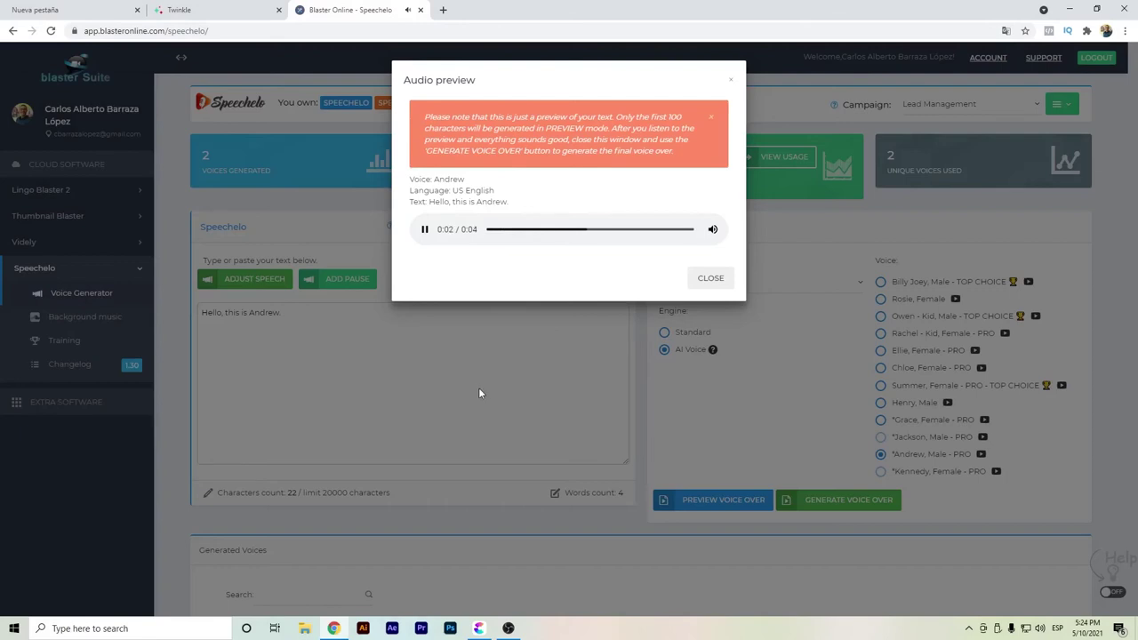
left_click(709, 279)
Step: Append "I am a text to speech voice." to the Speechelo script, copy the full text and preview it
left_click(312, 326)
type("I am")
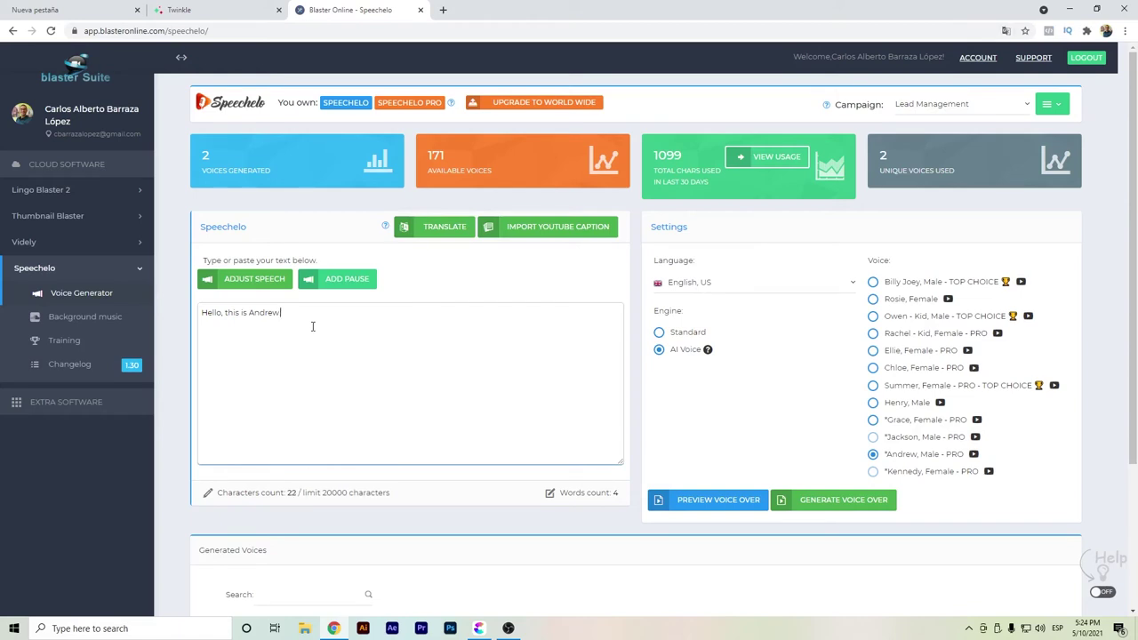
type(" a text to speech voice.")
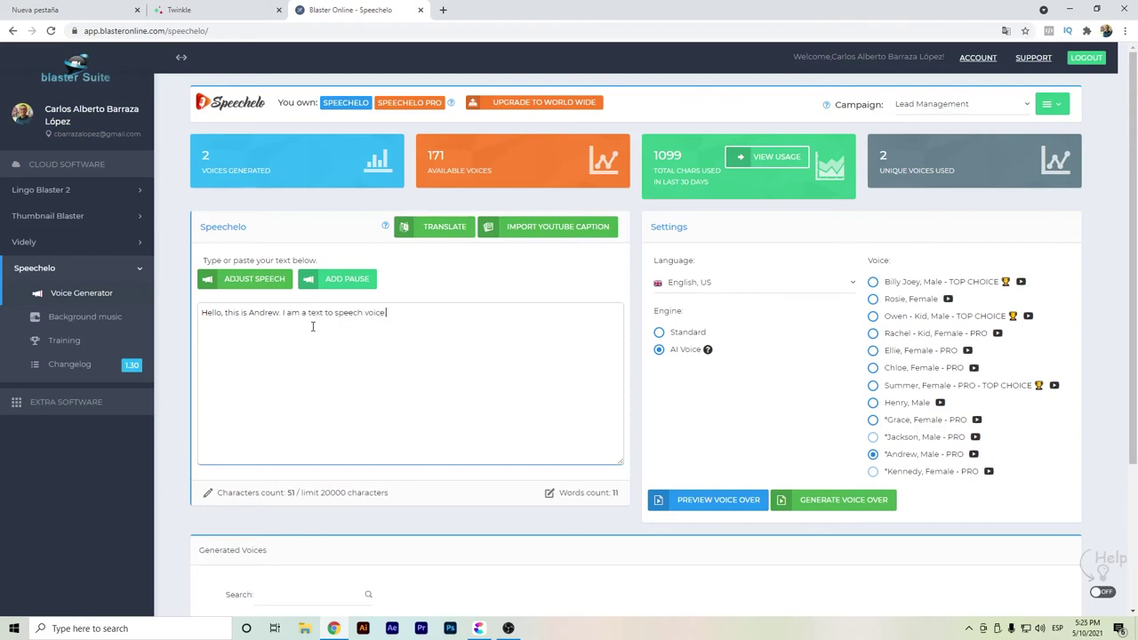
key("ctrl+a")
key("ctrl+c")
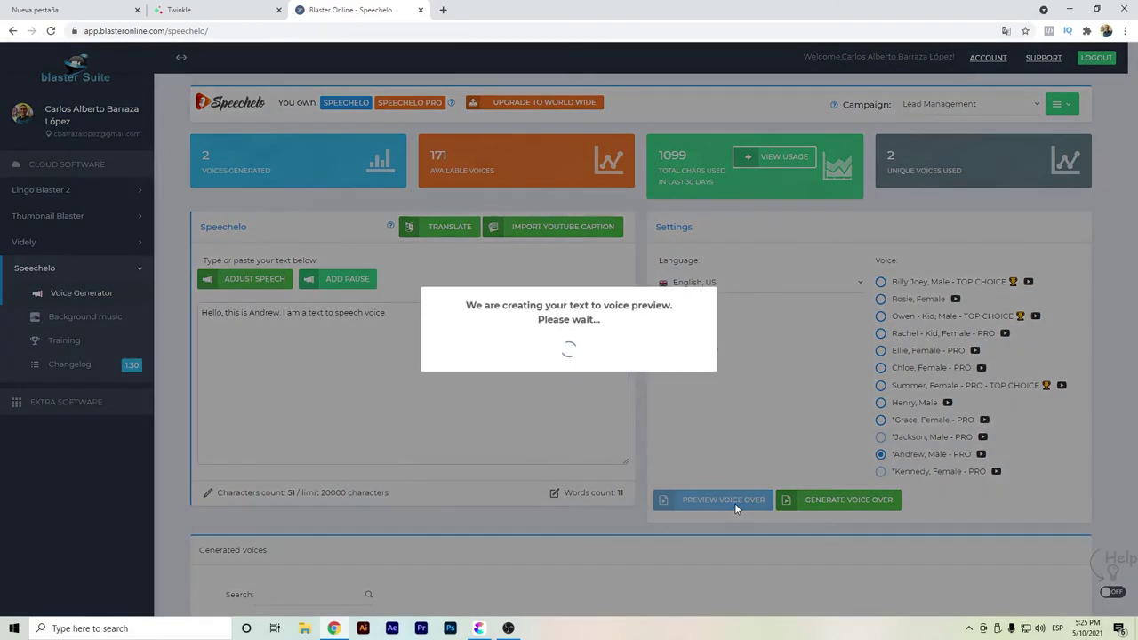
left_click(734, 503)
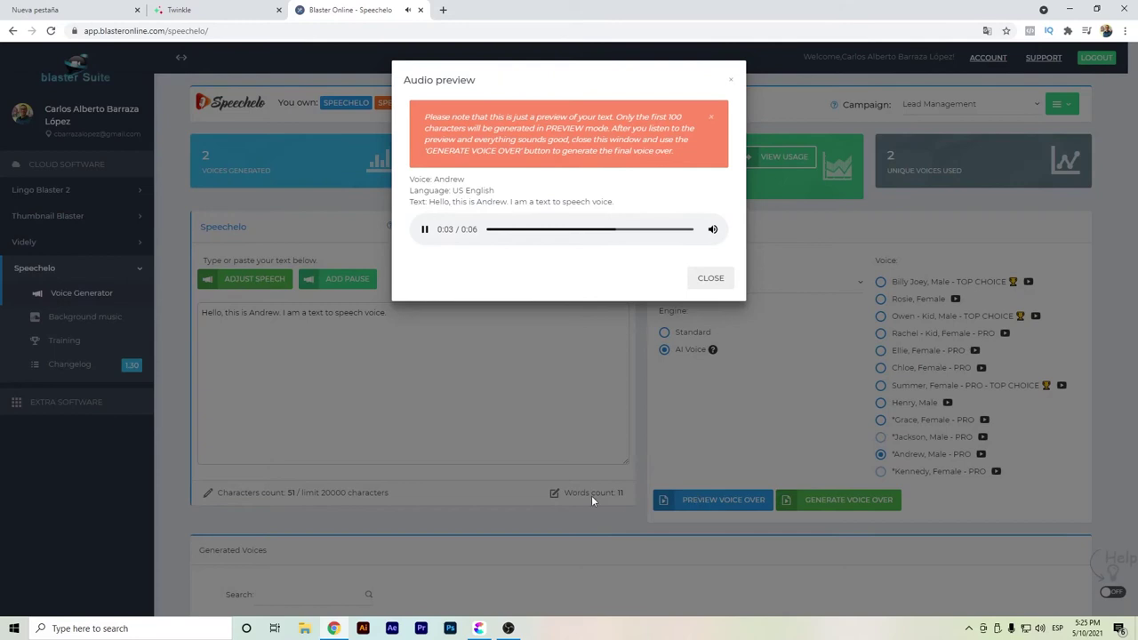
left_click(701, 279)
Step: In Twinkle's text-to-speech page, choose English (United States) and the Charles voice, and paste the copied script
left_click(223, 8)
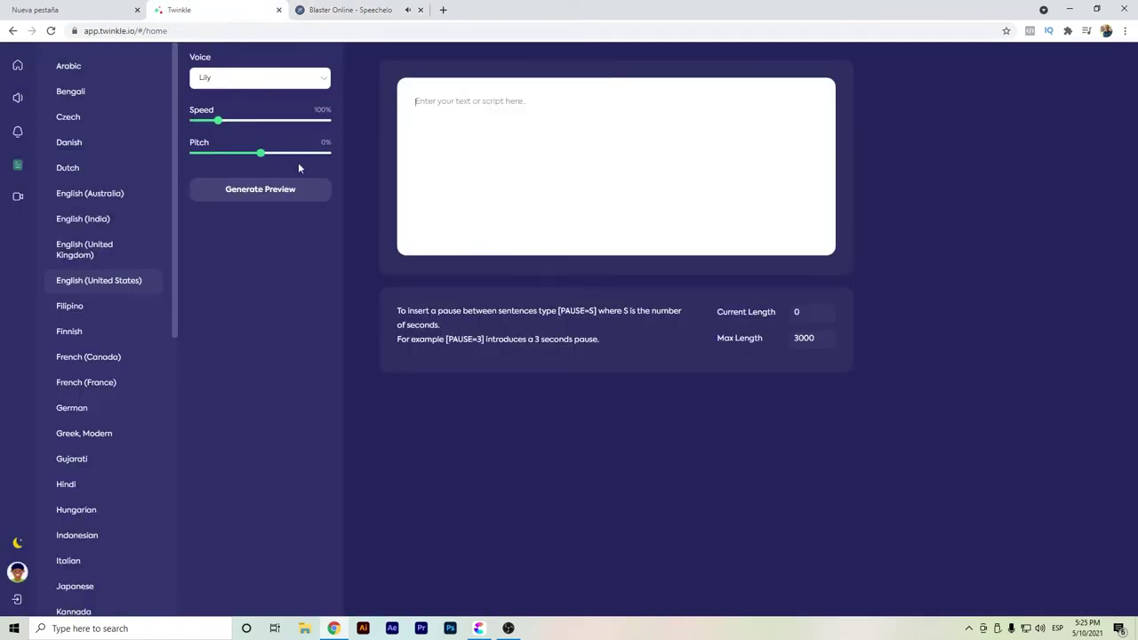
left_click(115, 292)
left_click(271, 82)
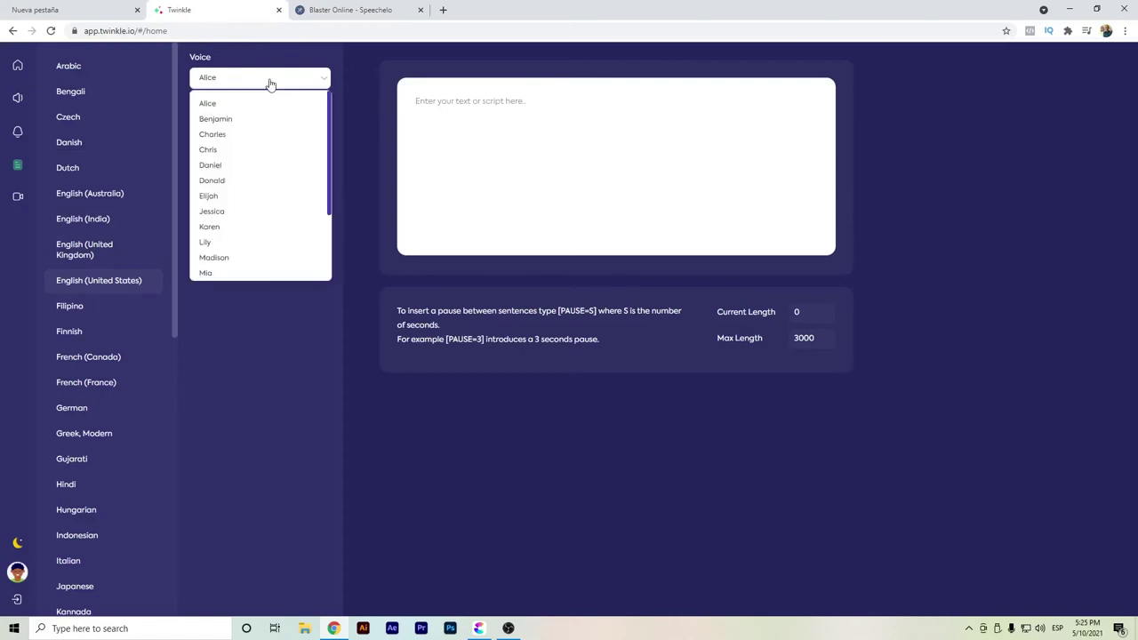
left_click(256, 133)
left_click(503, 132)
key("ctrl+v")
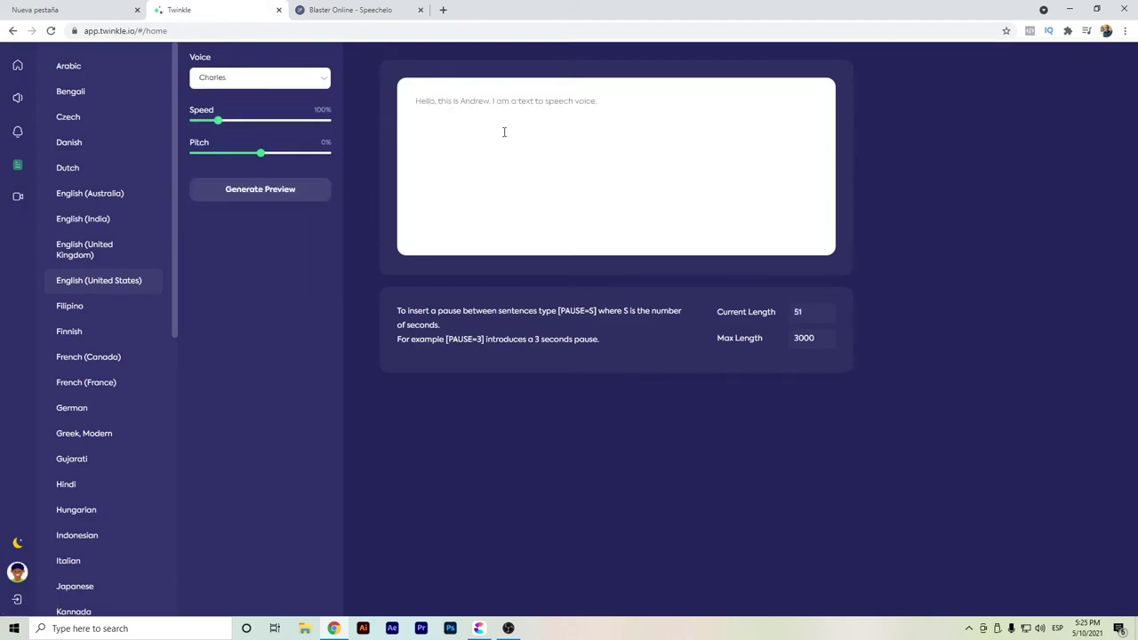
Step: Generate and play Twinkle's preview of the script, comparing it with Speechelo's voice generator
left_click(245, 191)
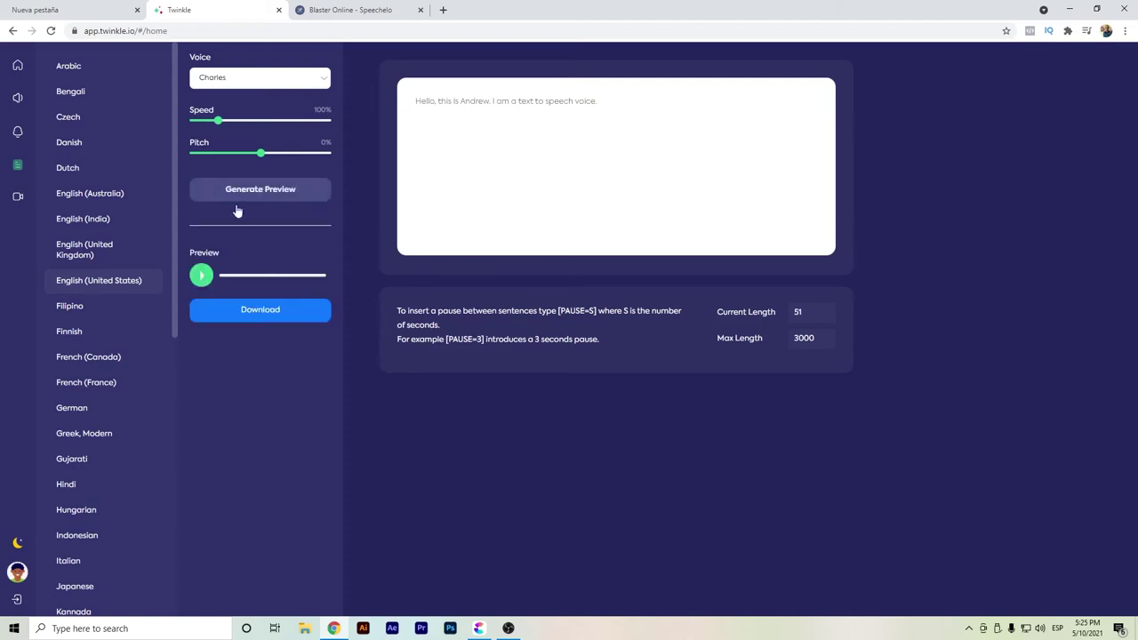
left_click(202, 284)
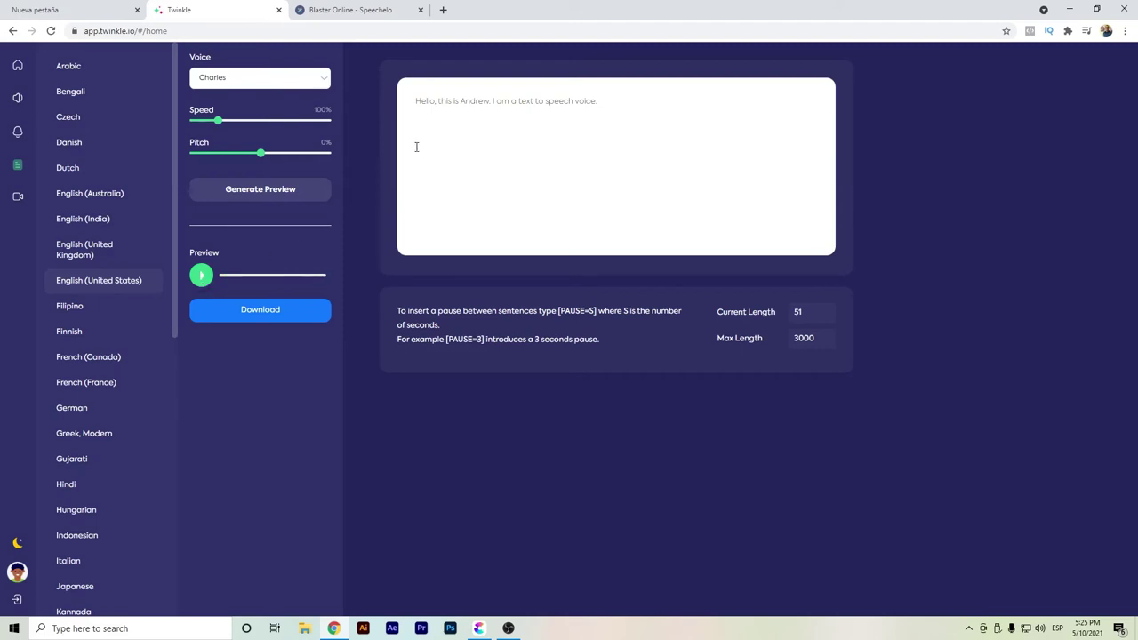
left_click(383, 11)
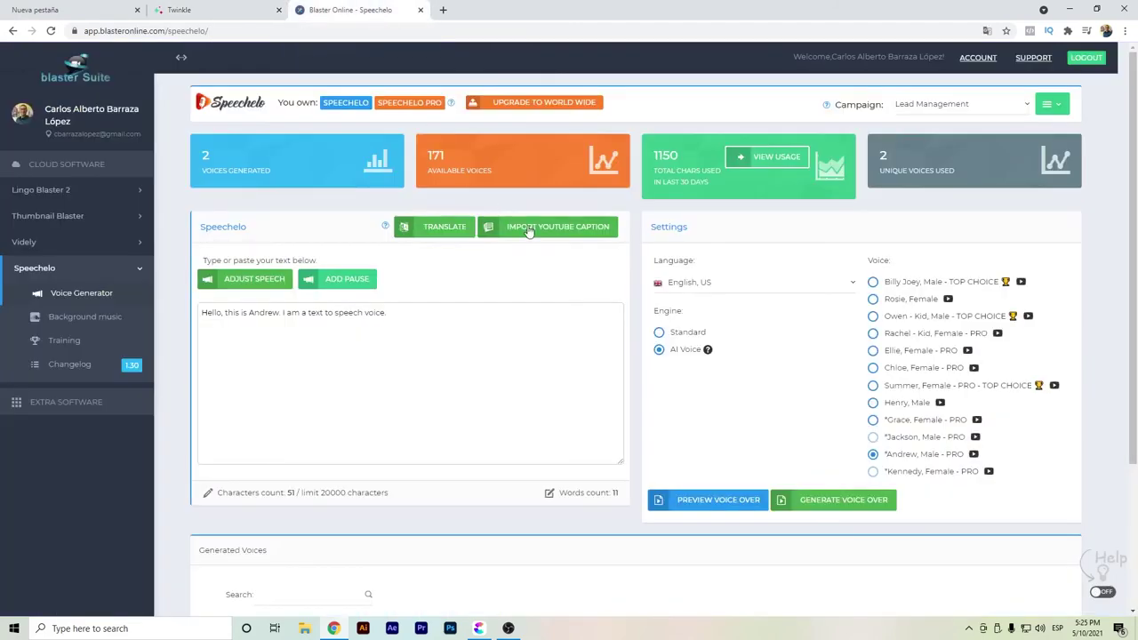
left_click(205, 9)
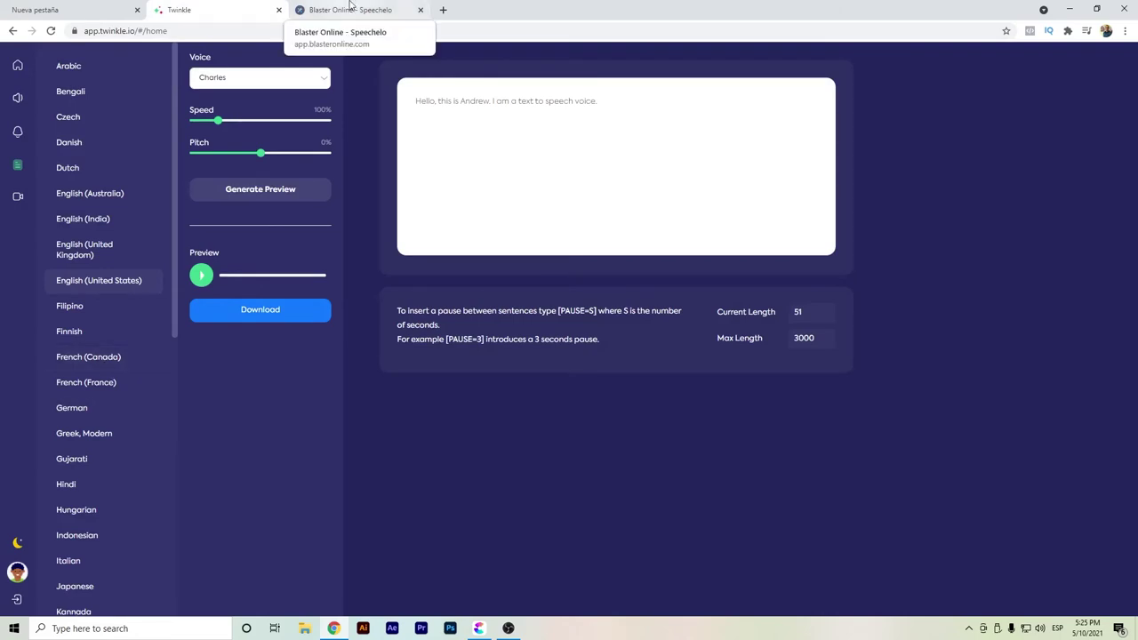
Step: Look through Twinkle's text-to-speech languages and its Fire video overlays
scroll(102, 245, "down", 3)
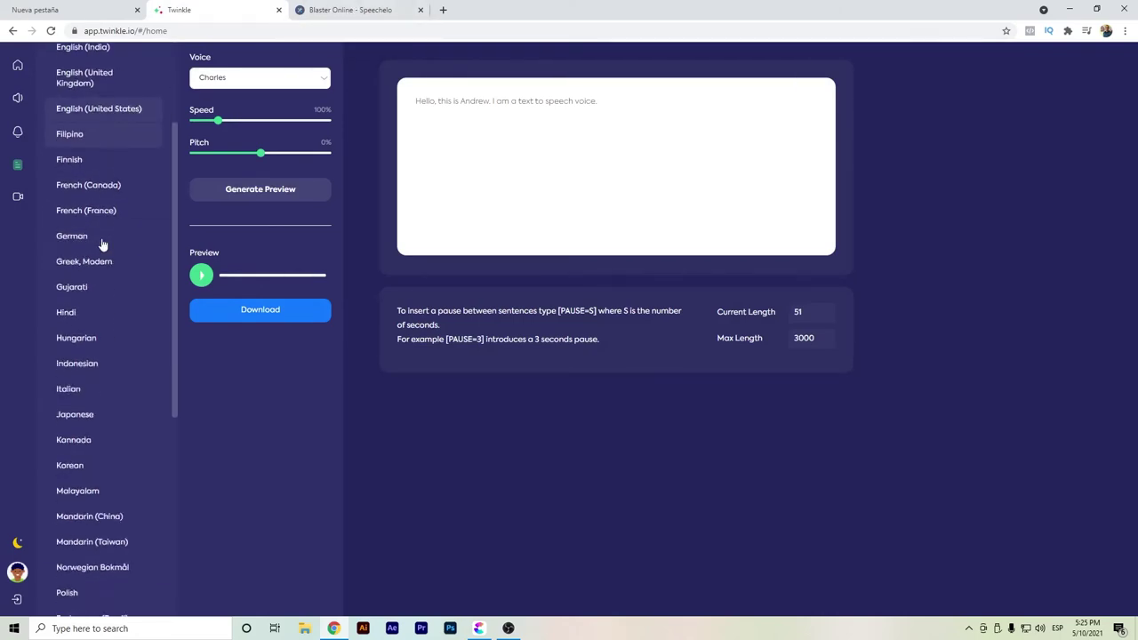
scroll(106, 267, "up", 3)
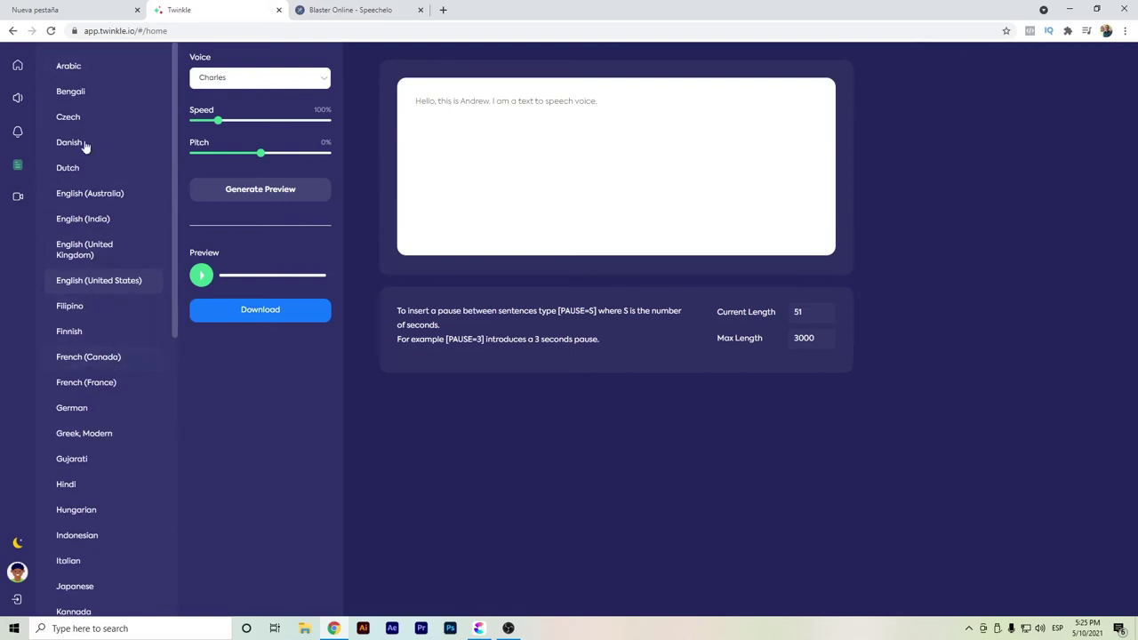
left_click(18, 196)
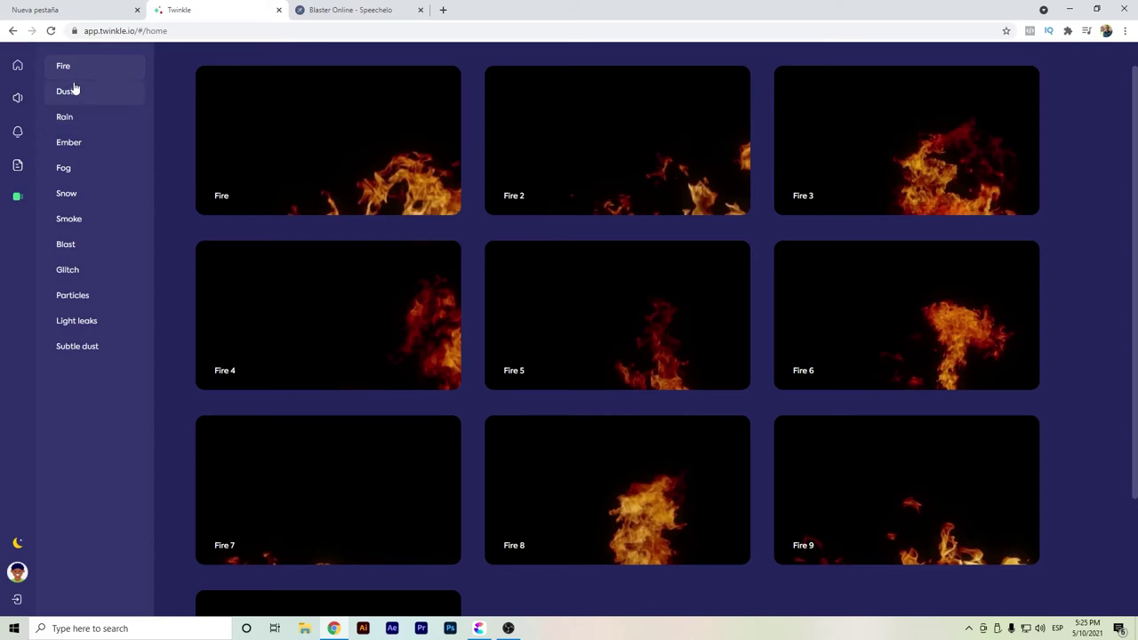
scroll(648, 401, "down", 2)
scroll(303, 348, "up", 2)
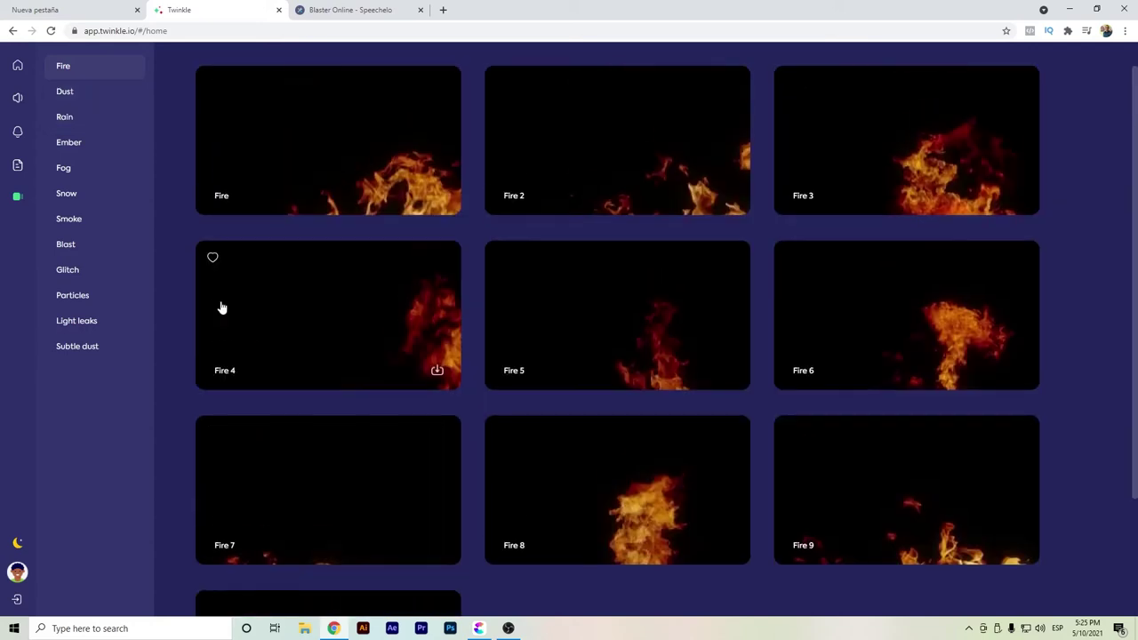
Step: Browse Twinkle's Cinematic music tracks and audition "Above the clouds"
left_click(13, 104)
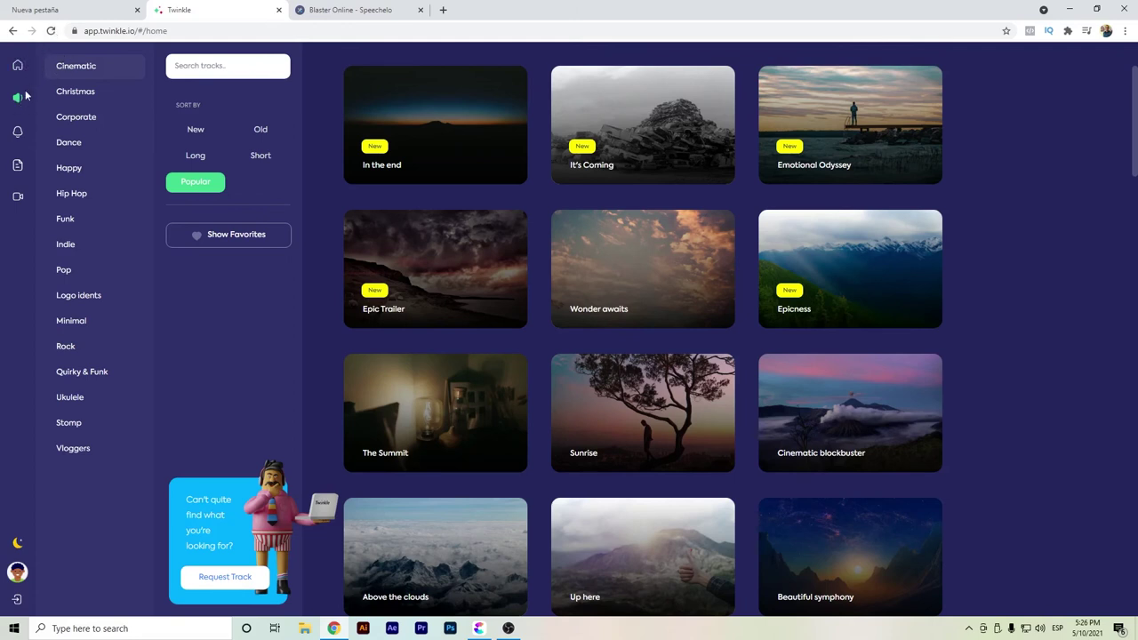
mouse_move(387, 320)
scroll(537, 278, "down", 2)
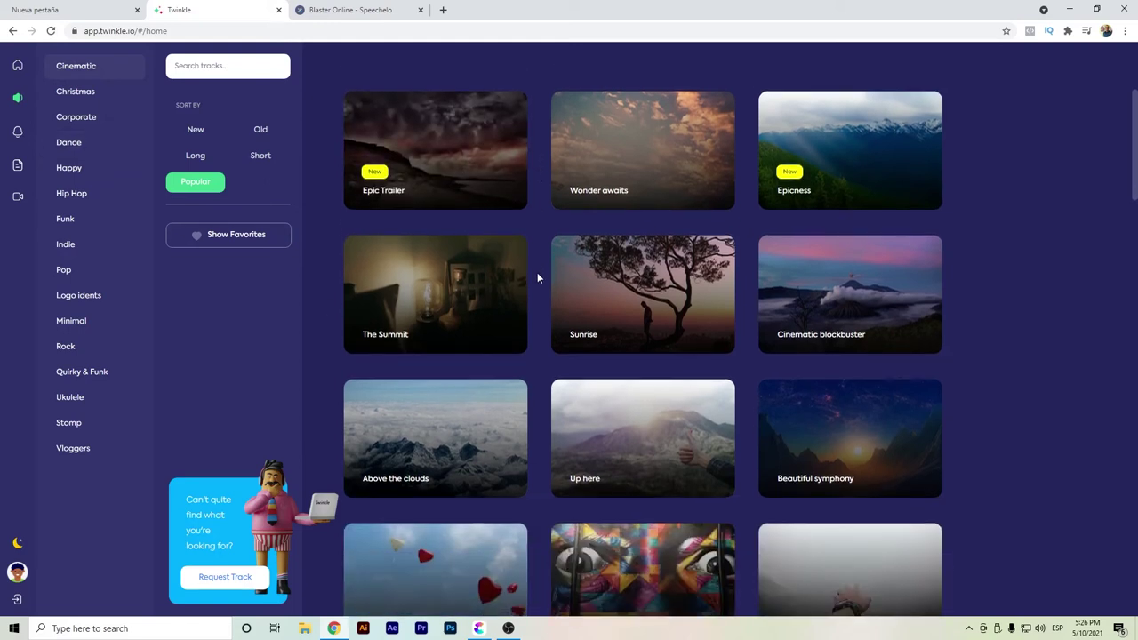
scroll(537, 278, "down", 1)
mouse_move(524, 396)
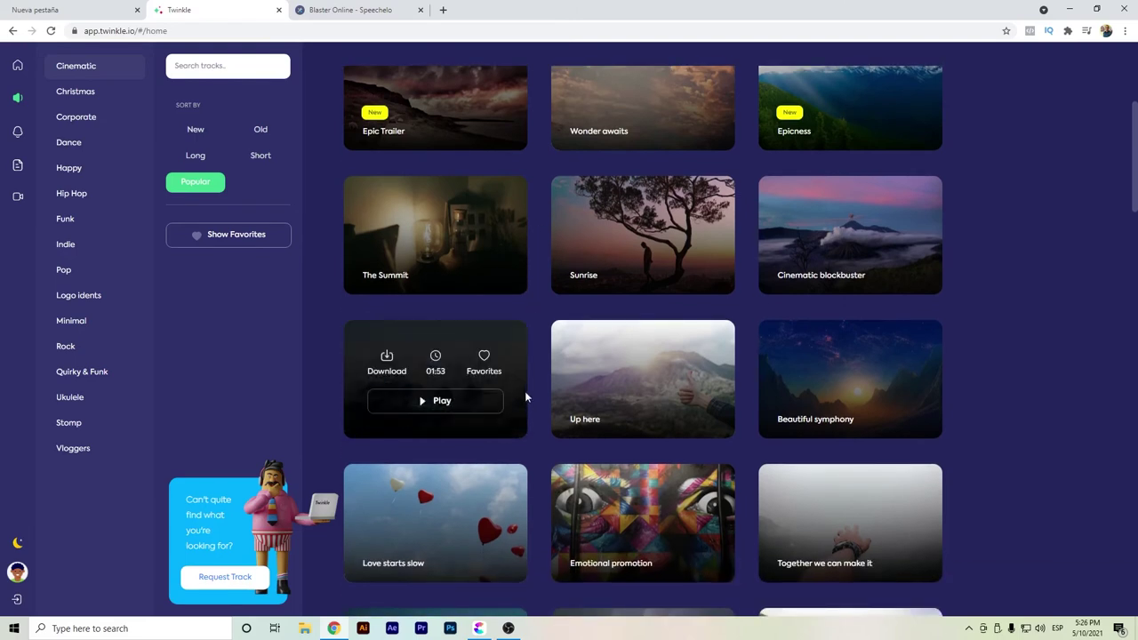
left_click(423, 406)
left_click(423, 406)
Step: Look further through the Cinematic tracks and audition "Action"
scroll(525, 357, "down", 3)
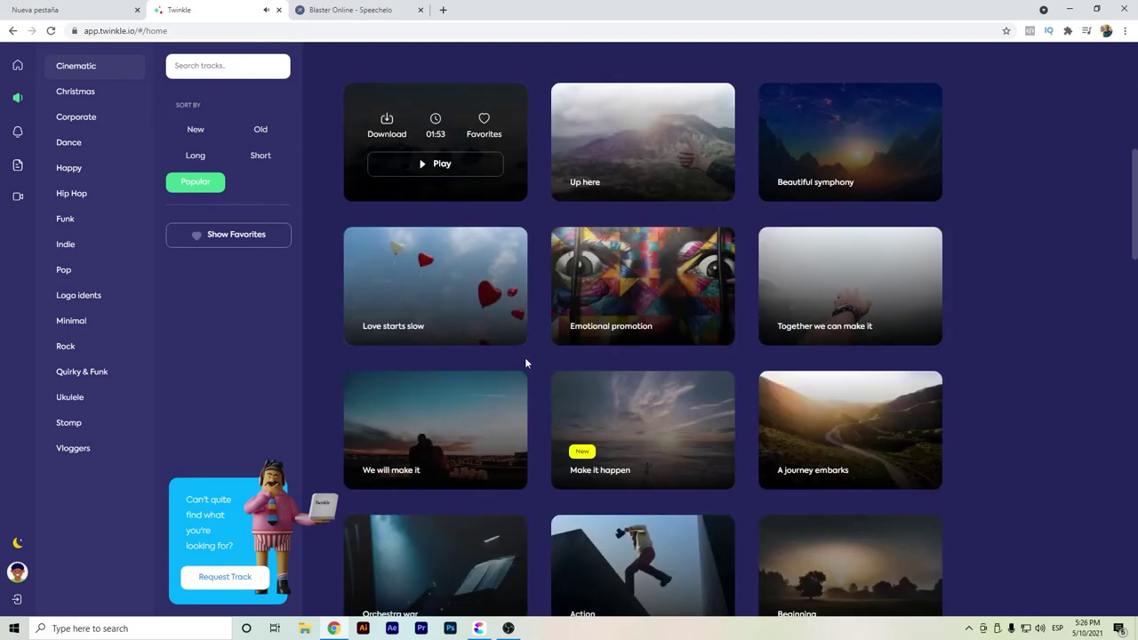
scroll(538, 350, "down", 1)
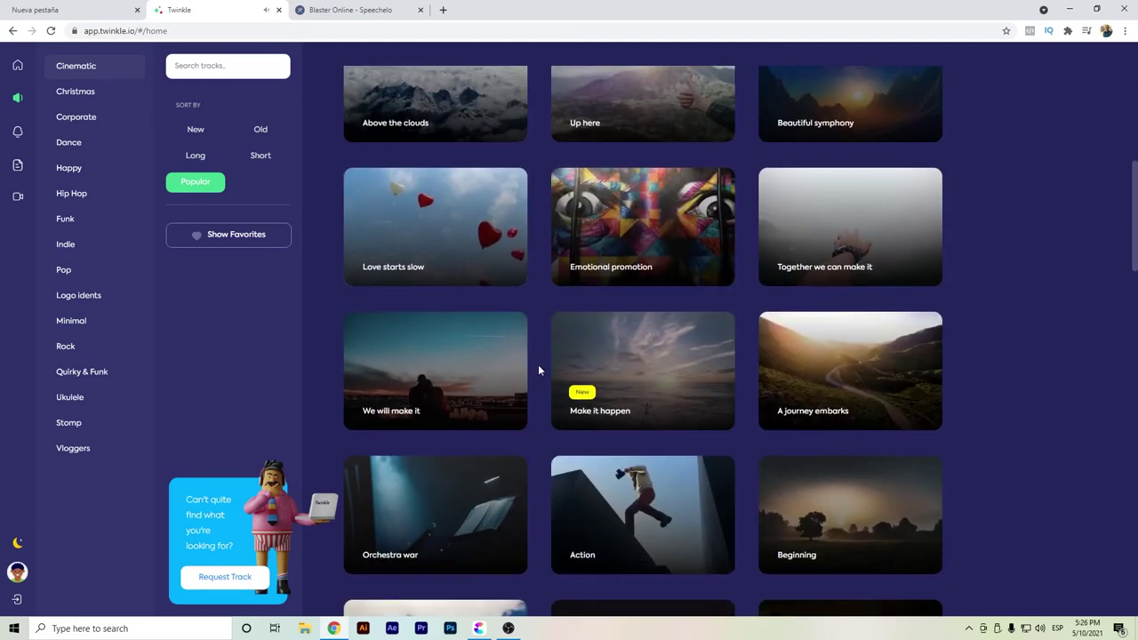
scroll(537, 360, "up", 3)
scroll(551, 347, "down", 3)
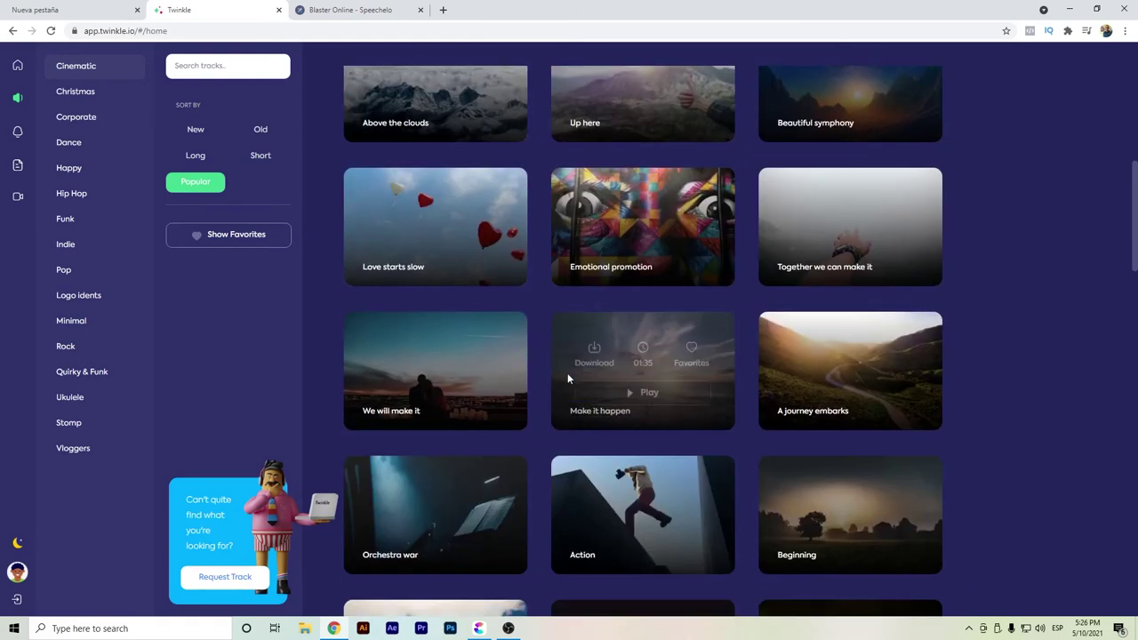
scroll(617, 462, "down", 2)
left_click(641, 418)
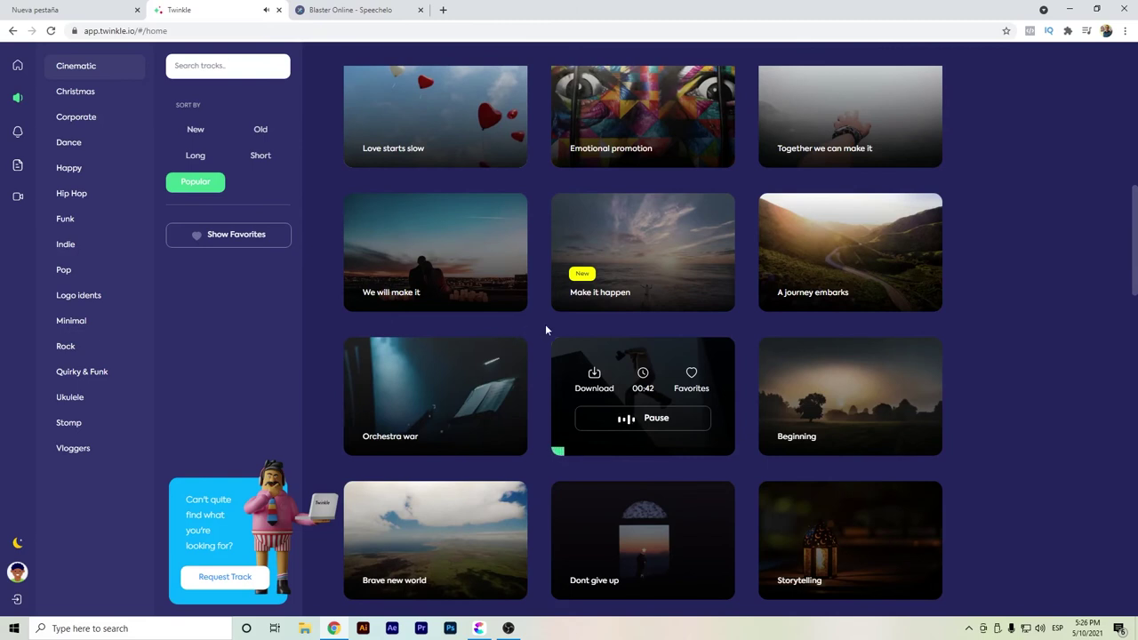
left_click(662, 421)
Step: Audition the Cinematic tracks "Make it happen" and "A journey embarks", pausing each after a short listen
left_click(657, 276)
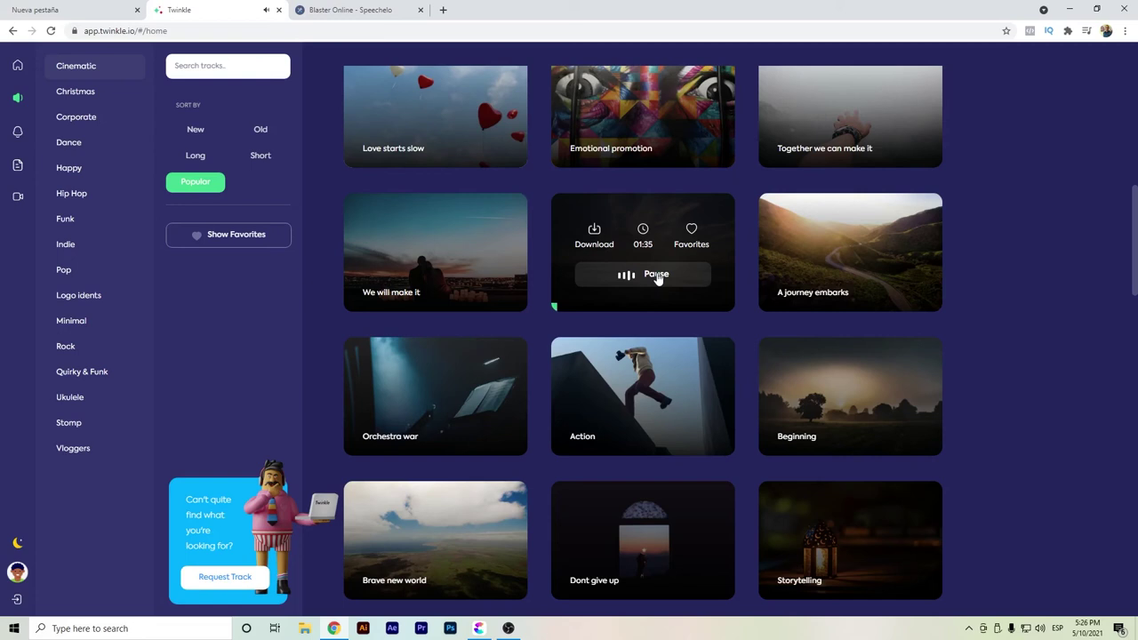
left_click(656, 276)
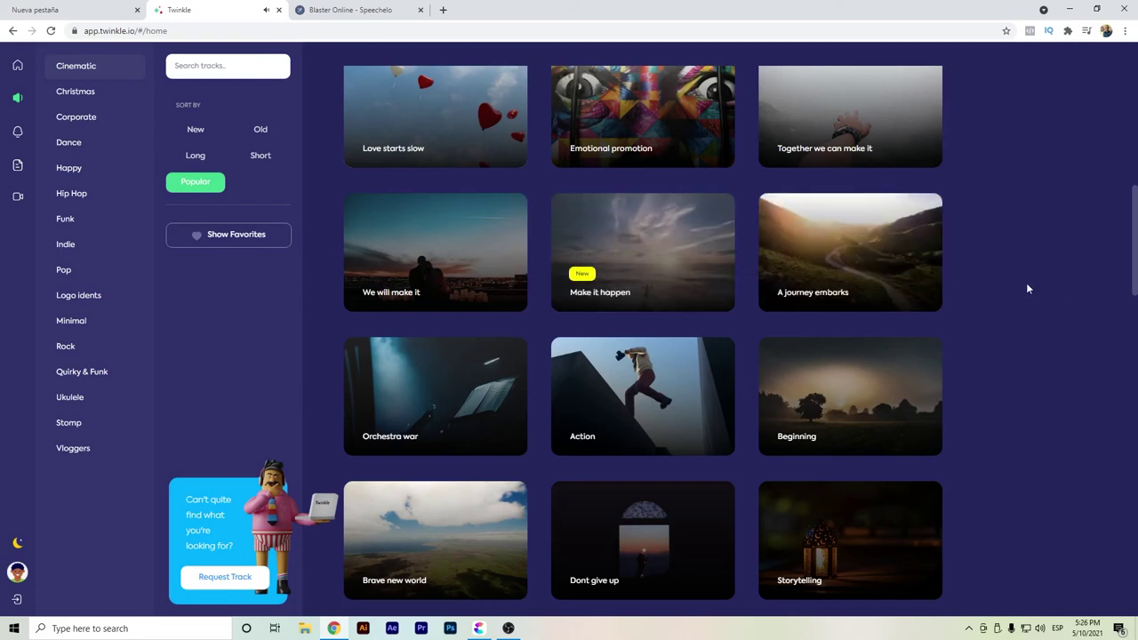
left_click(878, 276)
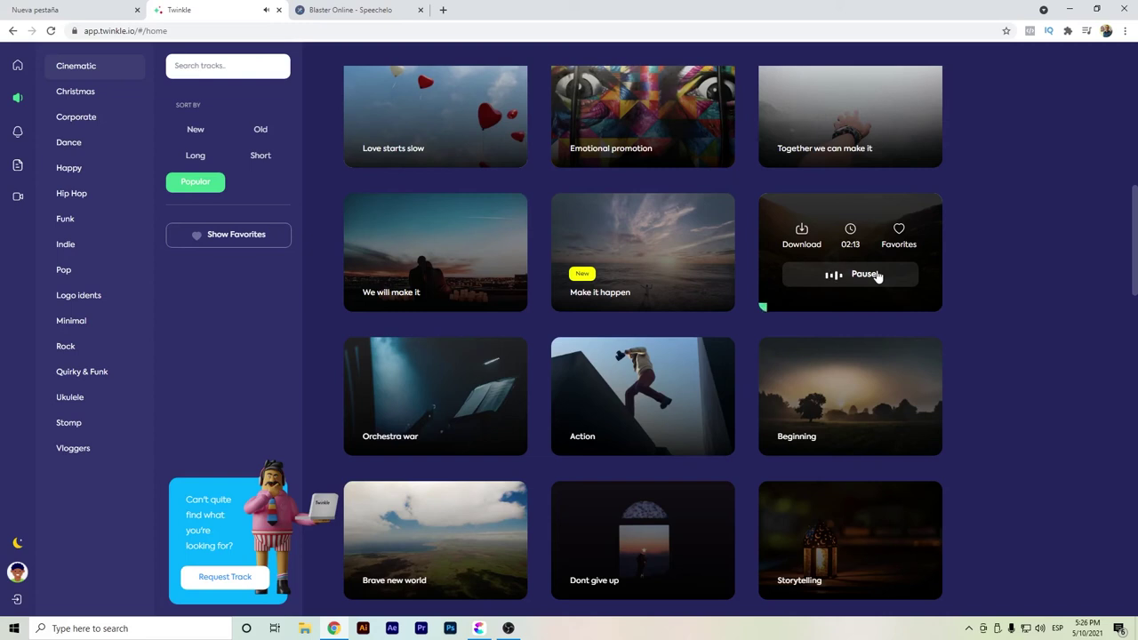
left_click(877, 276)
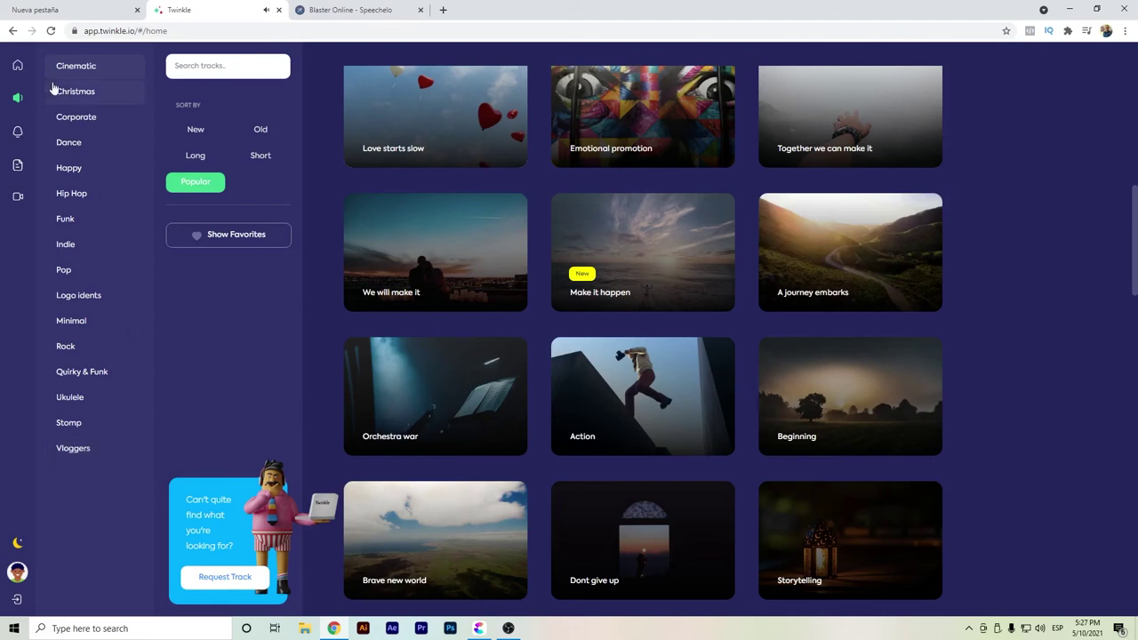
Step: Show the Vloggers music category and audition "Morning mood"
left_click(89, 453)
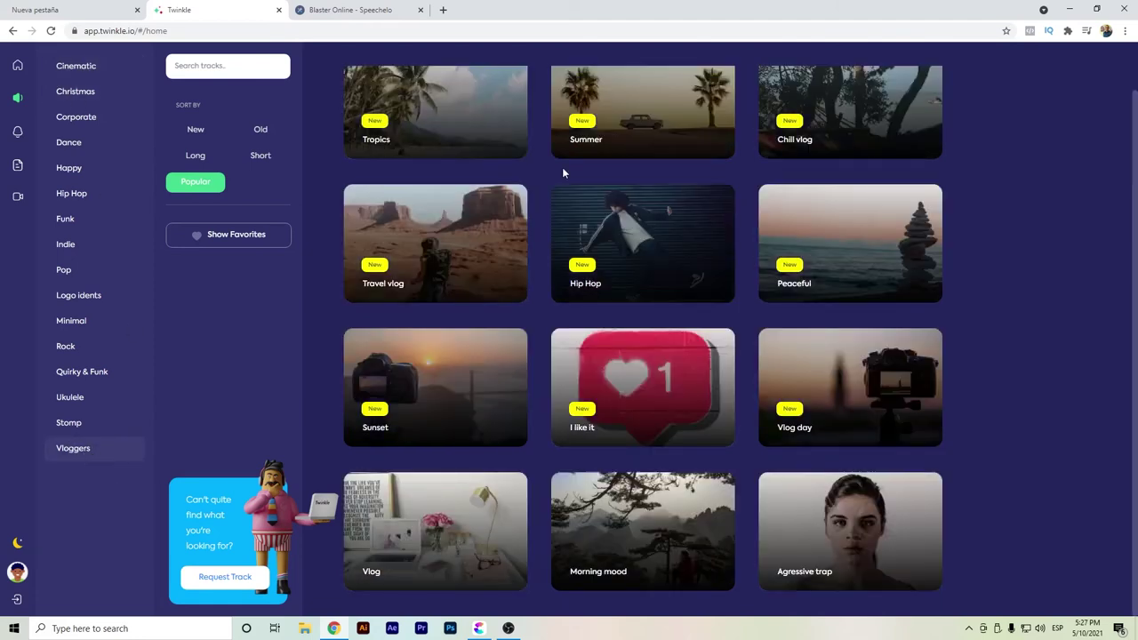
mouse_move(606, 143)
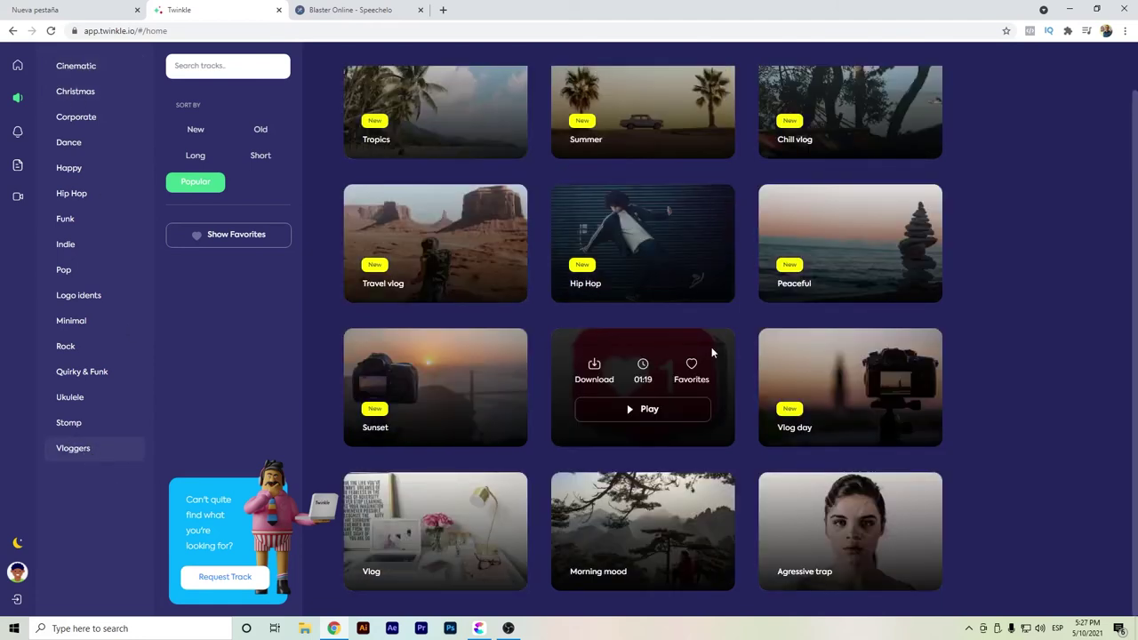
mouse_move(601, 561)
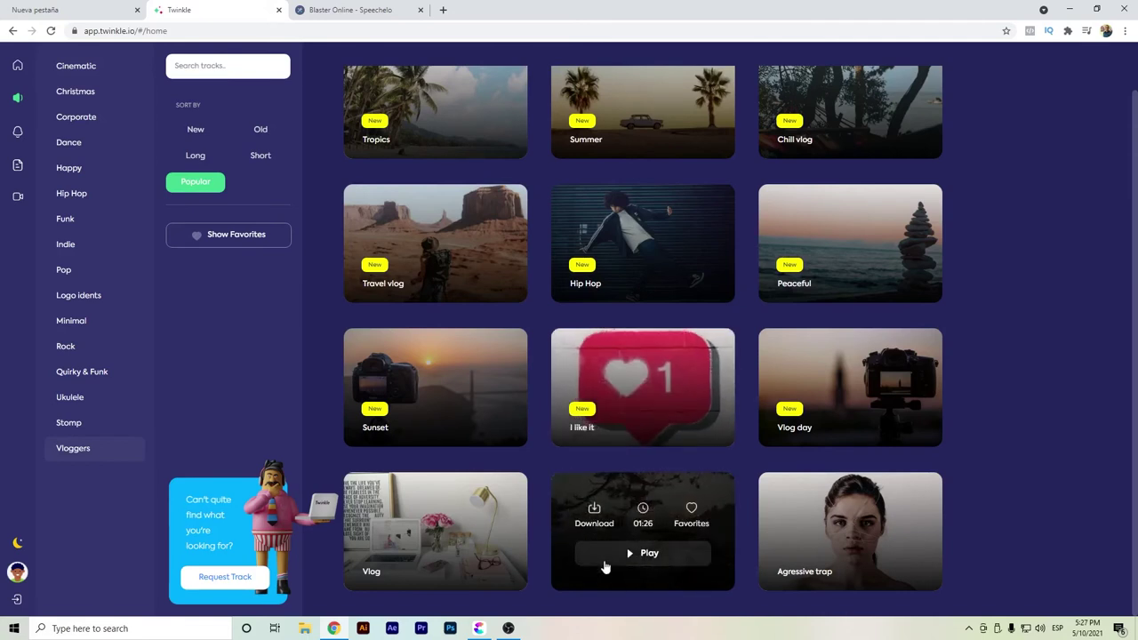
left_click(701, 551)
left_click(690, 553)
Step: Show the Rock music category and audition "One shining moment"
left_click(69, 351)
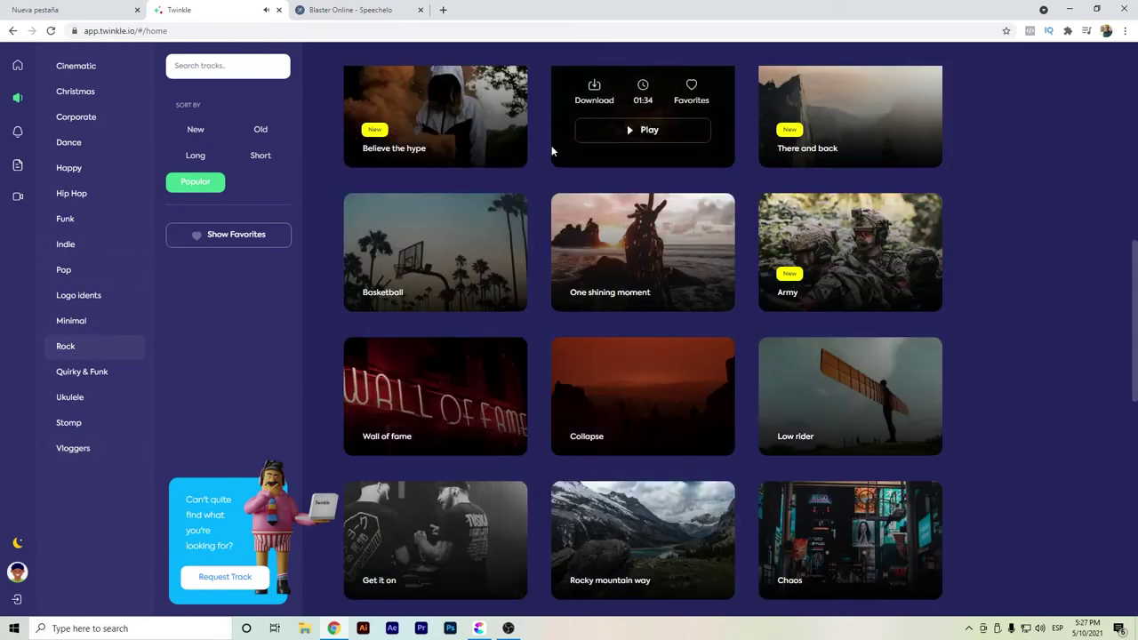
left_click(613, 280)
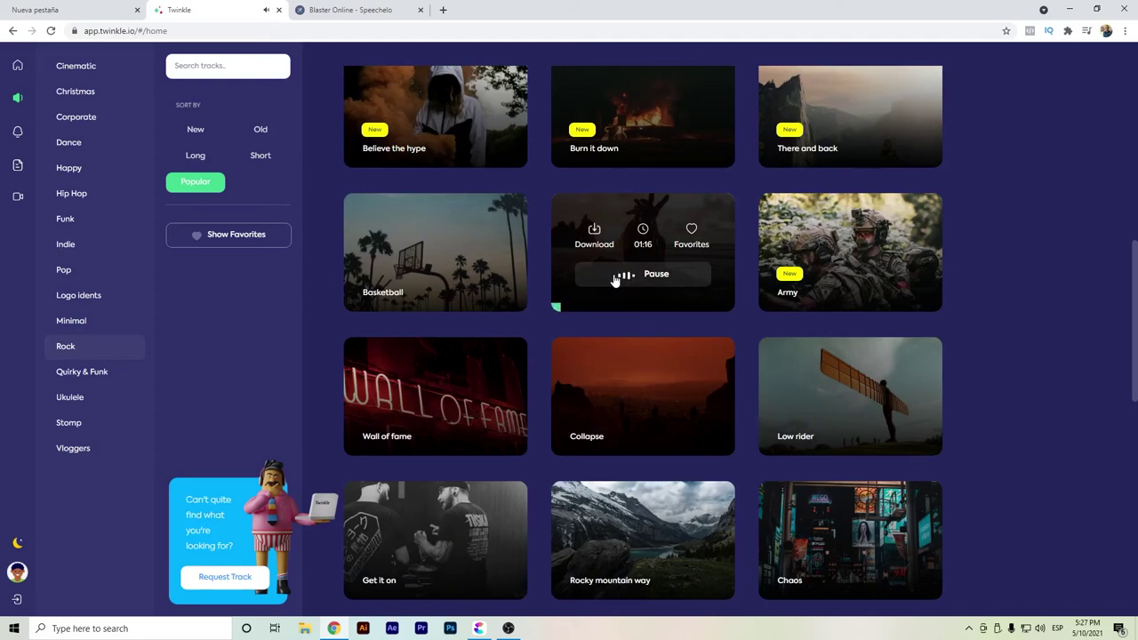
mouse_move(531, 266)
Step: Audition the Rock track "Basketball" and download it
left_click(480, 279)
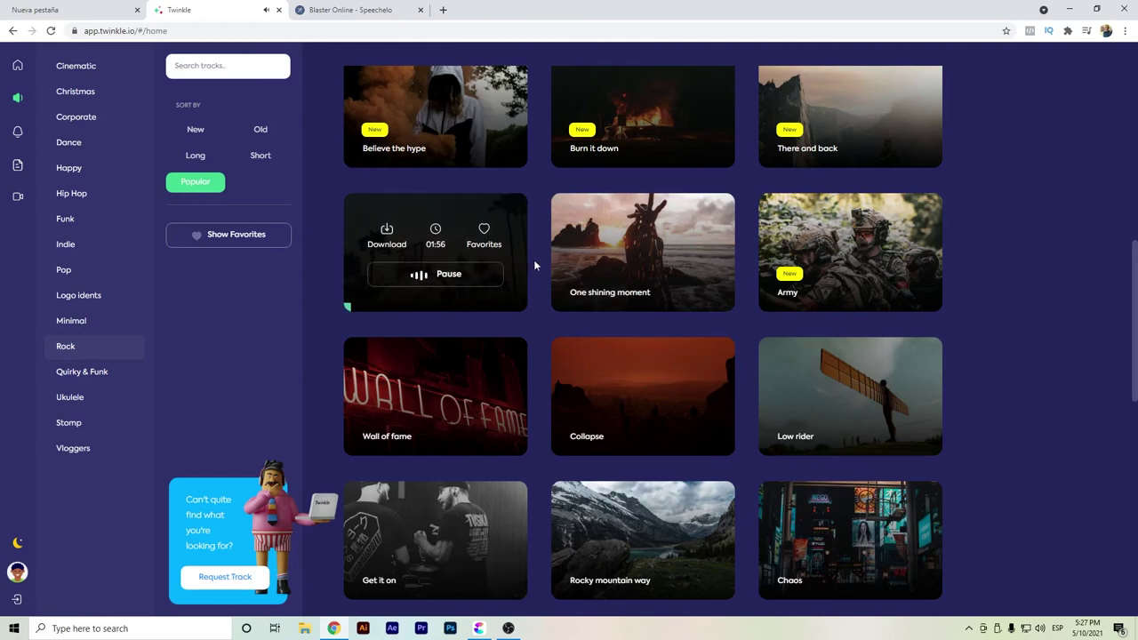
left_click(498, 272)
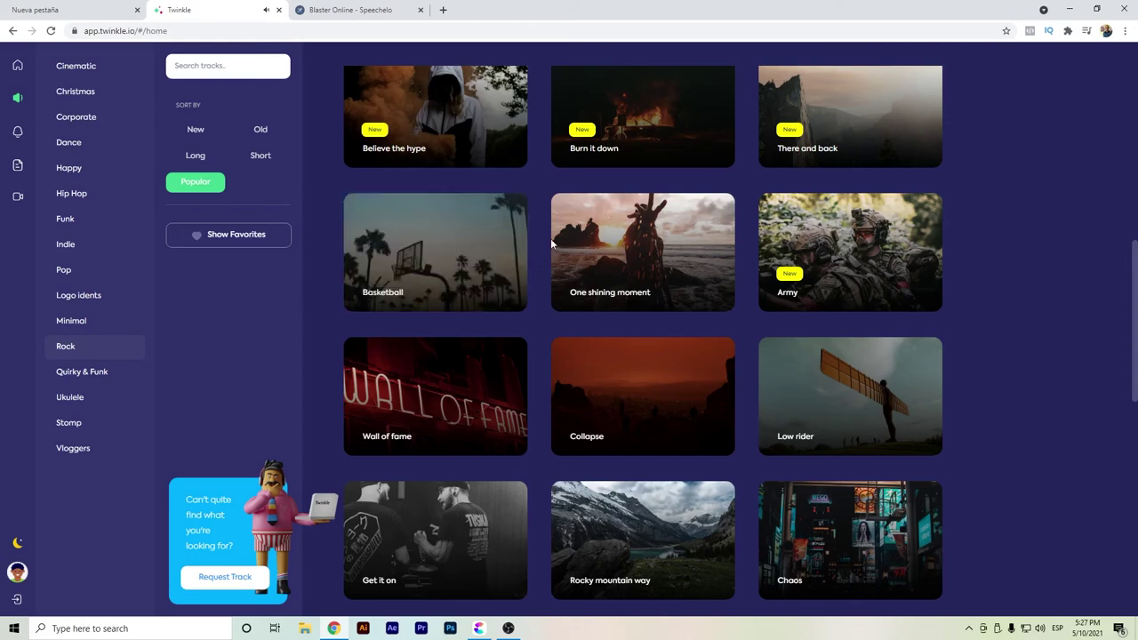
left_click(380, 238)
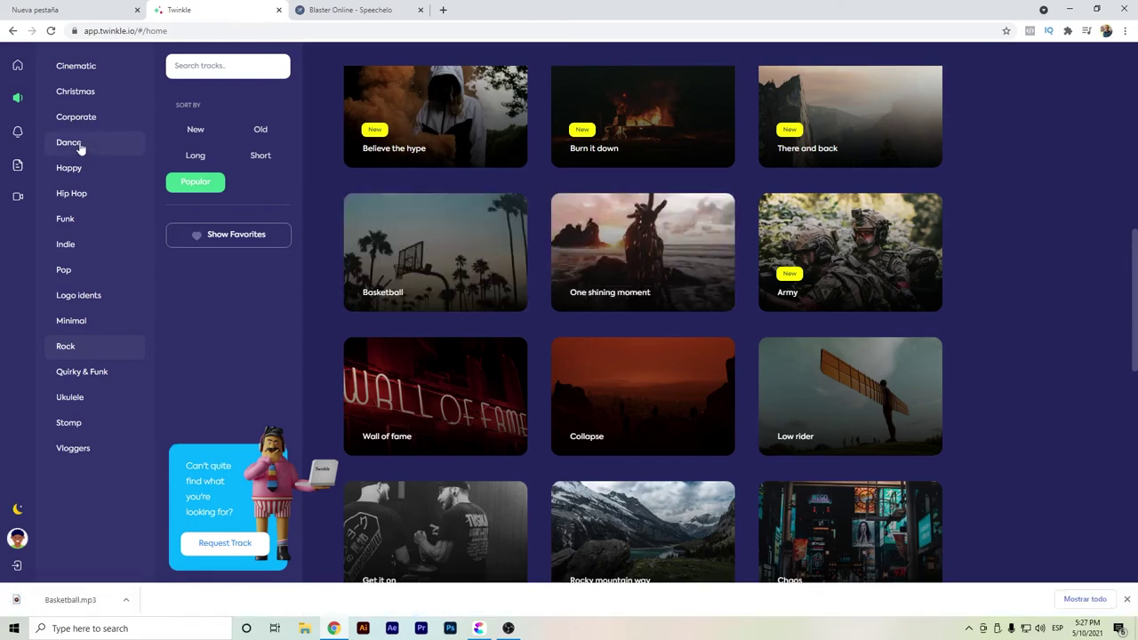
Step: Show the Transitions category of the sound effects library and dismiss the download bar
left_click(19, 135)
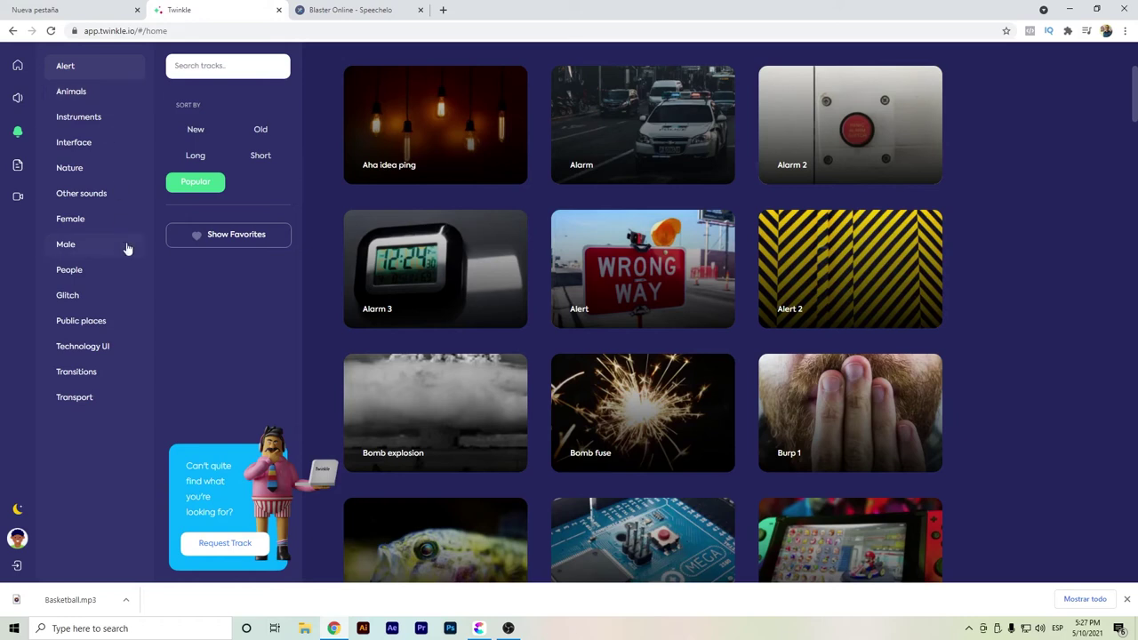
left_click(85, 374)
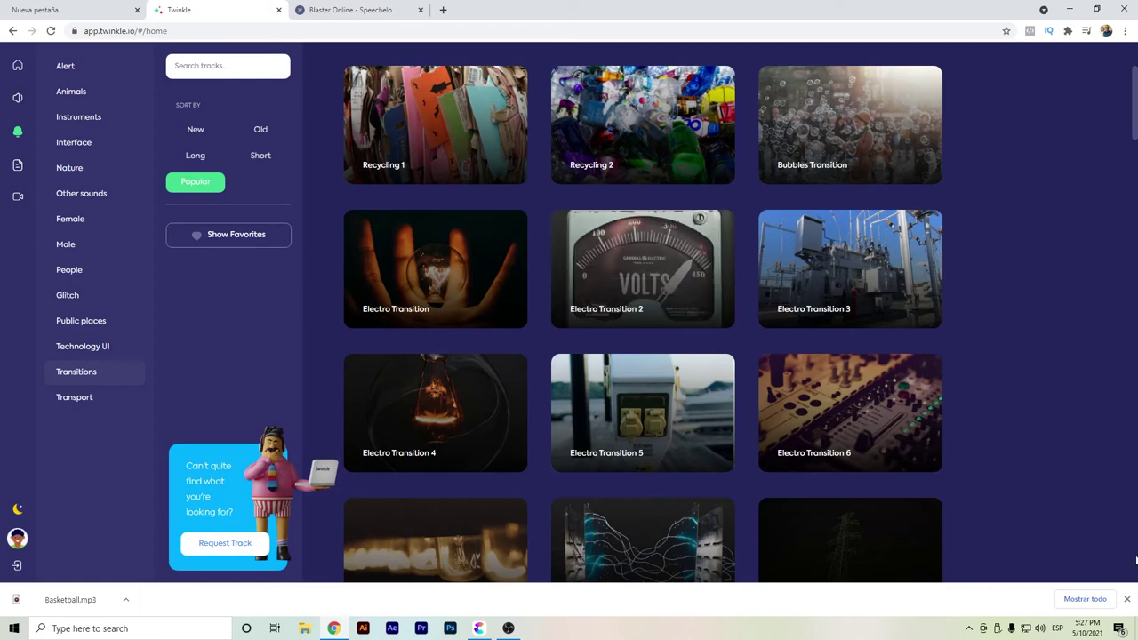
left_click(1127, 599)
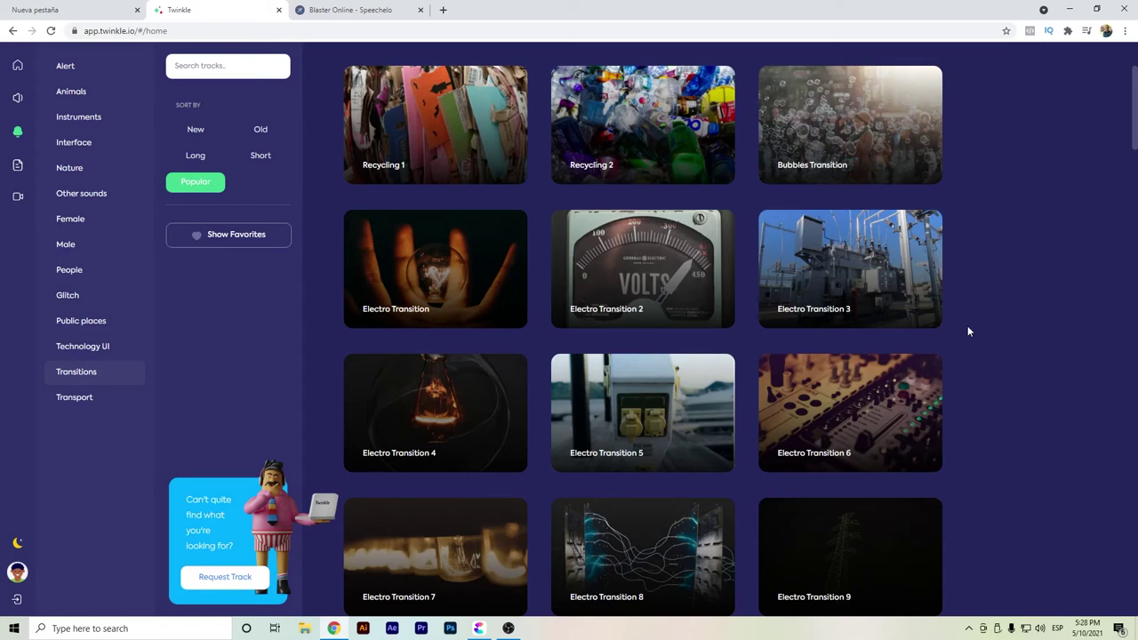
Step: Browse the transition sounds and audition "Transition - 2" and "Transition - 3"
mouse_move(575, 274)
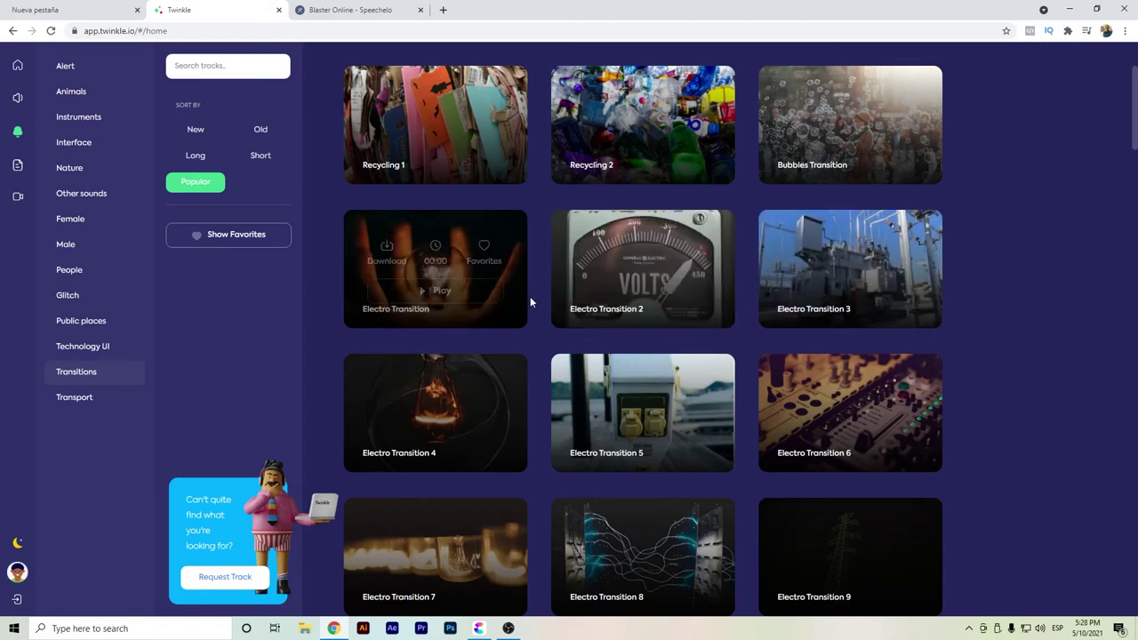
mouse_move(488, 303)
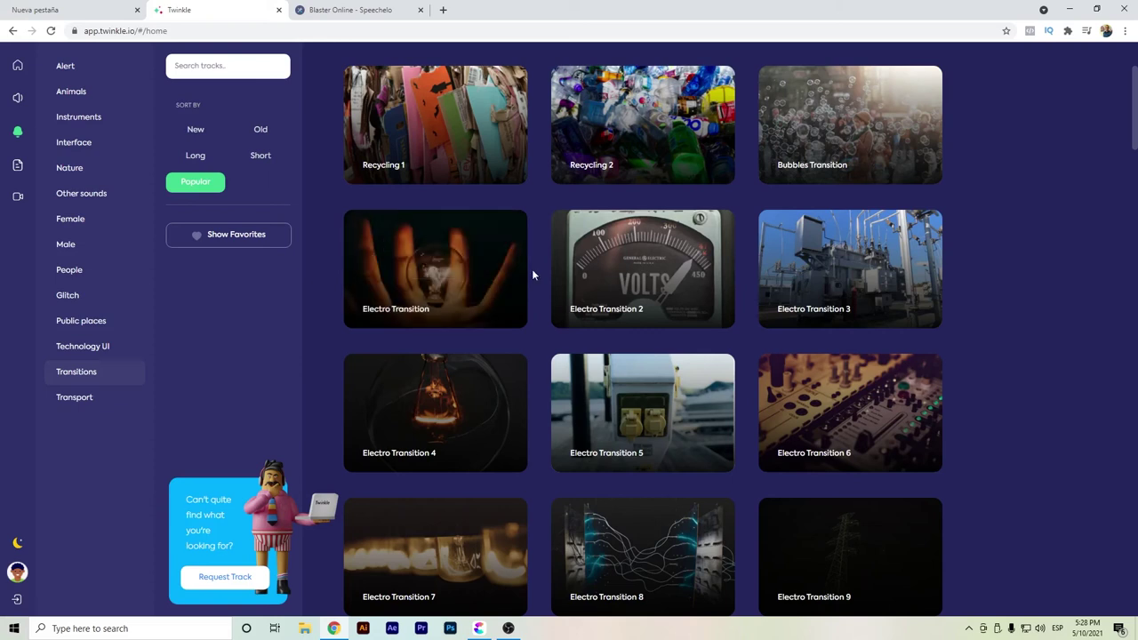
scroll(529, 311, "down", 3)
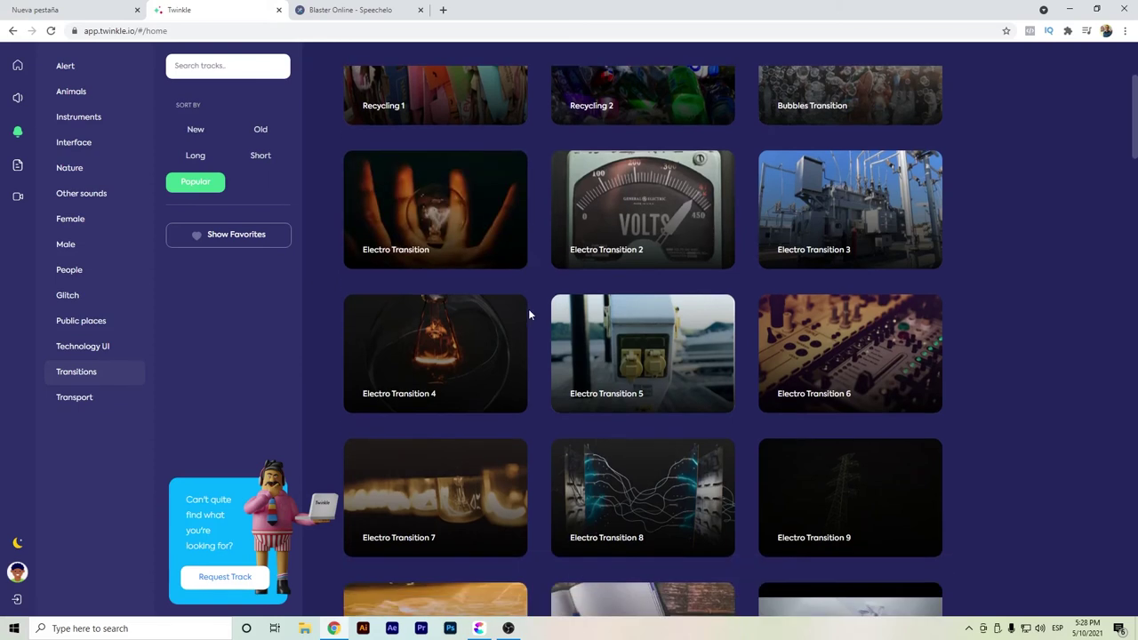
scroll(528, 315, "down", 4)
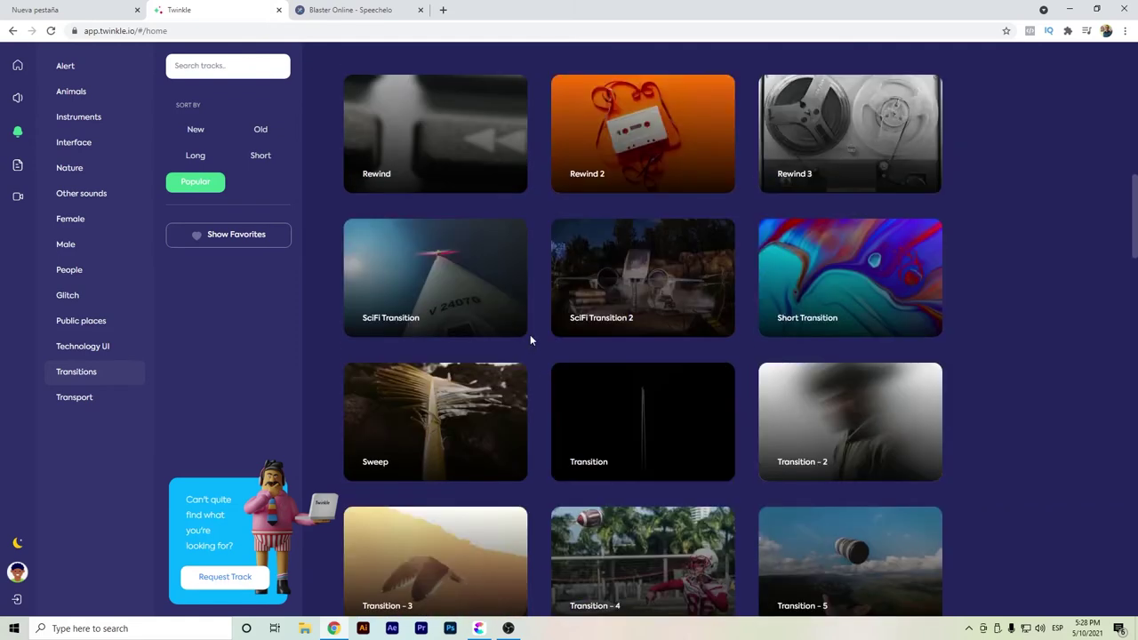
scroll(530, 334, "down", 1)
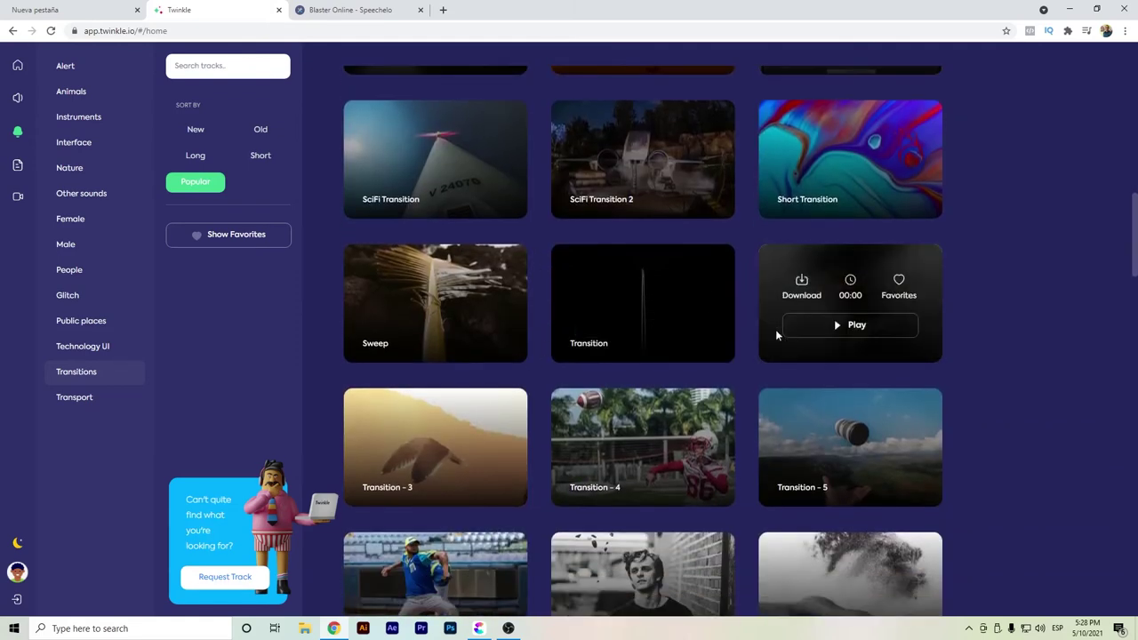
left_click(807, 328)
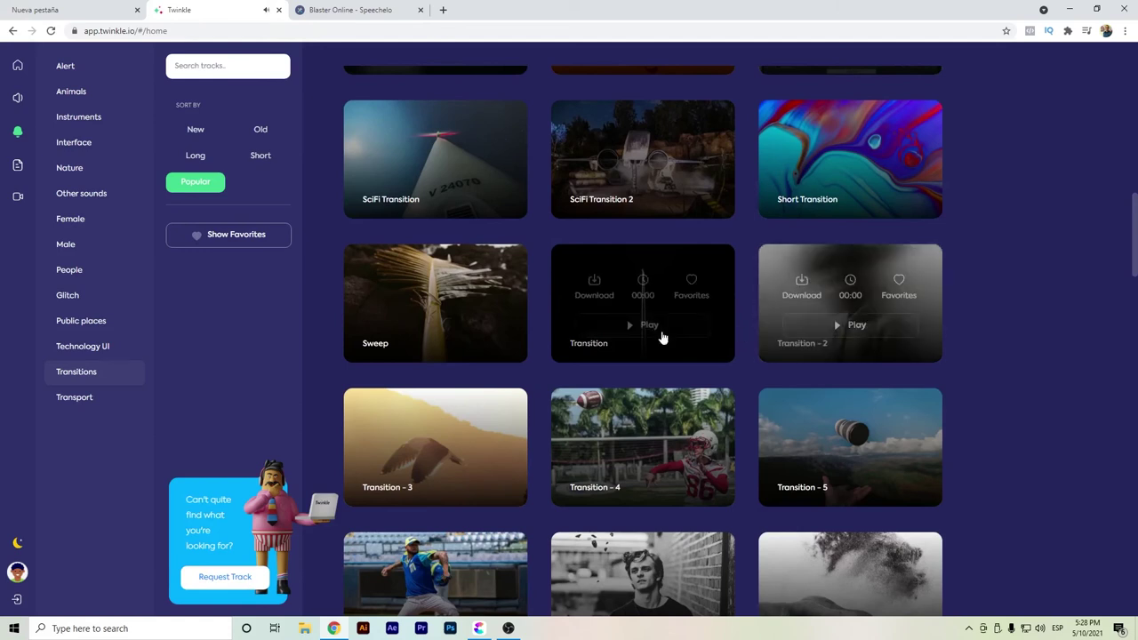
scroll(542, 363, "down", 1)
mouse_move(484, 351)
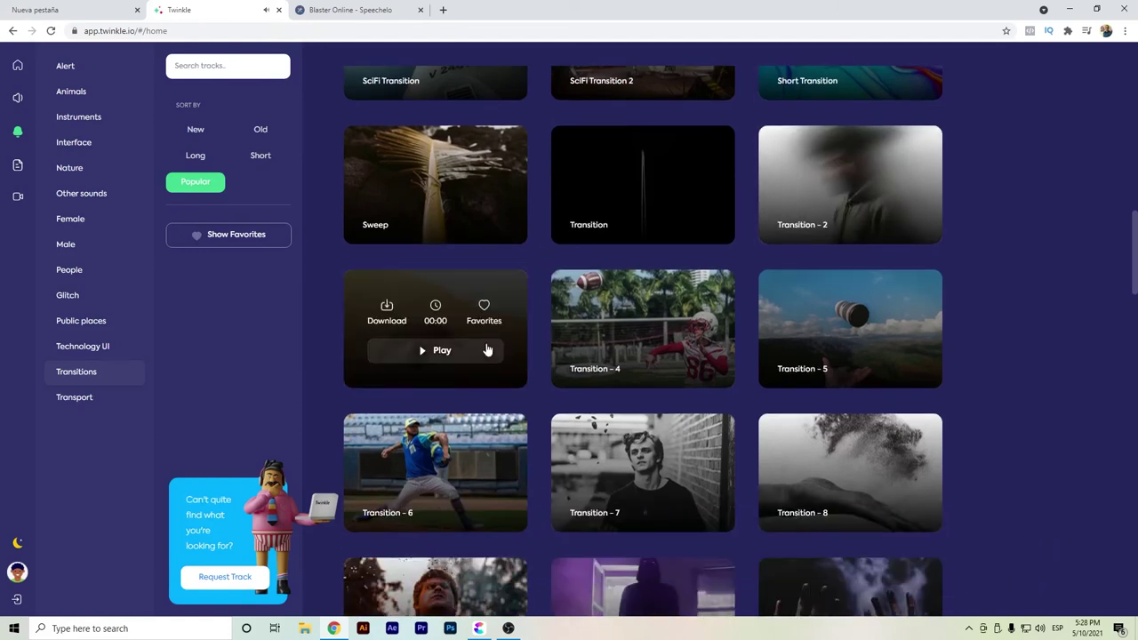
left_click(487, 351)
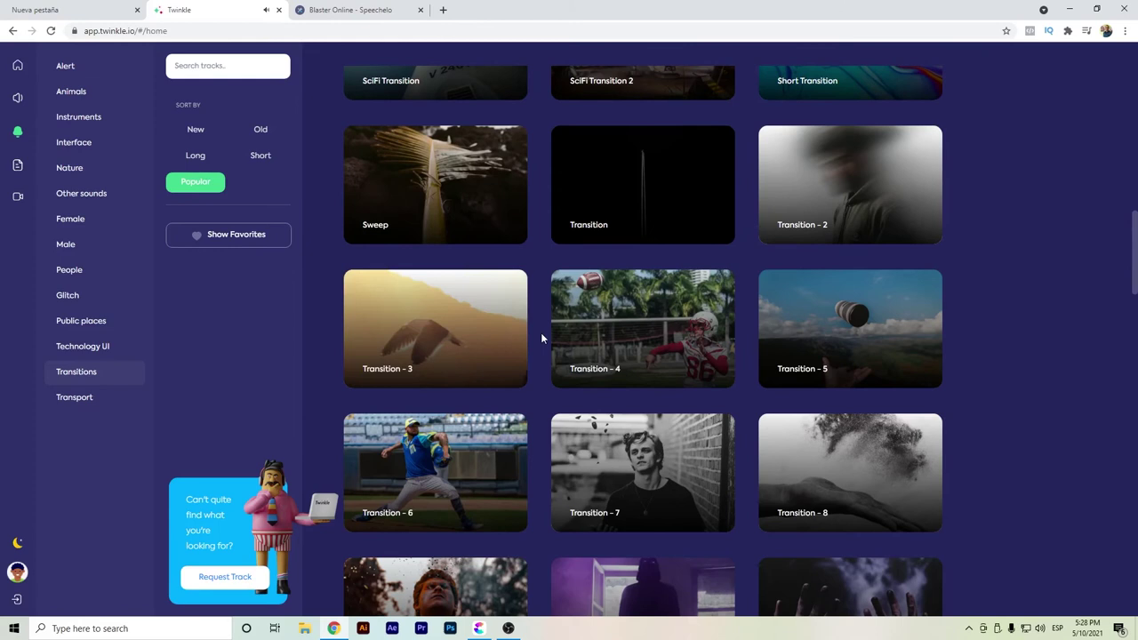
Step: Download the transition sound effect "Transition - 3"
scroll(541, 336, "down", 1)
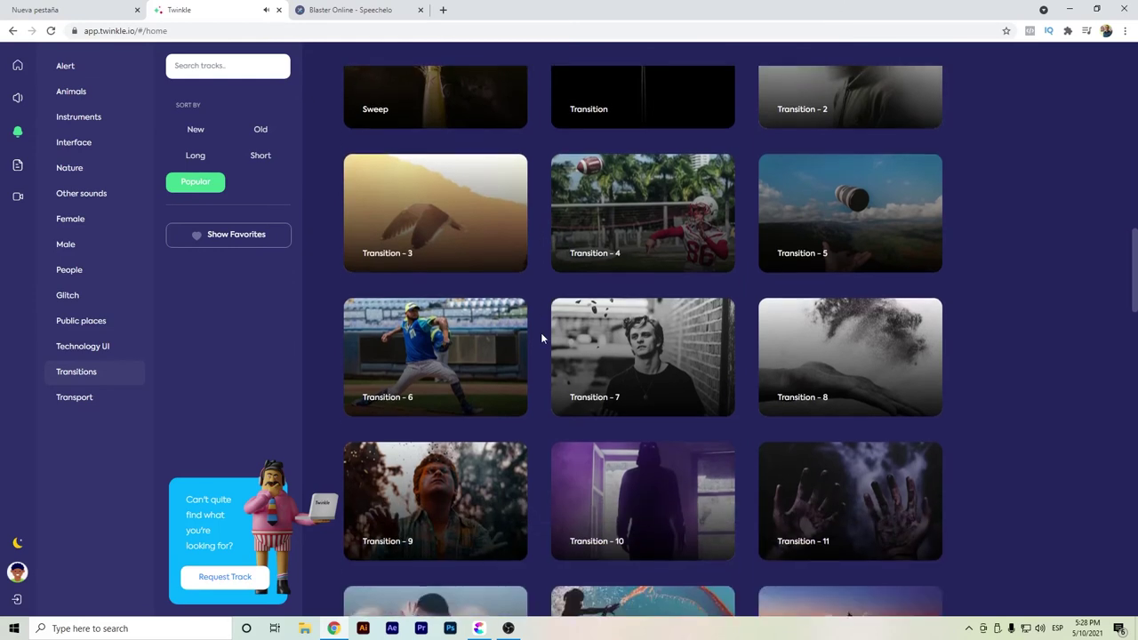
left_click(401, 205)
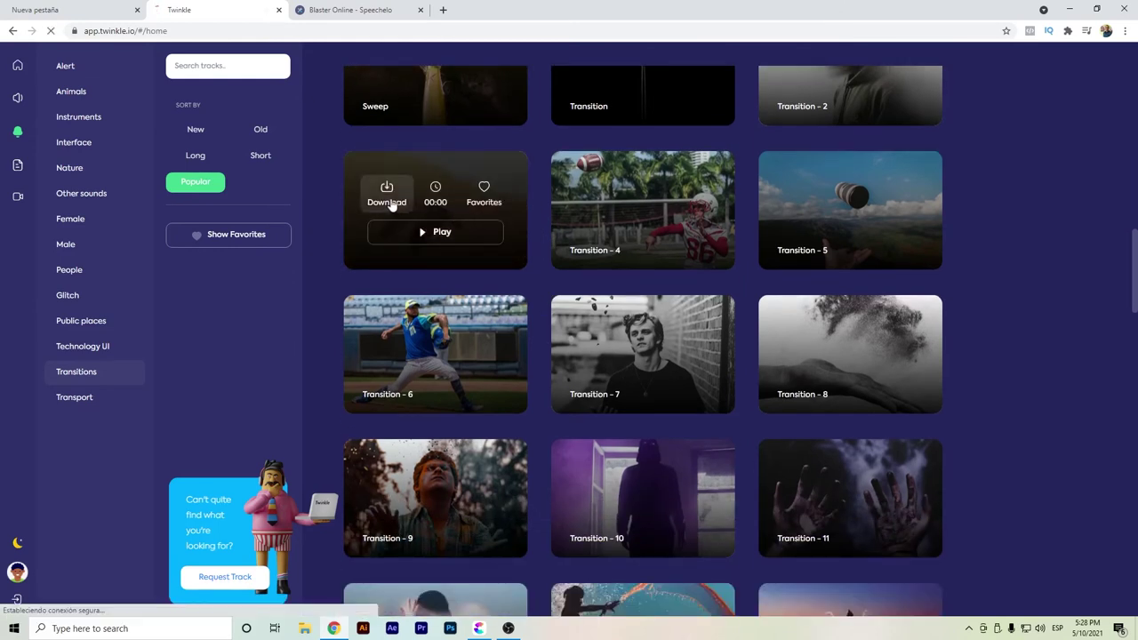
key("Return")
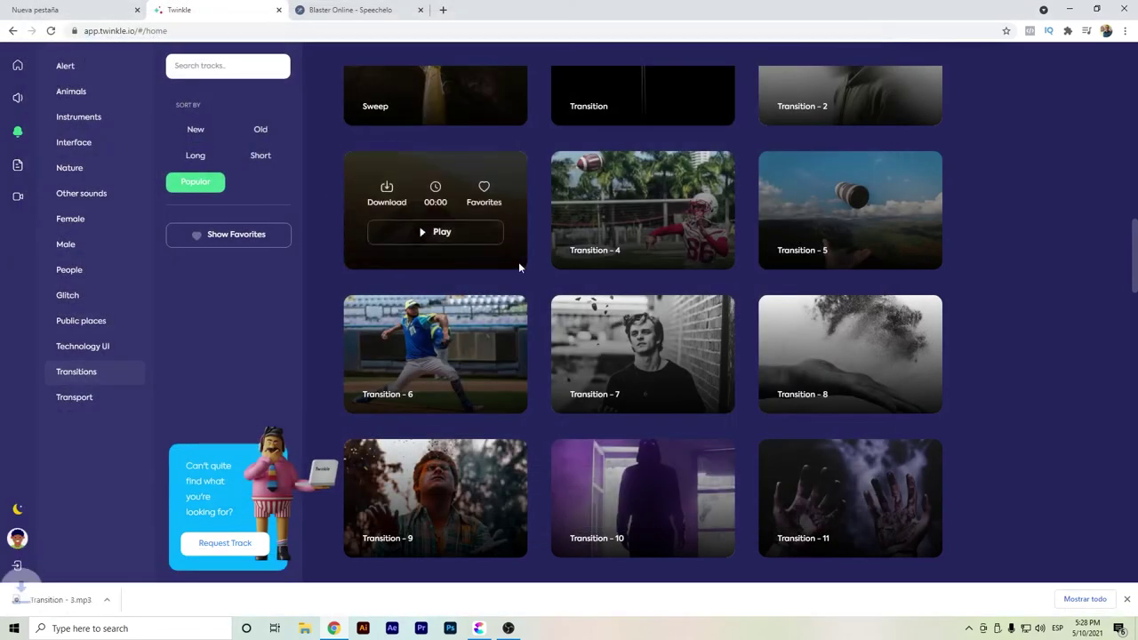
Step: Look further through the transition sounds and audition "Transition - 15"
scroll(518, 262, "down", 2)
scroll(520, 266, "down", 2)
mouse_move(480, 373)
left_click(410, 313)
left_click(455, 457)
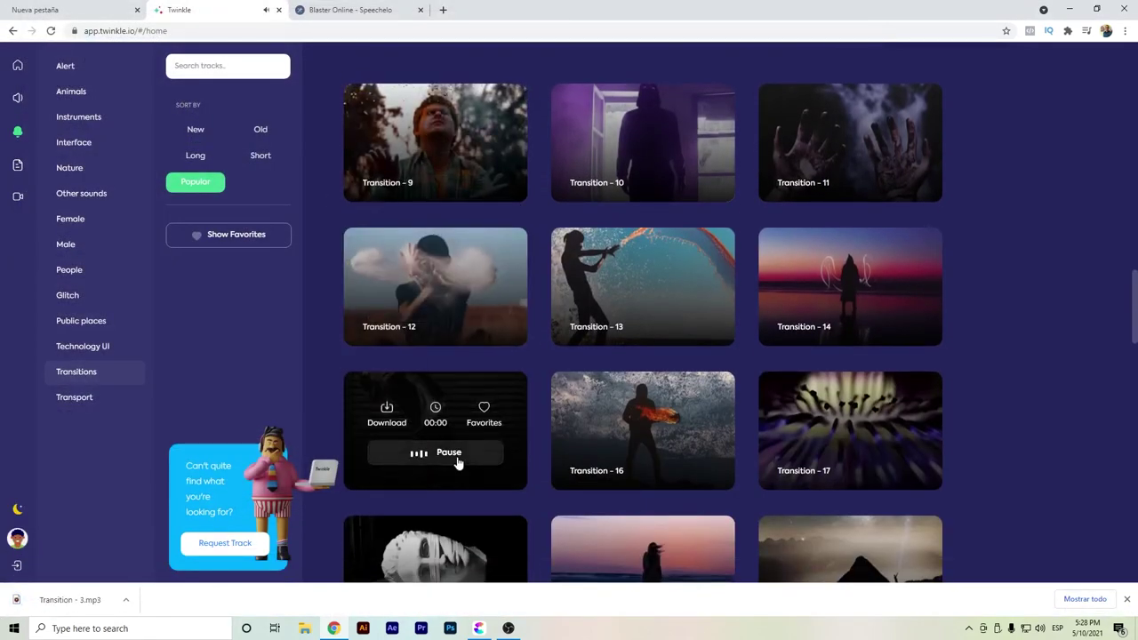
mouse_move(558, 385)
Step: Switch to CreateStudio and import the Basketball, Transition - 3 and Transition - 15 audio files into the project media
key("alt+Tab")
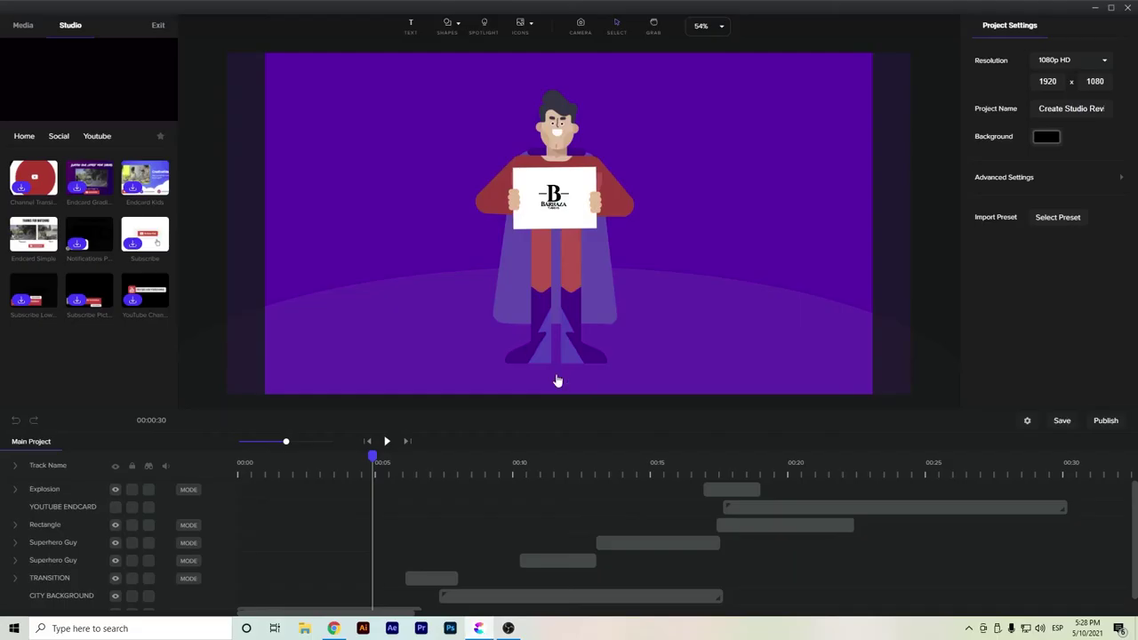
left_click(25, 137)
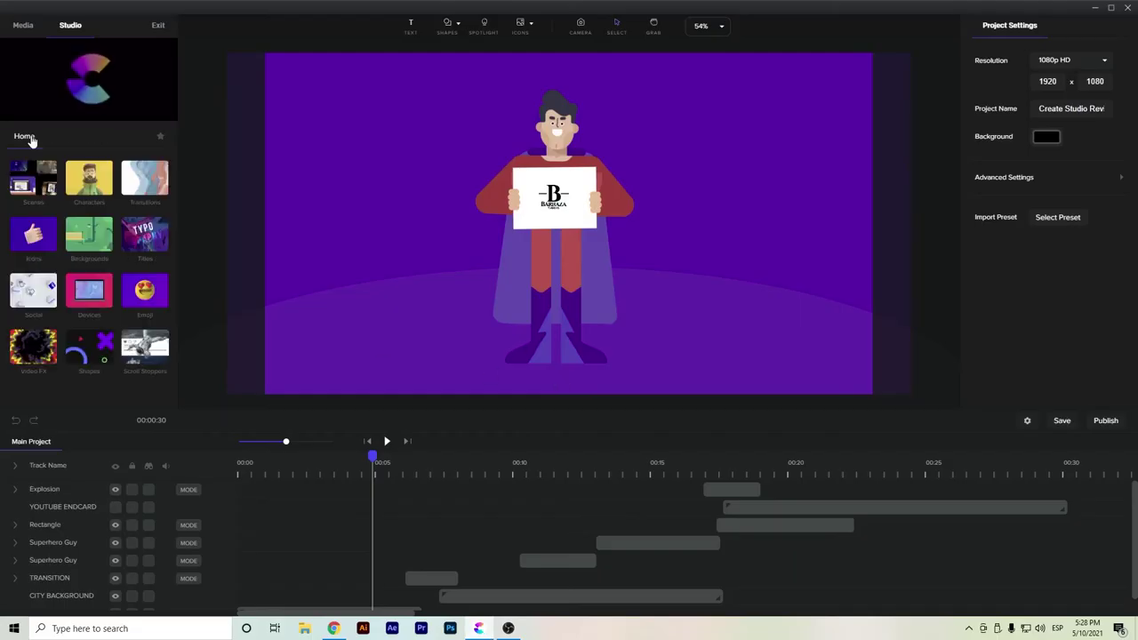
left_click(22, 26)
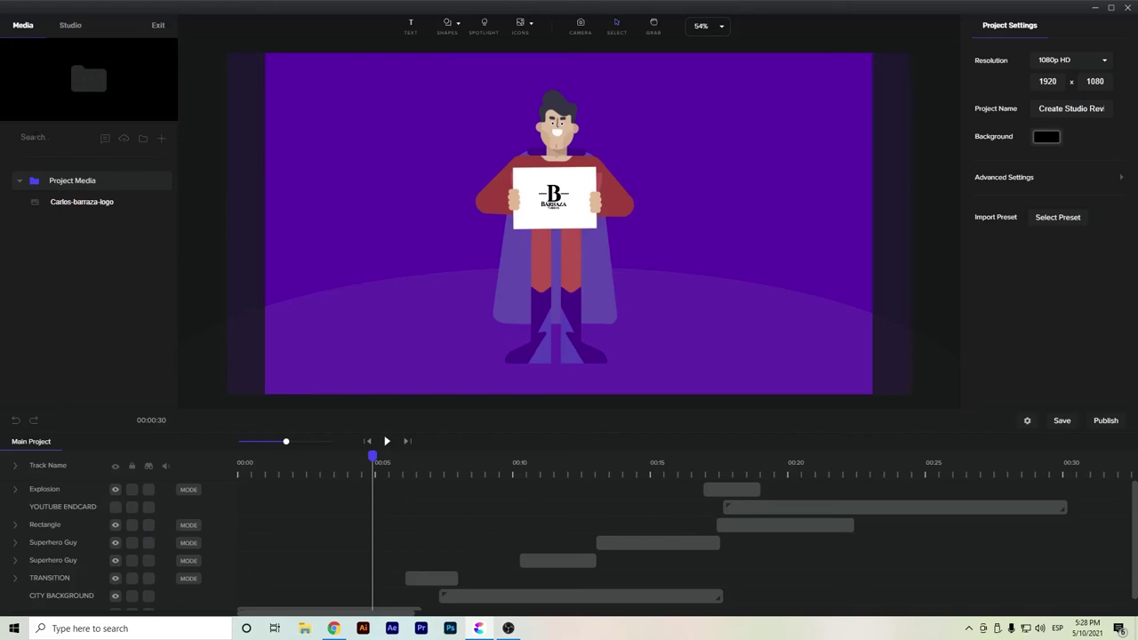
left_click(160, 138)
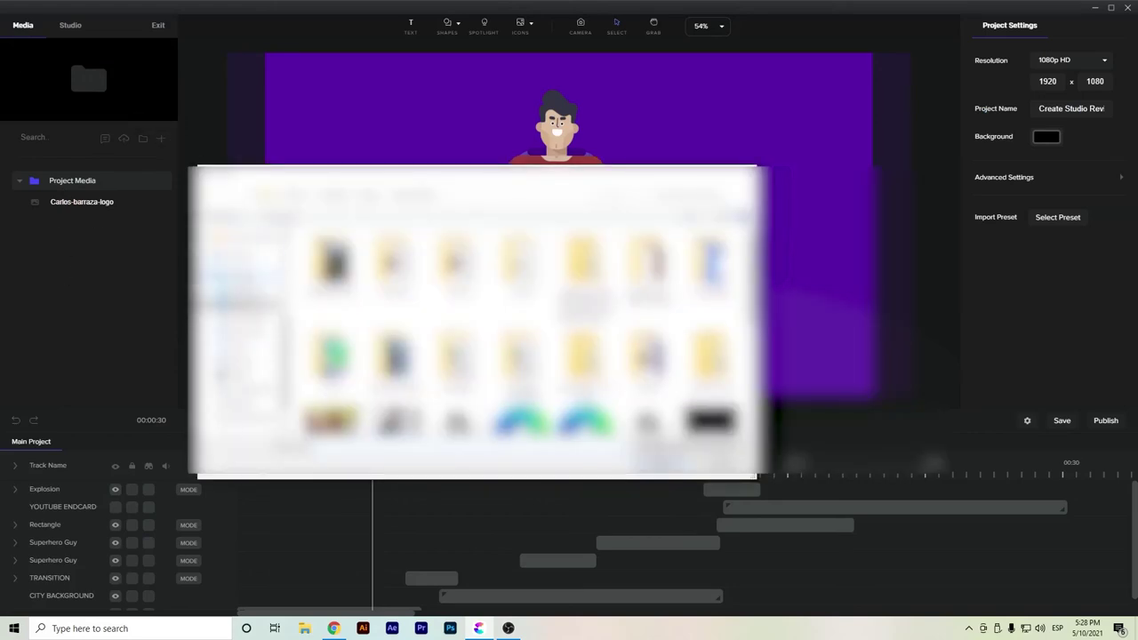
scroll(239, 338, "down", 5)
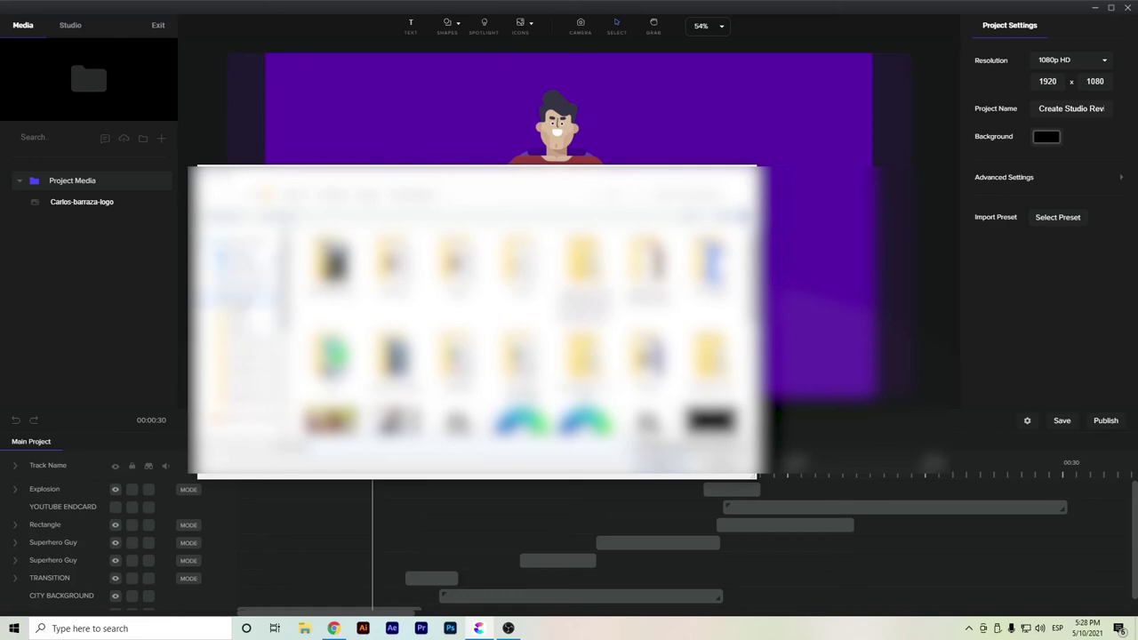
left_click(249, 258)
left_click(373, 326)
key("Return")
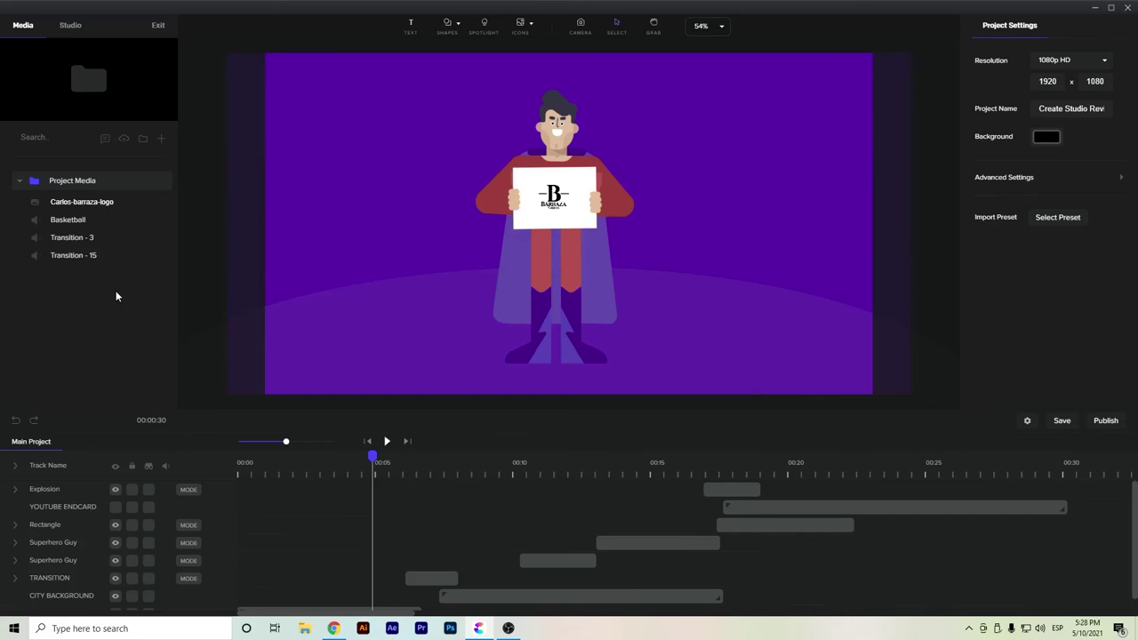
Step: Add the Basketball music to the timeline and move its clip to the start of the project
scroll(259, 370, "down", 2)
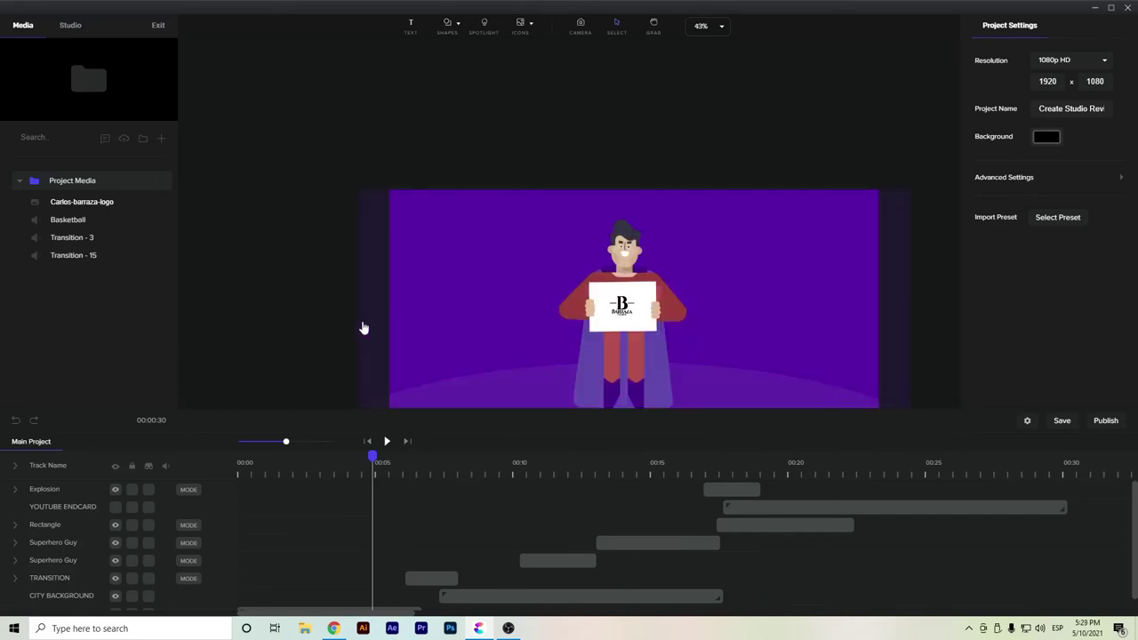
scroll(322, 302, "down", 3)
left_click_drag(53, 229, 56, 599)
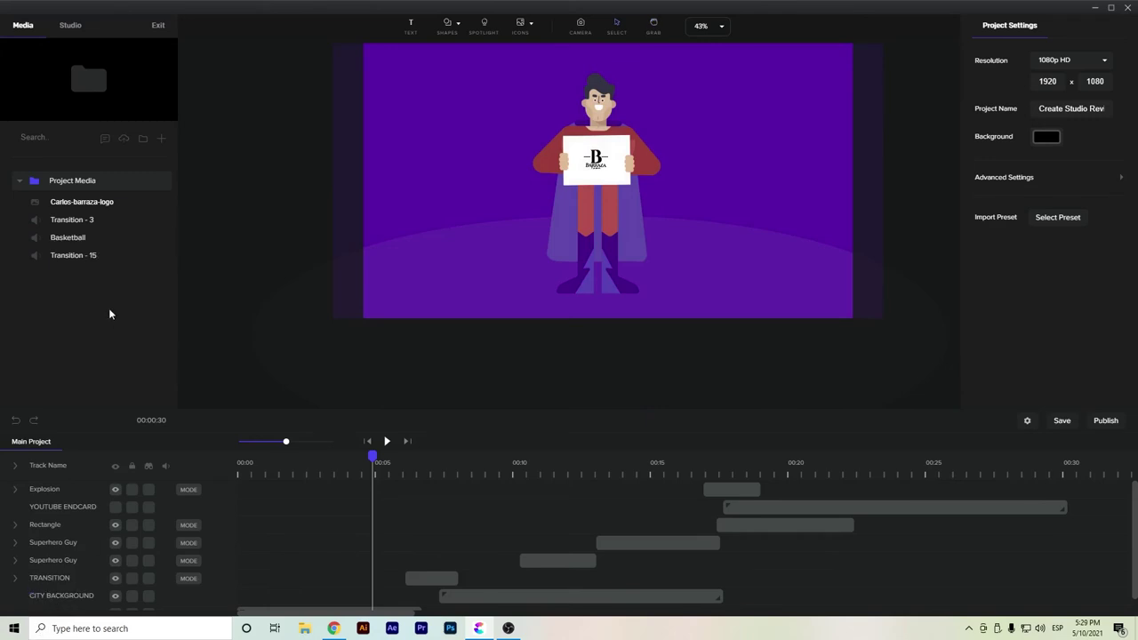
left_click_drag(78, 238, 472, 209)
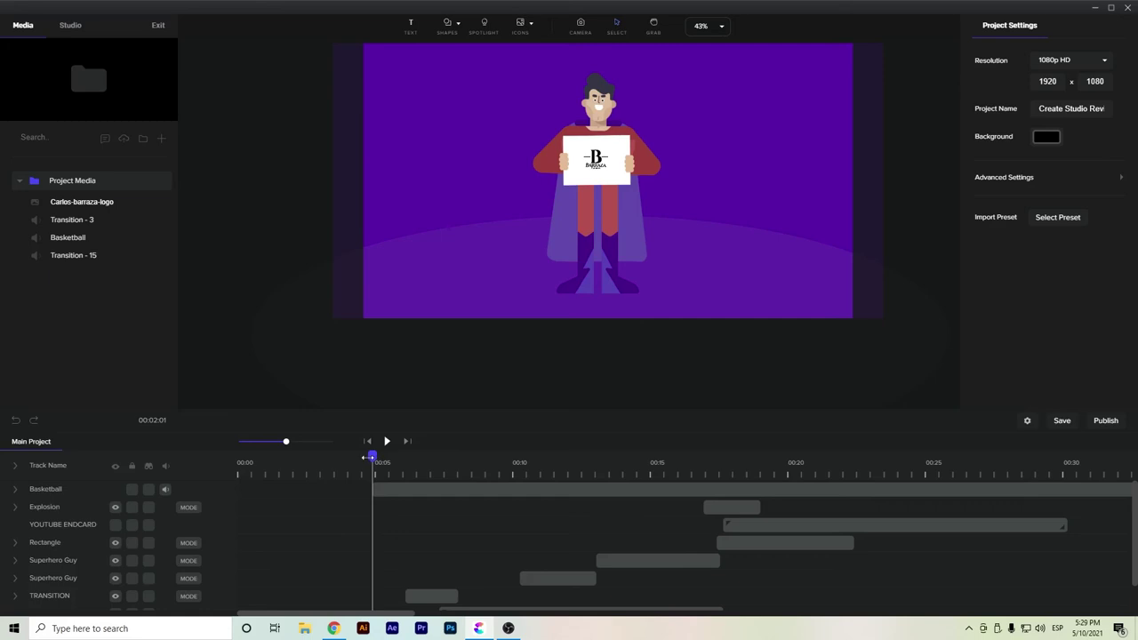
left_click_drag(367, 457, 203, 454)
left_click_drag(399, 490, 246, 475)
Step: Play the opening with the music, pause after about 8 seconds and return the playhead to the middle of the TRANSITION clip
key("space")
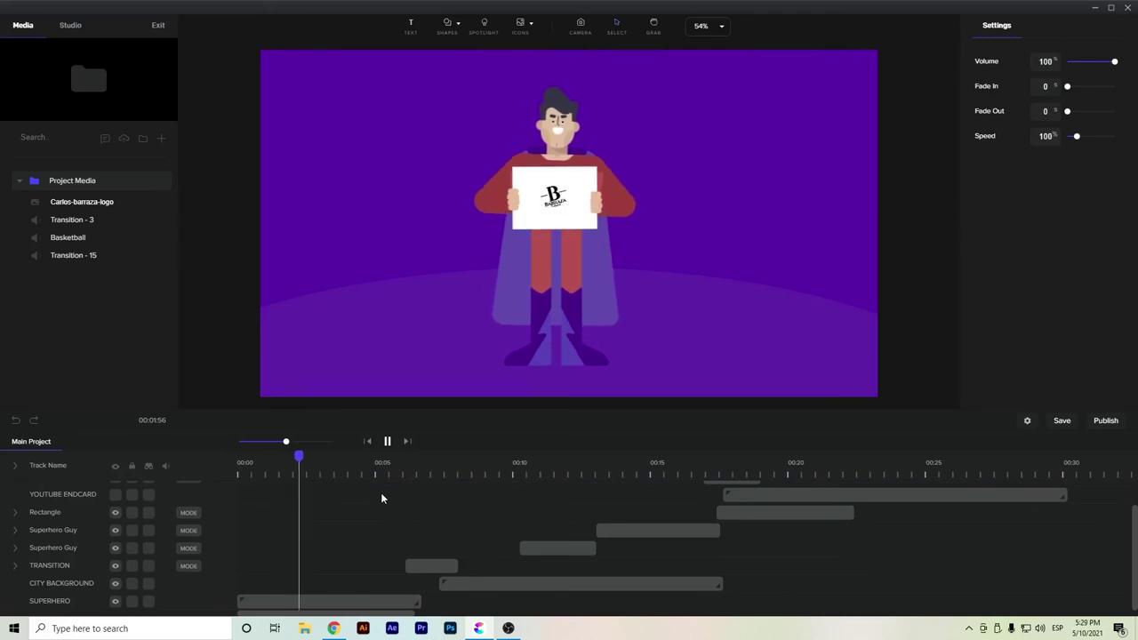
left_click(387, 442)
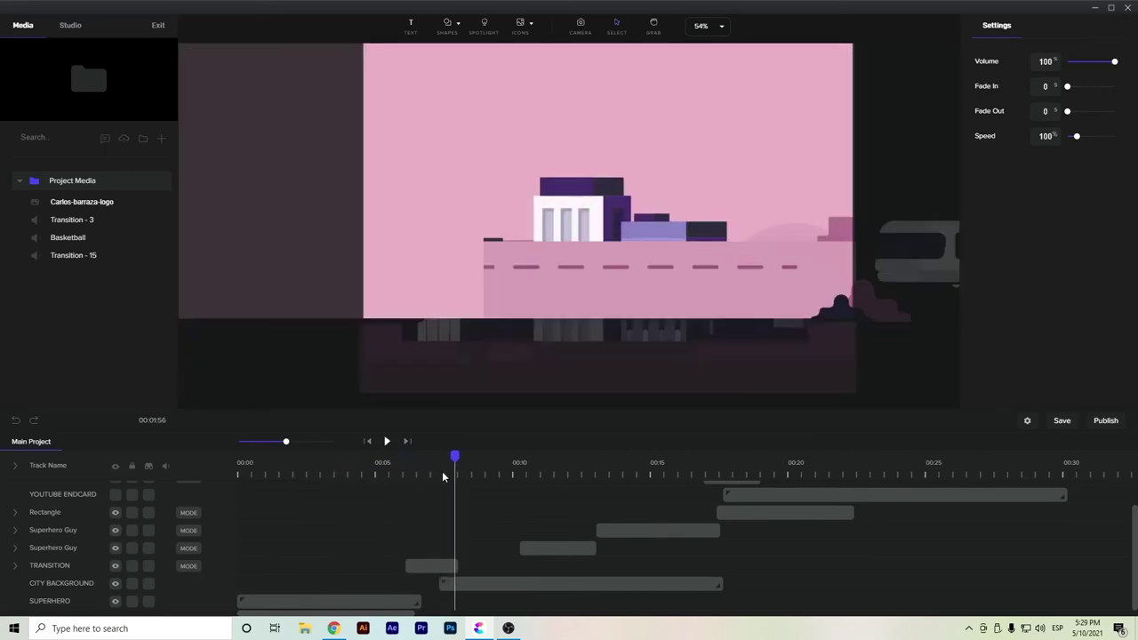
left_click(426, 460)
mouse_move(423, 461)
left_mouse_down()
mouse_move(404, 462)
mouse_move(425, 468)
left_mouse_up()
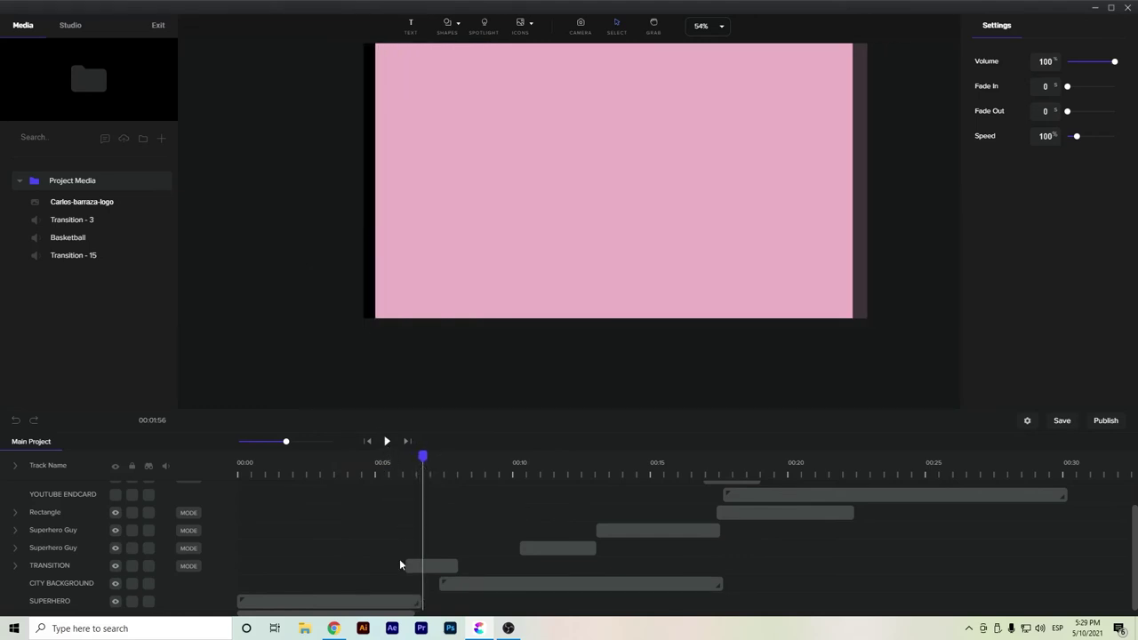
Step: Trim the end of the SUPERHERO clip slightly and try moving the TRANSITION clip a little earlier
left_click(391, 601)
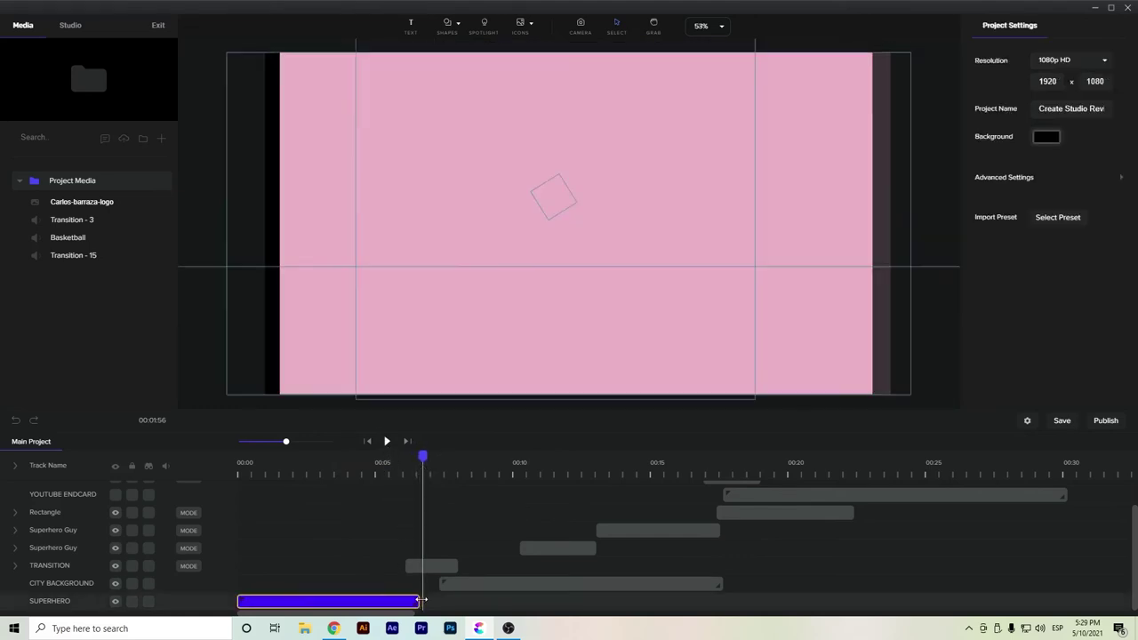
left_click(431, 566)
left_click_drag(432, 567, 431, 568)
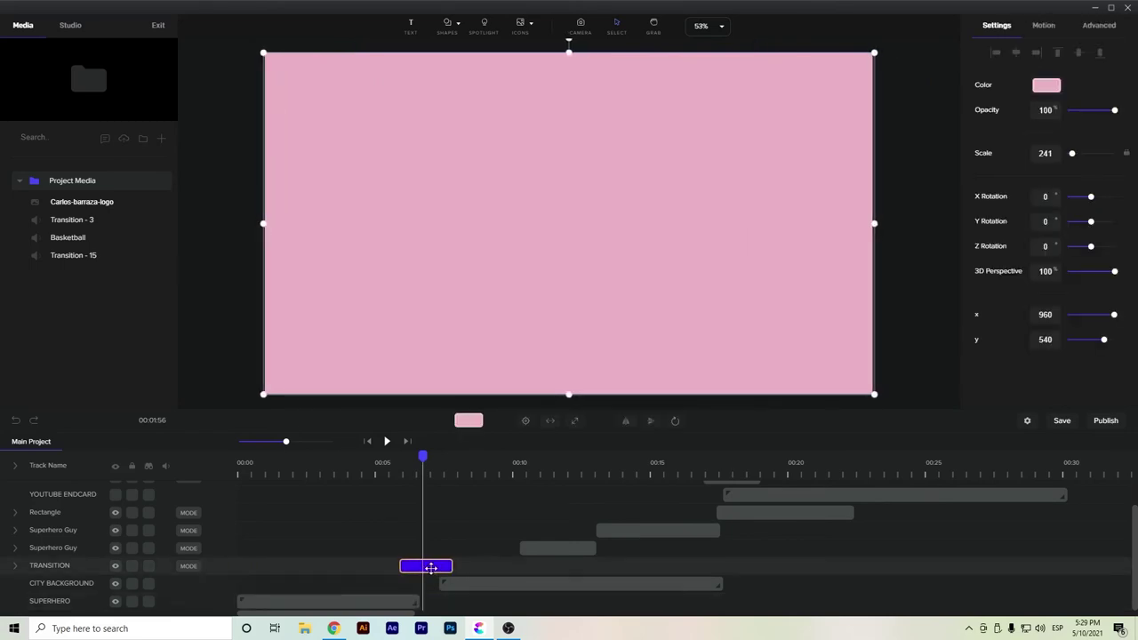
Step: Select all clips from CITY BACKGROUND up through Explosion and shift them together slightly earlier on the timeline
left_click(482, 584)
scroll(756, 505, "up", 2)
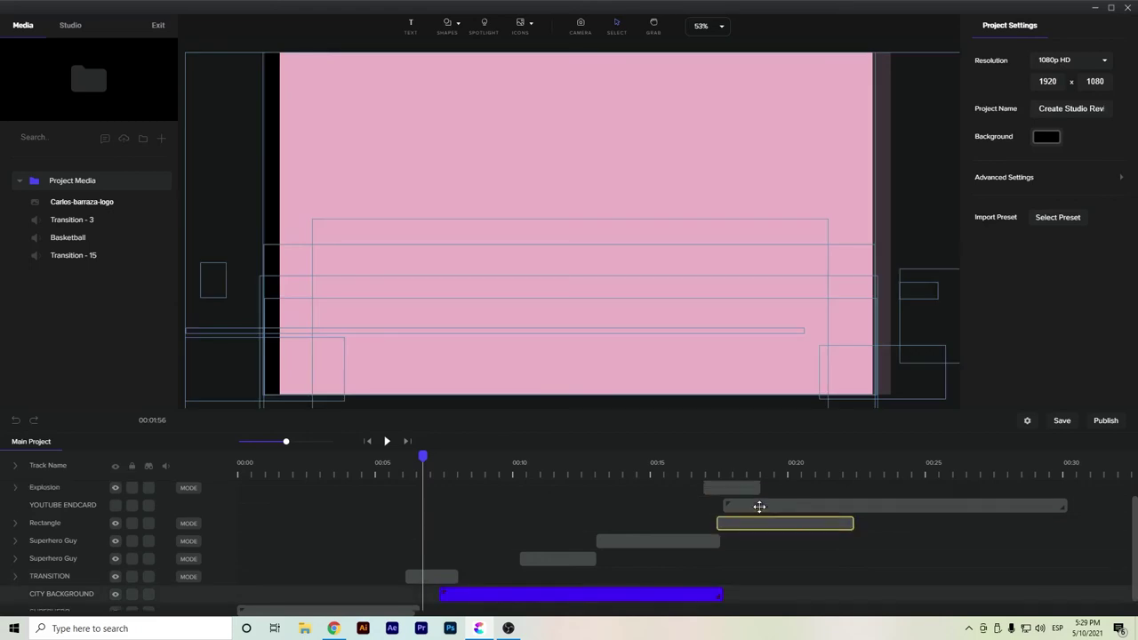
scroll(458, 532, "down", 2)
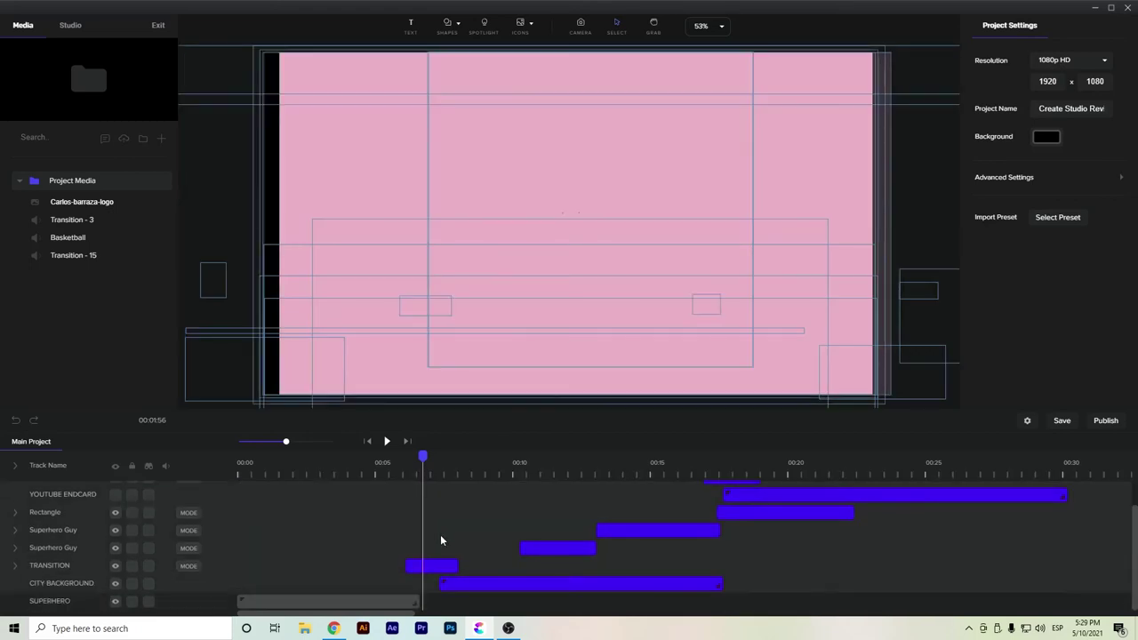
left_click_drag(461, 583, 449, 584)
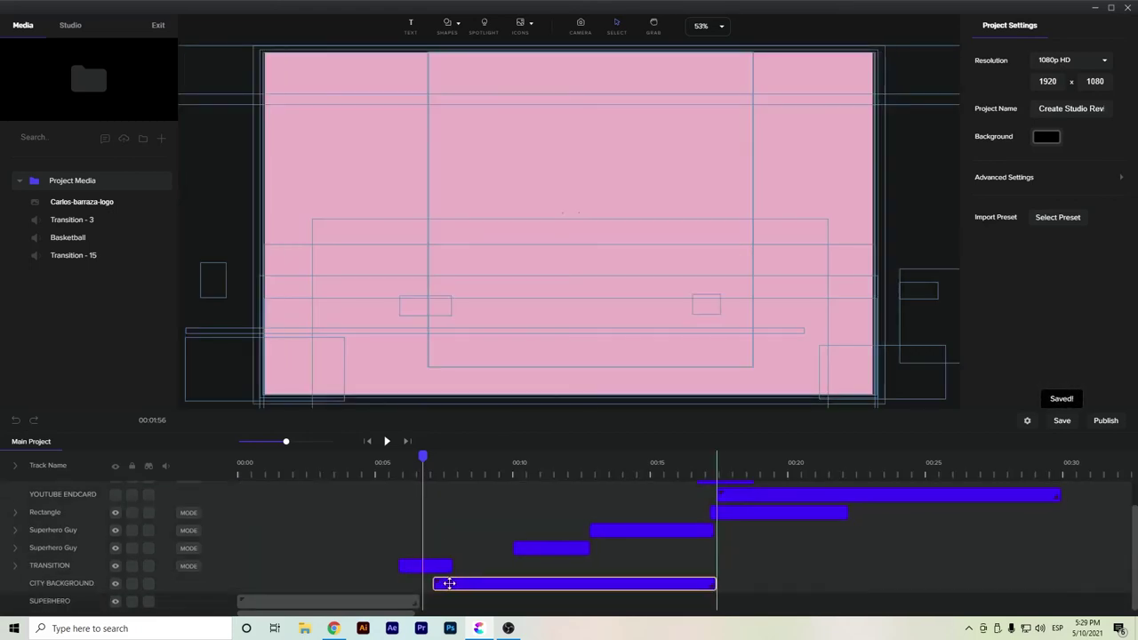
Step: Shift the selected clips further so CITY BACKGROUND starts at about 7 seconds, and preview the scene near 10 seconds
mouse_move(422, 456)
left_mouse_down()
mouse_move(412, 456)
mouse_move(426, 476)
left_mouse_up()
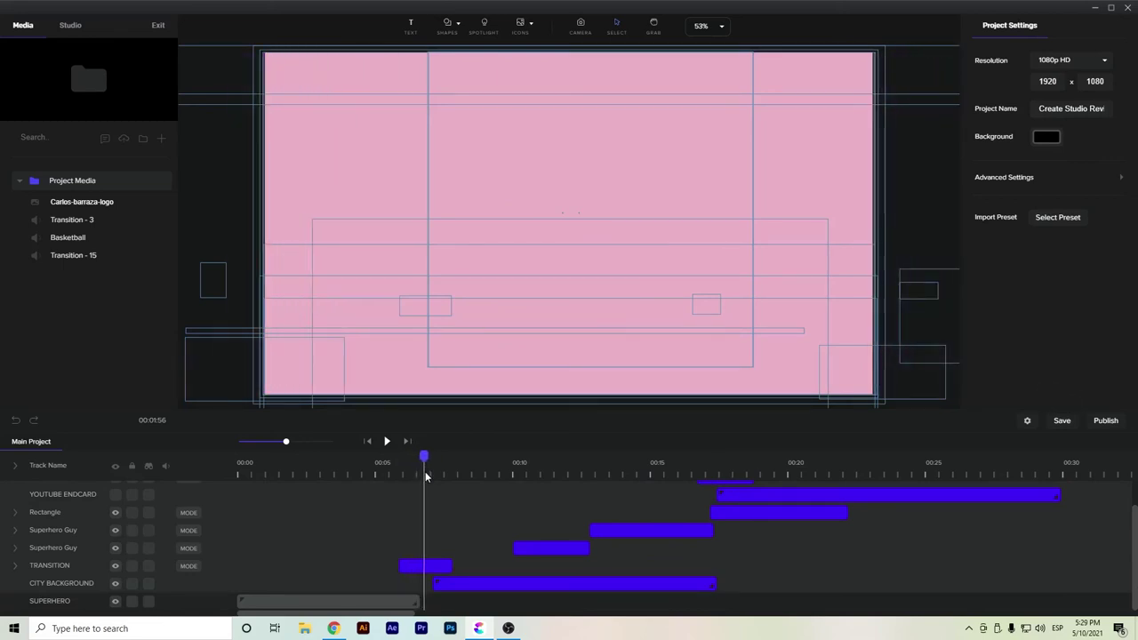
left_click(444, 582)
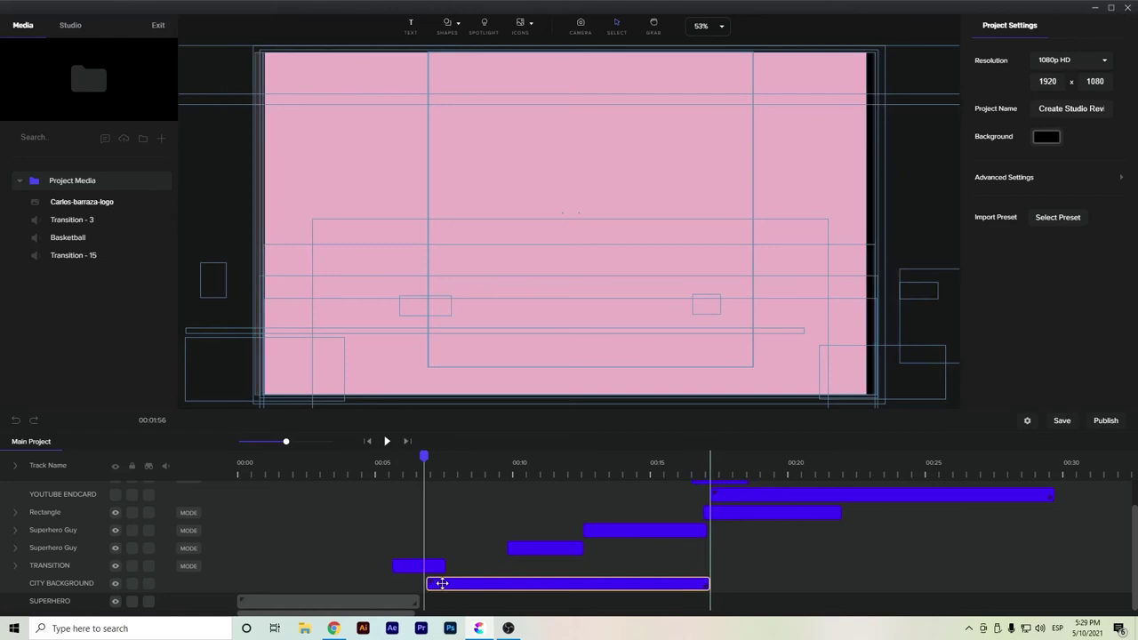
left_click_drag(422, 456, 524, 471)
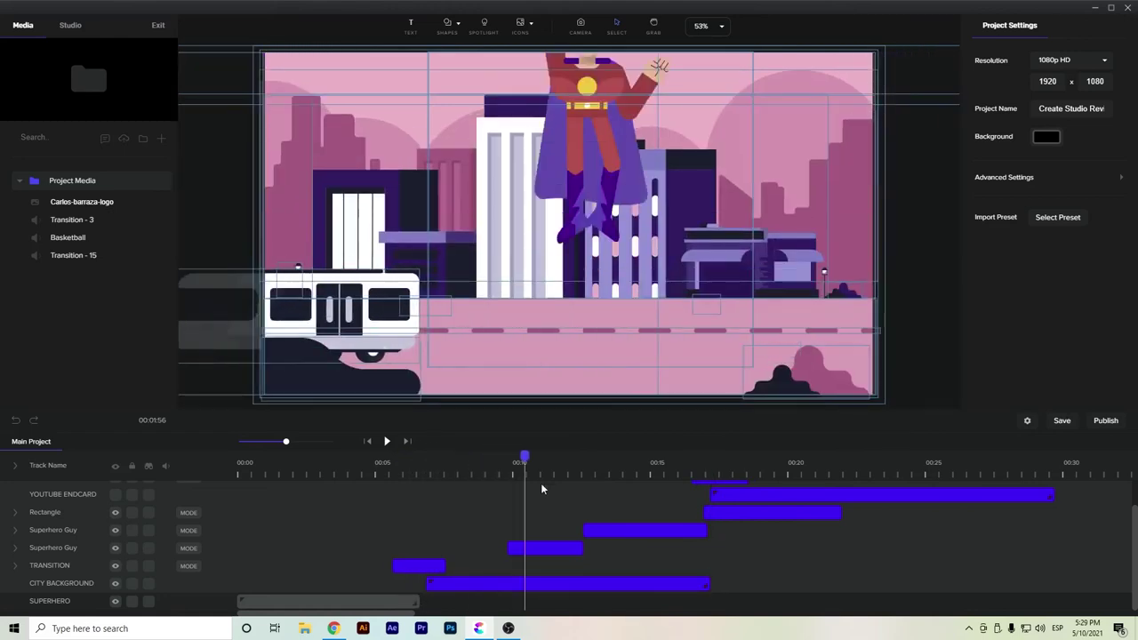
Step: Add the Transition - 3 sound directly above the TRANSITION track, align its start with the TRANSITION clip, and preview it
left_click(351, 473)
scroll(367, 518, "up", 1)
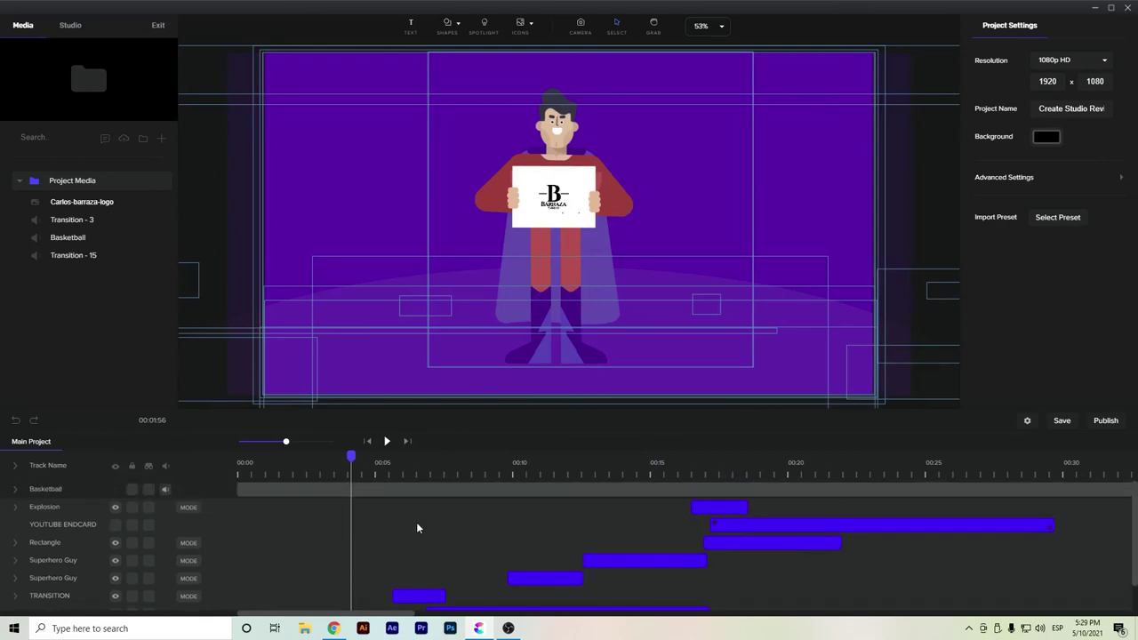
left_click(88, 223)
left_click_drag(85, 222, 407, 359)
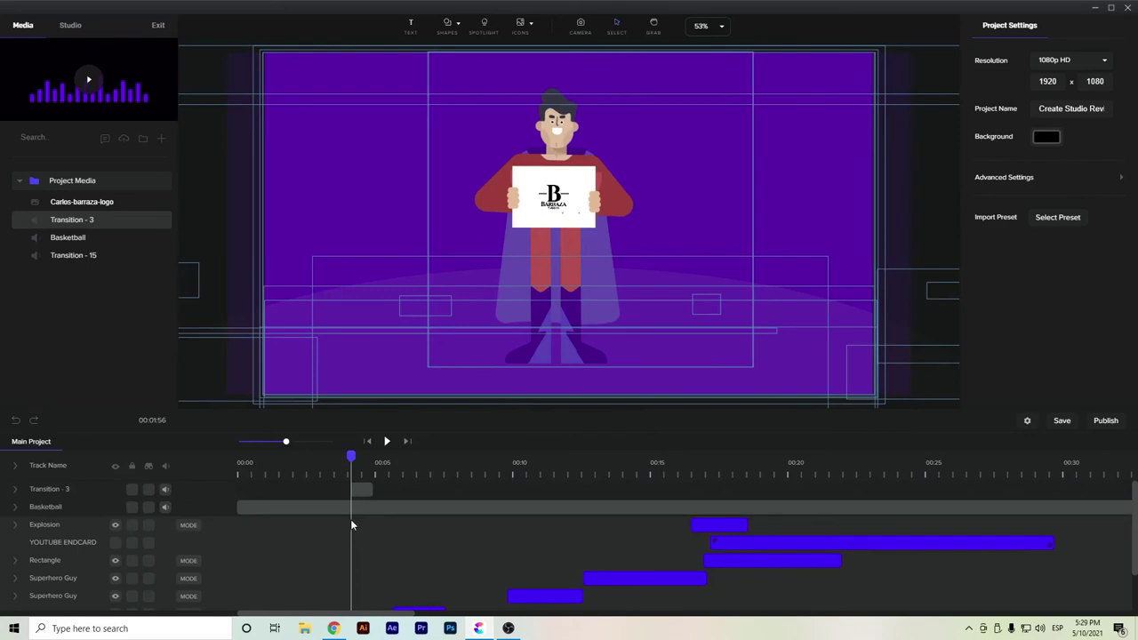
left_click_drag(76, 502, 89, 602)
left_click_drag(363, 596, 404, 596)
left_click(384, 441)
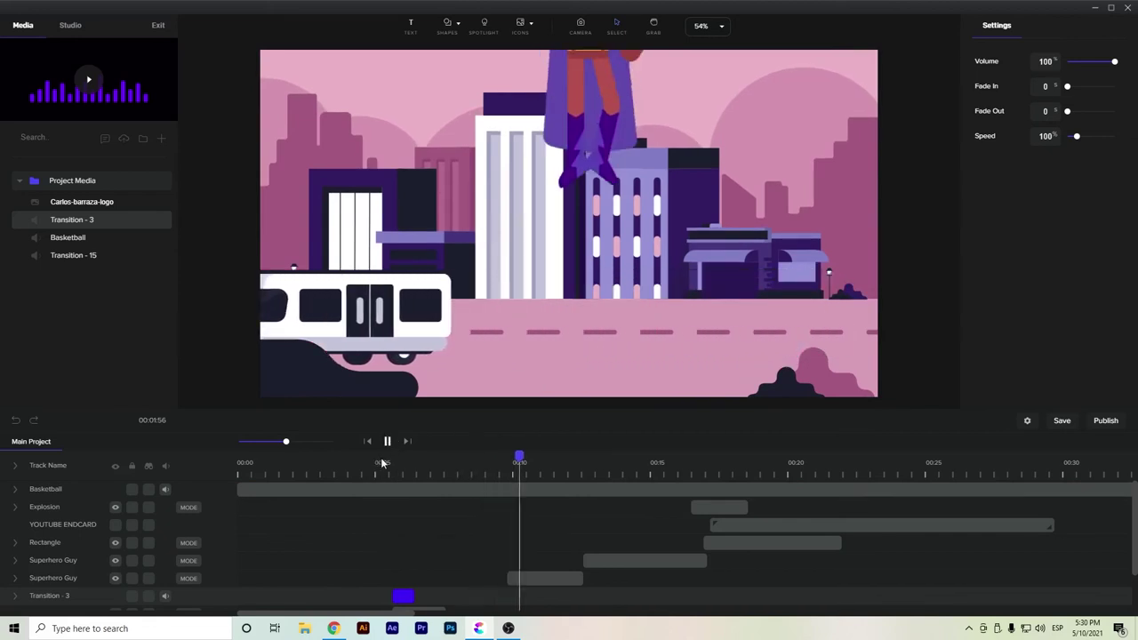
left_click(418, 468)
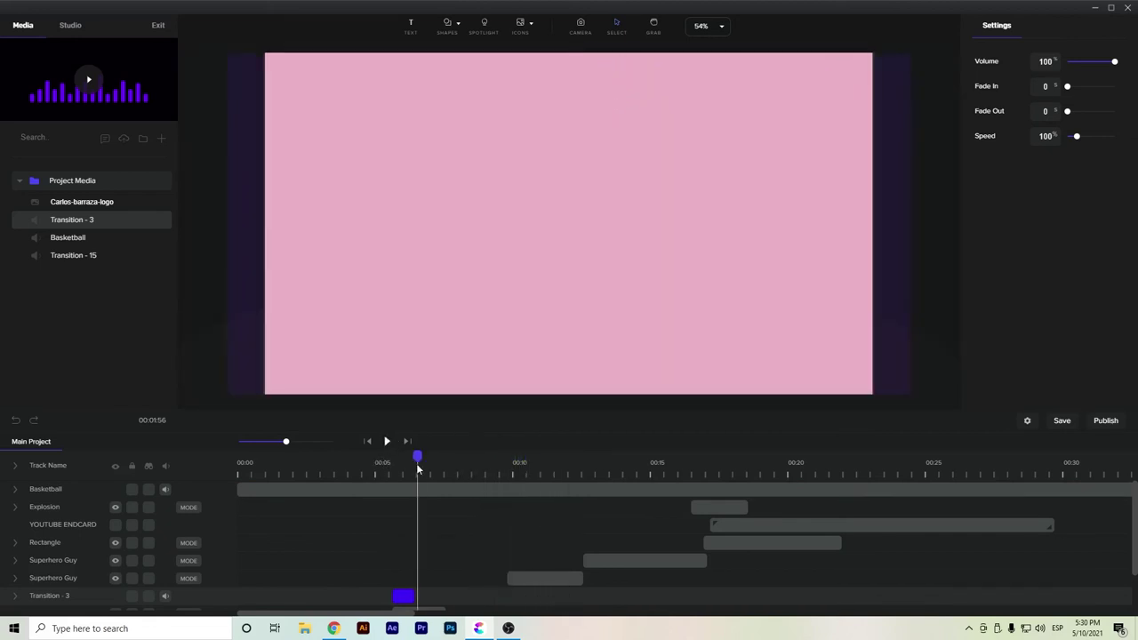
Step: Recolour the TRANSITION shape to the darker pink #DE6484 and shift the CITY BACKGROUND clip slightly earlier
mouse_move(414, 459)
left_mouse_down()
mouse_move(379, 467)
mouse_move(435, 478)
mouse_move(422, 478)
left_mouse_up()
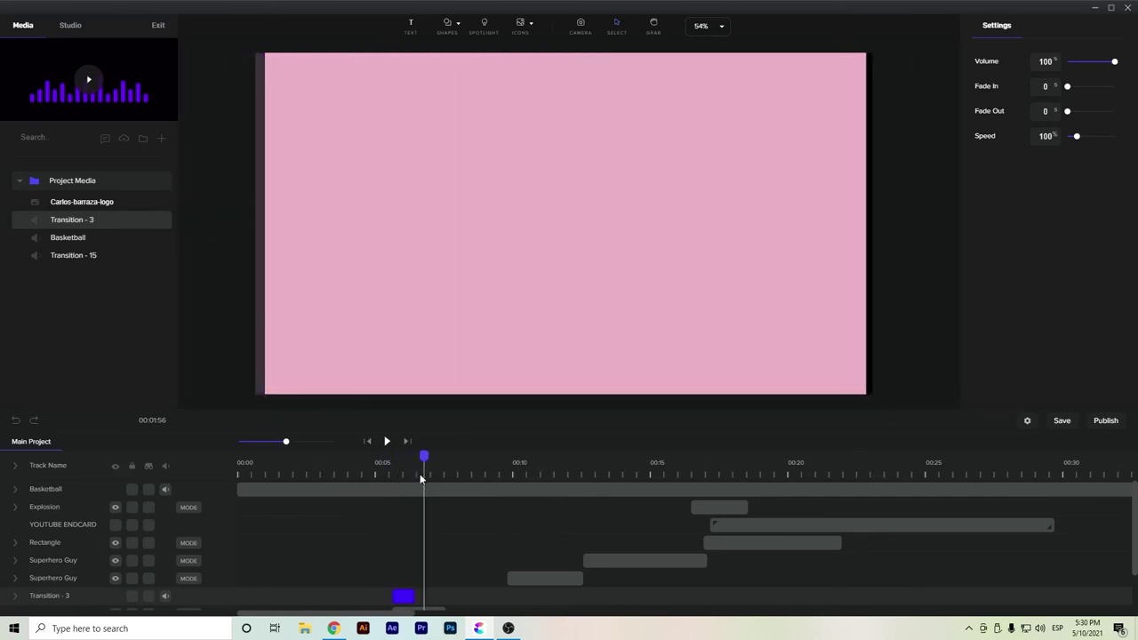
scroll(420, 563, "down", 2)
left_click(419, 562)
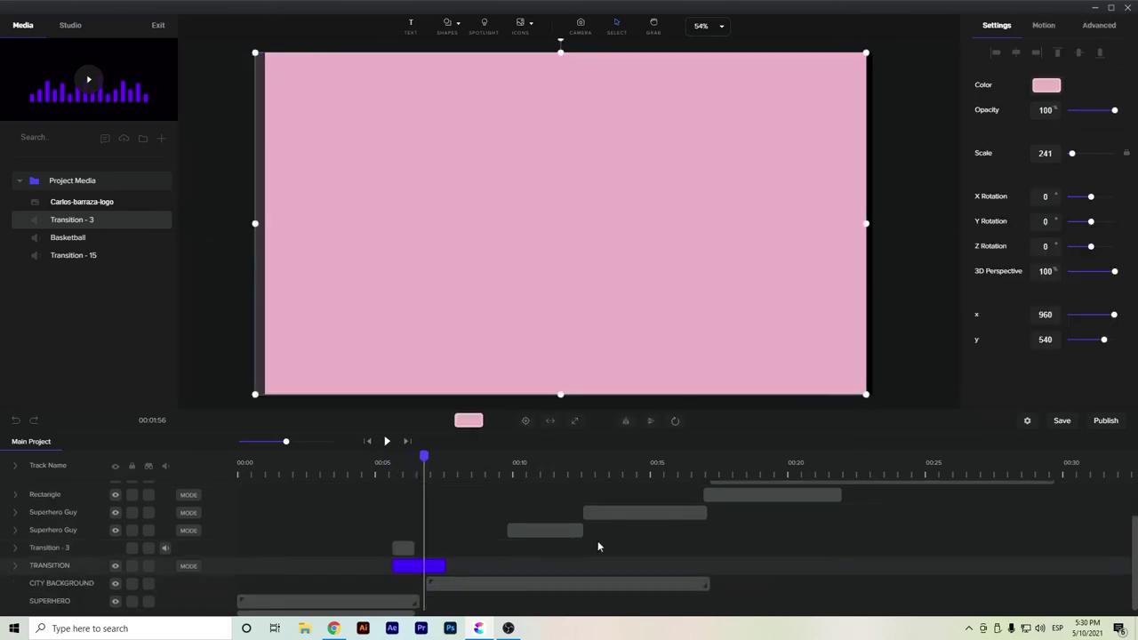
left_click(1049, 86)
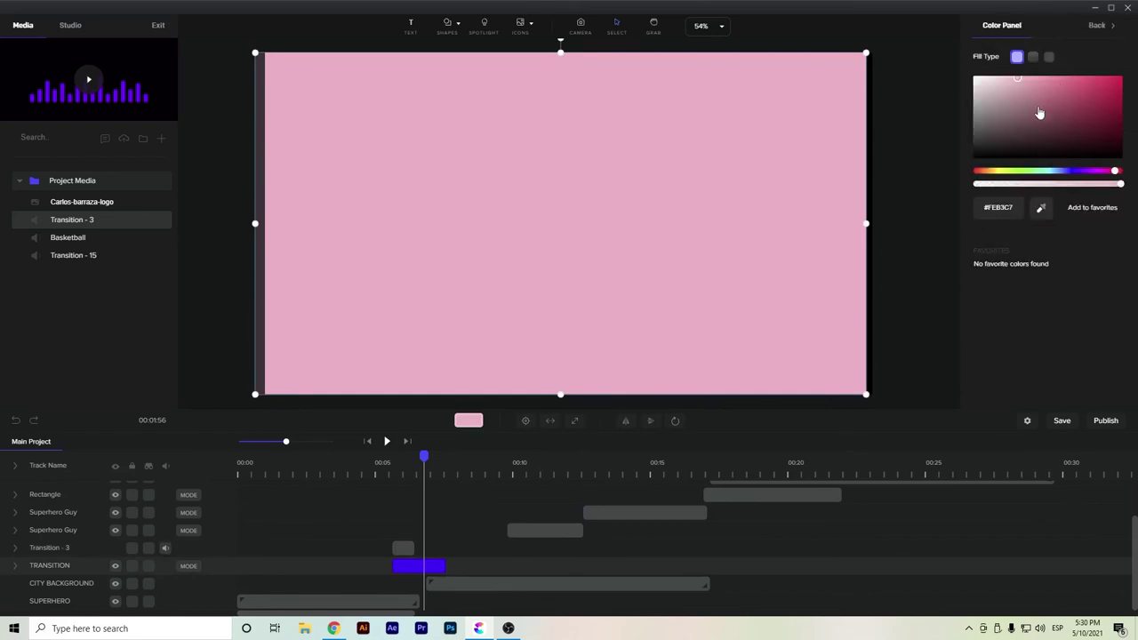
left_click(1039, 108)
left_click(1055, 87)
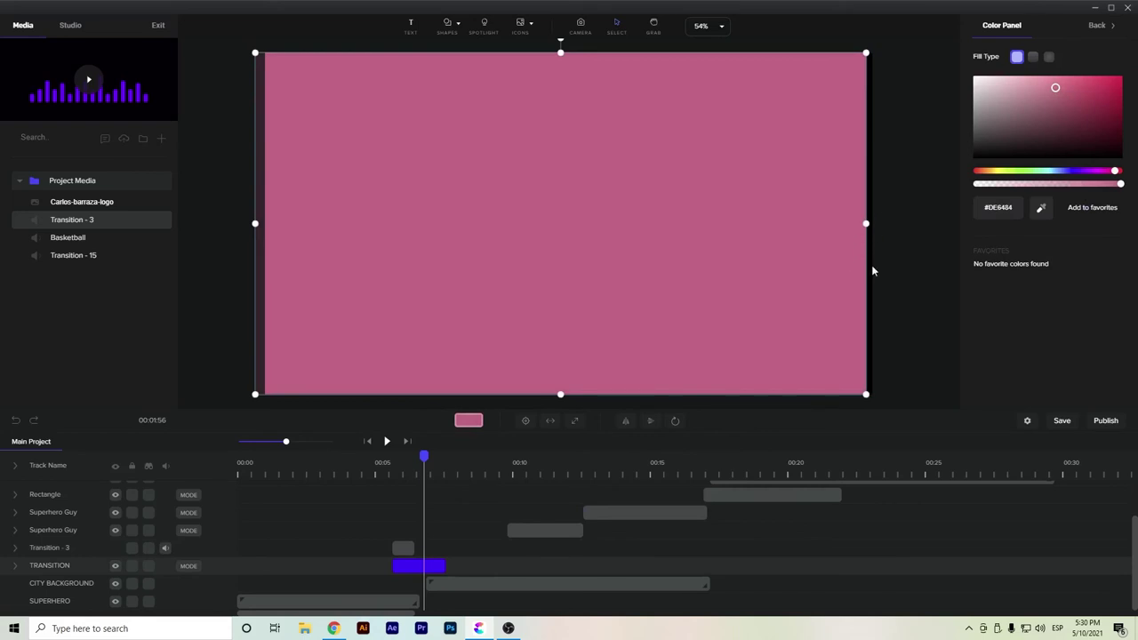
left_click_drag(477, 583, 464, 584)
Step: Recolour the TRANSITION shape with the red sampled from the superhero's sleeve on the canvas
left_click_drag(438, 467, 394, 473)
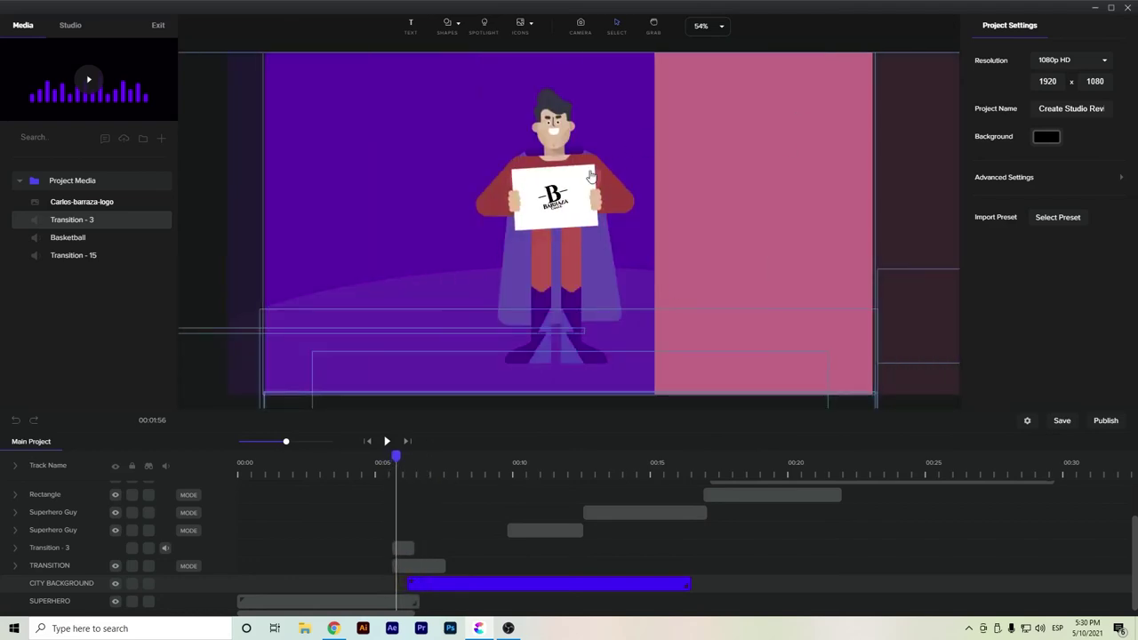
left_click(414, 565)
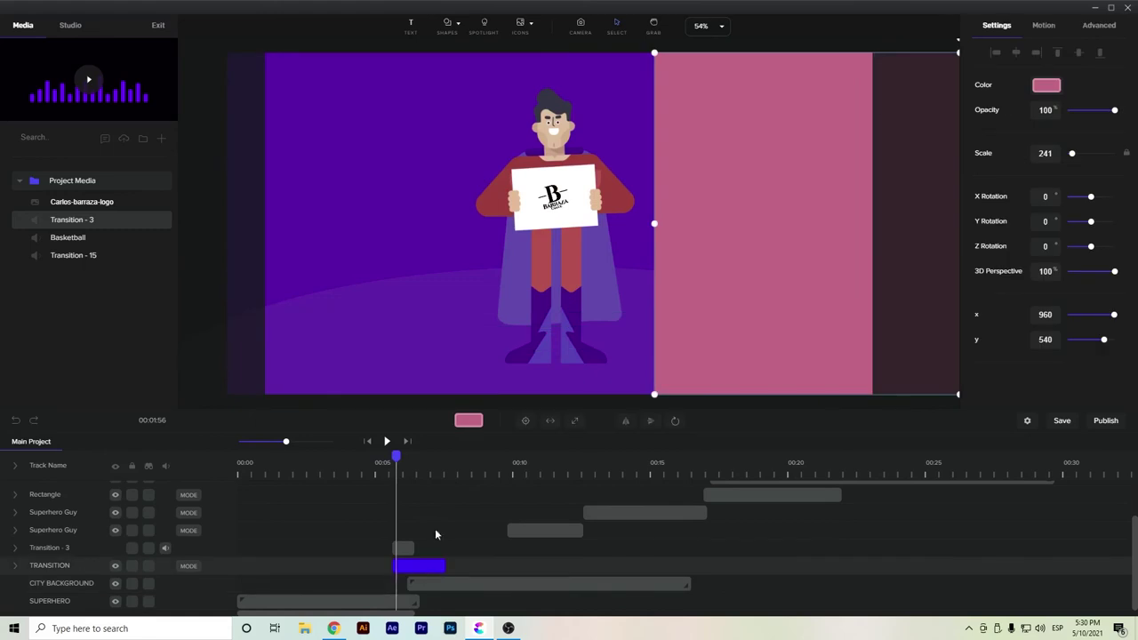
left_click(1045, 89)
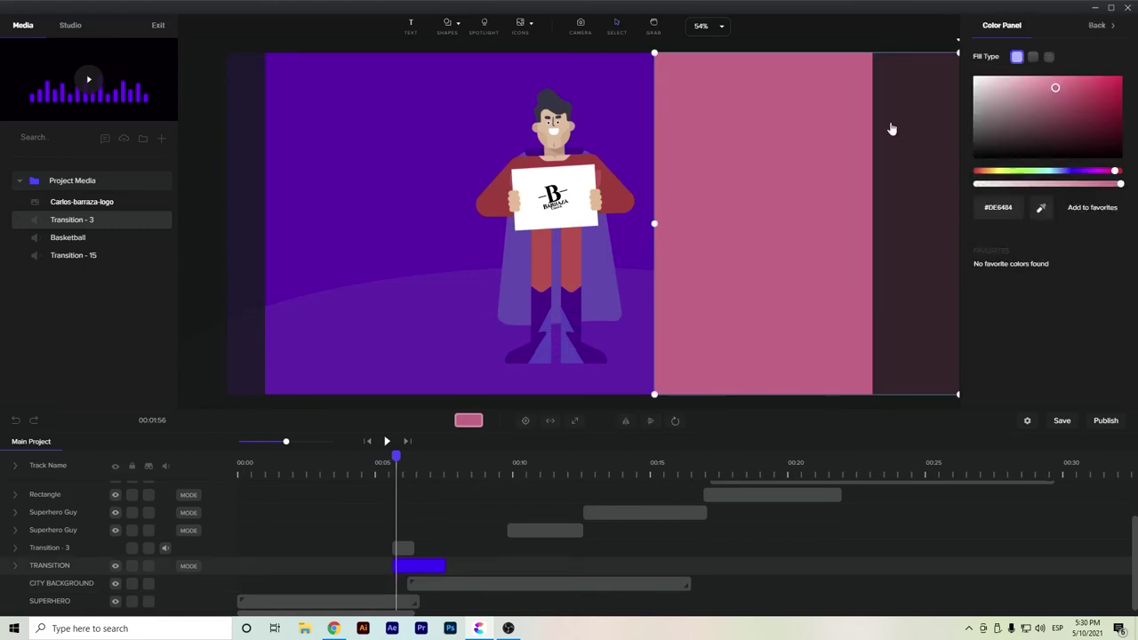
left_click(1040, 210)
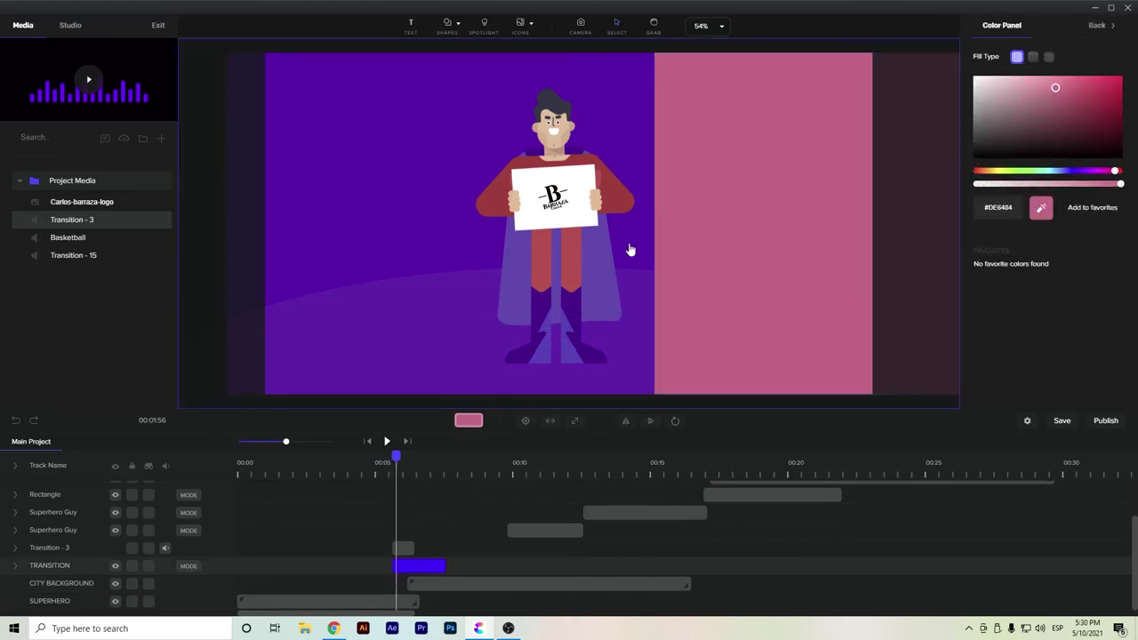
left_click(498, 215)
Step: Check the transition's full-screen moment and shift the CITY BACKGROUND clip to start at about 6.6 seconds
mouse_move(399, 461)
left_mouse_down()
mouse_move(459, 476)
mouse_move(409, 477)
left_mouse_up()
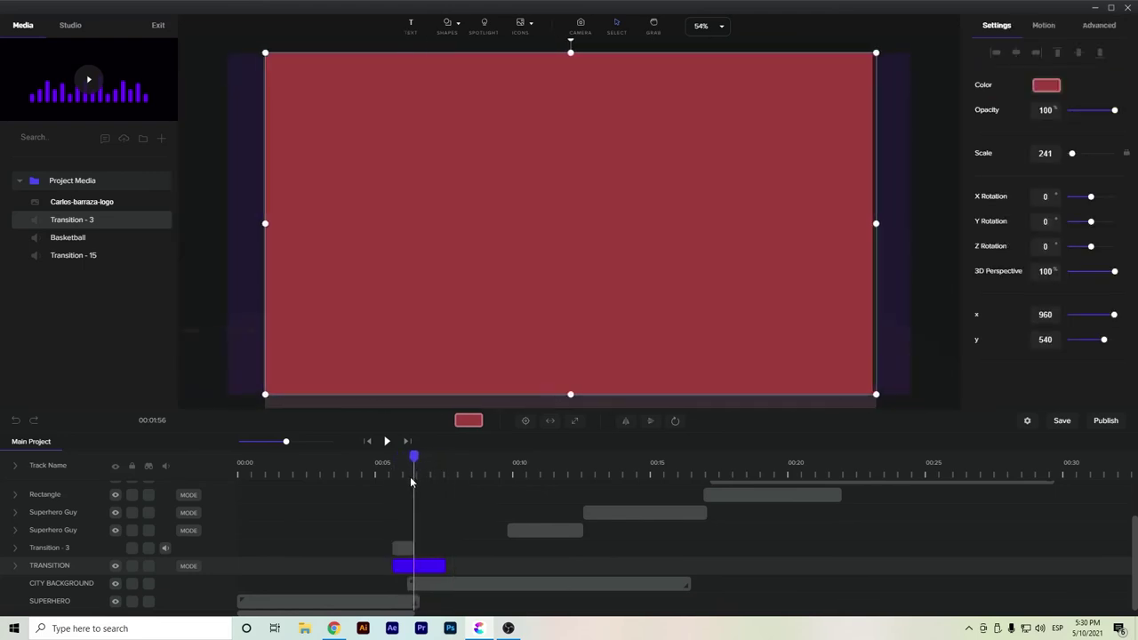
left_click(442, 585)
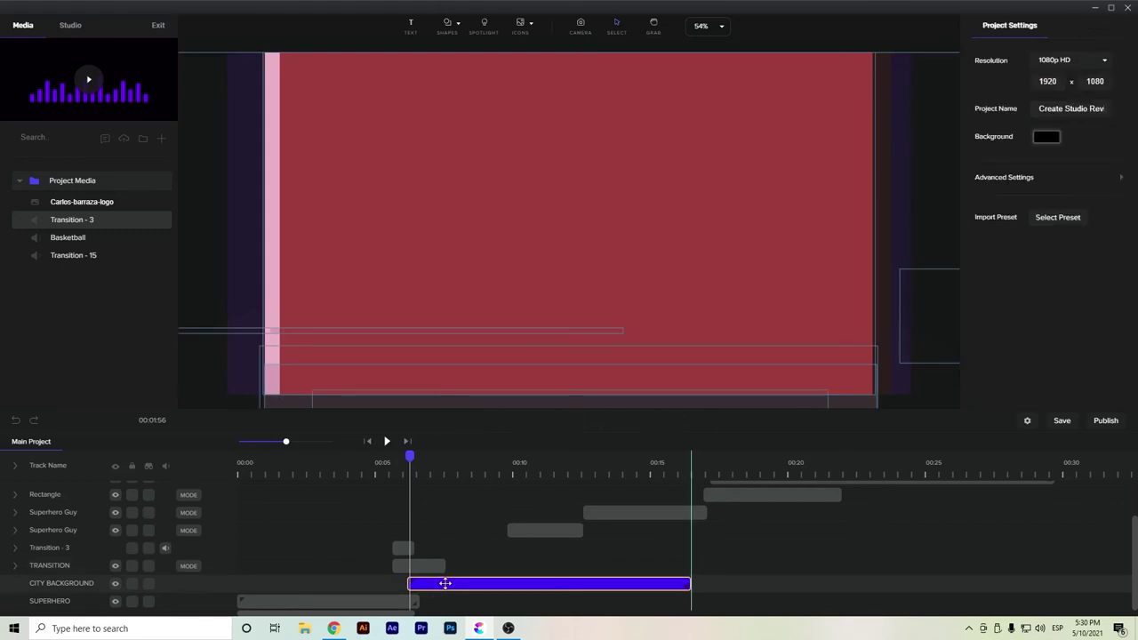
left_click_drag(445, 581, 452, 581)
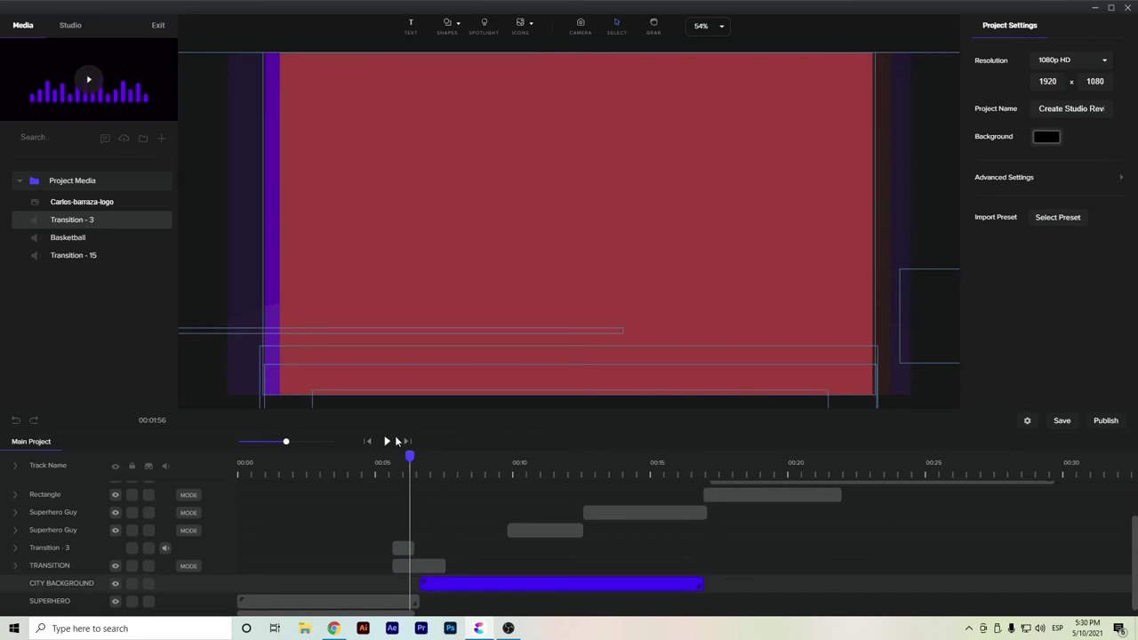
Step: Add a second Transition - 3 sound above the first and align it with the end of the TRANSITION clip
left_click_drag(410, 457, 402, 485)
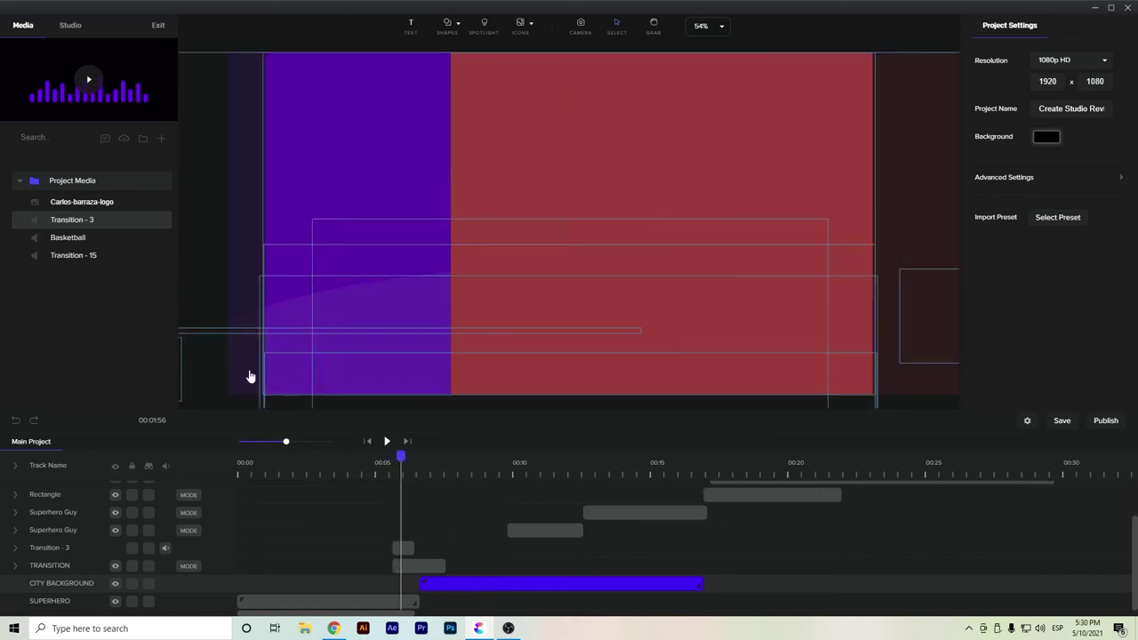
left_click_drag(65, 231, 387, 546)
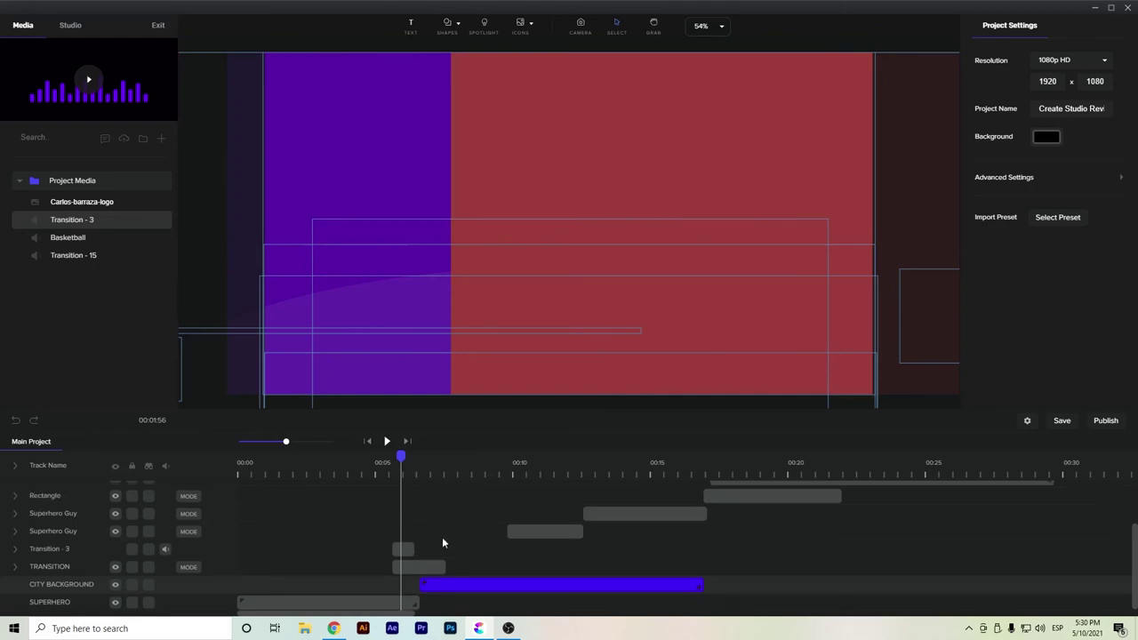
scroll(89, 542, "down", 2)
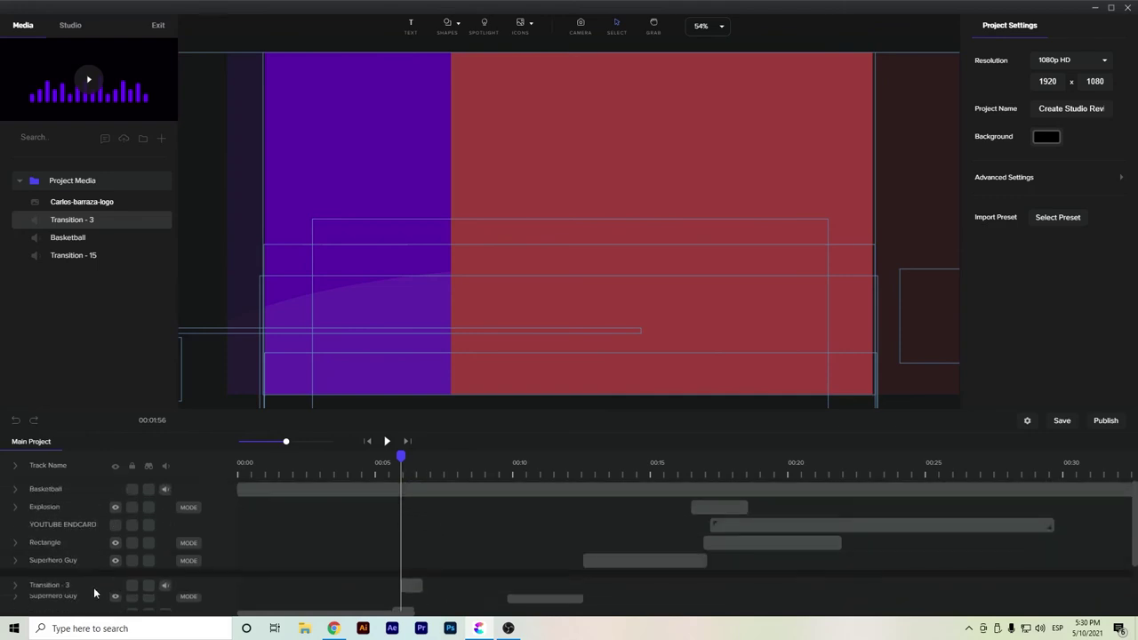
left_click(407, 595)
scroll(423, 525, "down", 1)
left_click_drag(407, 530, 440, 546)
Step: Play the project from about 5 seconds into the end card, and return the playhead to the explosion
left_click(384, 463)
key("space")
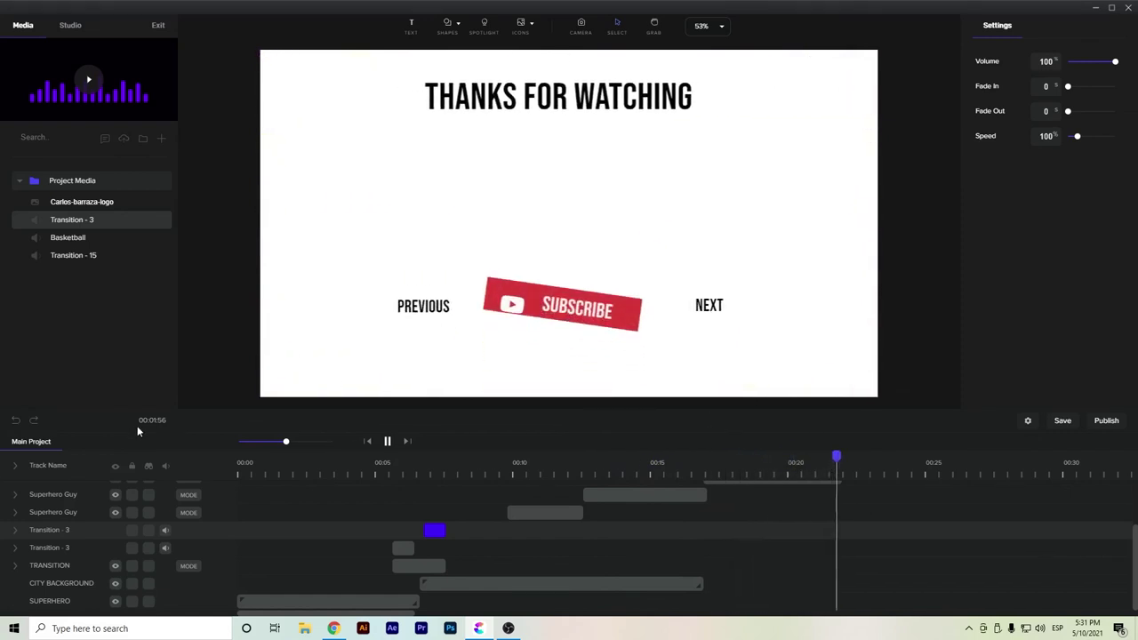
left_click(386, 440)
left_click(772, 467)
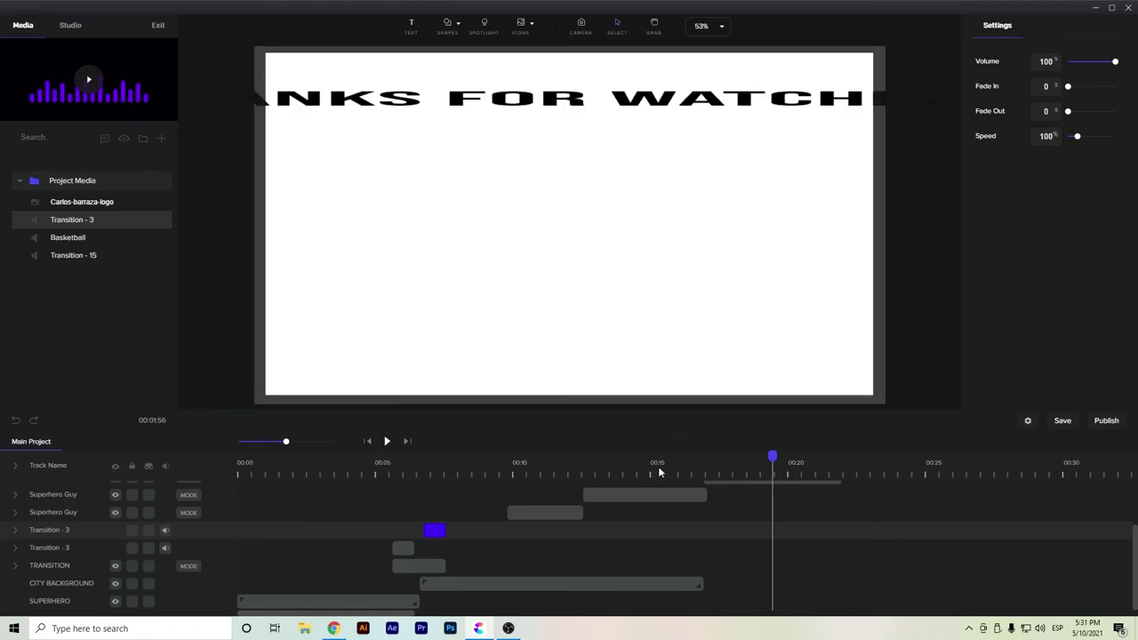
left_click(697, 456)
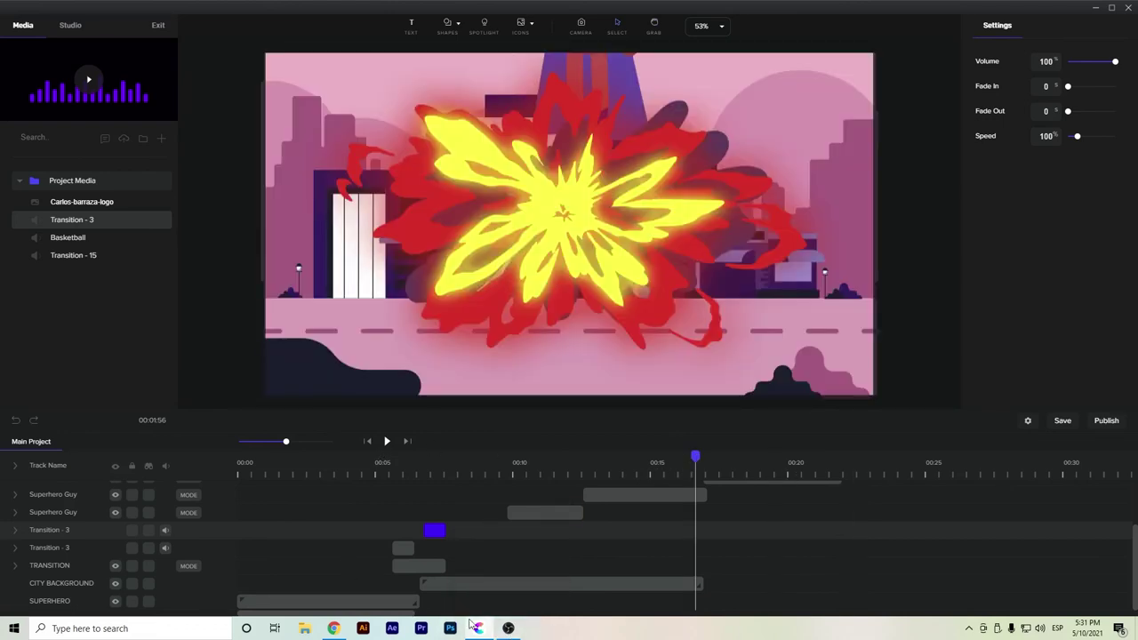
Step: Switch to Twinkle in the browser and search the sound effects for "expl"
left_click(334, 630)
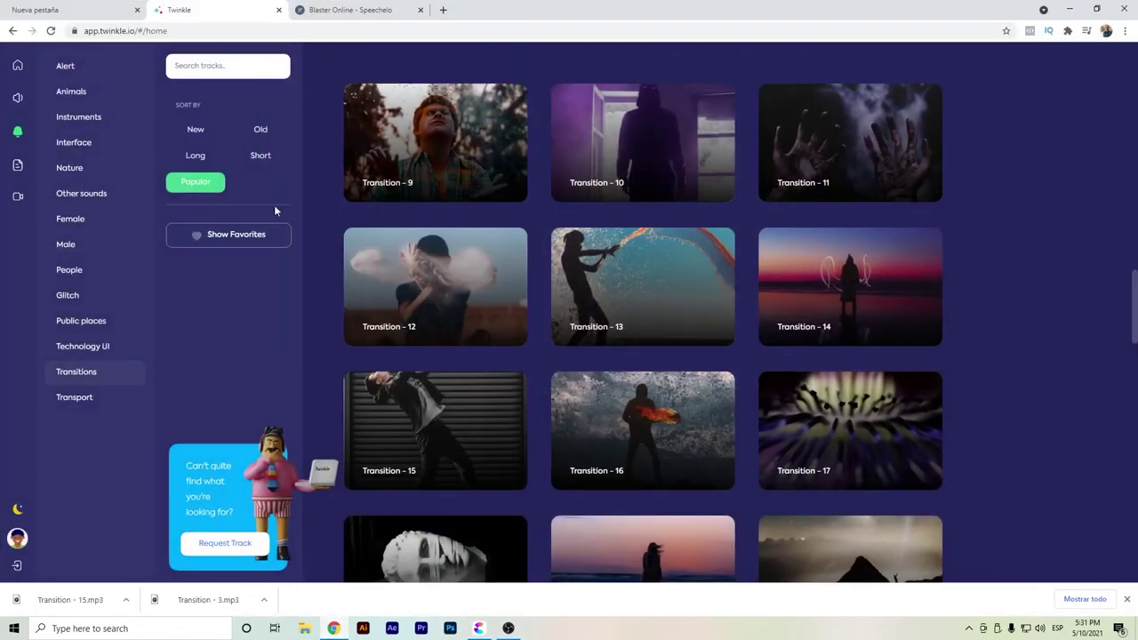
left_click(96, 68)
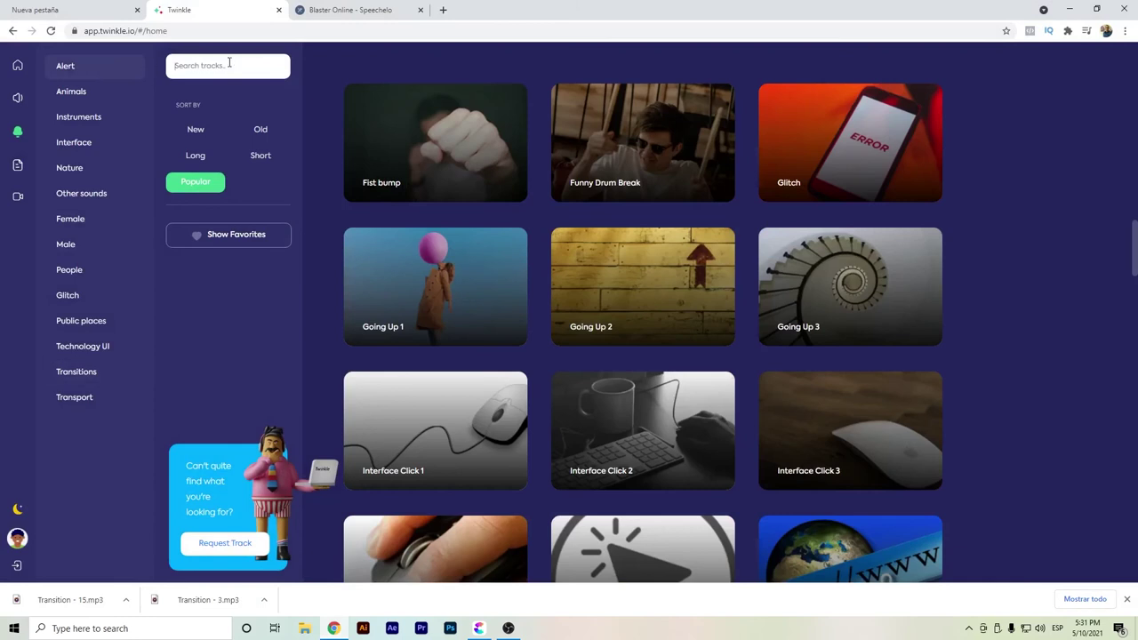
left_click(228, 64)
type("expl")
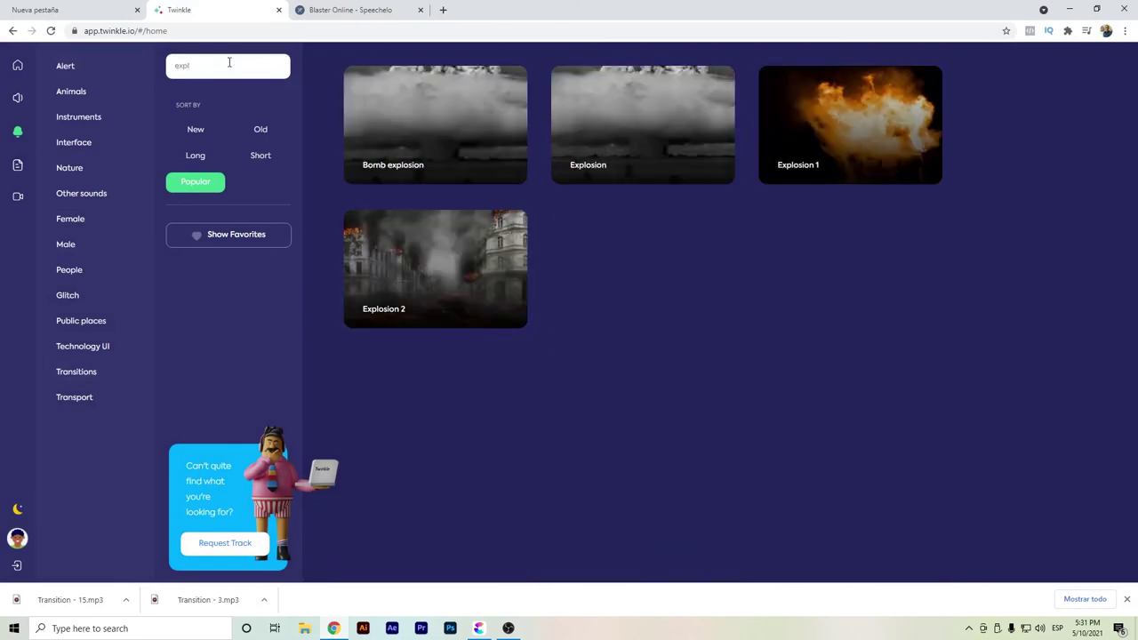
Step: Preview the Explosion 1, Explosion 2, Bomb explosion and Explosion sounds, and save Explosion.mp3 to the Desktop
mouse_move(789, 133)
left_click(826, 149)
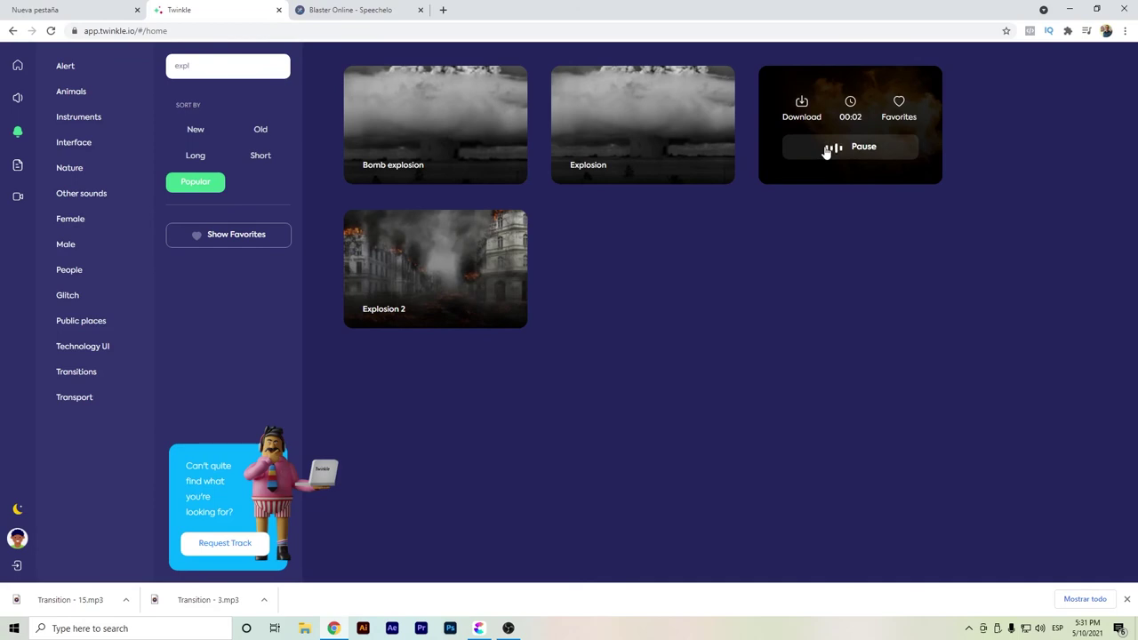
left_click(409, 295)
left_click(402, 158)
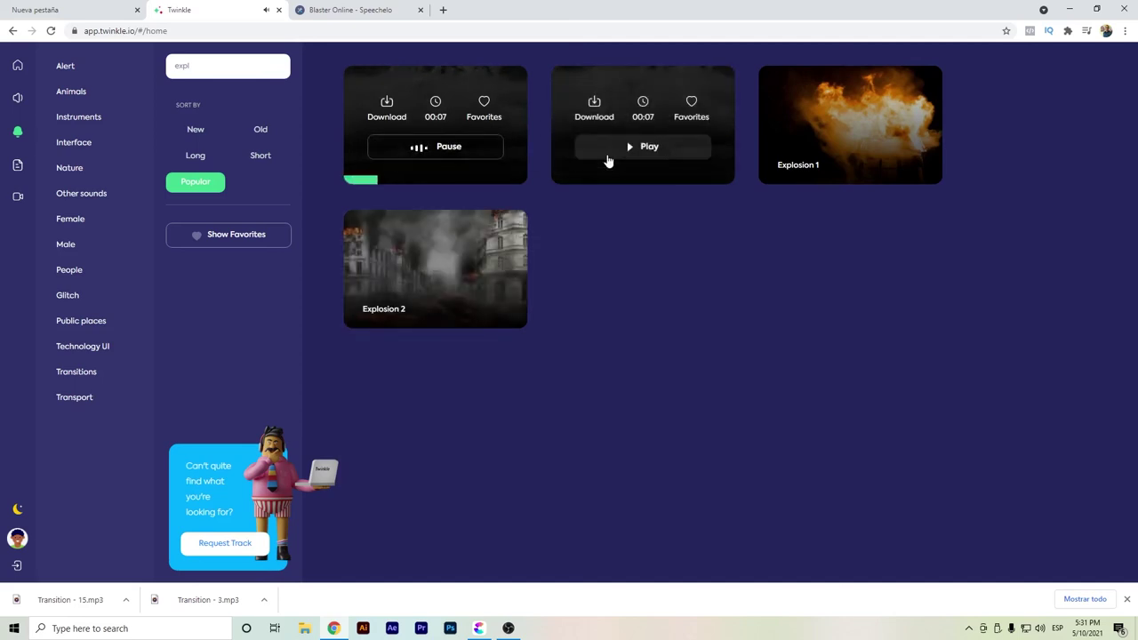
left_click(612, 153)
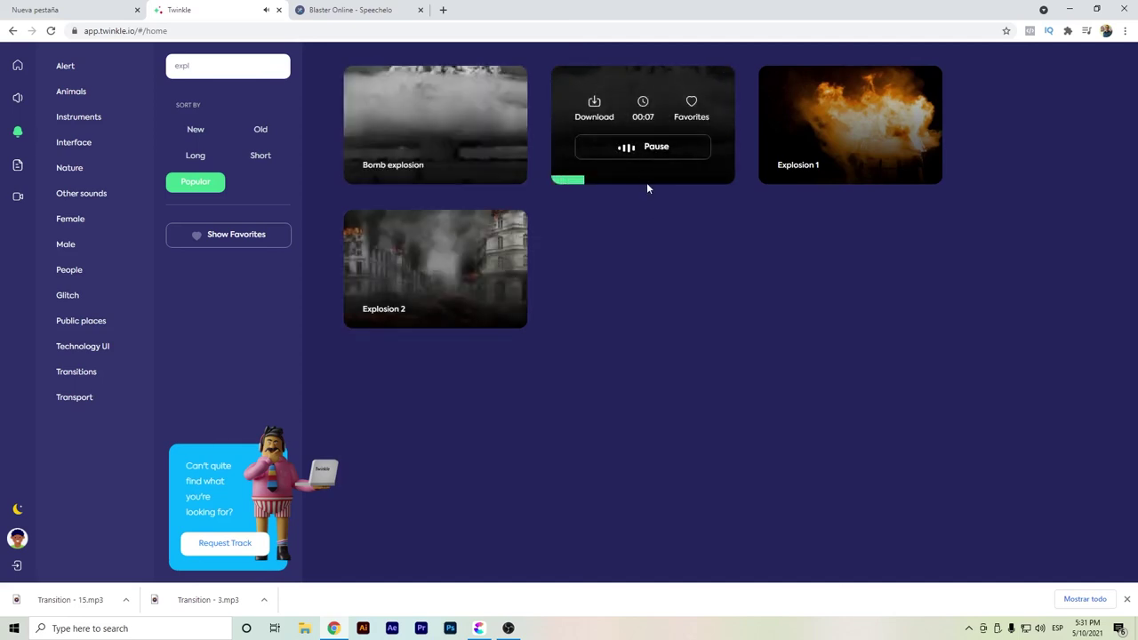
left_click(593, 107)
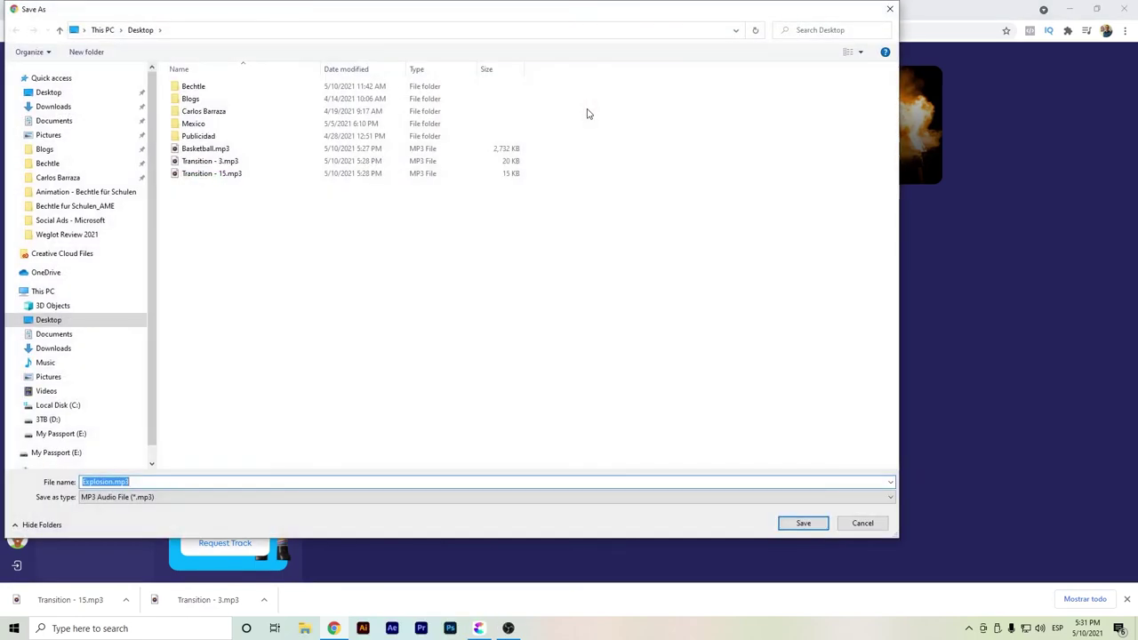
key("Return")
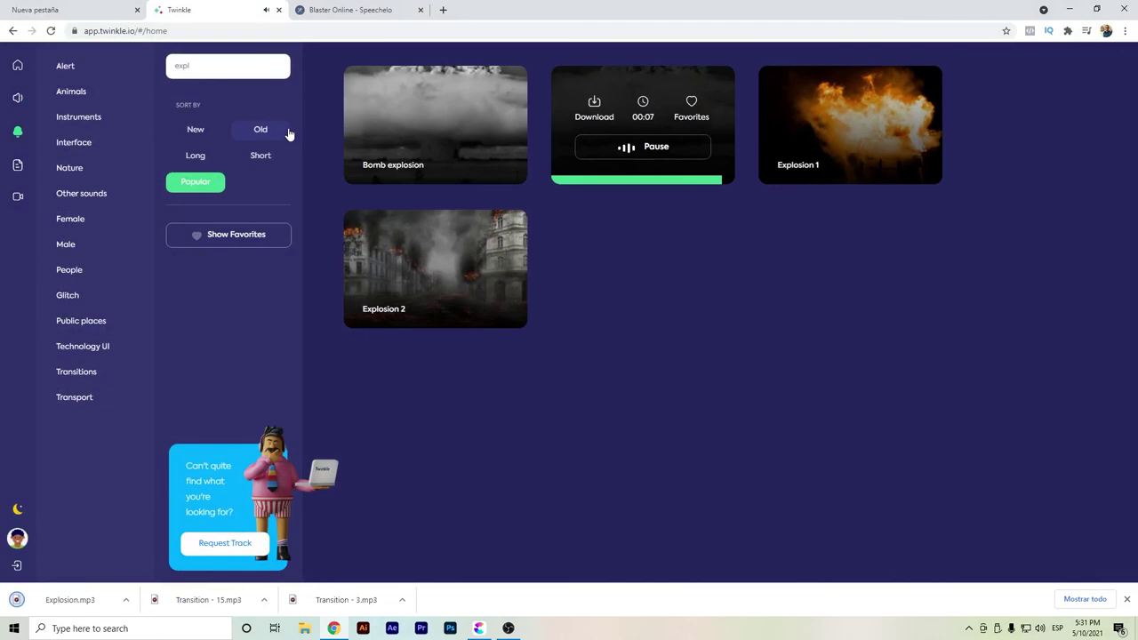
Step: Browse the Other sounds category, preview the Boom, Boom 7 and Boom 4 effects, and switch back to CreateStudio
left_click(114, 205)
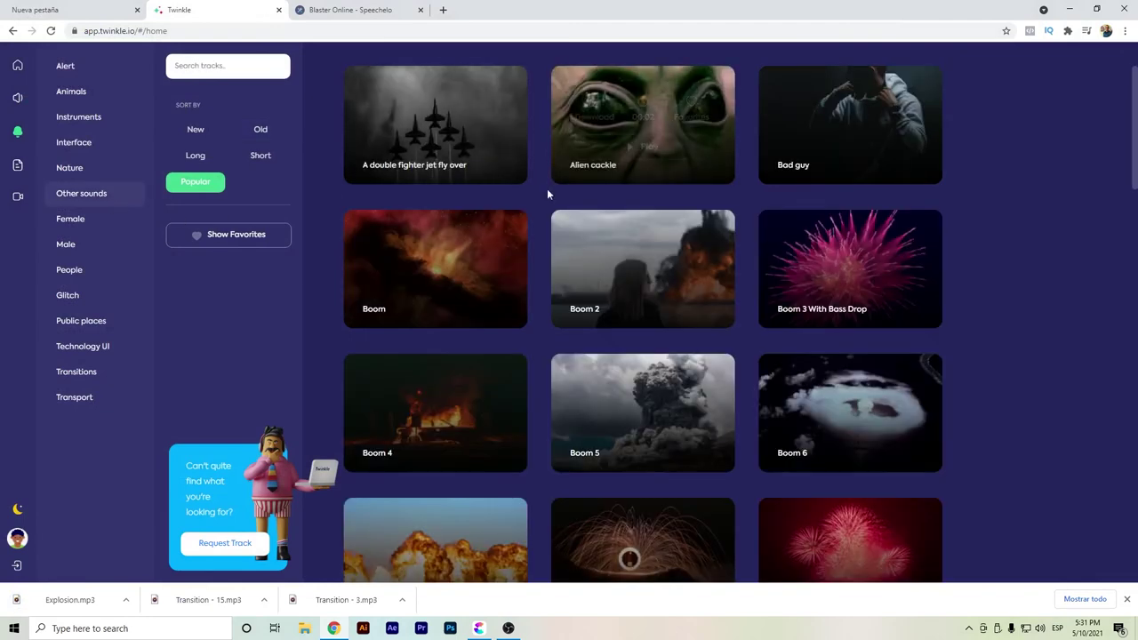
mouse_move(412, 286)
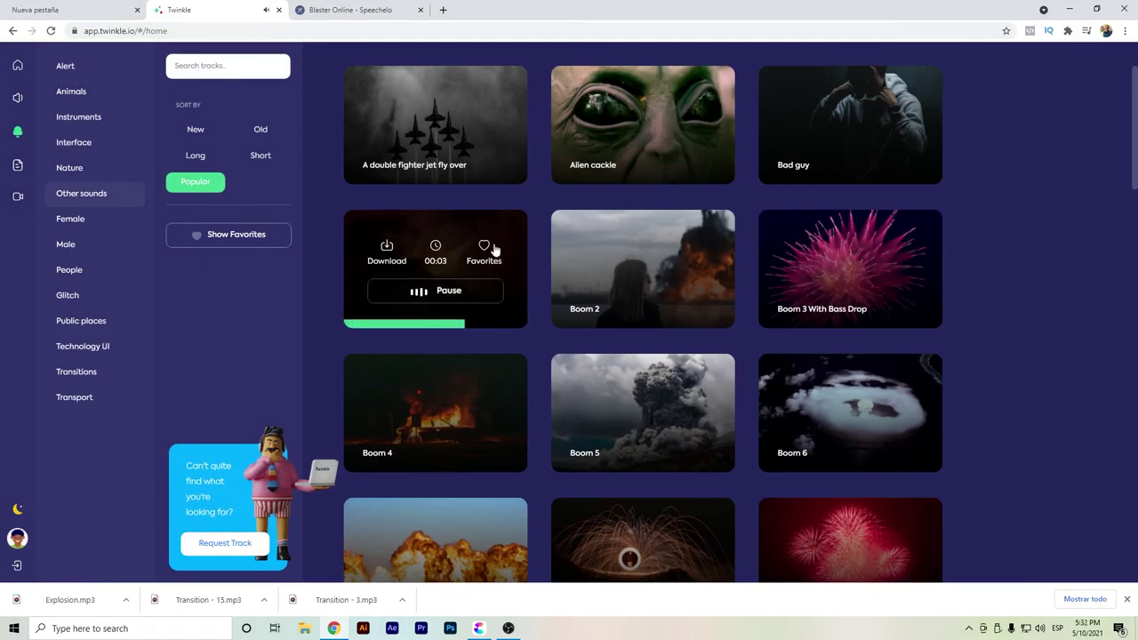
scroll(536, 327, "down", 2)
left_click(441, 461)
left_click(412, 320)
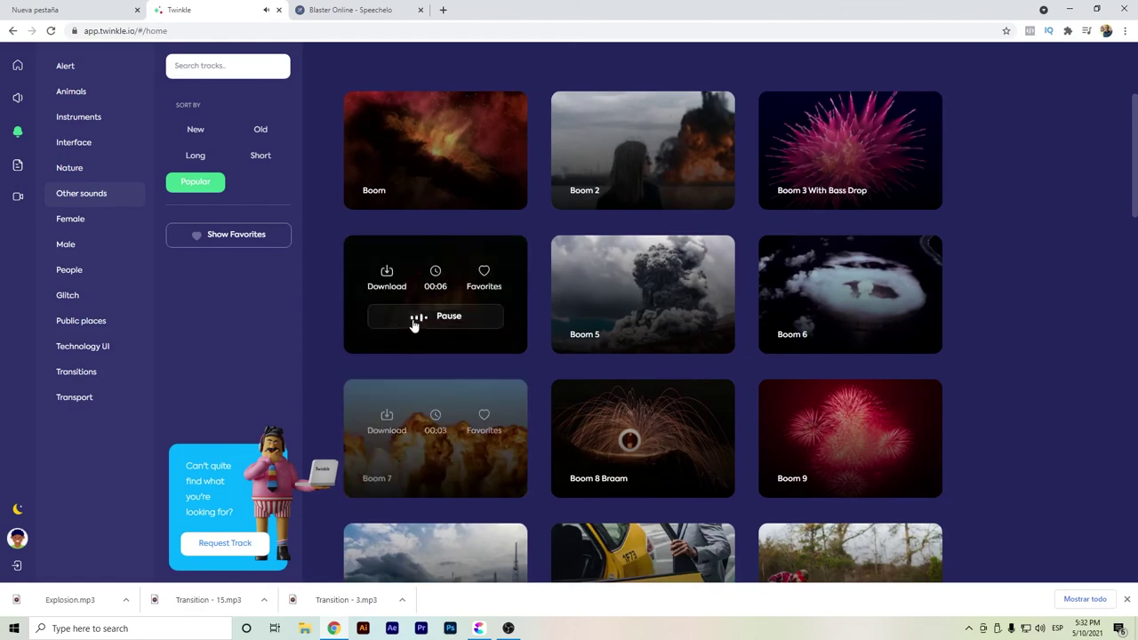
mouse_move(589, 312)
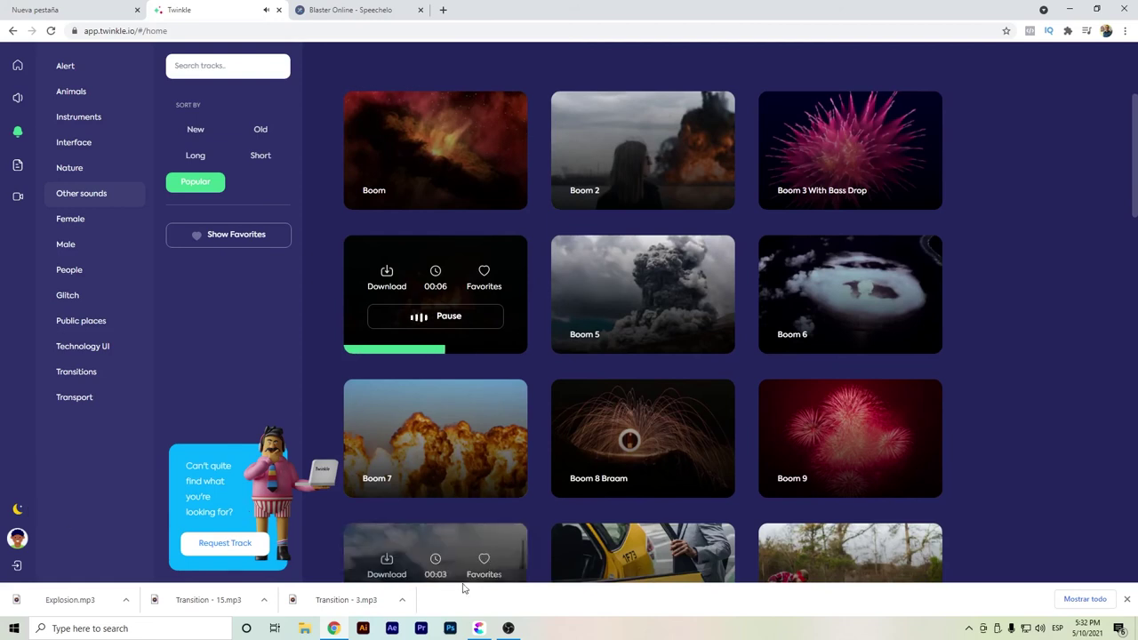
left_click(491, 435)
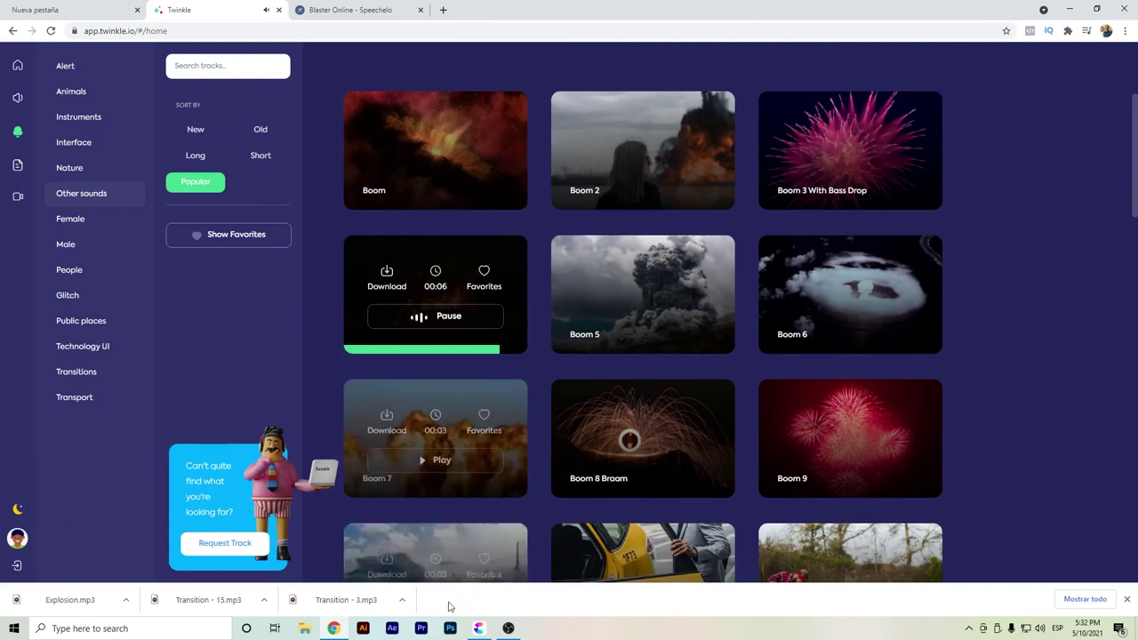
left_click(481, 628)
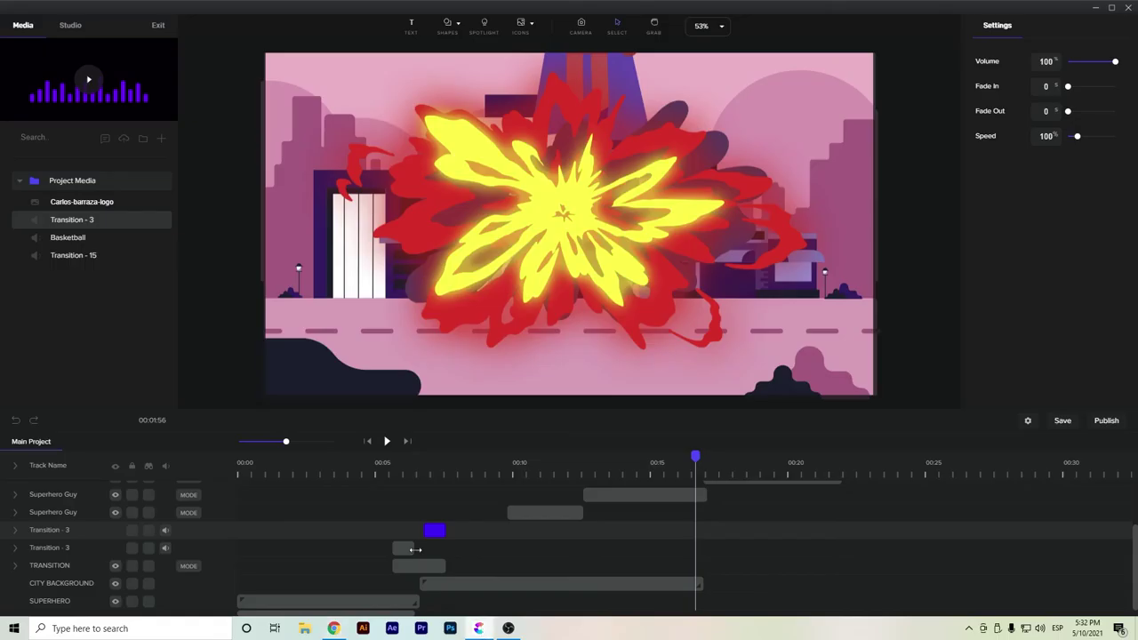
Step: Import Explosion.mp3 from the Desktop into the project media and add the sound to the timeline at the playhead
left_click(161, 139)
double_click(356, 325)
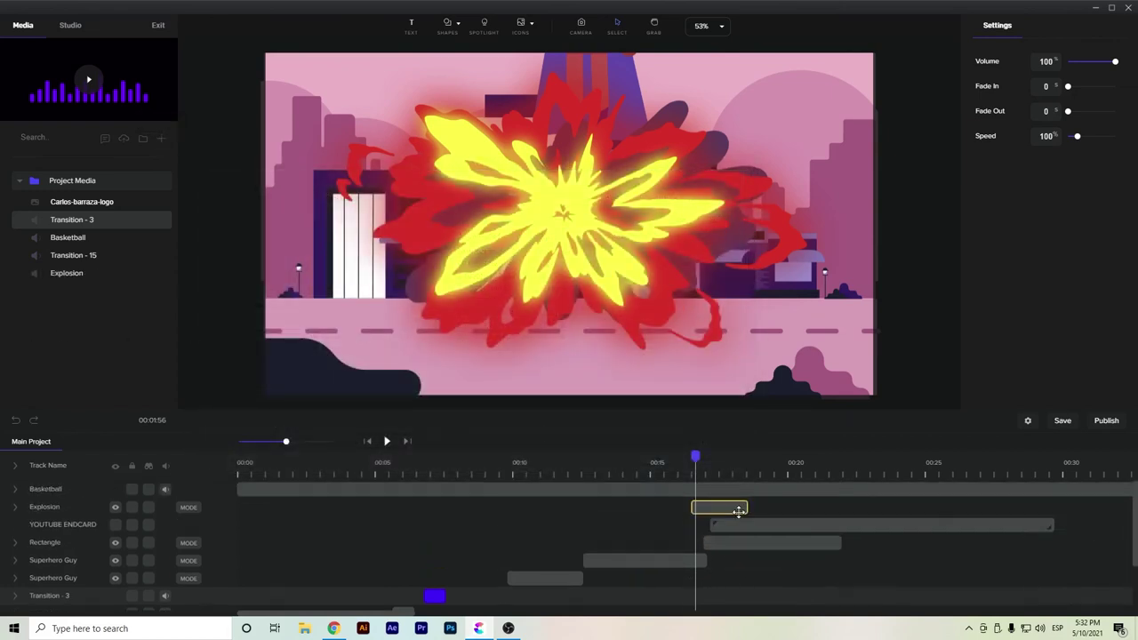
left_click_drag(67, 275, 108, 216)
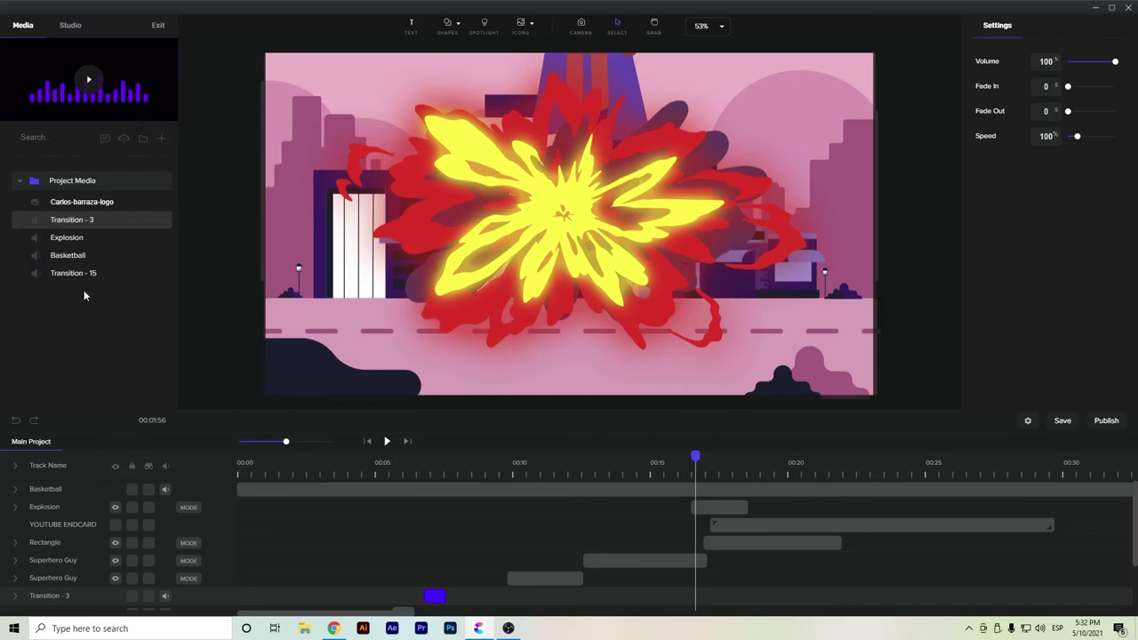
left_click(161, 140)
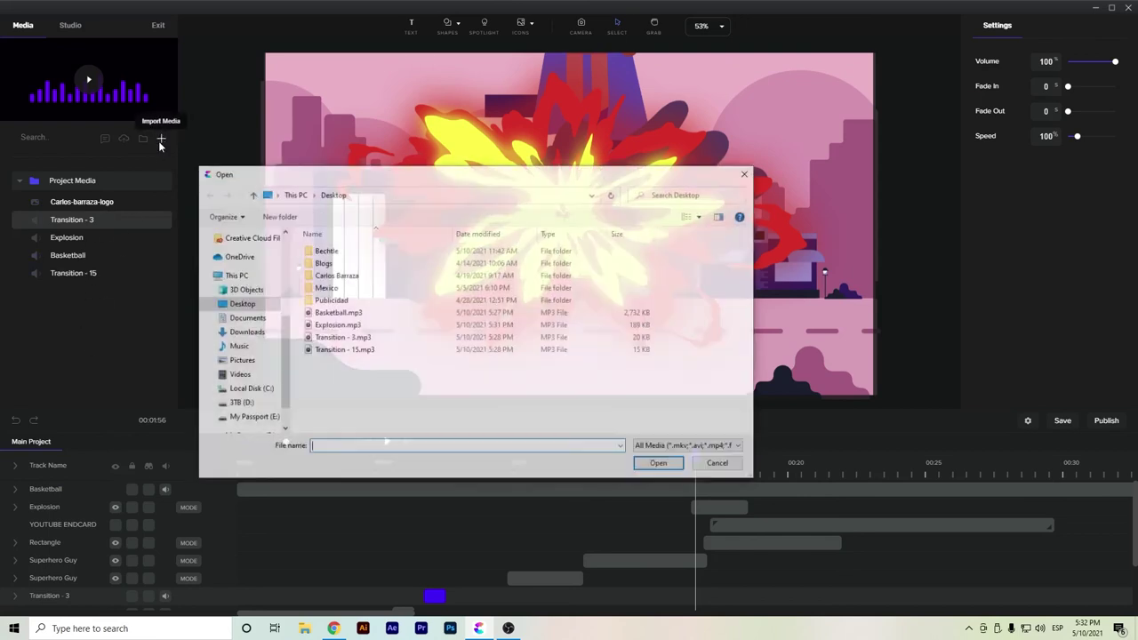
double_click(367, 326)
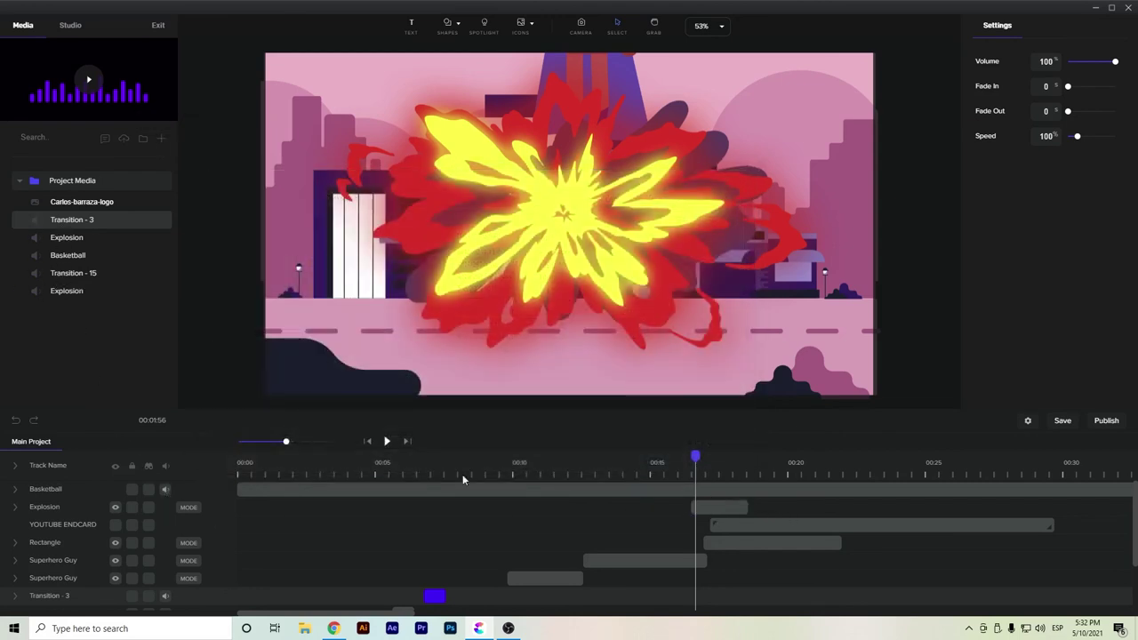
left_click_drag(76, 294, 411, 272)
Step: Move the Explosion sound track below the Basketball track and align its start with the Explosion animation clip
left_click(39, 492)
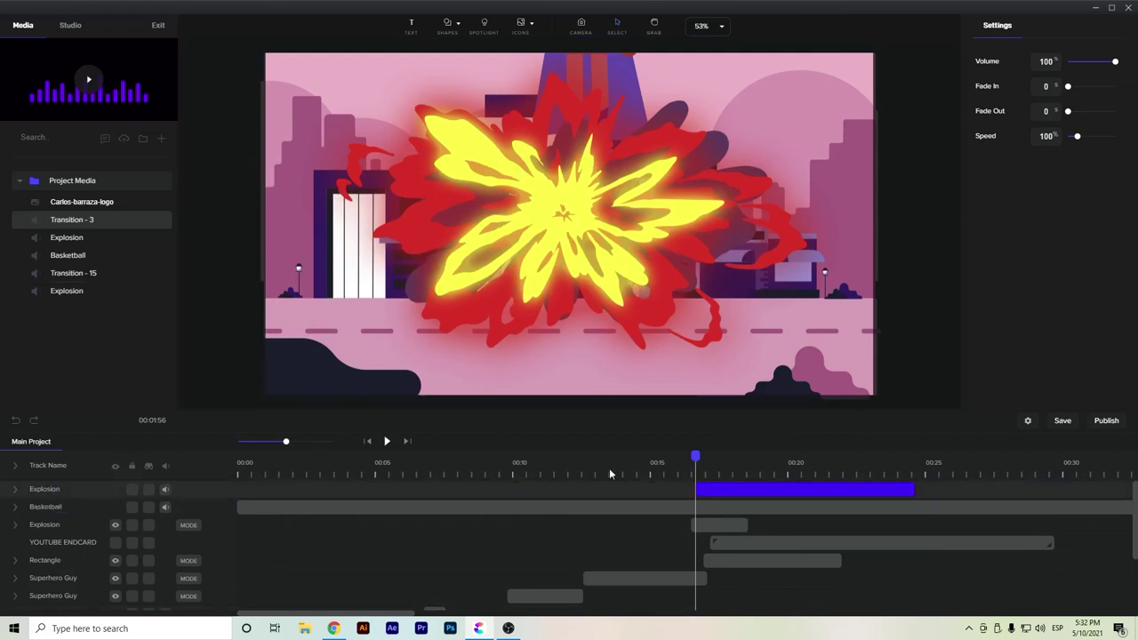
mouse_move(55, 490)
left_mouse_down()
mouse_move(80, 528)
mouse_move(62, 506)
left_mouse_up()
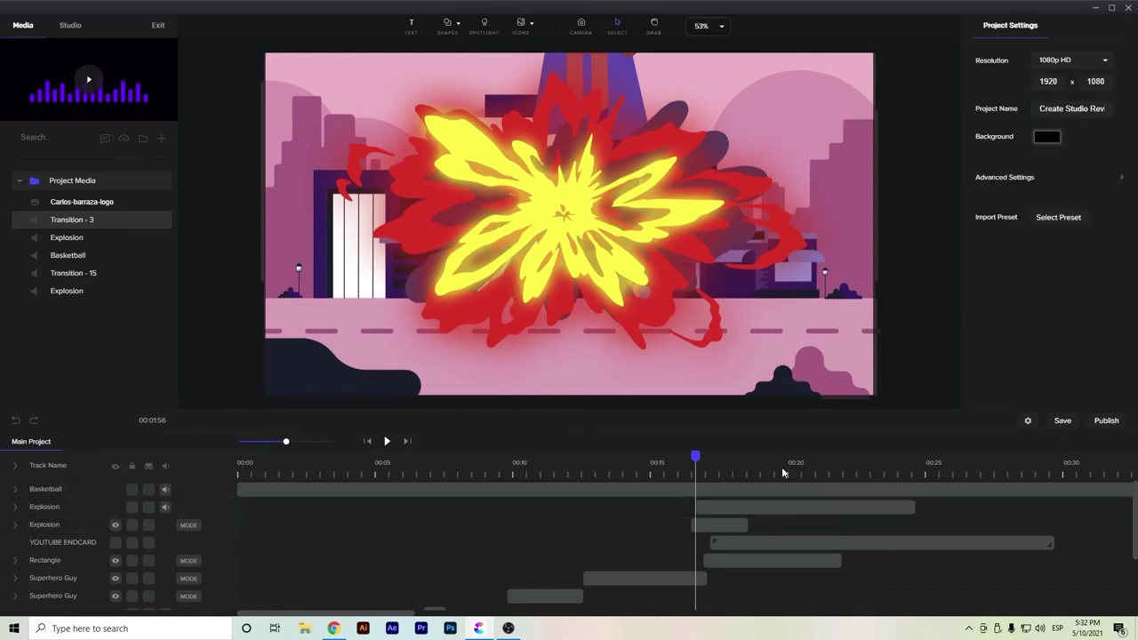
left_click(740, 522)
left_click(738, 509)
Step: Play the timeline twice from just before the explosion to check the explosion sound's sync
left_click(685, 462)
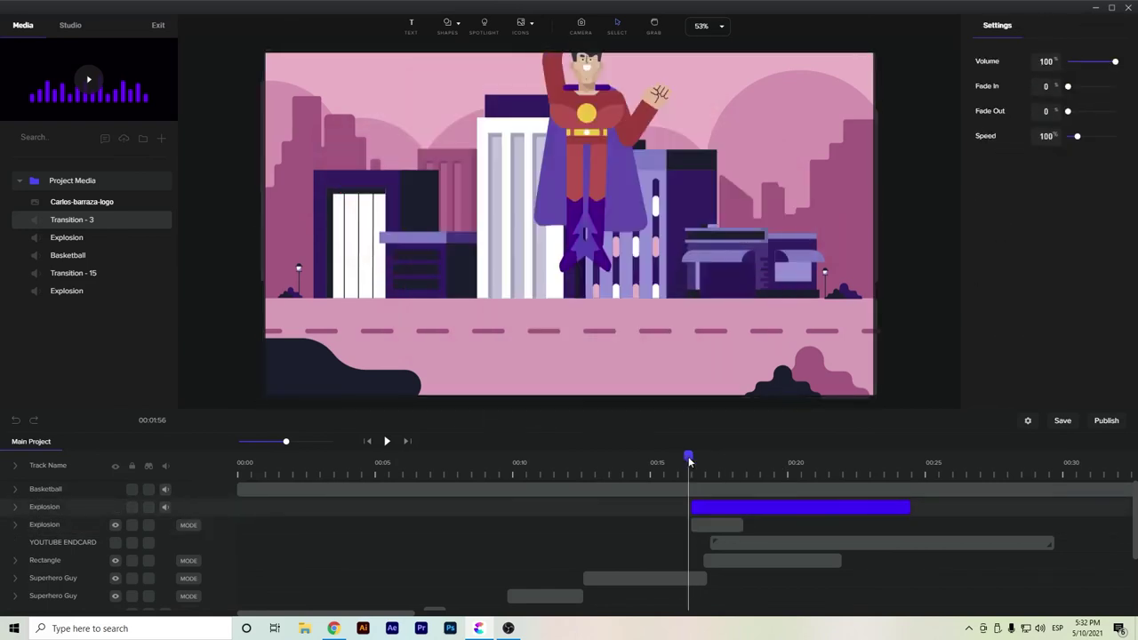
key("space")
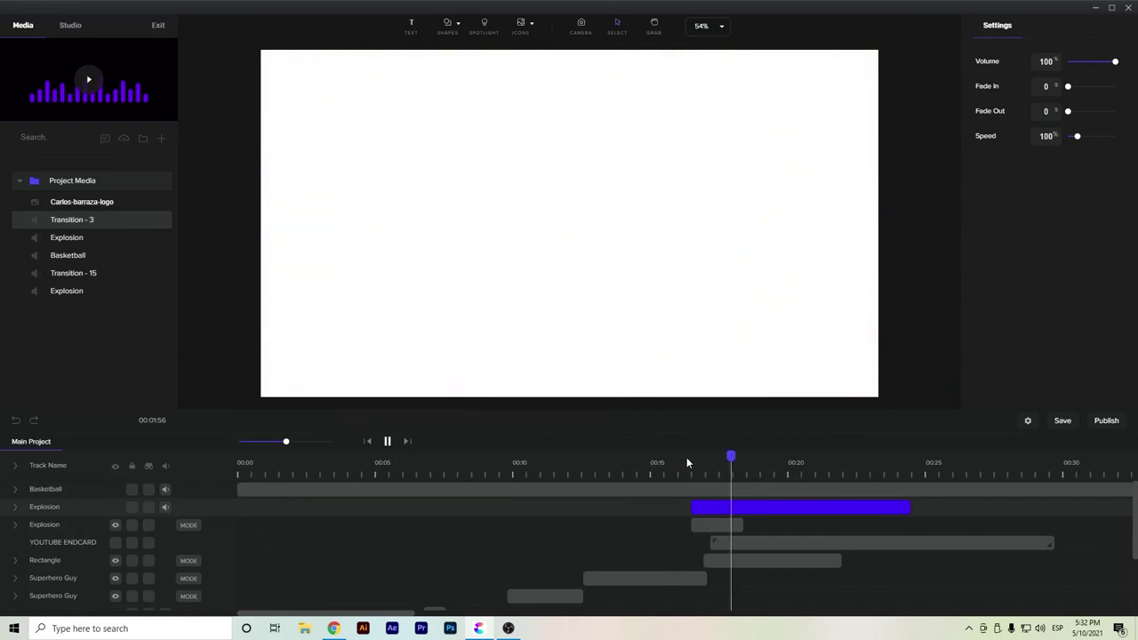
left_click(706, 462)
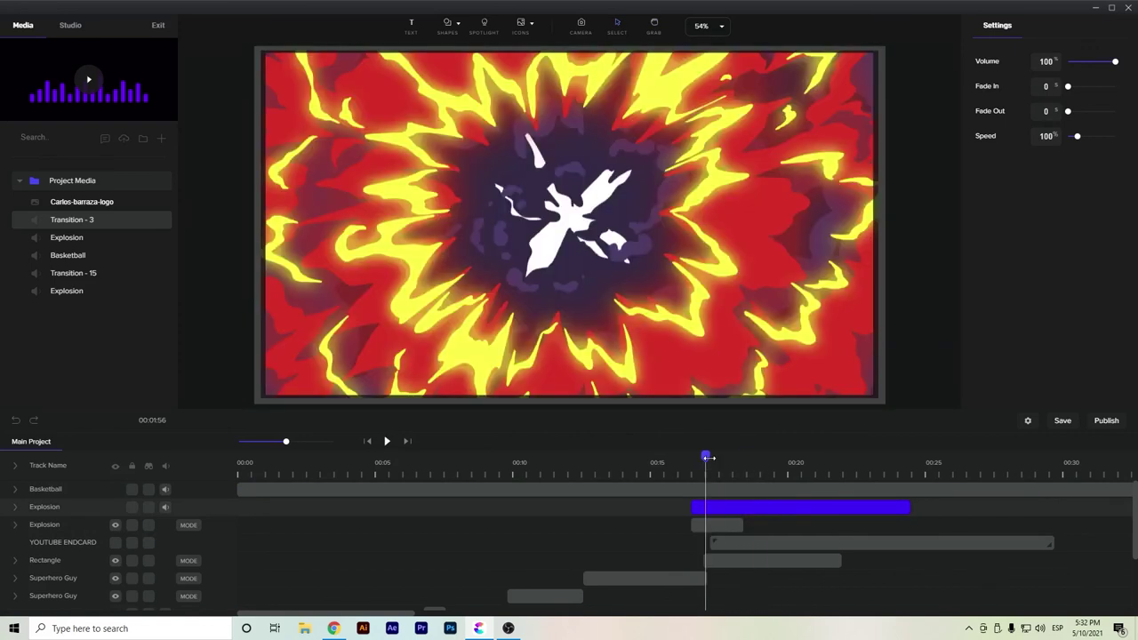
left_click(671, 462)
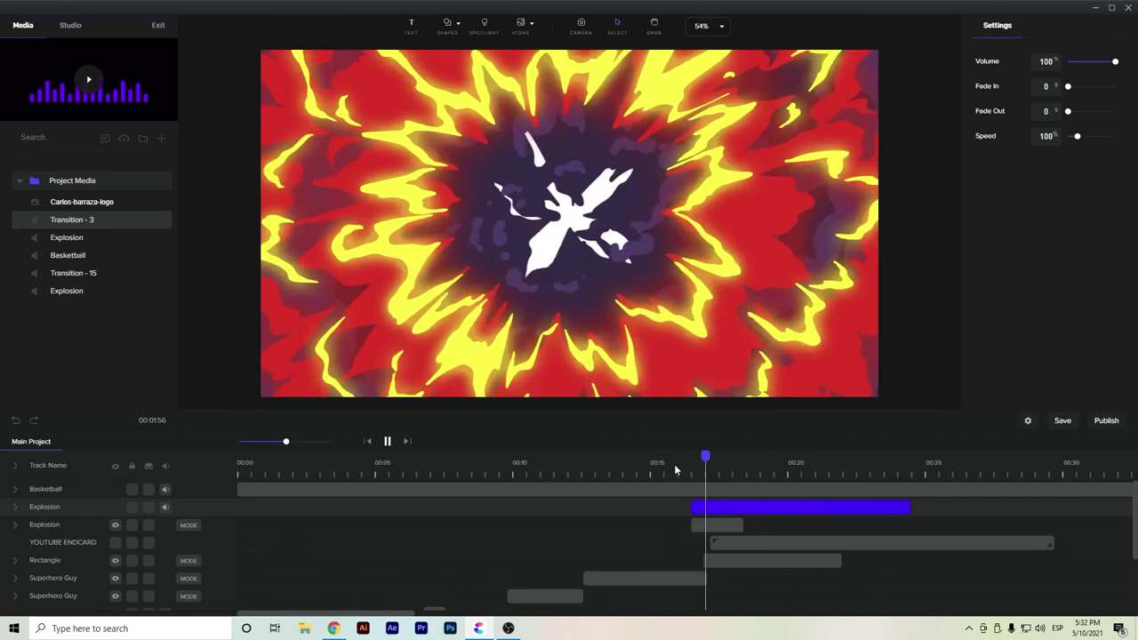
key("space")
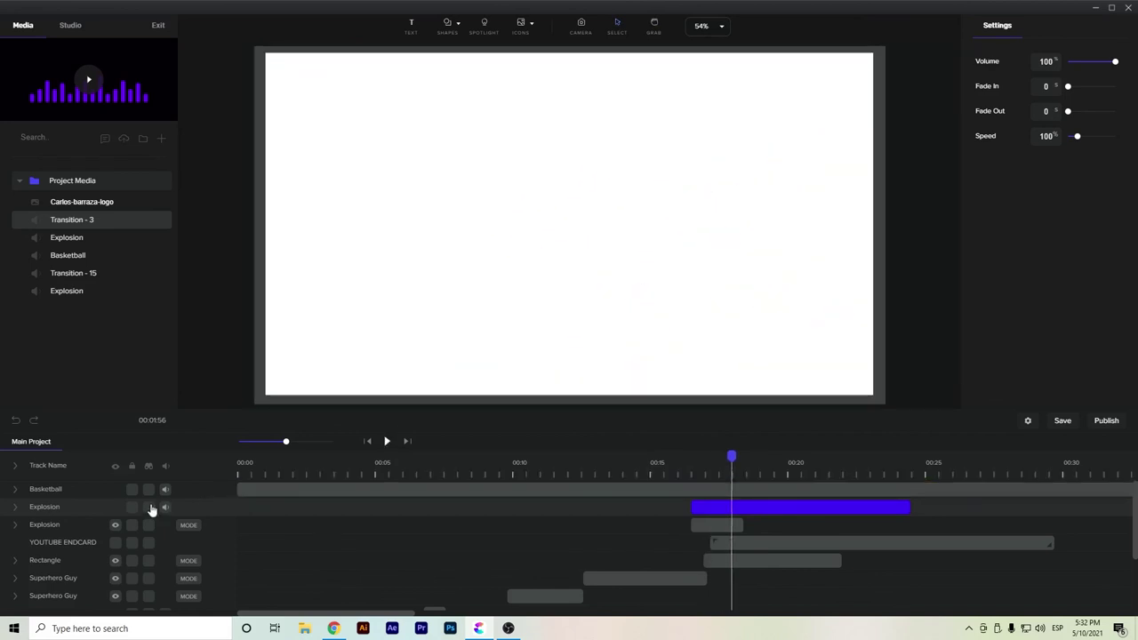
Step: Show the Basketball track's waveform and lower the music clip's volume to 44%
left_click(254, 488)
left_click(15, 490)
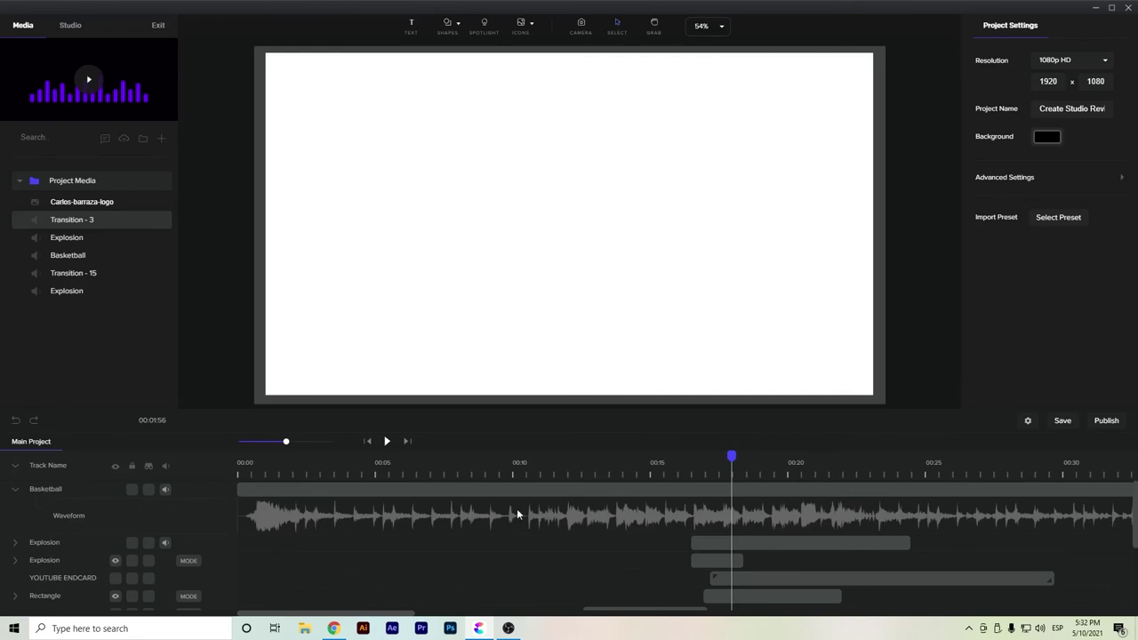
left_click(880, 488)
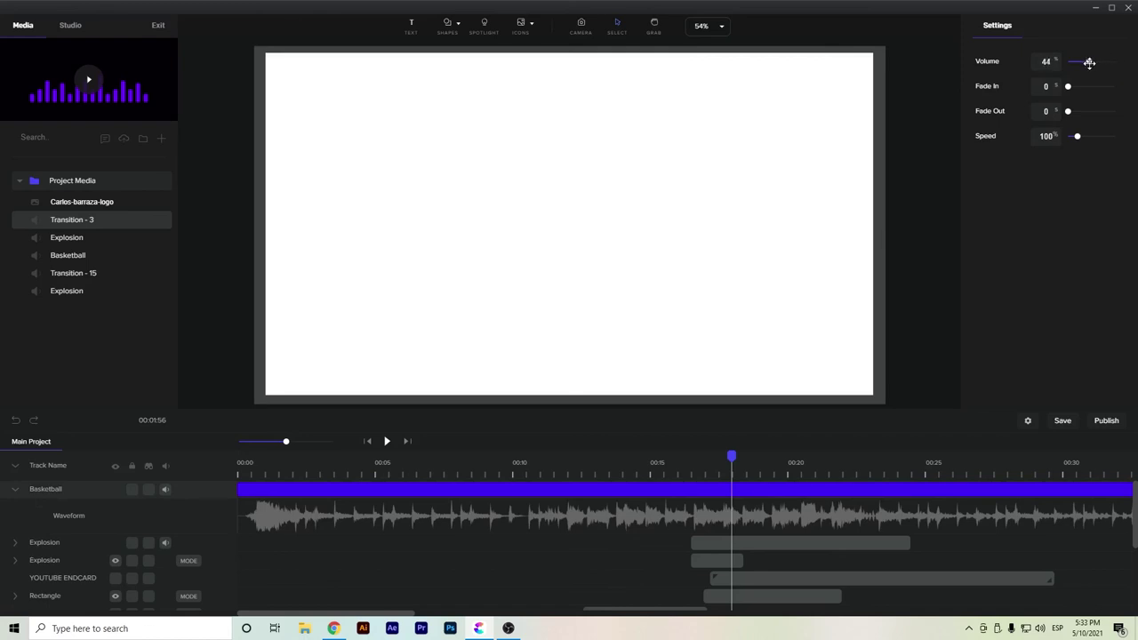
Step: Play the whole project from the beginning into the end card to check the audio mix
left_click_drag(731, 457, 203, 495)
left_click(204, 495)
left_click(386, 442)
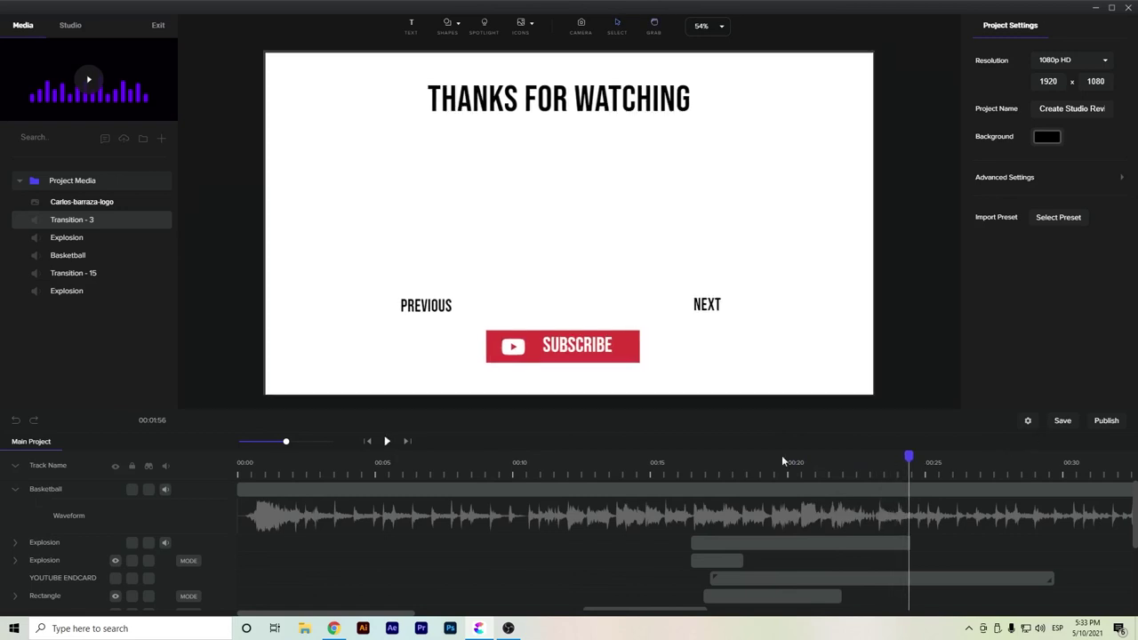
left_click(387, 441)
Step: Switch to Twinkle in the browser and look through the Other sounds, Interface and Nature sound effect categories
left_click(344, 629)
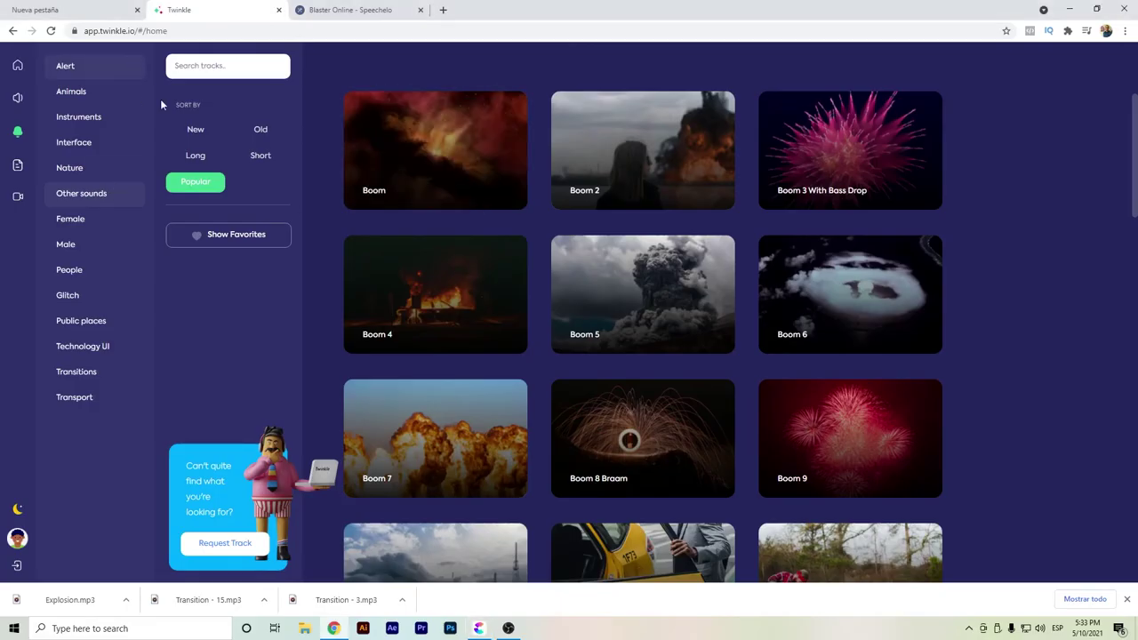
scroll(336, 213, "down", 3)
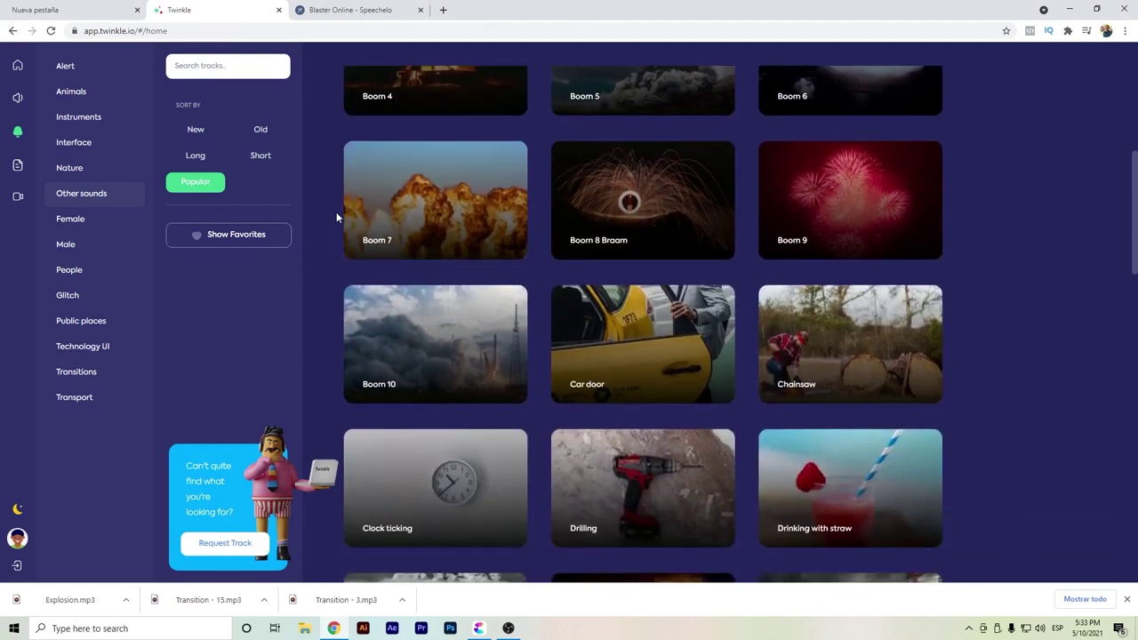
scroll(336, 215, "down", 2)
scroll(336, 216, "down", 5)
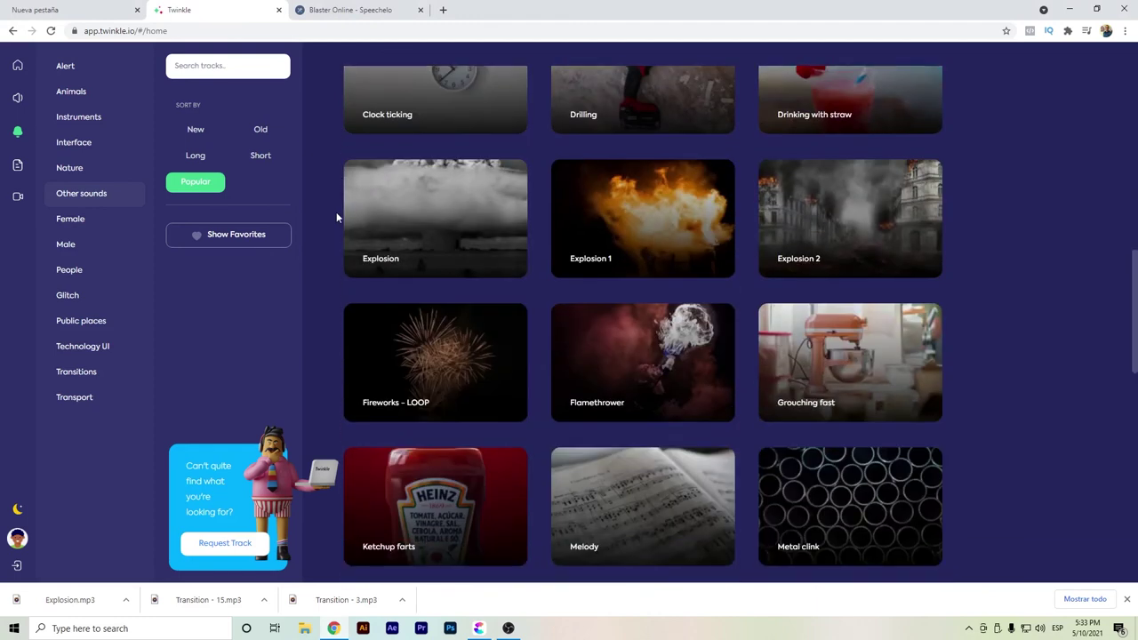
scroll(336, 211, "down", 7)
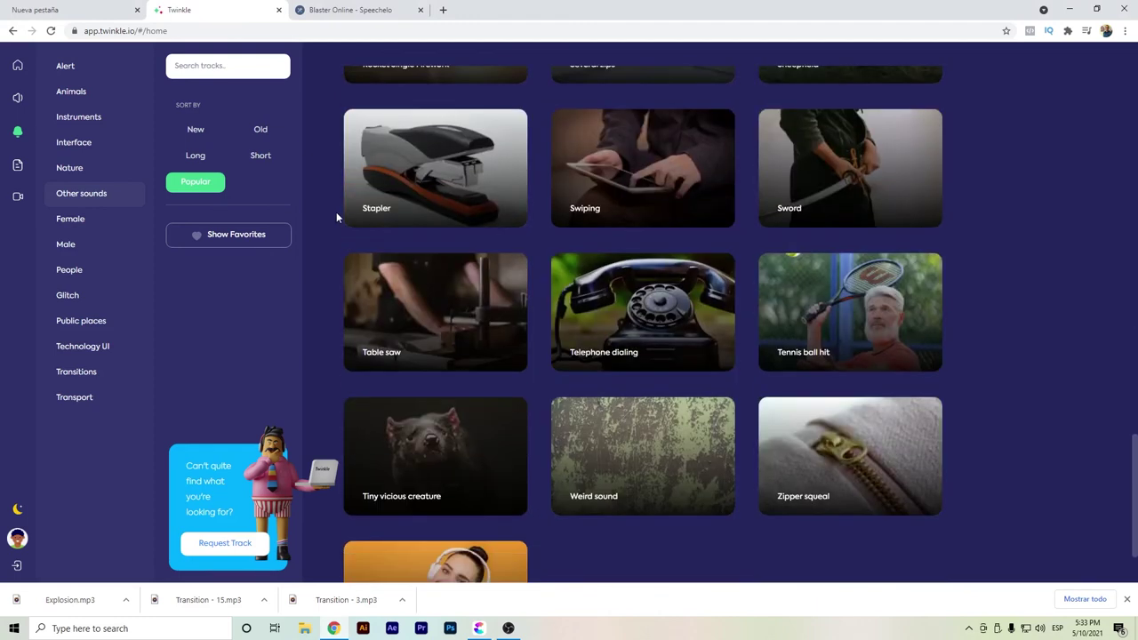
scroll(336, 211, "down", 1)
scroll(336, 210, "up", 20)
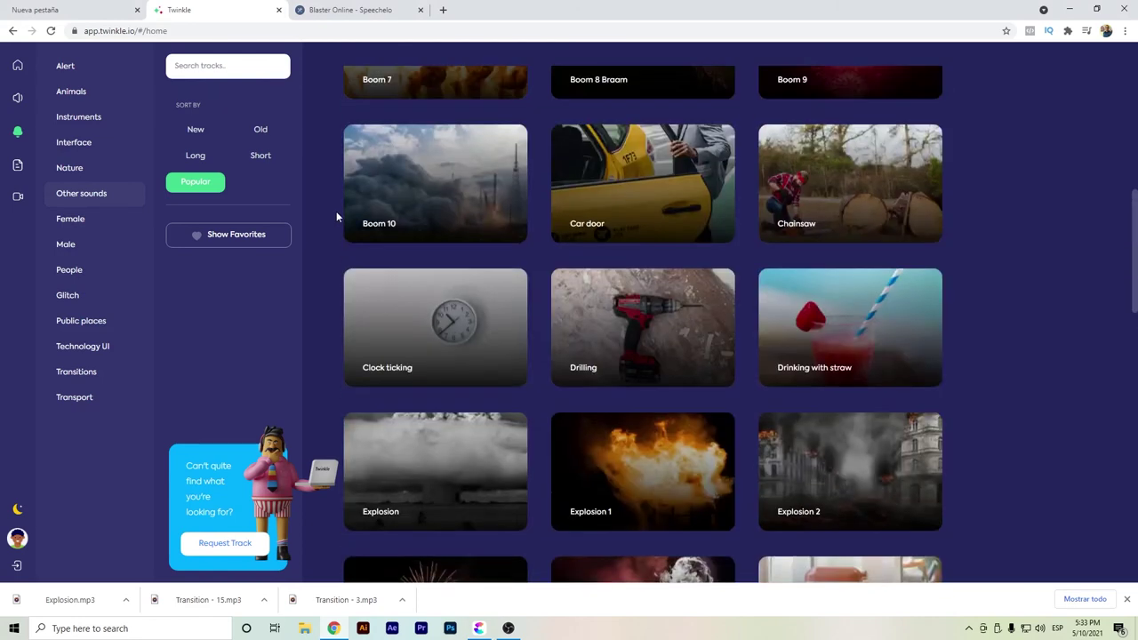
left_click(84, 145)
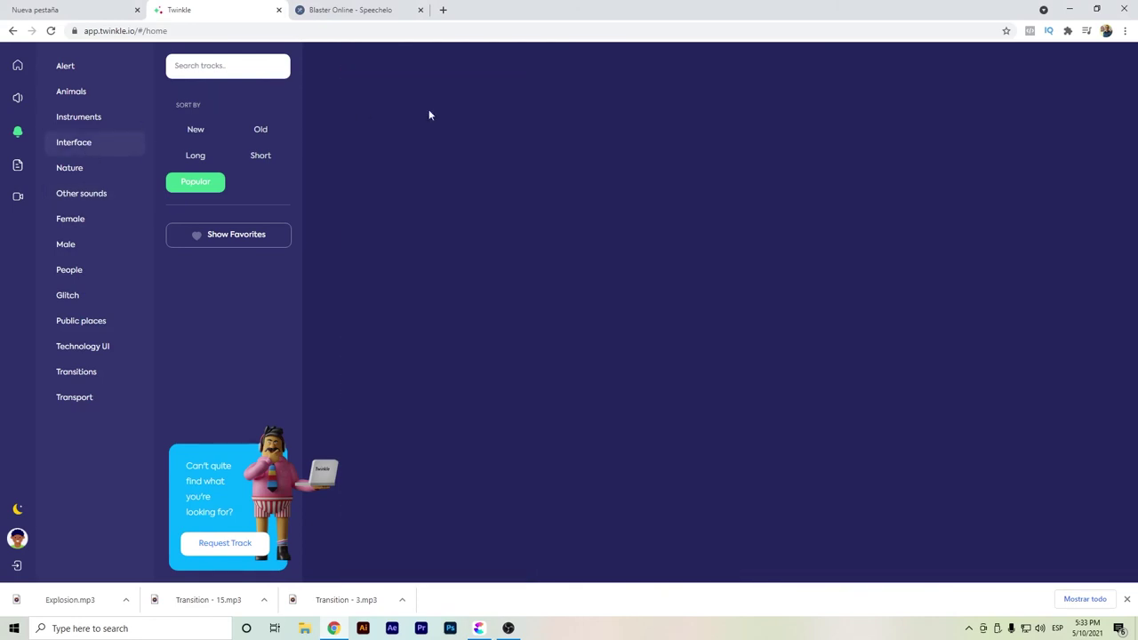
left_click(98, 169)
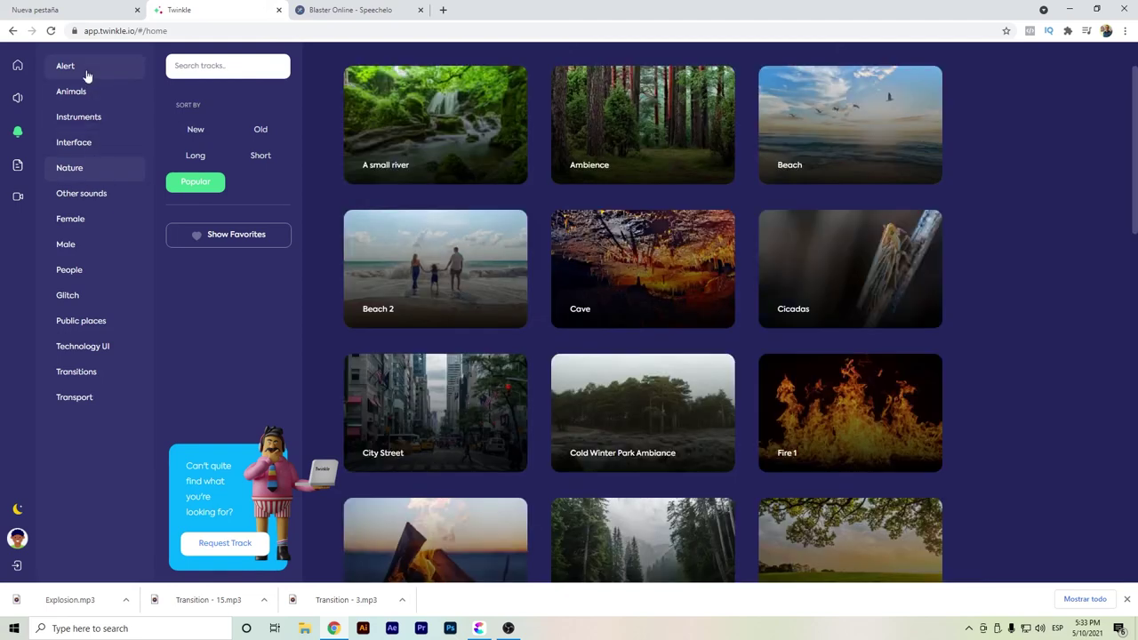
Step: Browse the Alert category to the end of its list and preview the Success sound
left_click(86, 73)
scroll(355, 191, "down", 3)
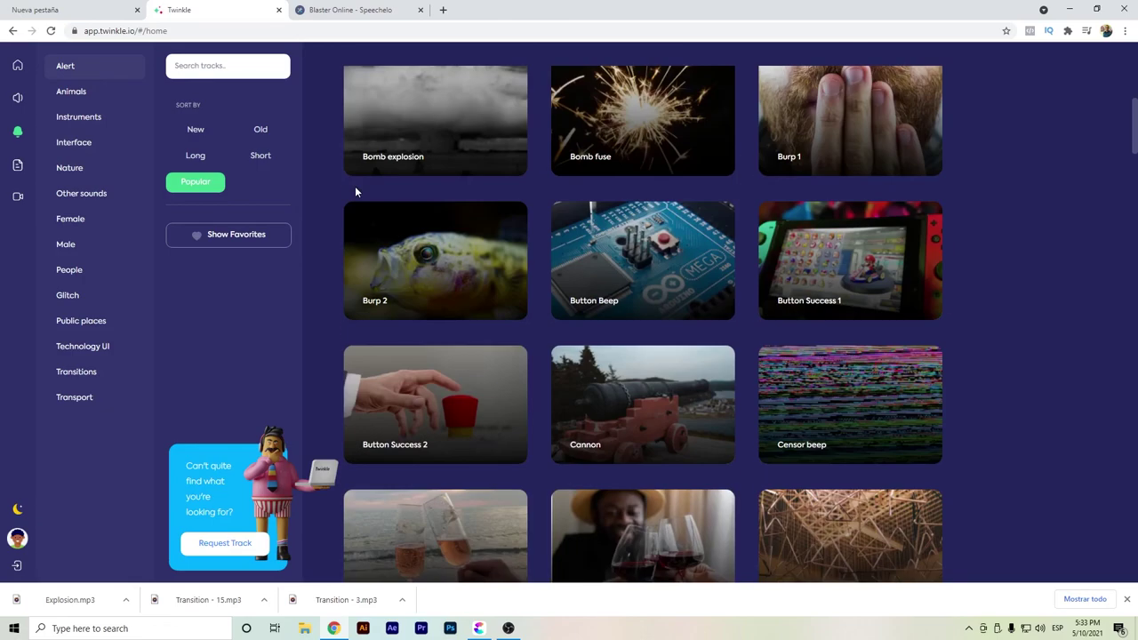
scroll(356, 191, "down", 10)
scroll(355, 191, "down", 20)
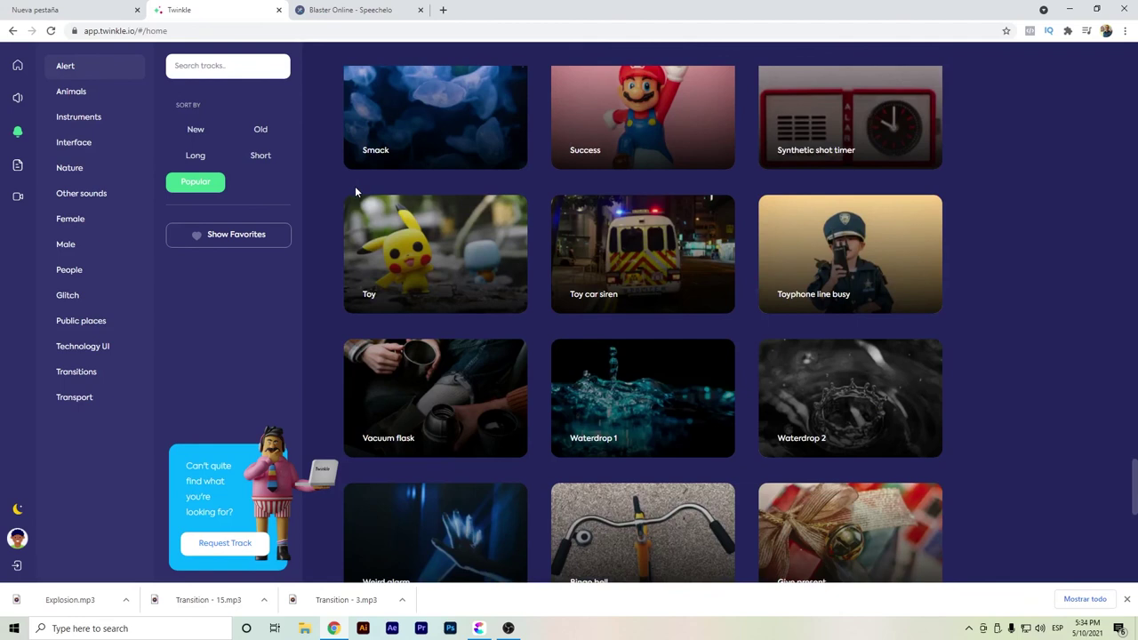
scroll(356, 190, "up", 1)
left_click(627, 256)
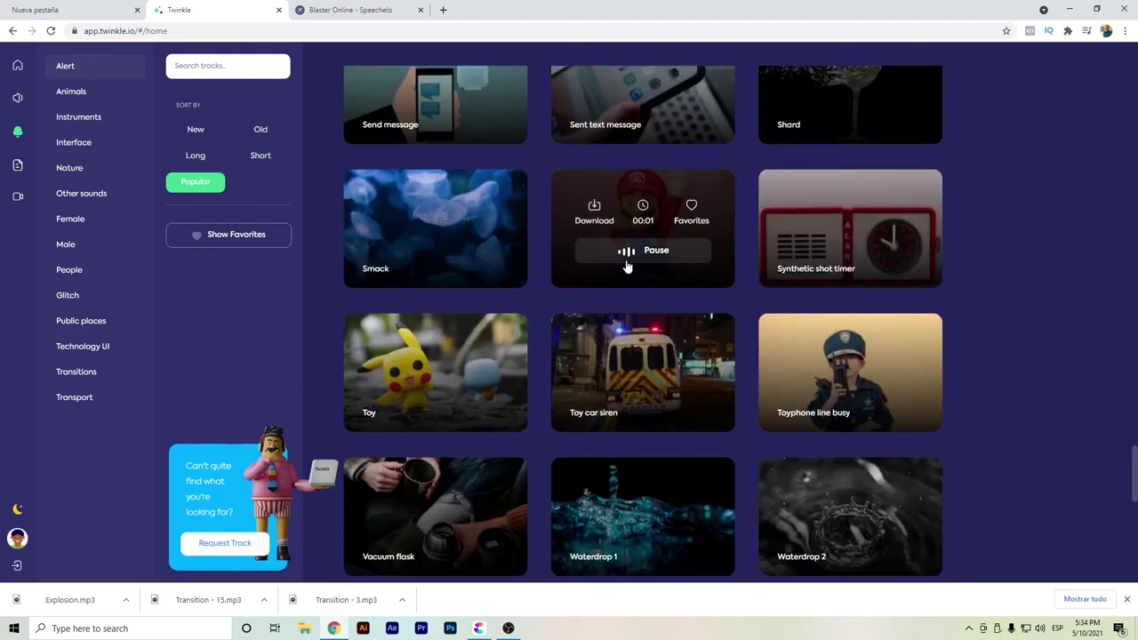
scroll(566, 305, "down", 1)
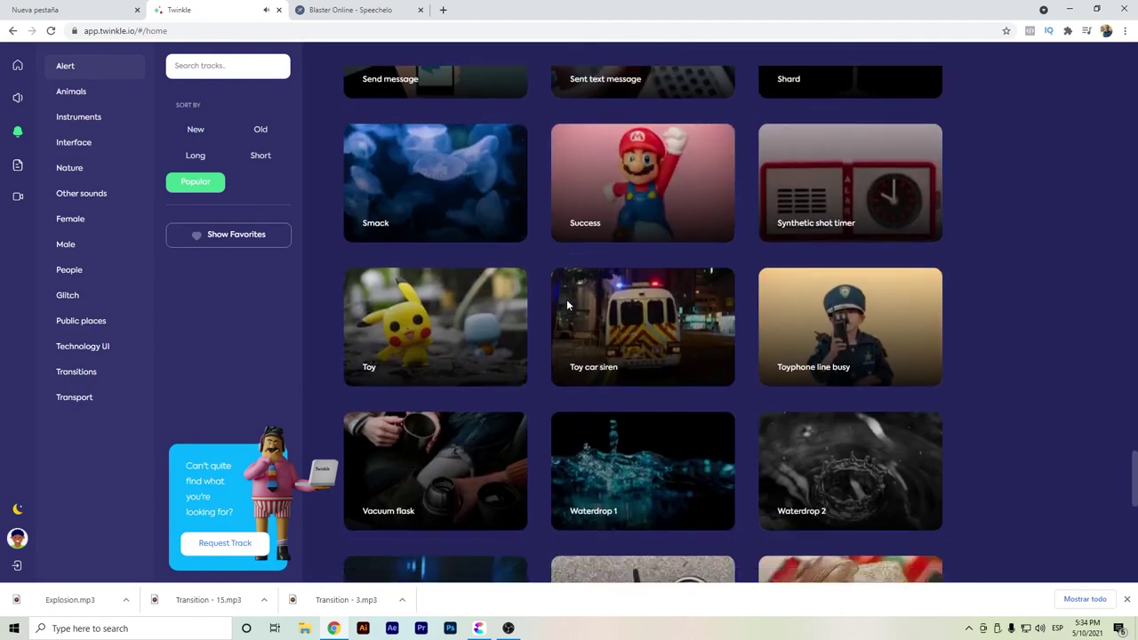
scroll(525, 307, "down", 3)
scroll(525, 307, "down", 3)
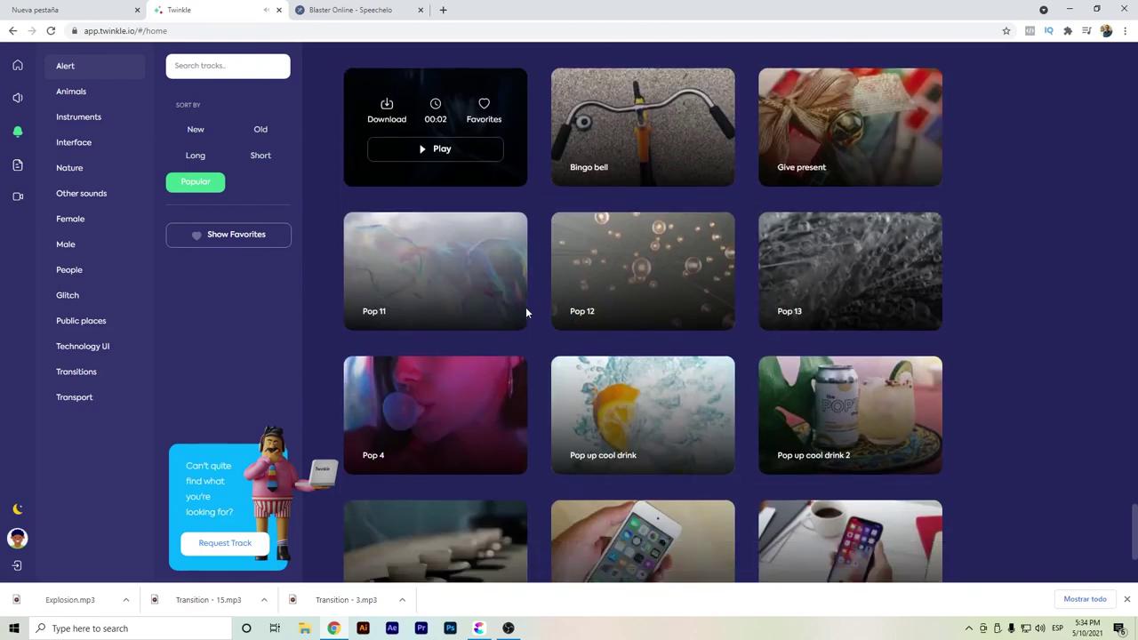
scroll(525, 310, "down", 4)
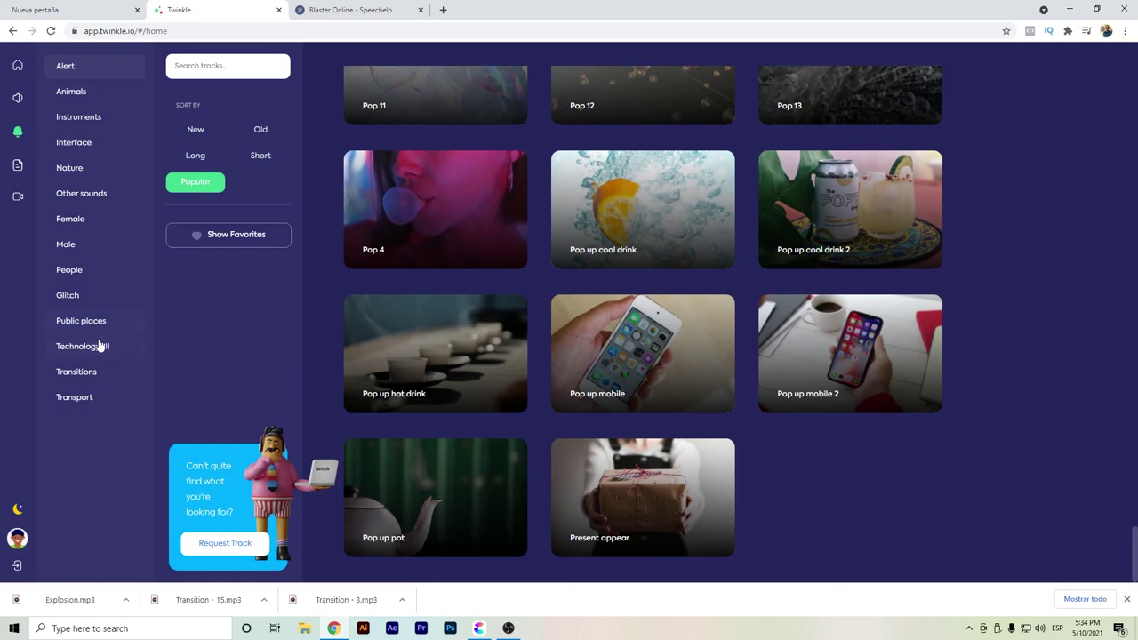
Step: Open the Transitions category and preview Whoosh 1 and the sounds from Whoosh 3 to Whoosh 8
left_click(97, 372)
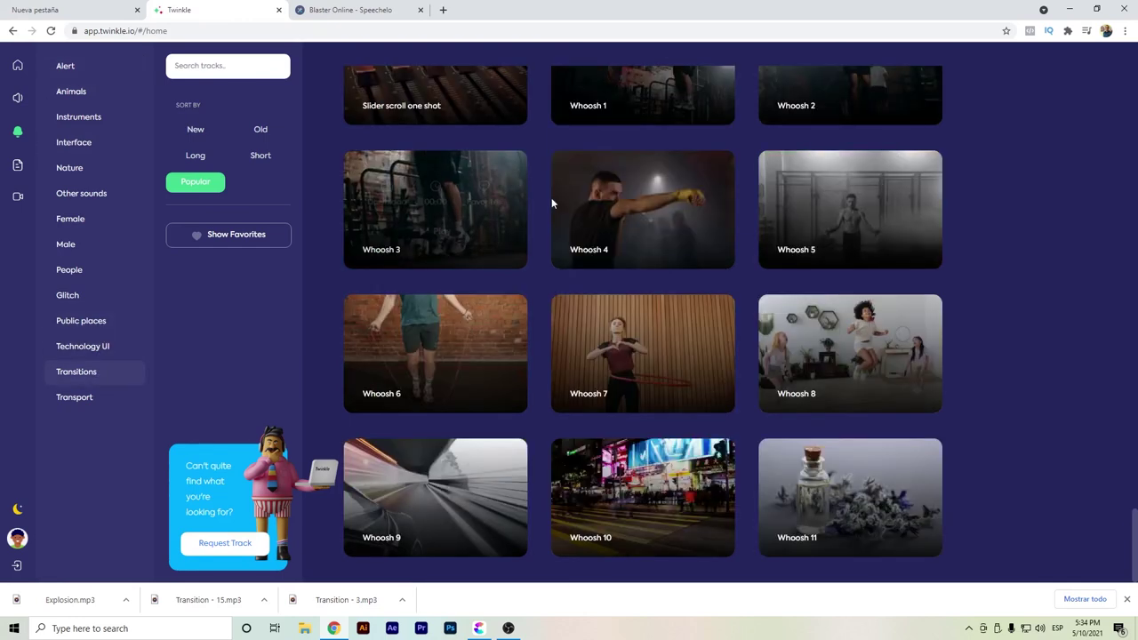
scroll(563, 260, "up", 1)
left_click(638, 151)
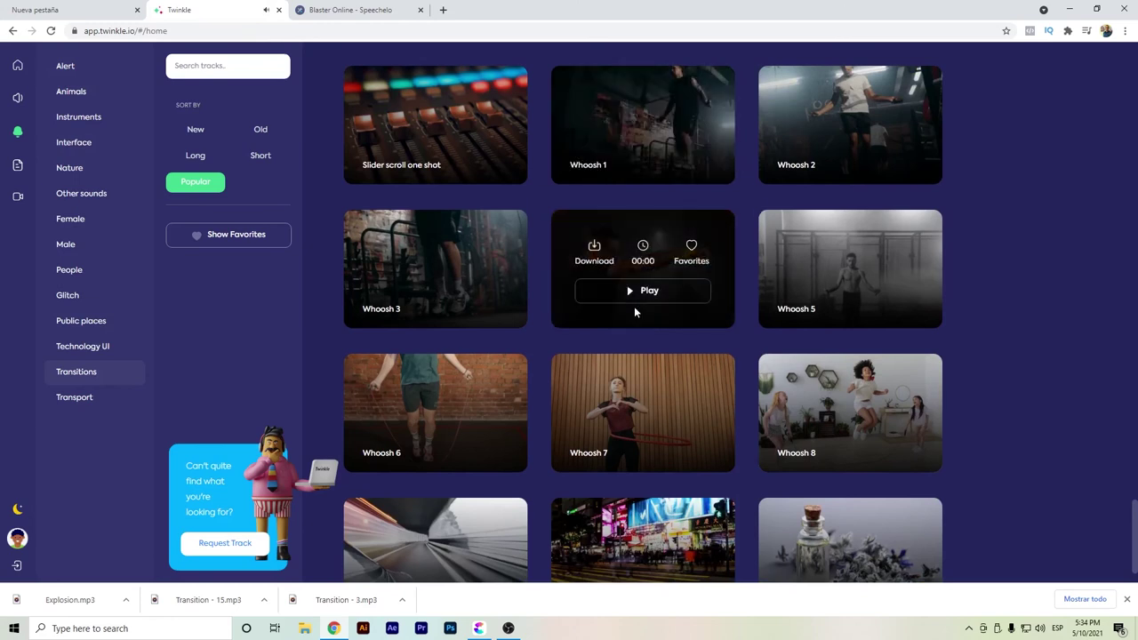
left_click(636, 302)
left_click(383, 297)
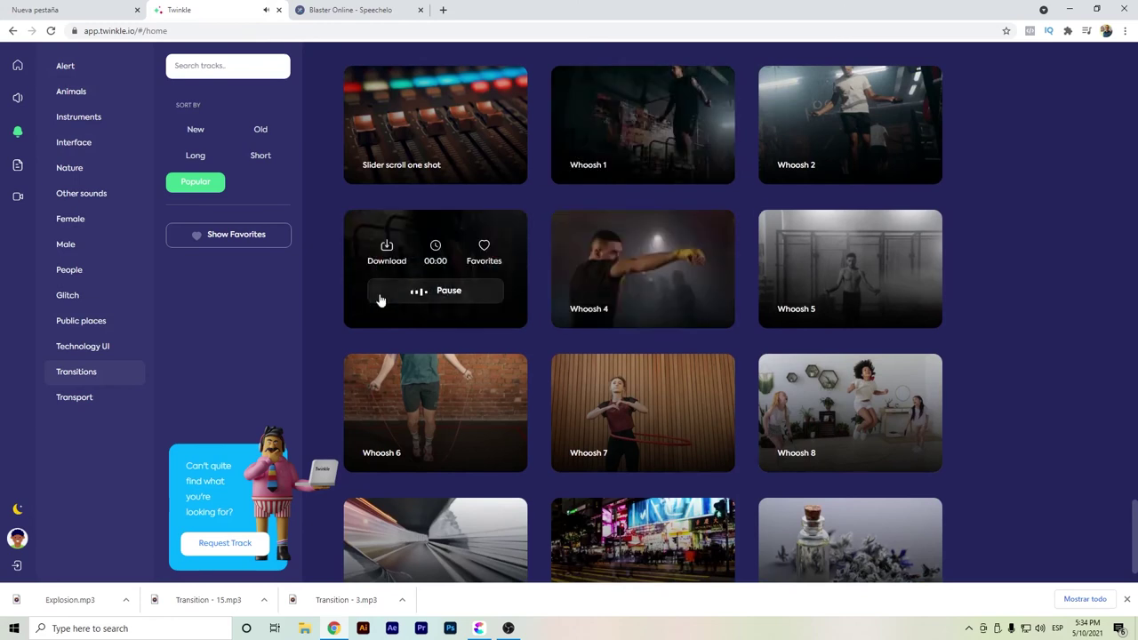
left_click(467, 444)
left_click(830, 445)
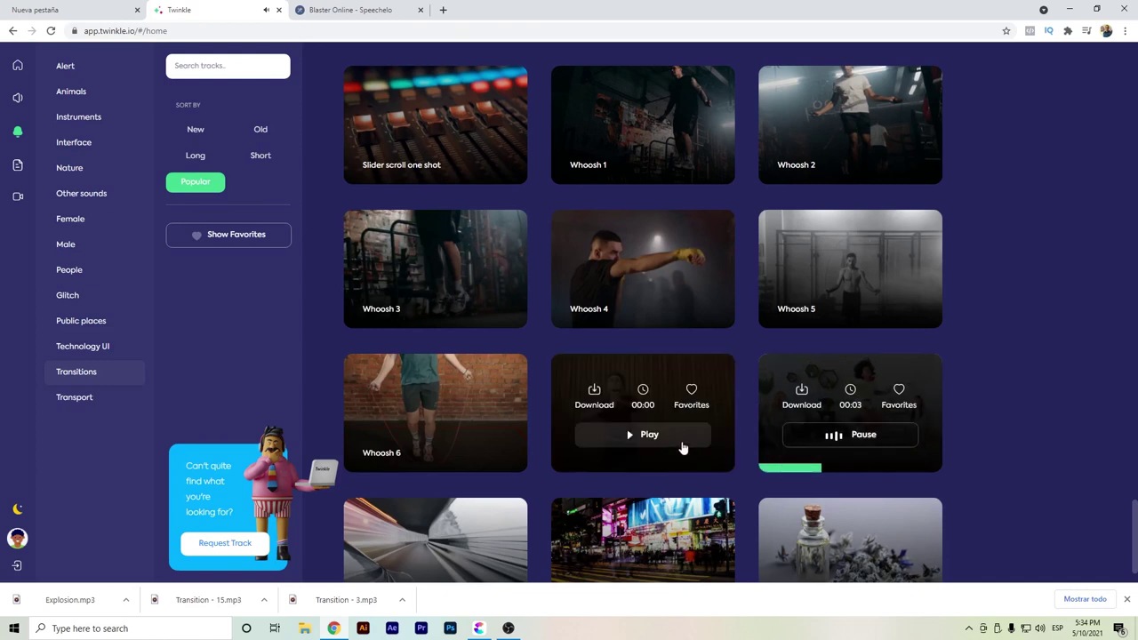
left_click(681, 444)
left_click(828, 292)
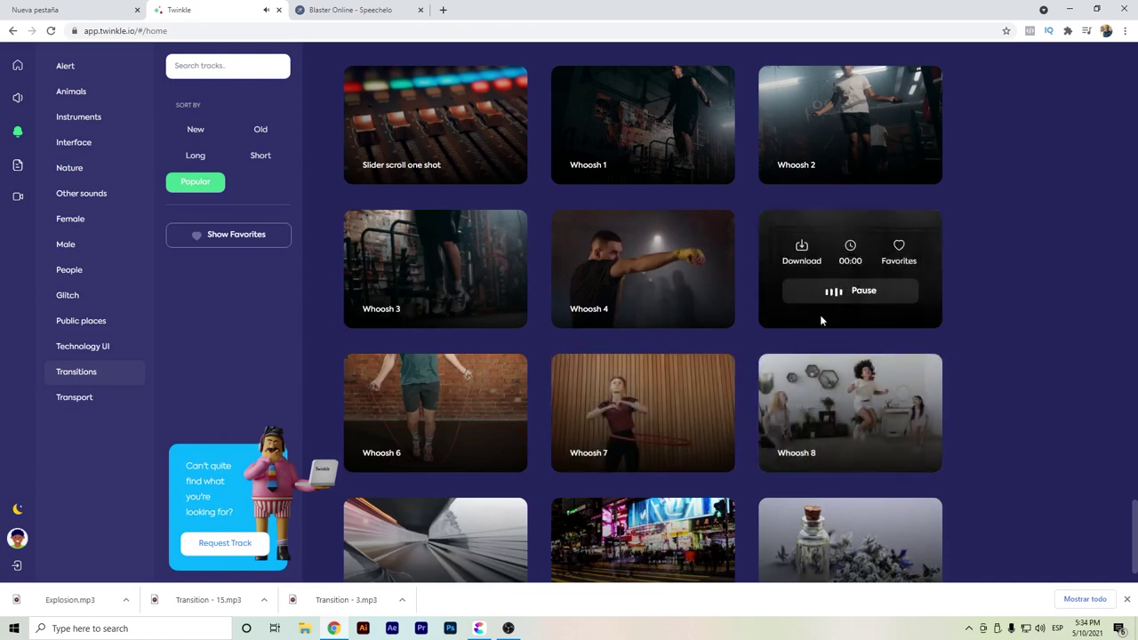
Step: Preview the Whoosh 9, Whoosh 10 and Whoosh 11 transition sounds
scroll(748, 304, "up", 1)
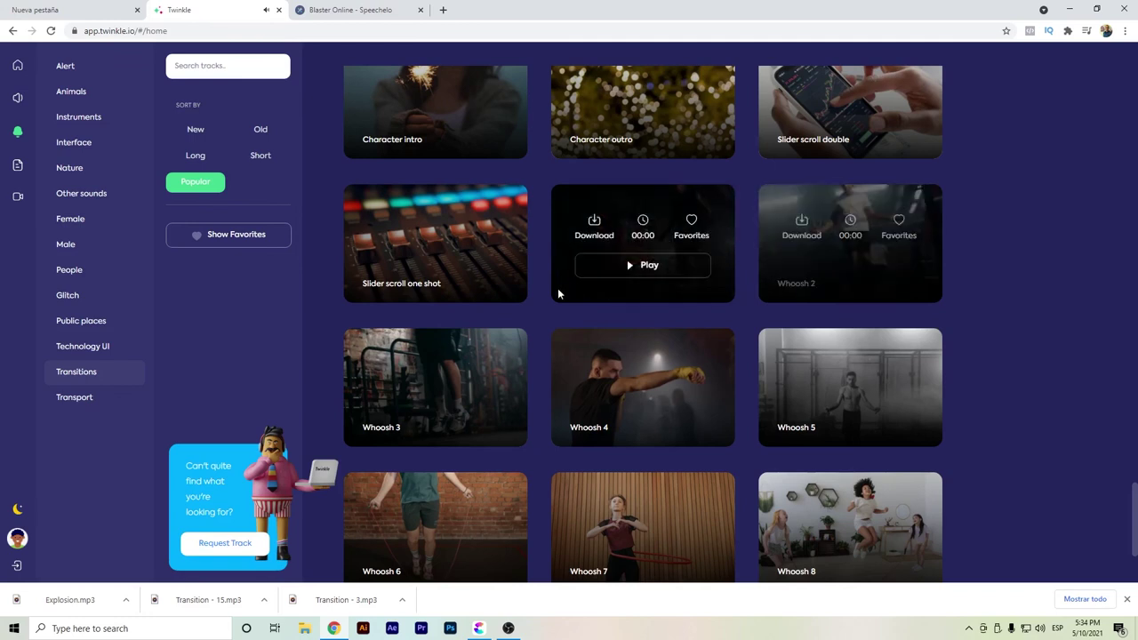
scroll(556, 290, "down", 2)
left_click(445, 522)
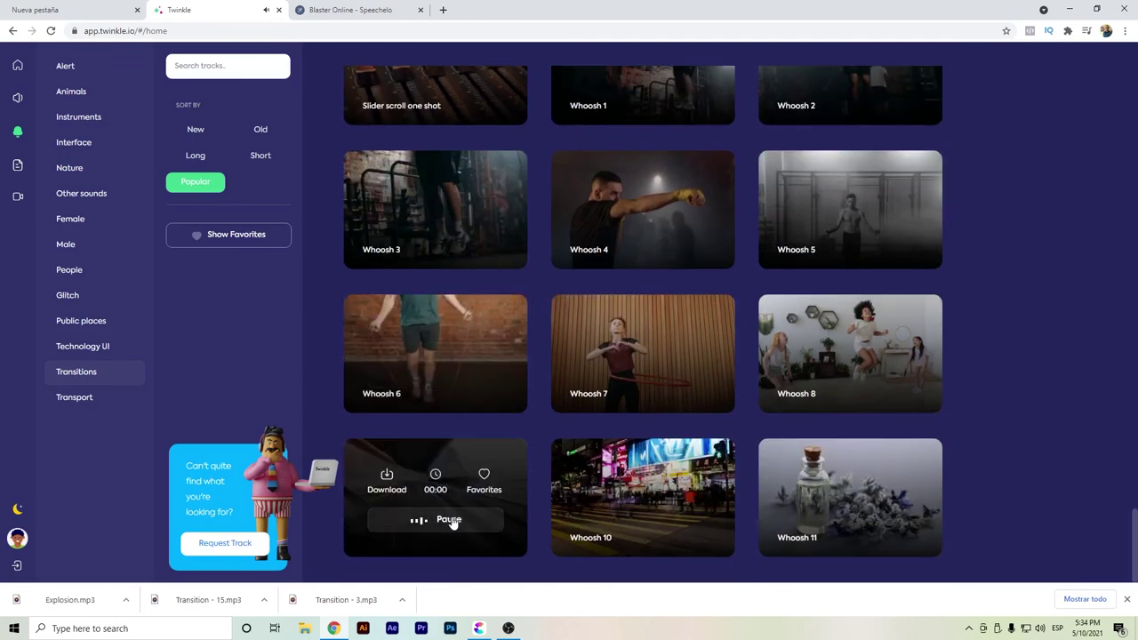
left_click(586, 532)
left_click(795, 529)
left_click(444, 521)
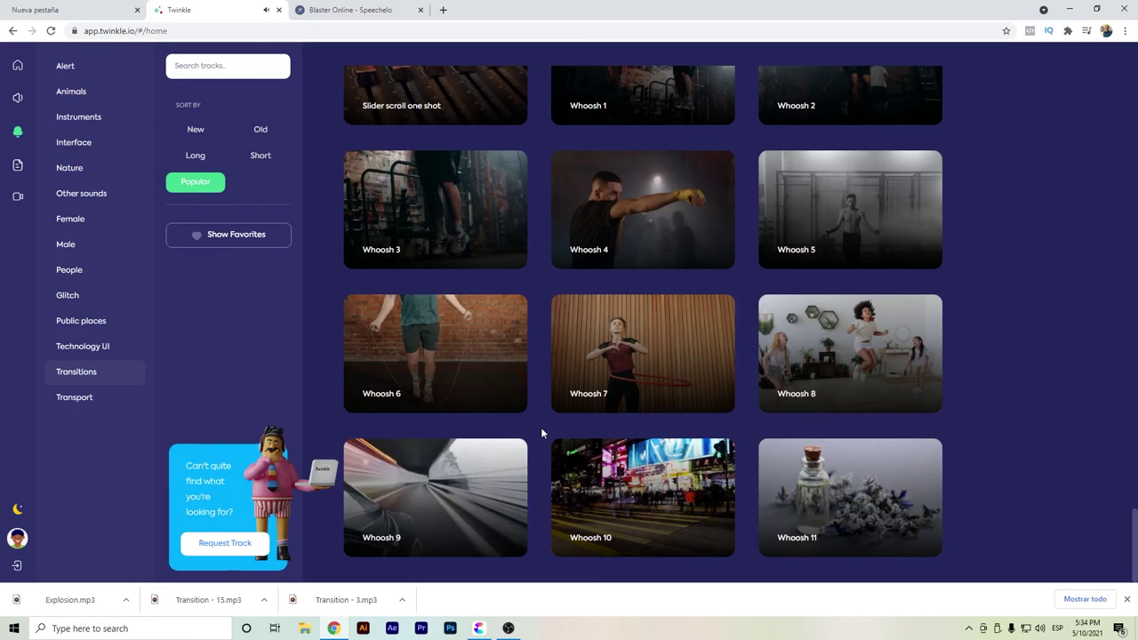
Step: Download the Whoosh 9 sound from Twinkle, switch to CreateStudio and import Whoosh 9.mp3 from the Desktop into the project media
left_click(388, 492)
key("Return")
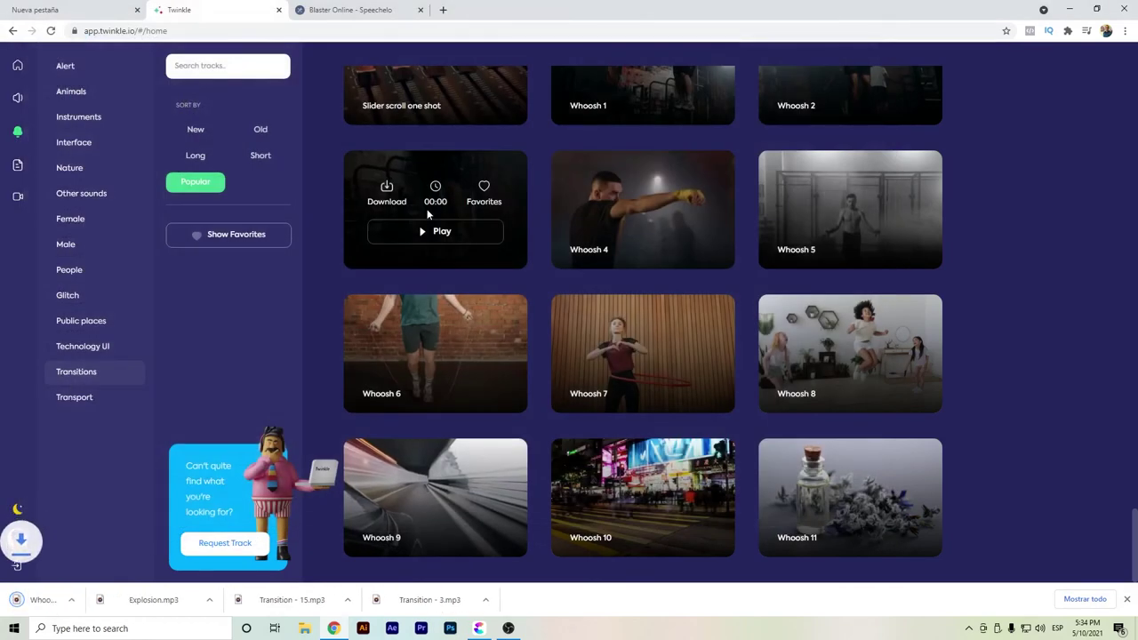
left_click(478, 627)
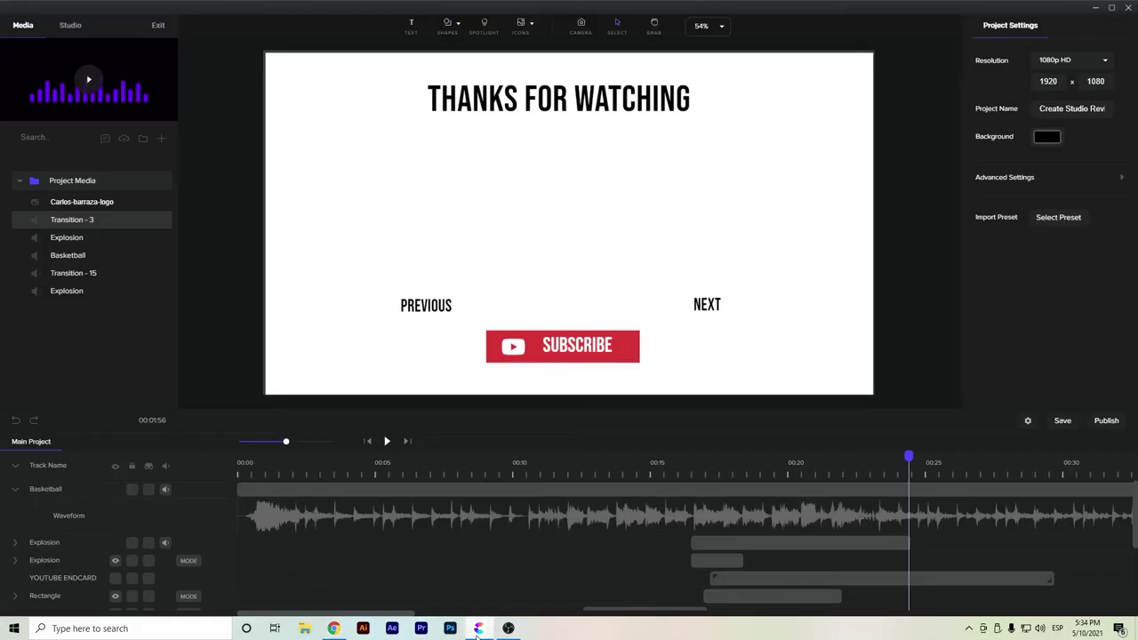
left_click(161, 138)
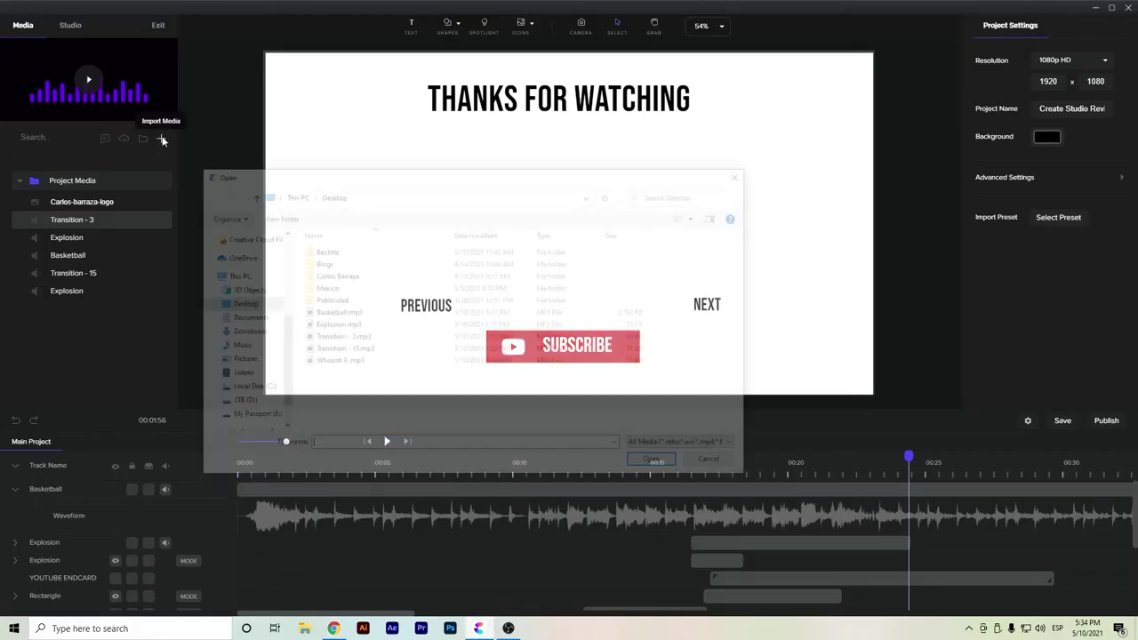
double_click(357, 363)
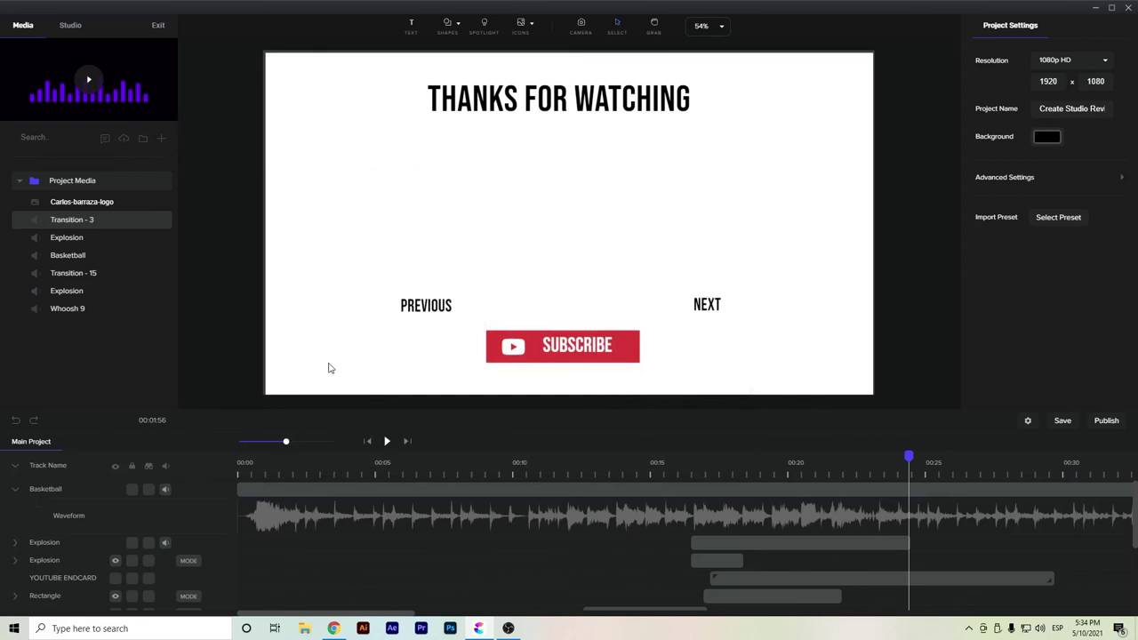
Step: Place Whoosh 9 on the timeline at the start of the explosion clips and play that passage
left_click(734, 468)
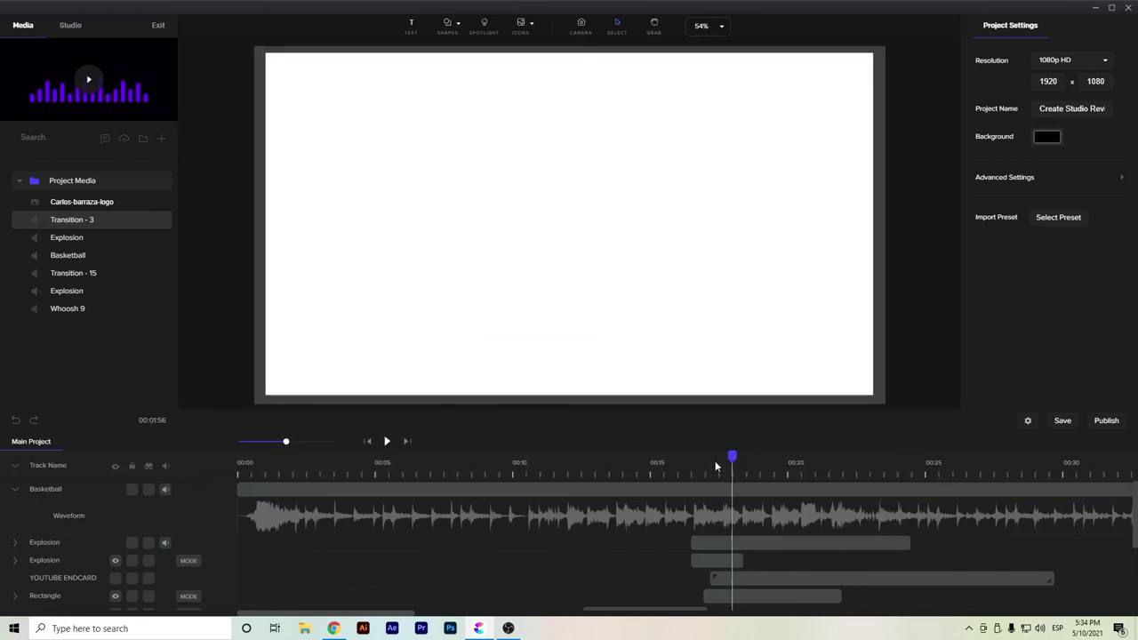
left_click(691, 468)
left_click_drag(68, 309, 656, 311)
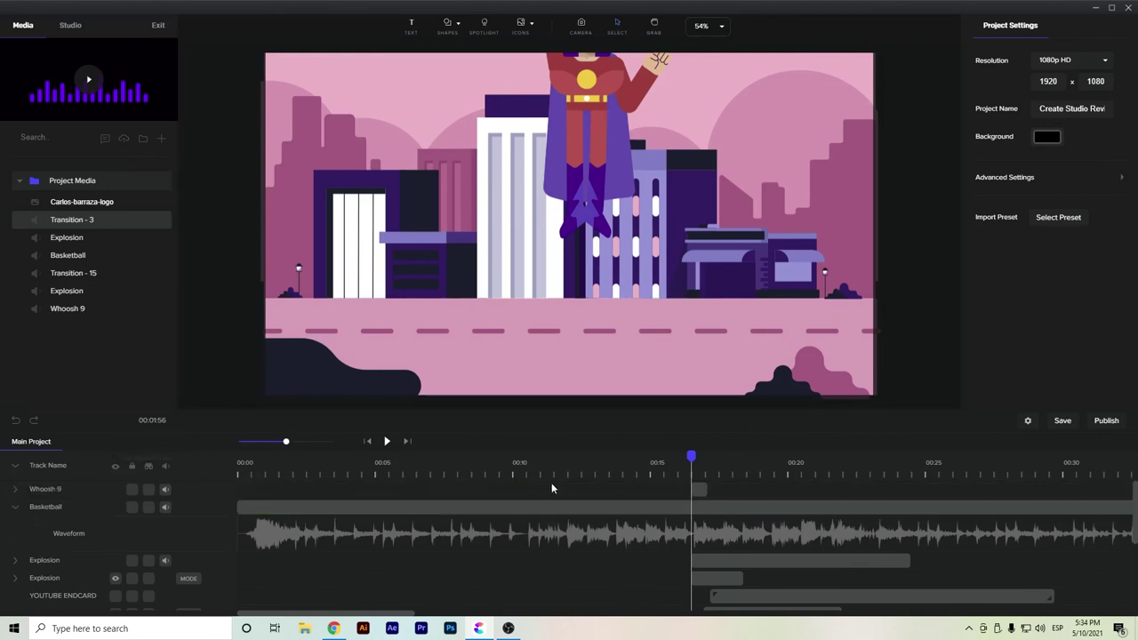
key("space")
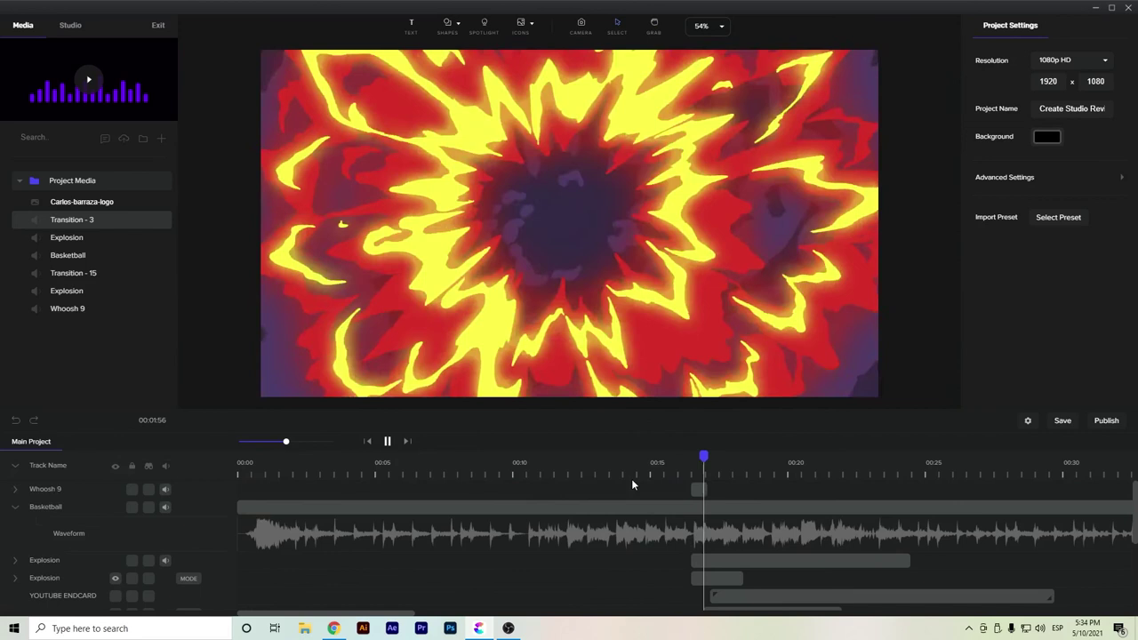
key("space")
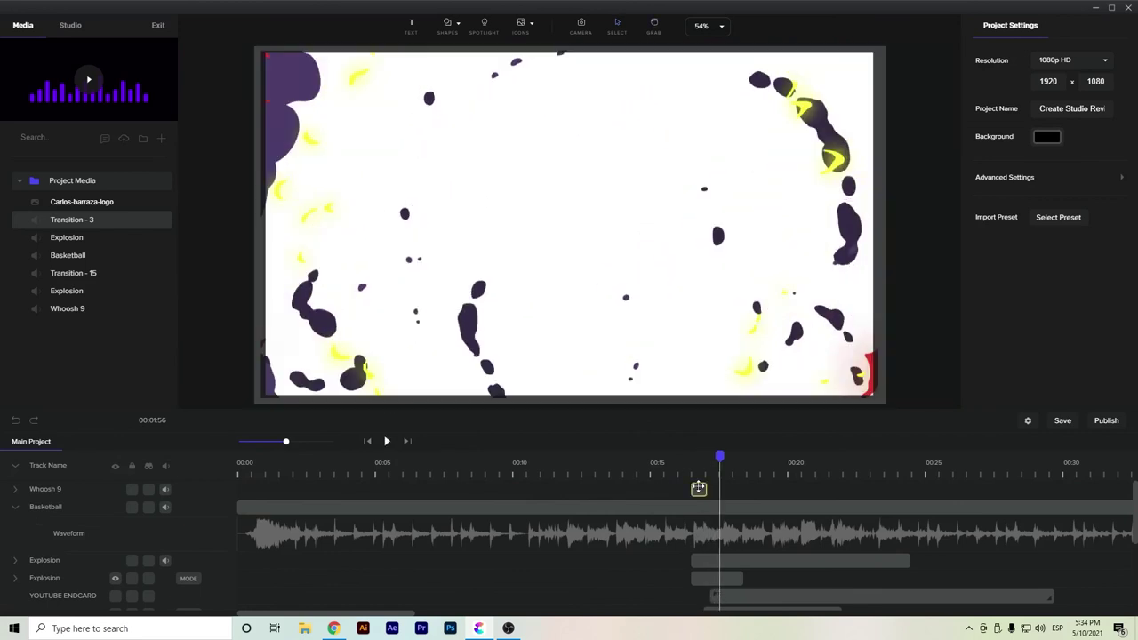
Step: Shift the Whoosh 9 clip earlier to about 00:16, just ahead of the explosion, and check its timing by playing and scrubbing
left_click_drag(698, 487, 682, 488)
left_click(662, 454)
key("space")
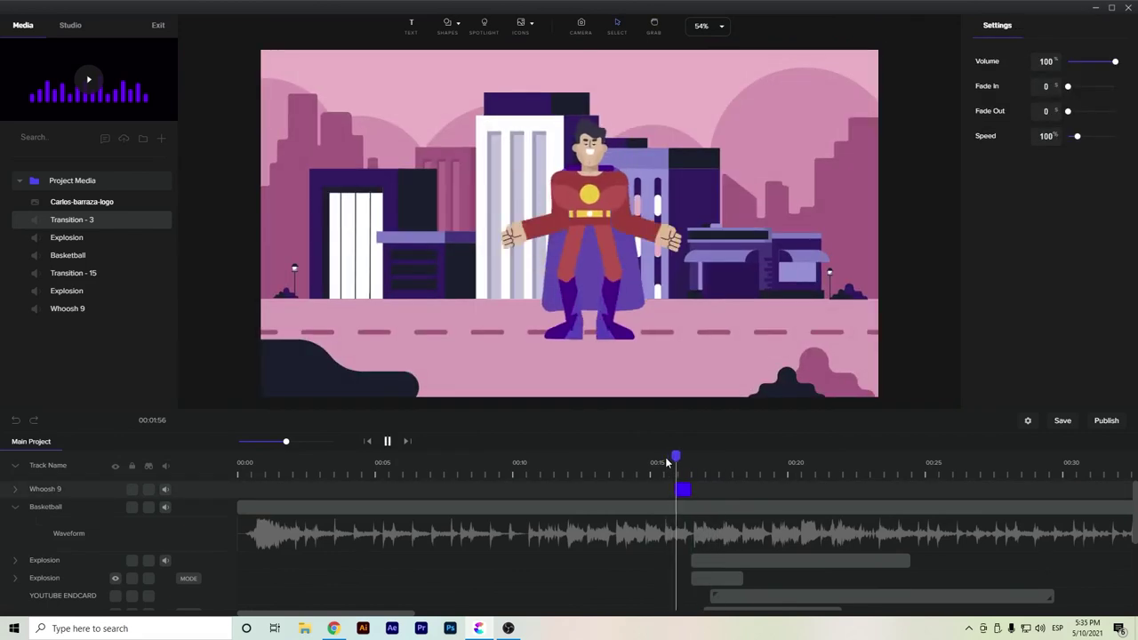
left_click(666, 462)
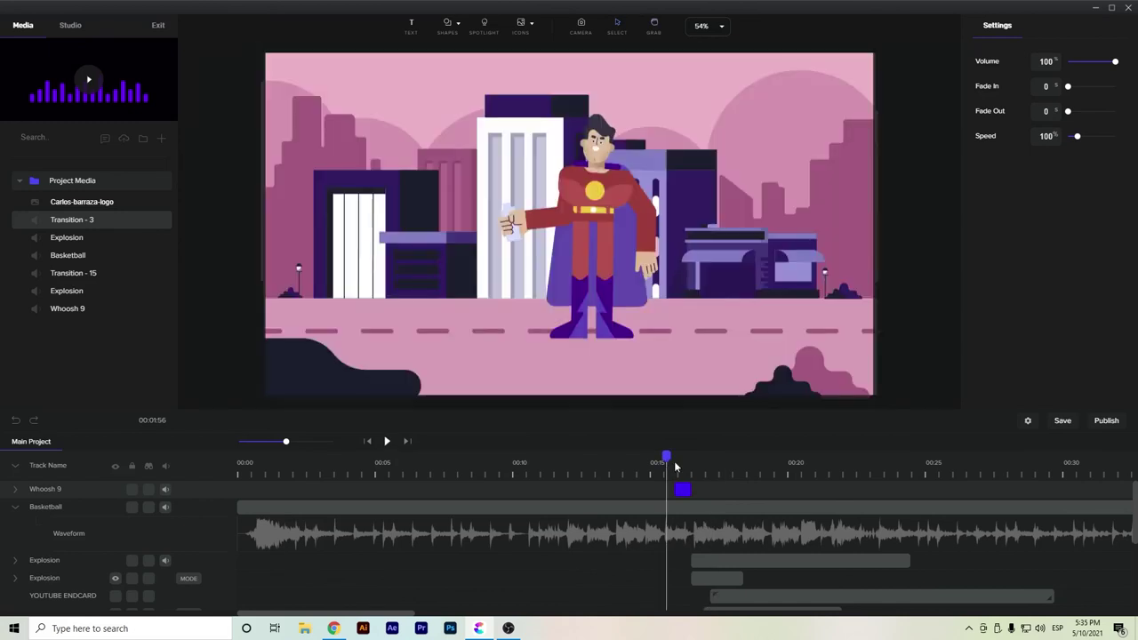
left_click(675, 466)
left_click_drag(675, 456, 680, 456)
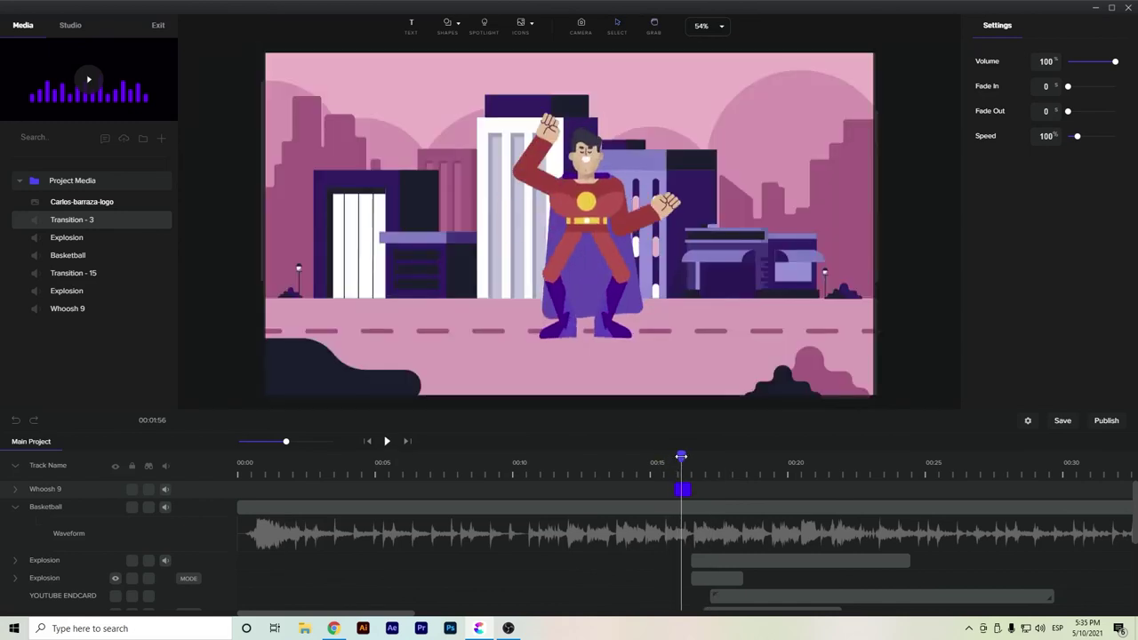
left_click(680, 487)
Step: Set the Basketball music track's volume to 30% and play the explosion passage
left_click(658, 509)
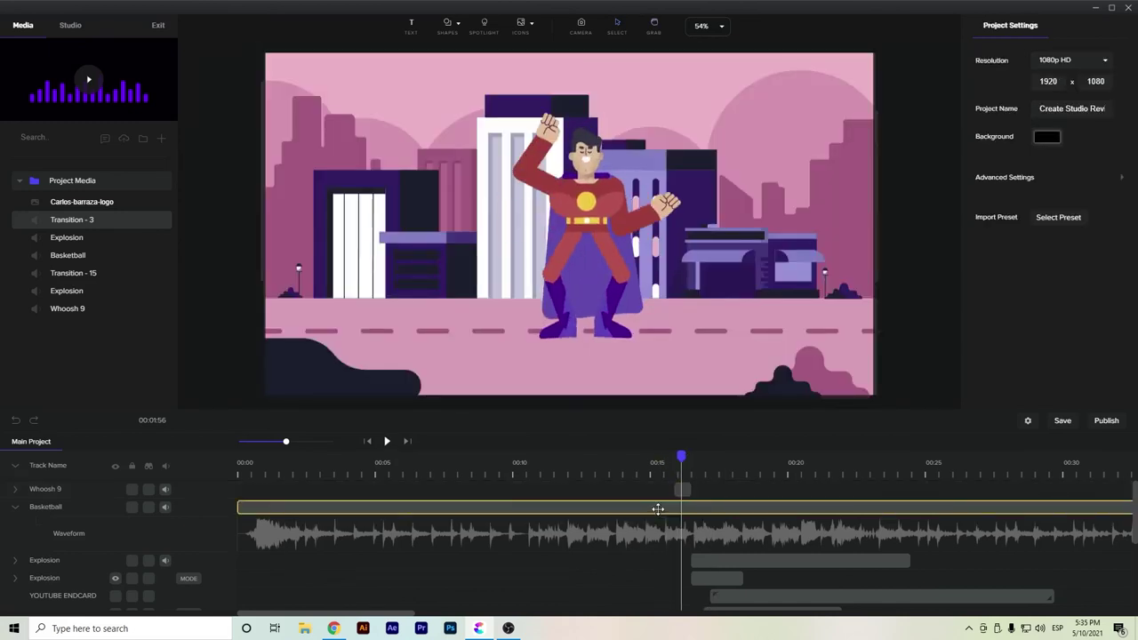
left_click_drag(1088, 62, 1081, 61)
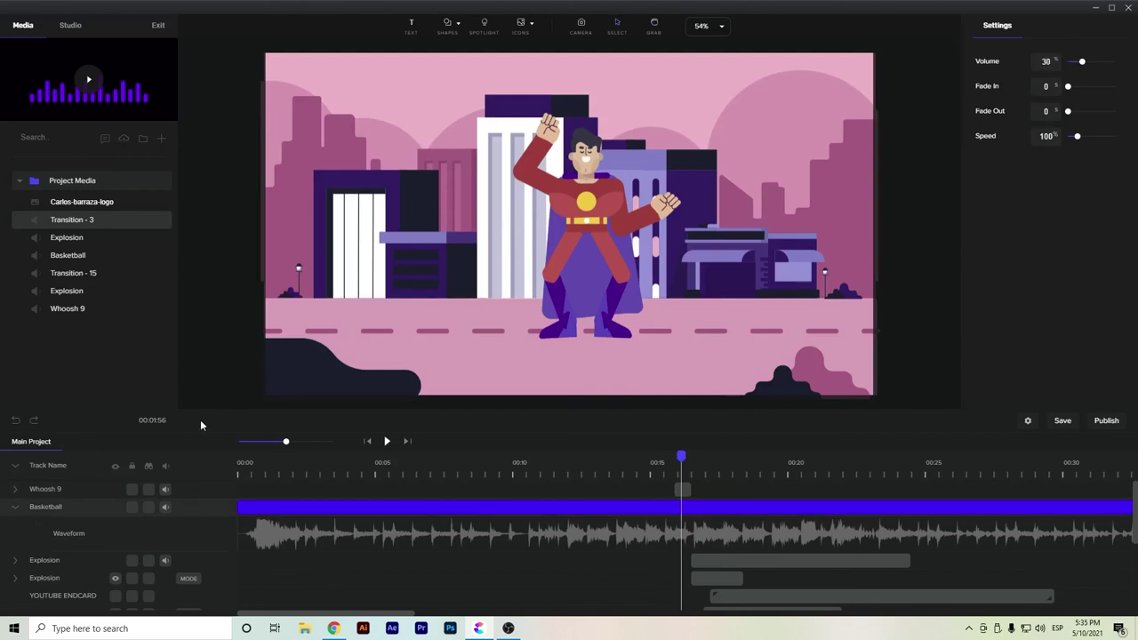
left_click(386, 441)
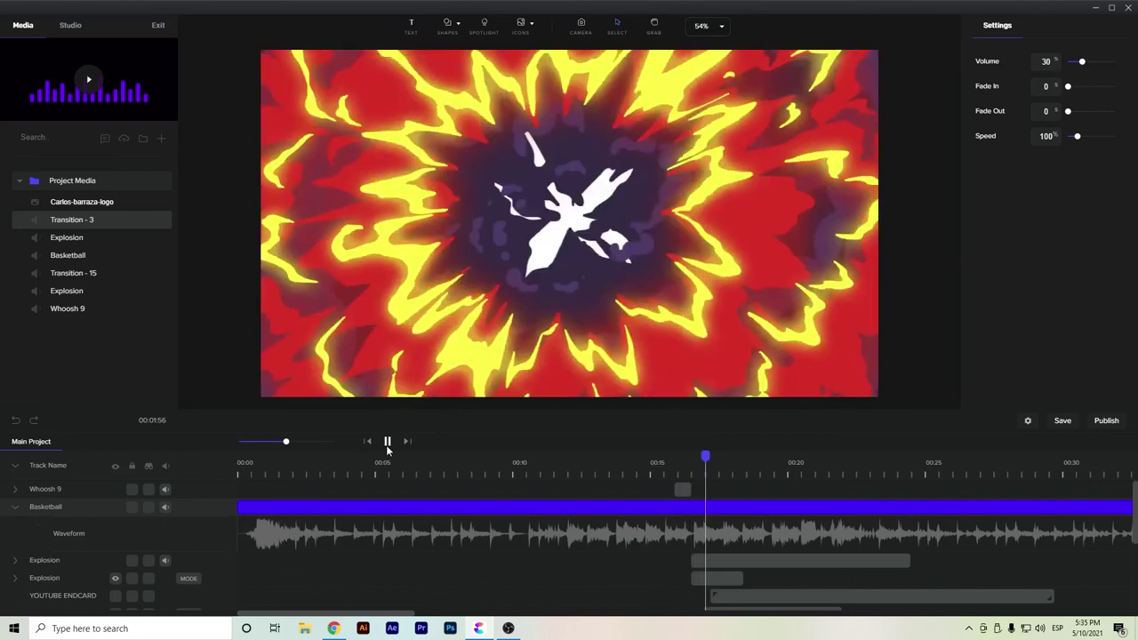
key("space")
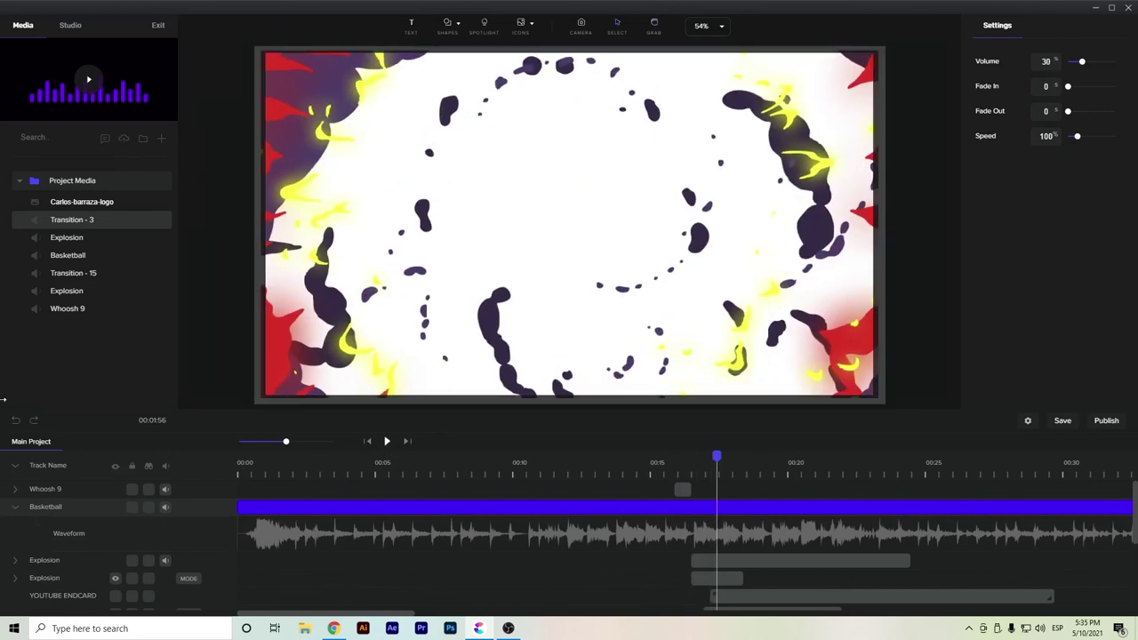
Step: Delete the Whoosh 9 clip from the timeline
left_click(13, 495)
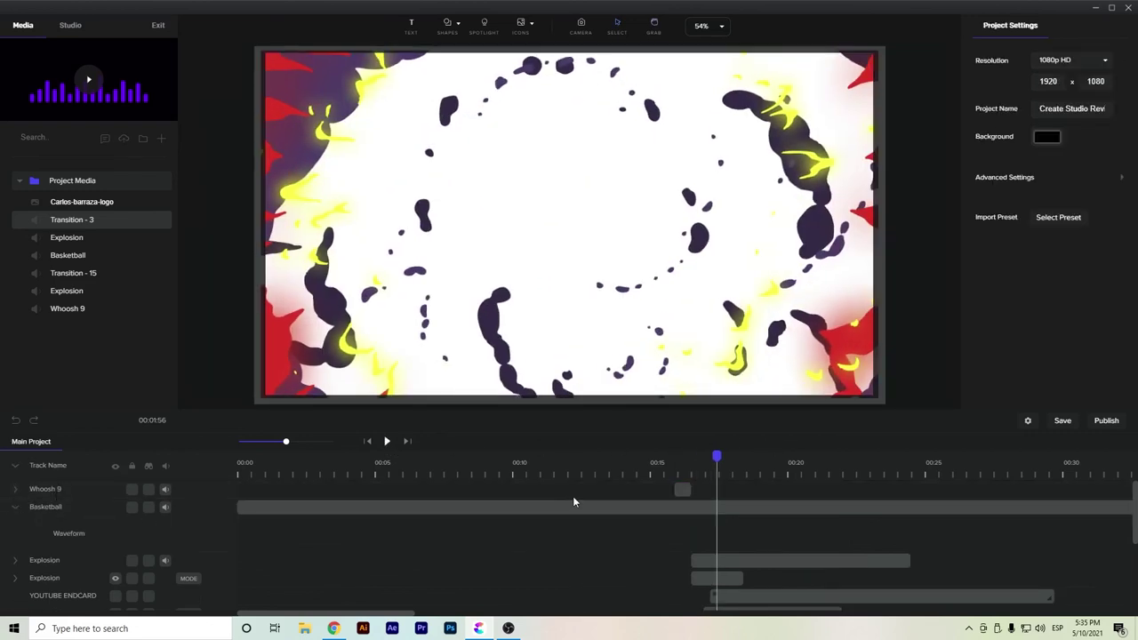
left_click(681, 489)
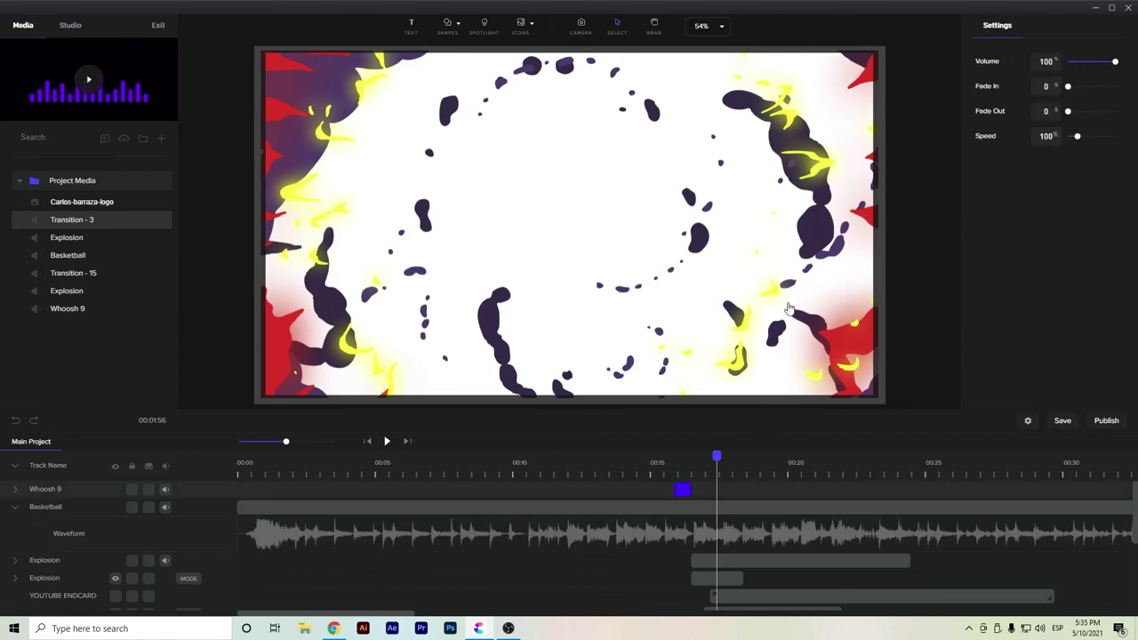
left_click(49, 488)
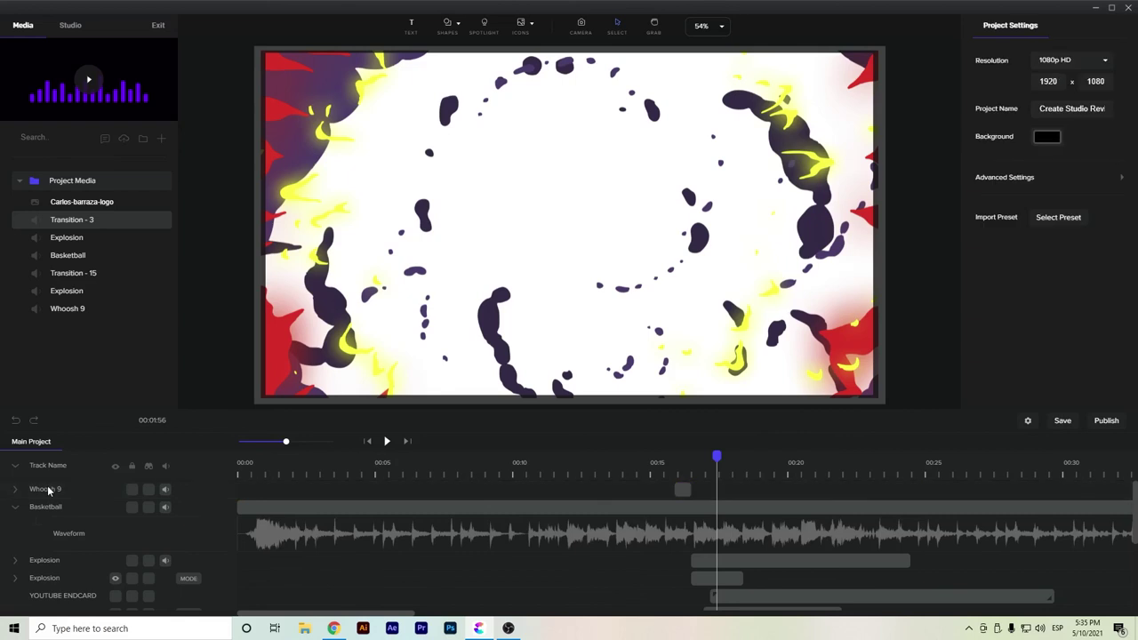
left_click(57, 490)
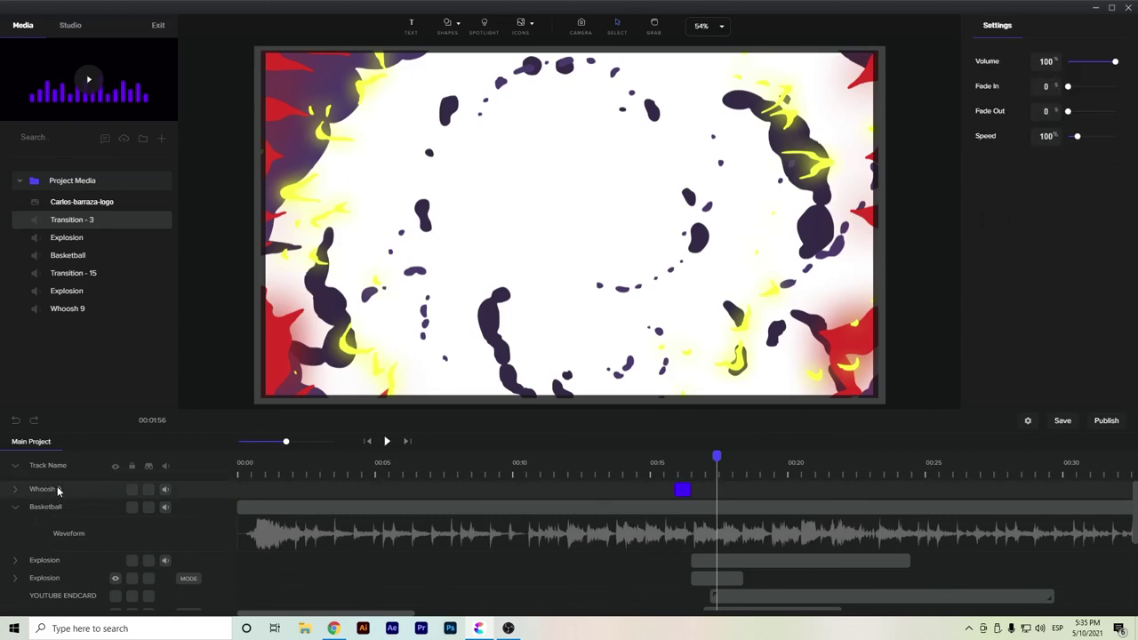
key("Delete")
Step: Scrub through the animation from the city street scene to the end card, stopping at about 00:21
left_click(443, 476)
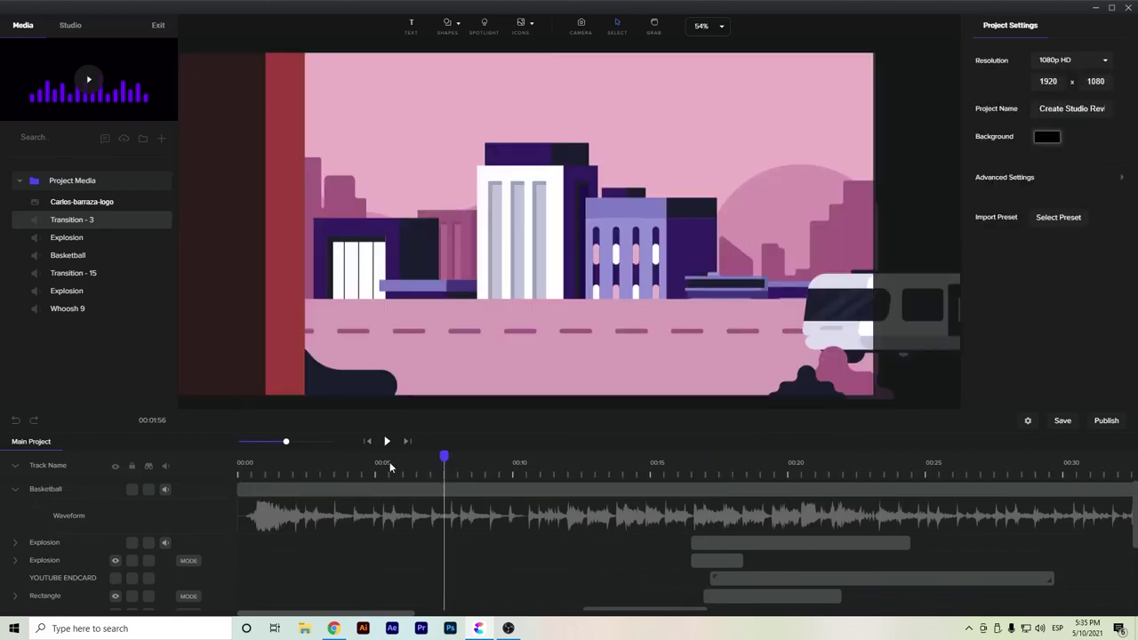
left_click_drag(445, 457, 968, 518)
left_click_drag(965, 456, 827, 533)
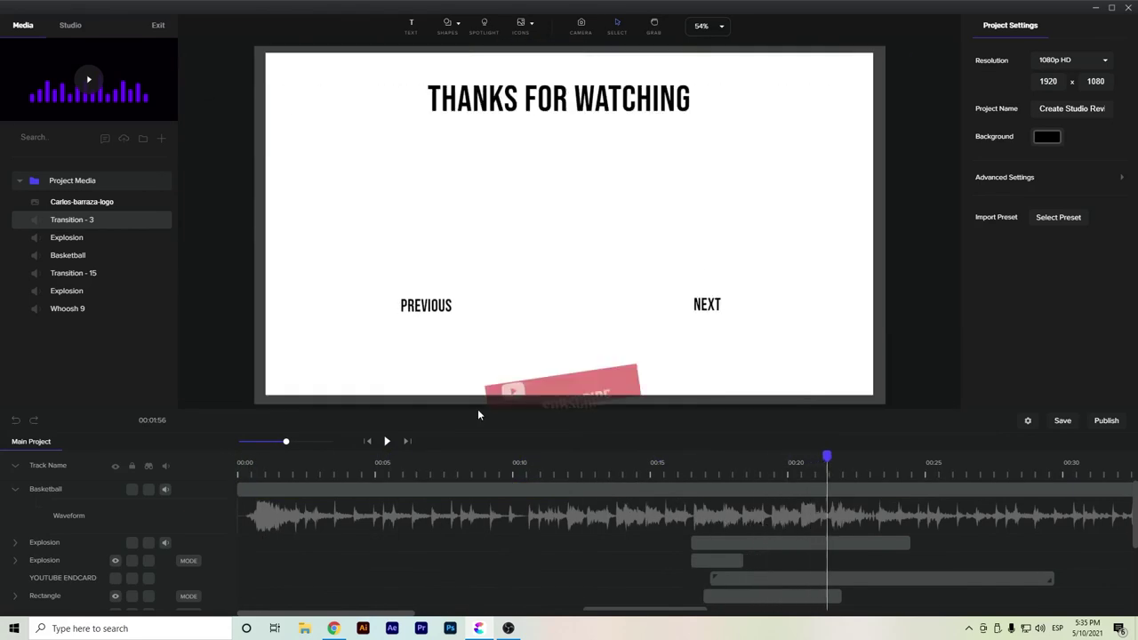
Step: Try a circular spotlight in the middle of the end card below the THANKS FOR WATCHING title, and remove it
left_click(447, 38)
left_click(520, 38)
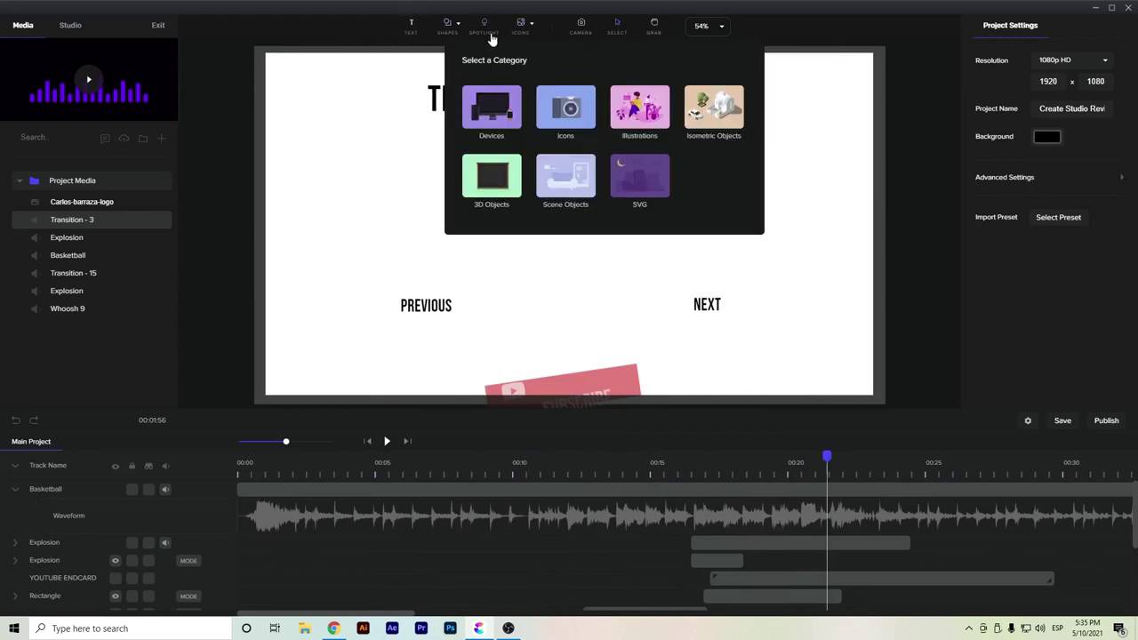
left_click(492, 39)
left_click_drag(595, 256, 597, 213)
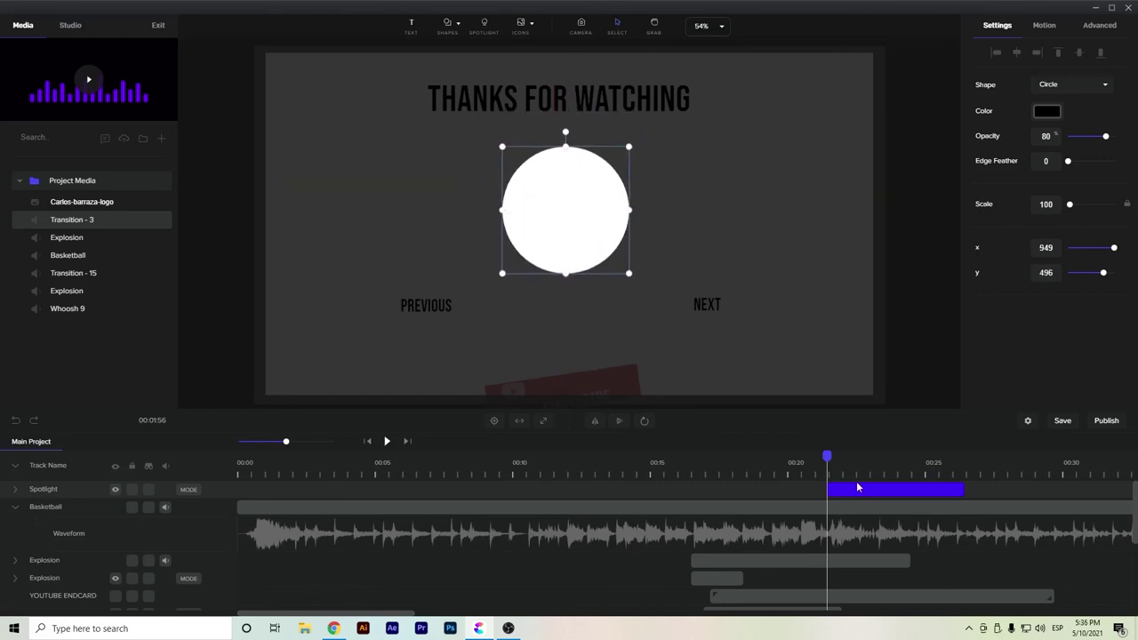
key("Delete")
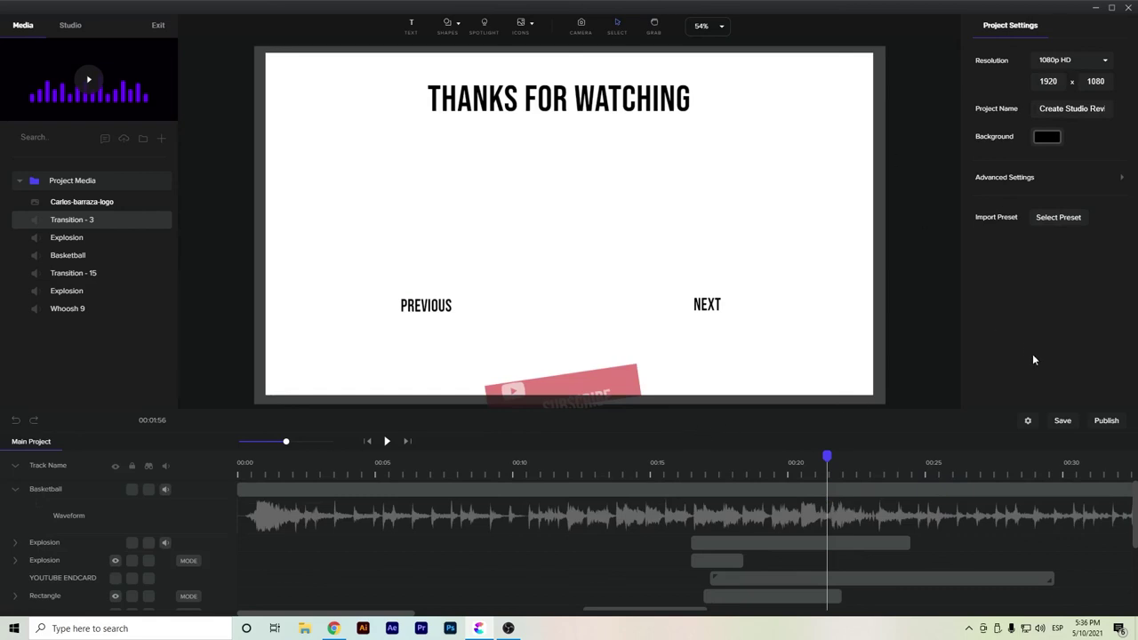
Step: Save the project and publish it as an MP4 named video.mp4 on the Desktop
left_click(1062, 421)
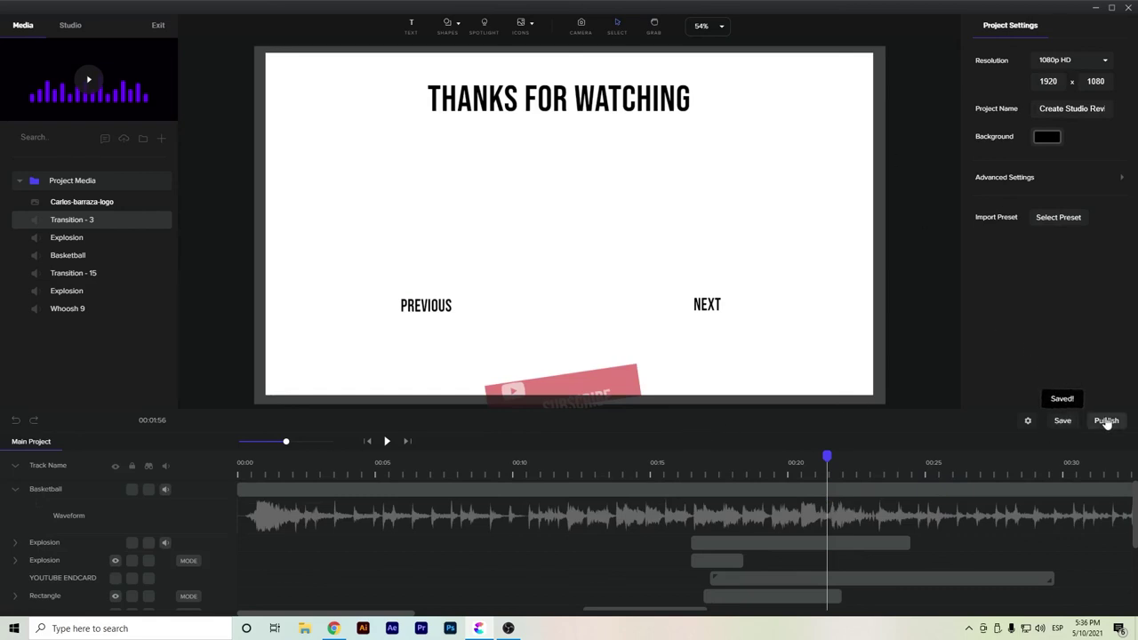
left_click(1106, 421)
left_click(506, 491)
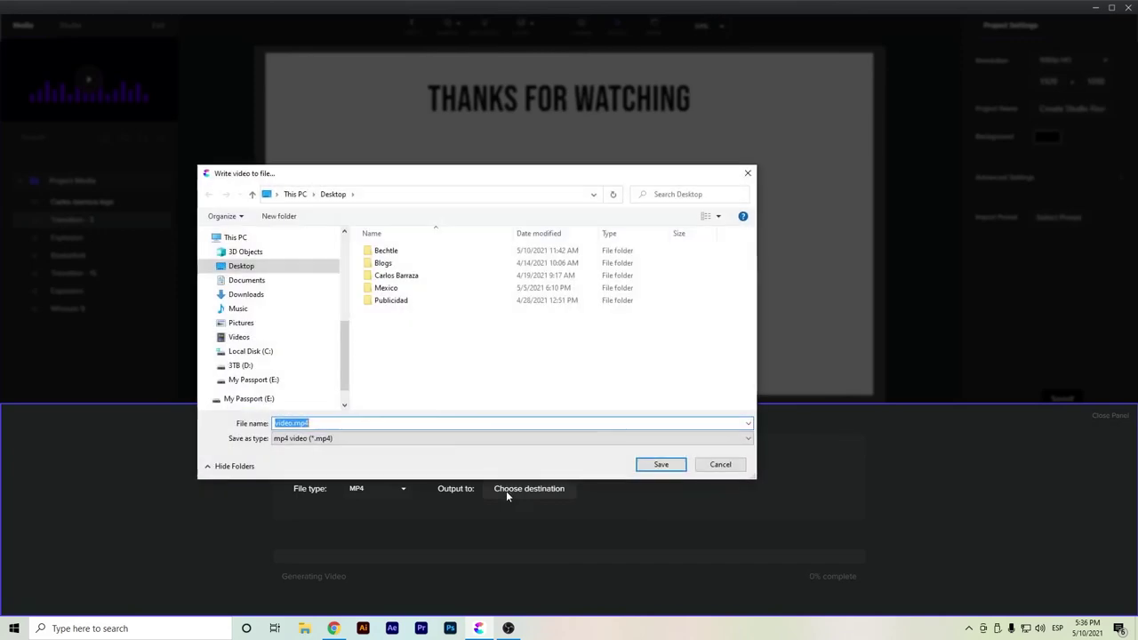
key("Return")
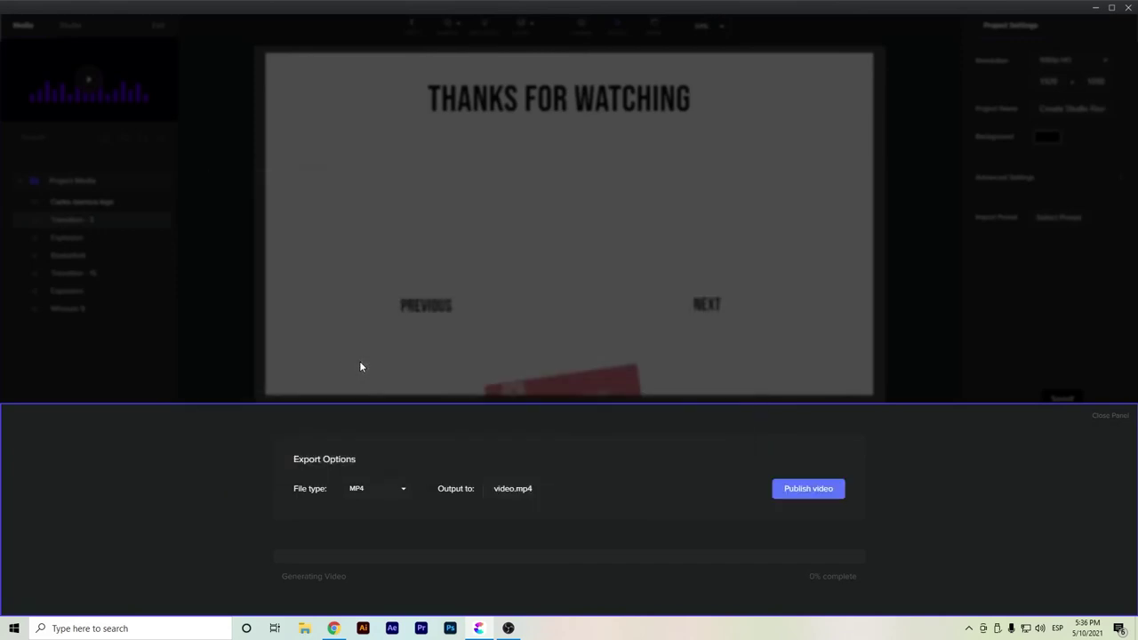
left_click(809, 490)
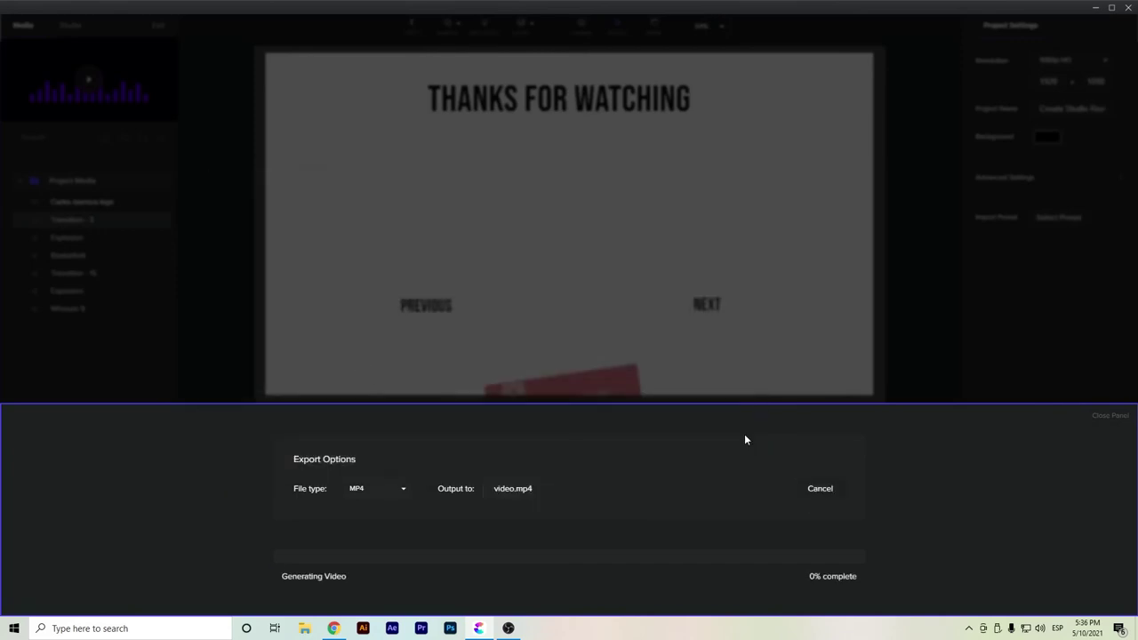